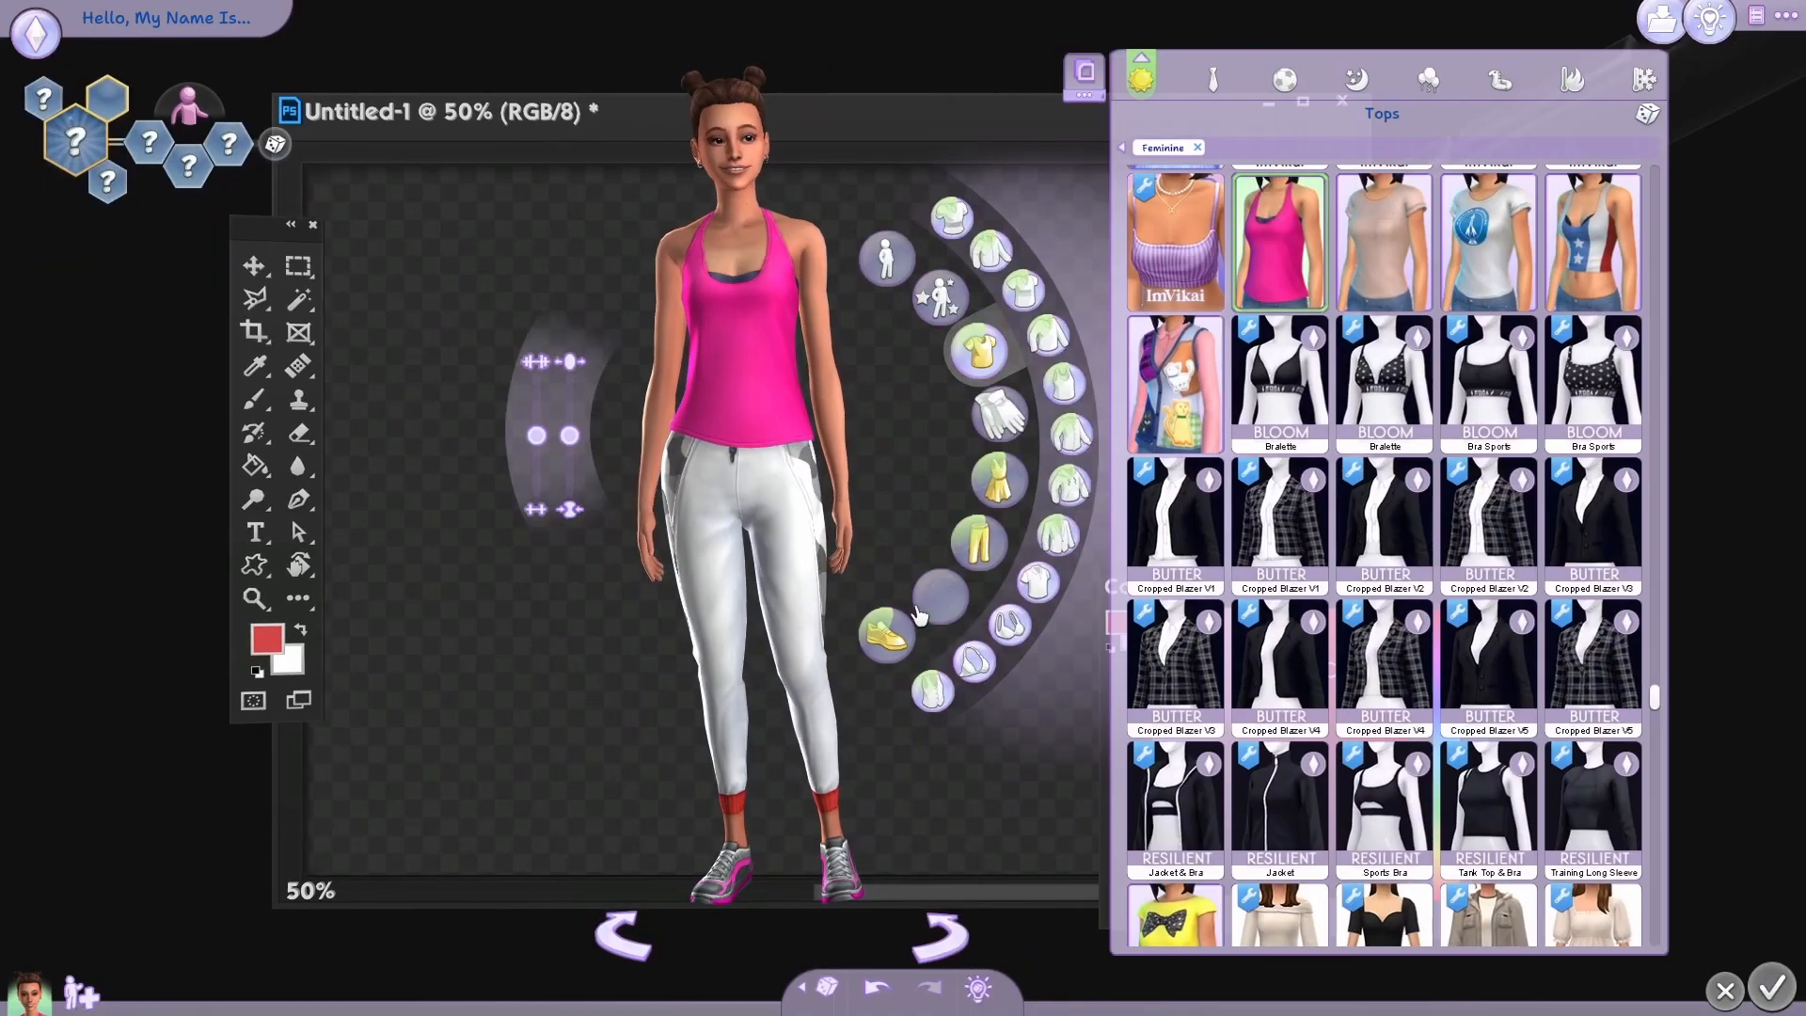
Randomize the whole Sim several times, undoing the last result to keep the short-haired look with the denim skirt.
{"action": "left_click", "coordinate": [827, 986]}
{"action": "left_click", "coordinate": [827, 986]}
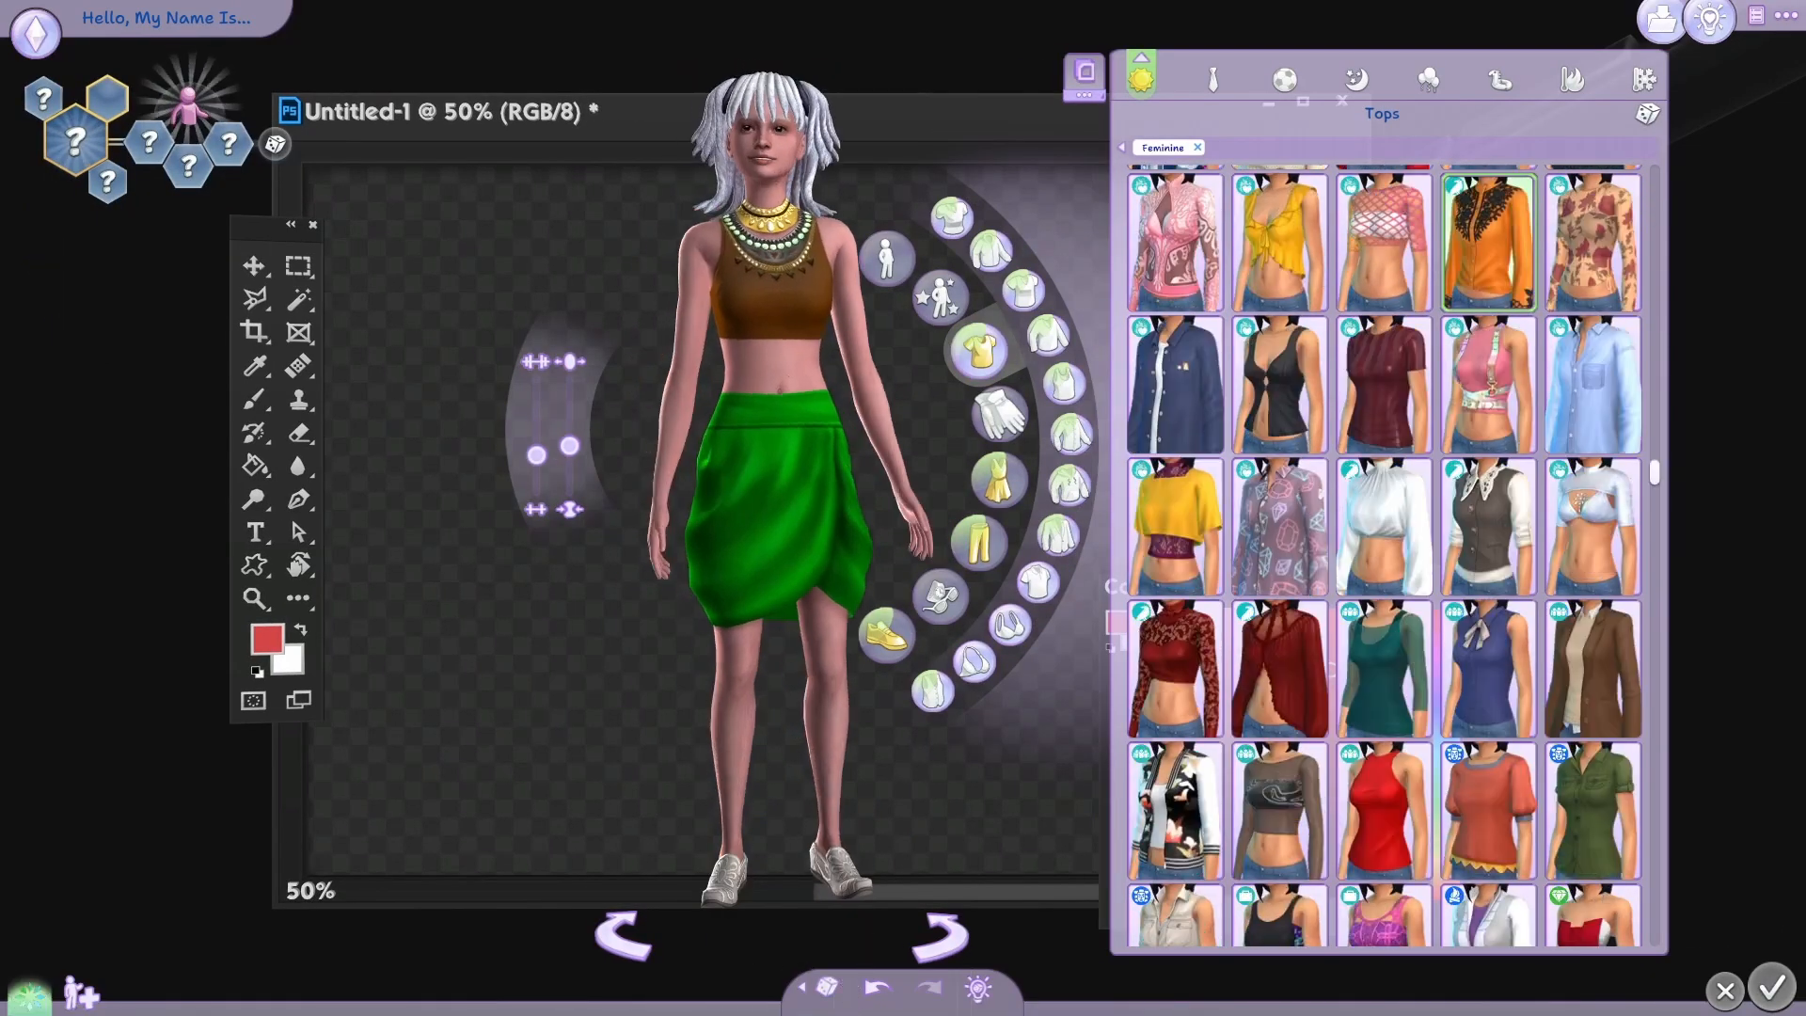
{"action": "left_click", "coordinate": [827, 986]}
{"action": "left_click", "coordinate": [827, 986]}
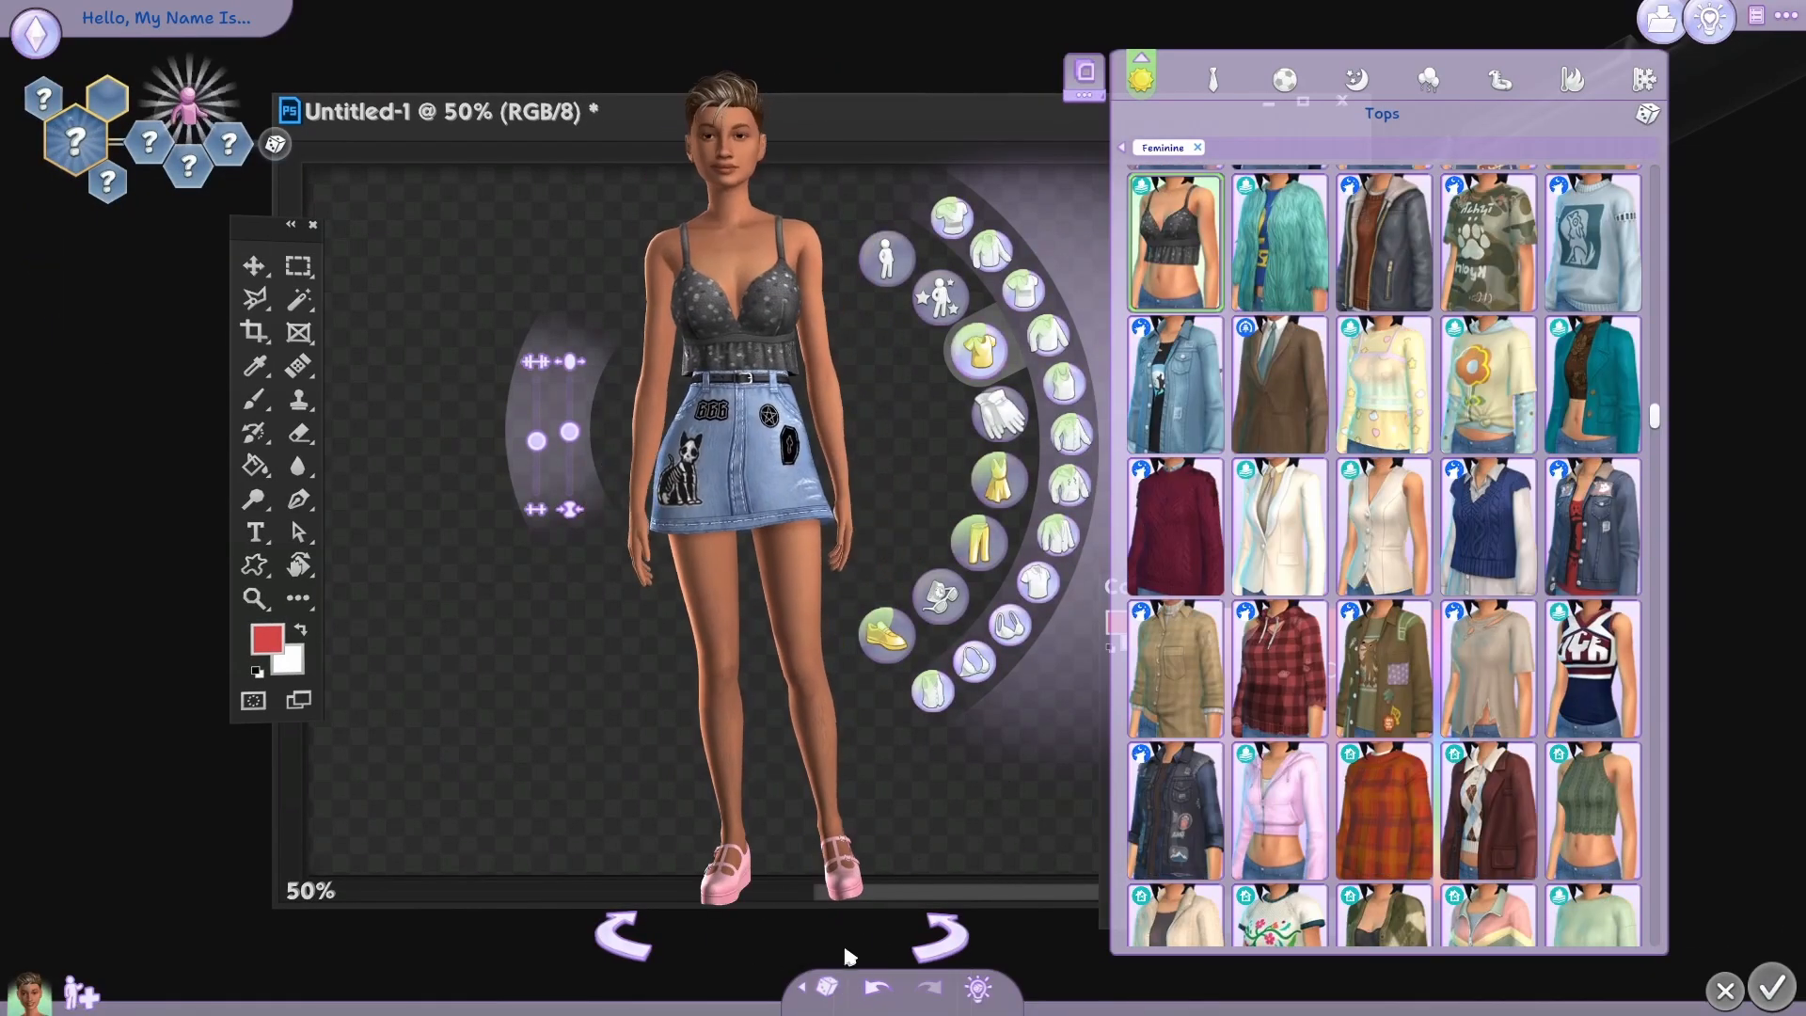
{"action": "left_click", "coordinate": [827, 985]}
{"action": "left_click", "coordinate": [877, 986]}
Randomize the Sim's body preset twice and undo the last result.
{"action": "left_click", "coordinate": [887, 258]}
{"action": "left_click", "coordinate": [992, 251]}
{"action": "left_click", "coordinate": [1767, 74]}
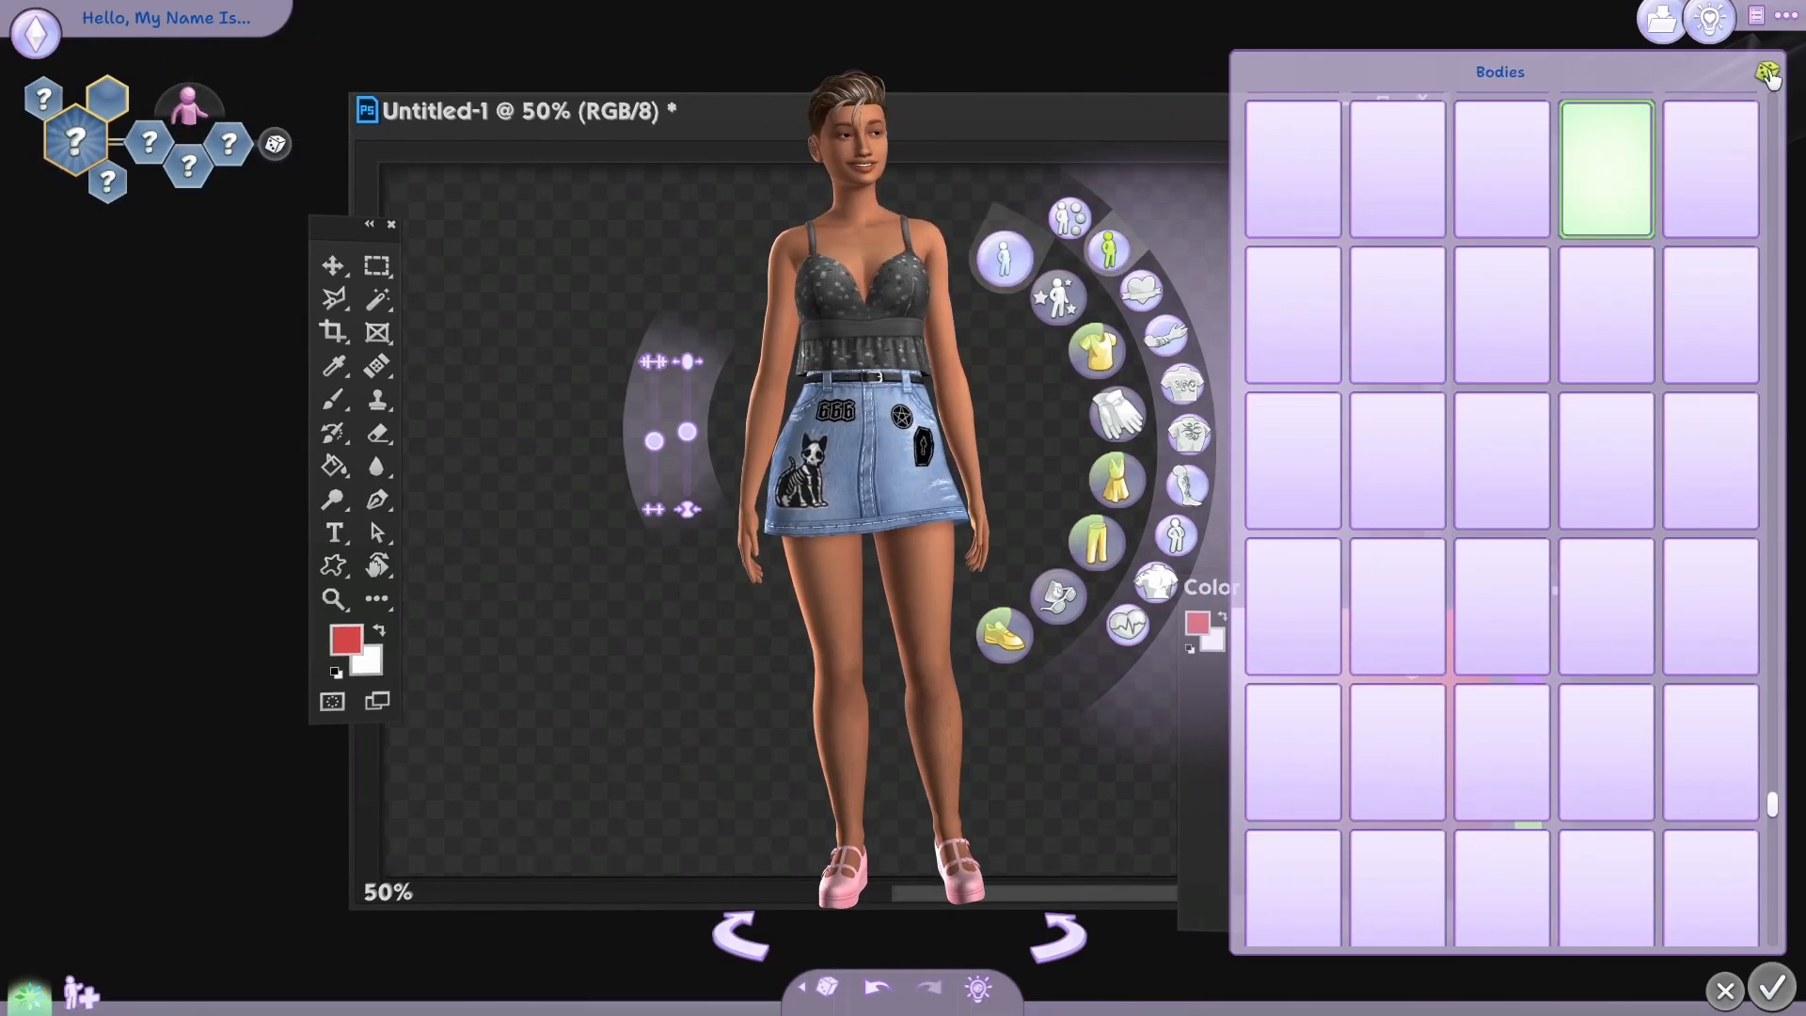
{"action": "left_click", "coordinate": [1767, 73]}
{"action": "left_click", "coordinate": [879, 986]}
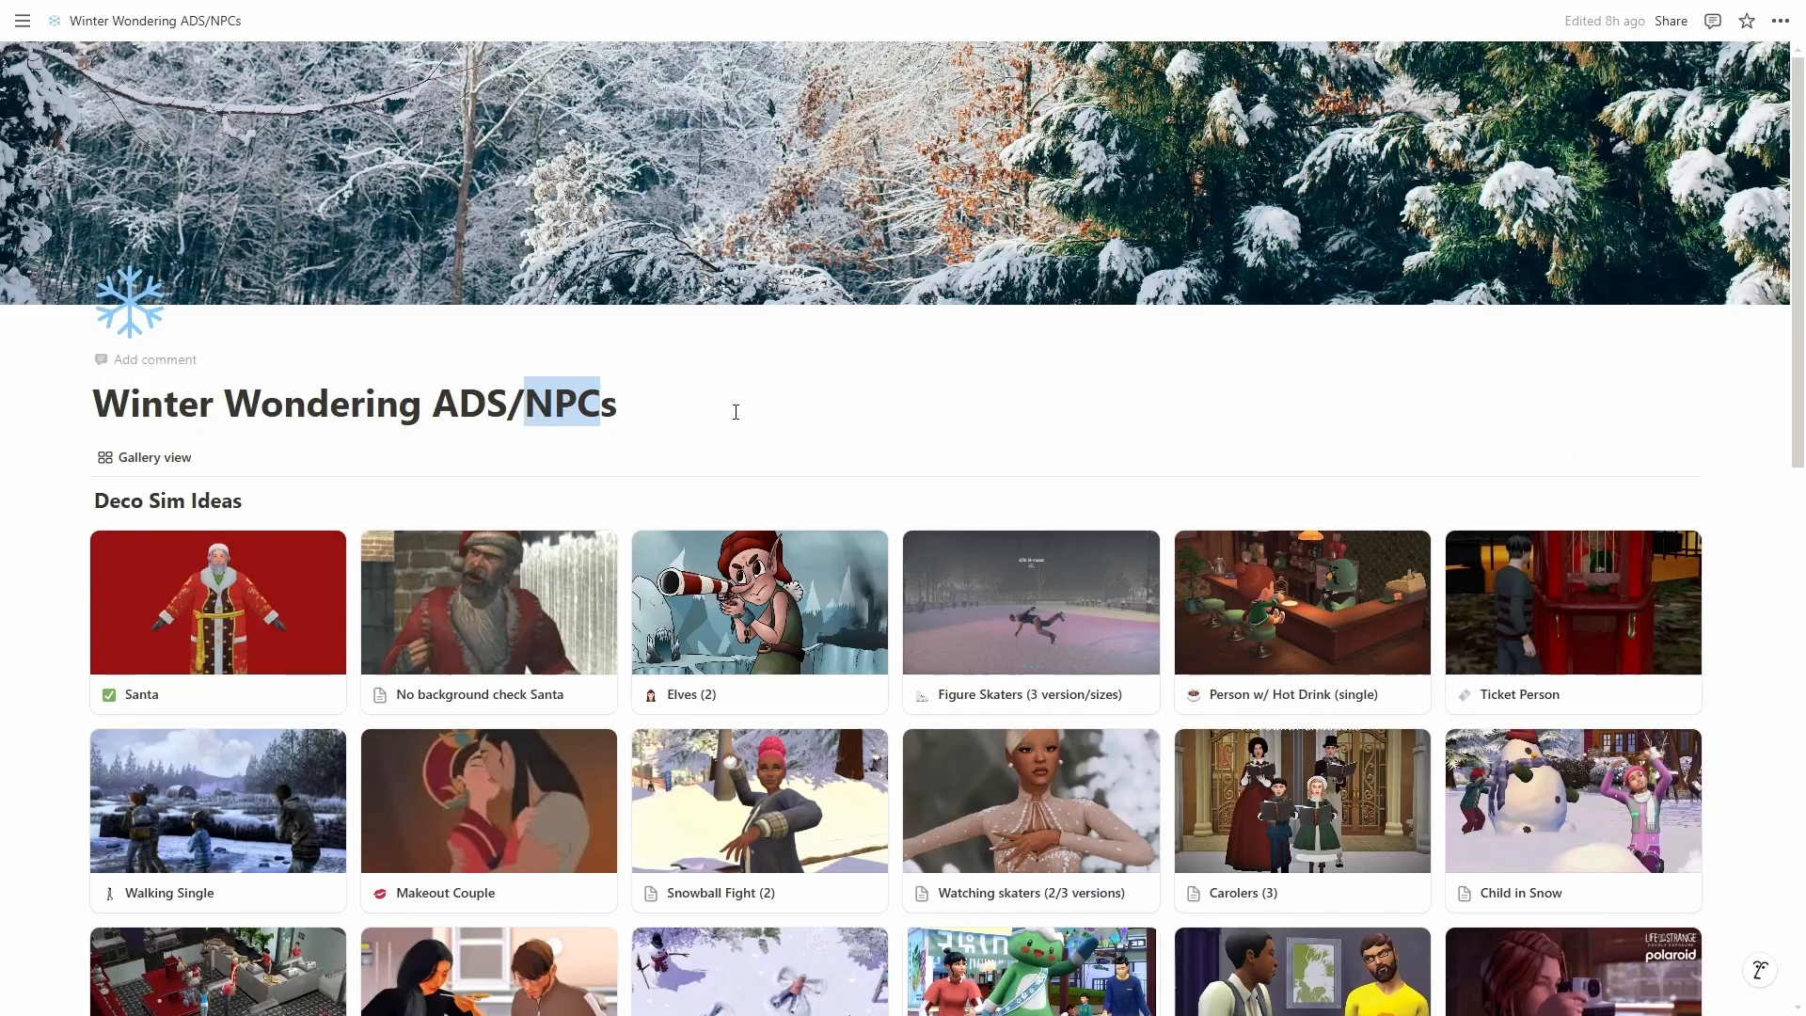
Switch to Notion and look through the Deco Sim Ideas gallery on the Winter Wondering ADS/NPCs page.
{"action": "scroll", "coordinate": [1505, 332], "scroll_direction": "down", "scroll_amount": 4}
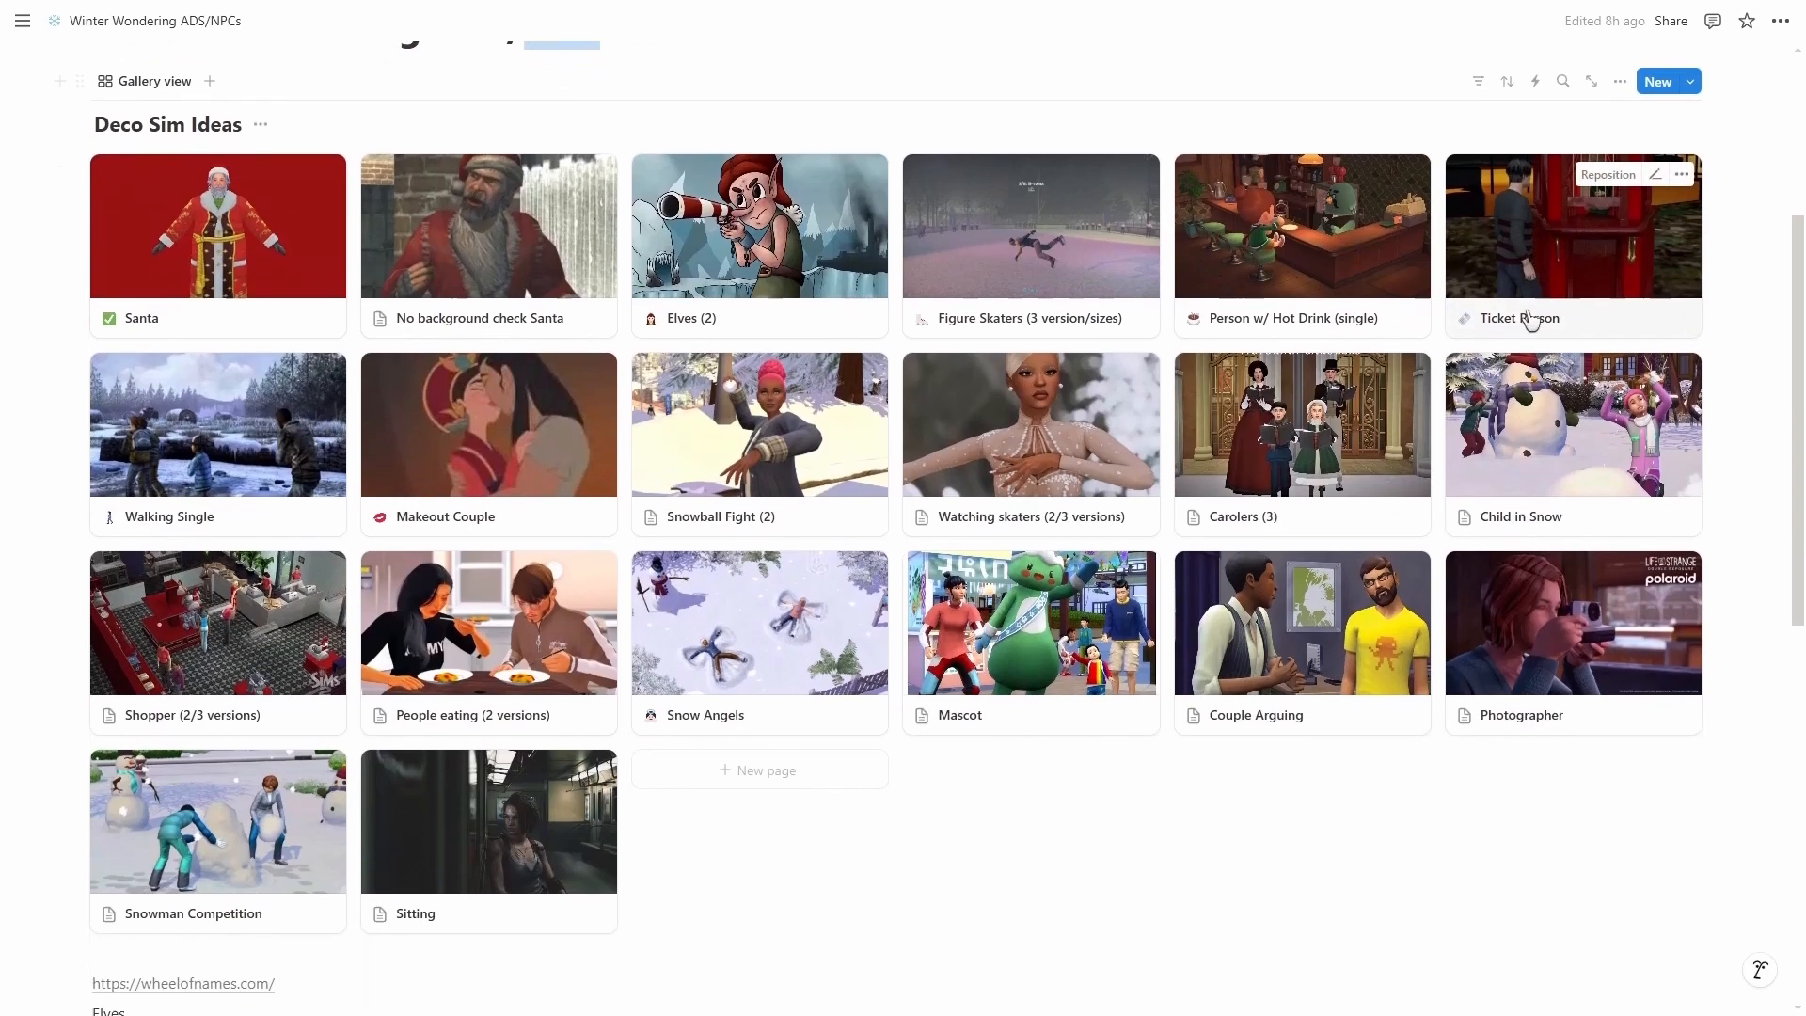
{"action": "scroll", "coordinate": [1581, 590], "scroll_direction": "up", "scroll_amount": 1}
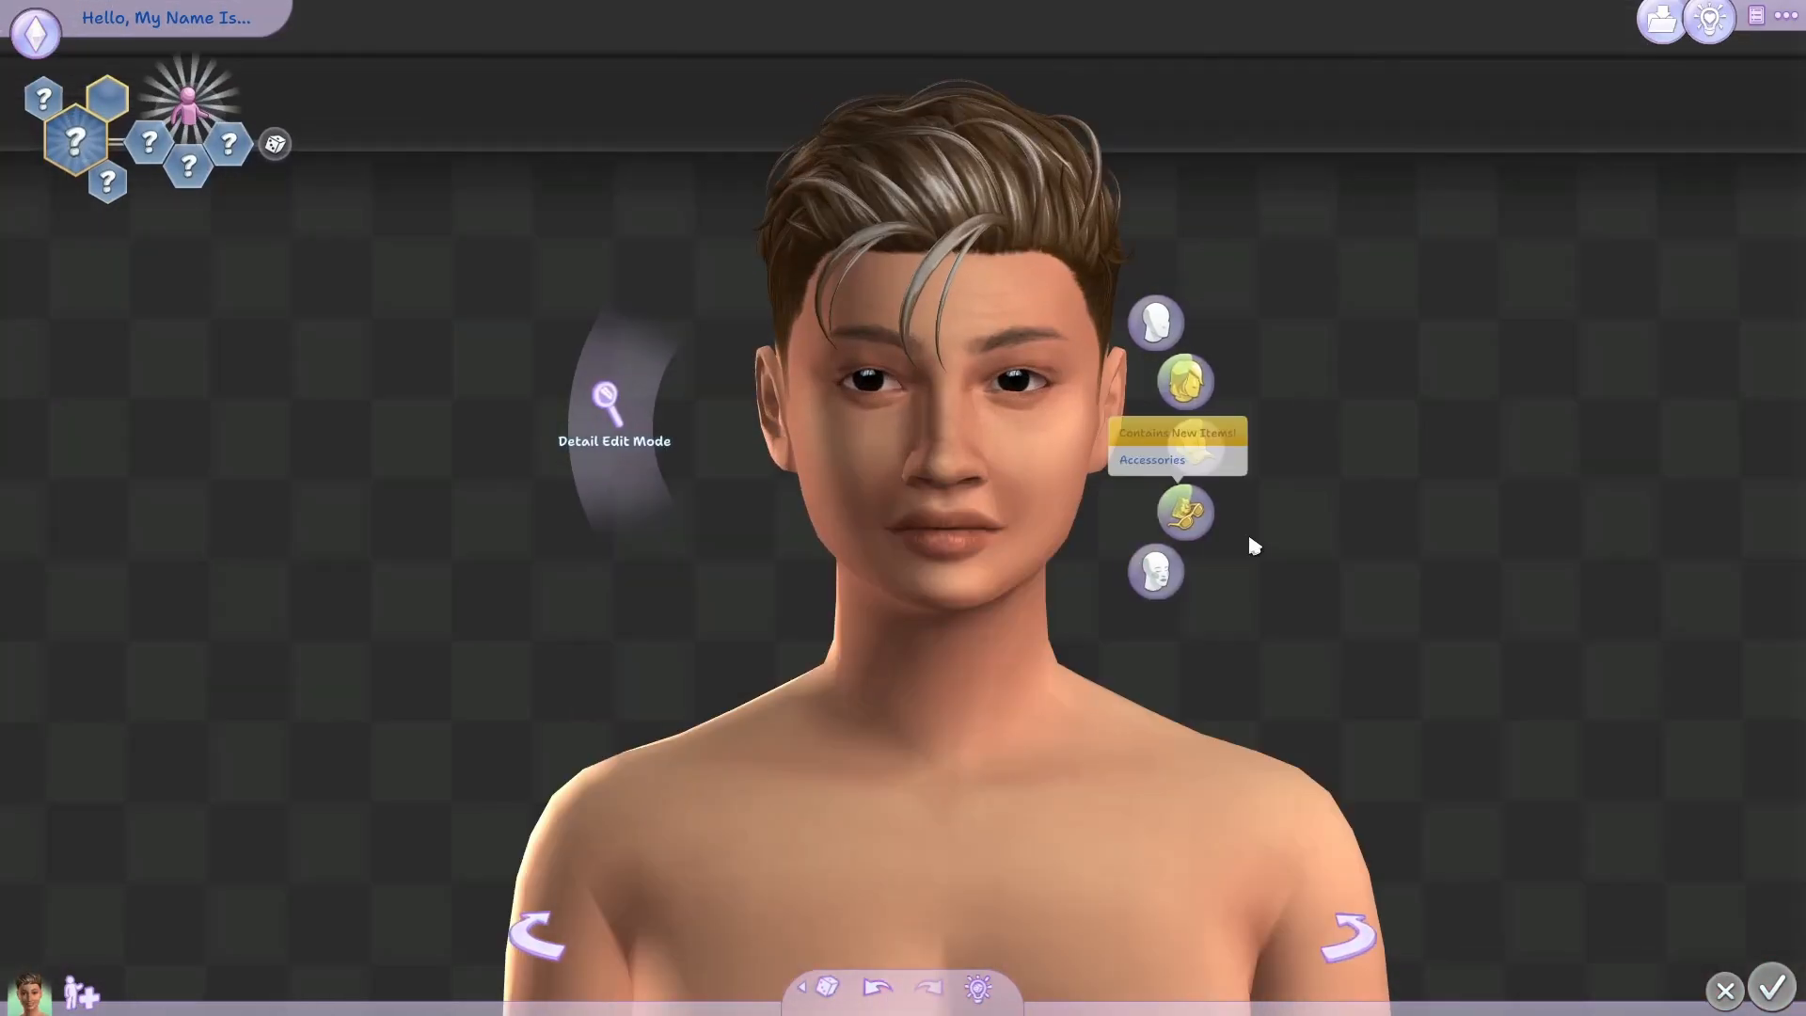
Back in The Sims 4, try the forehead overlay and Middle Age Face Mask #1 brow details on the Sim.
{"action": "left_click", "coordinate": [1152, 532]}
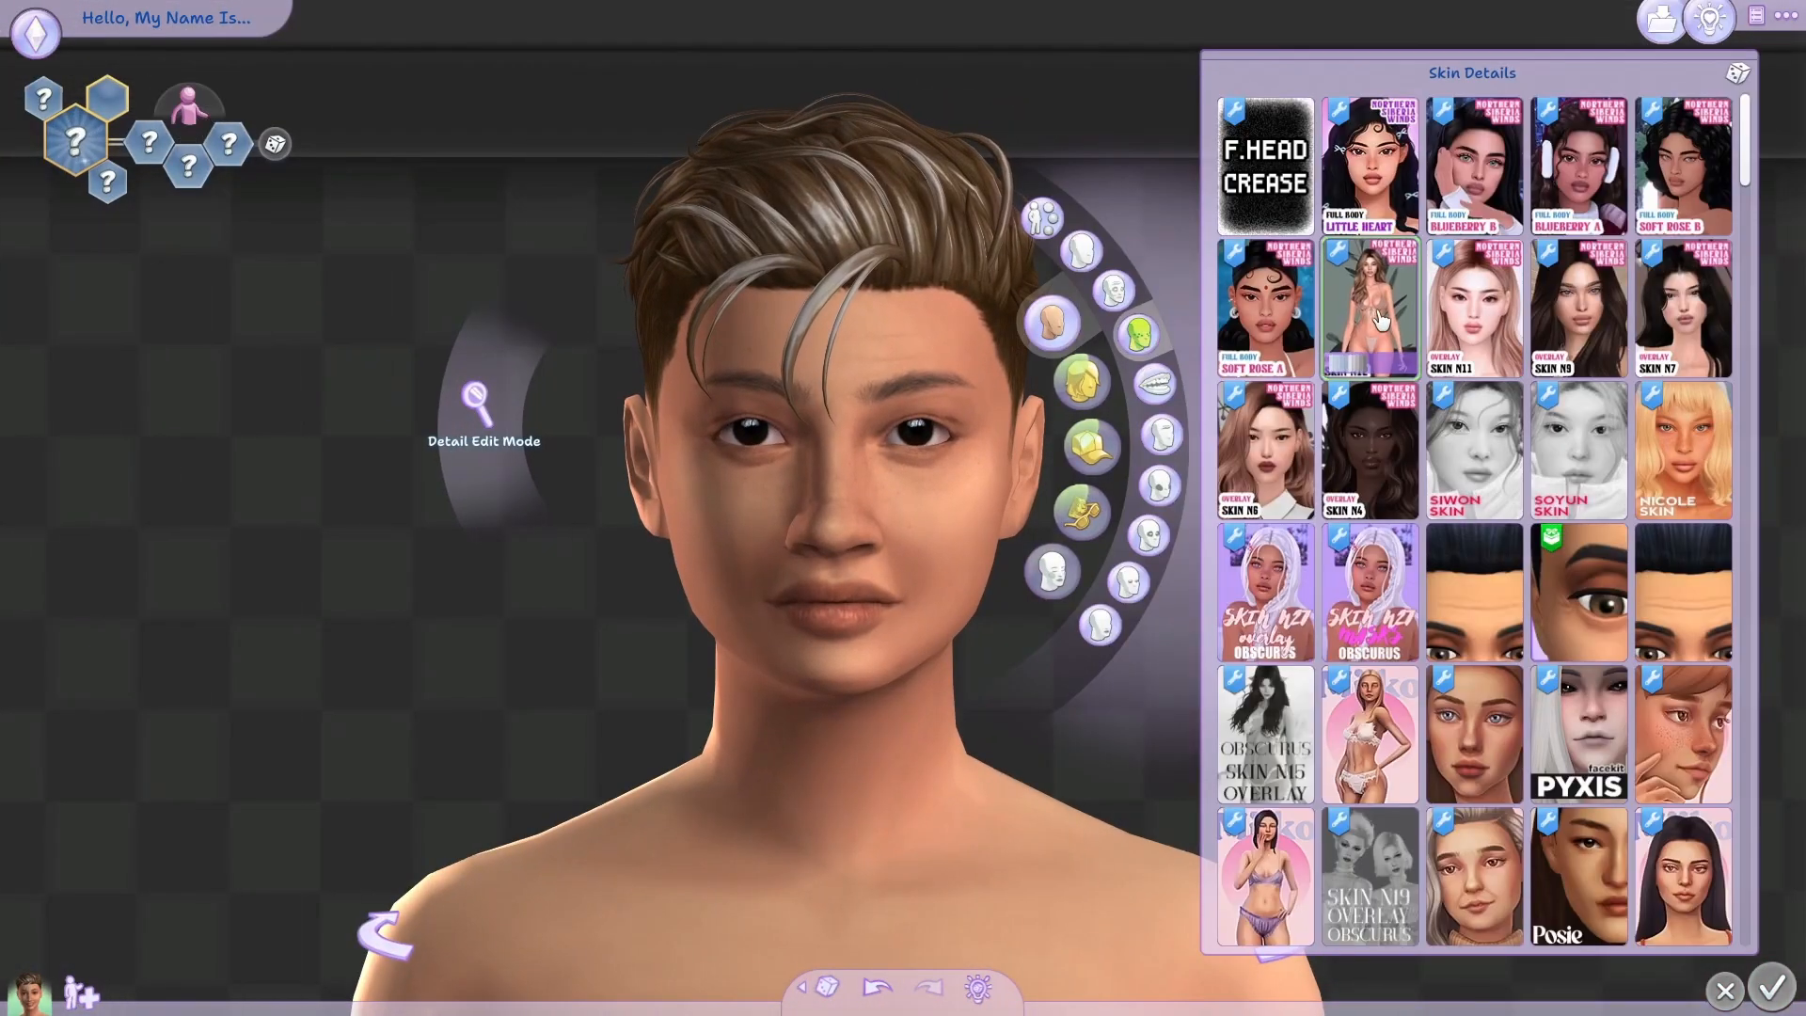
{"action": "scroll", "coordinate": [1467, 518], "scroll_direction": "down", "scroll_amount": 5}
{"action": "left_click", "coordinate": [1162, 434]}
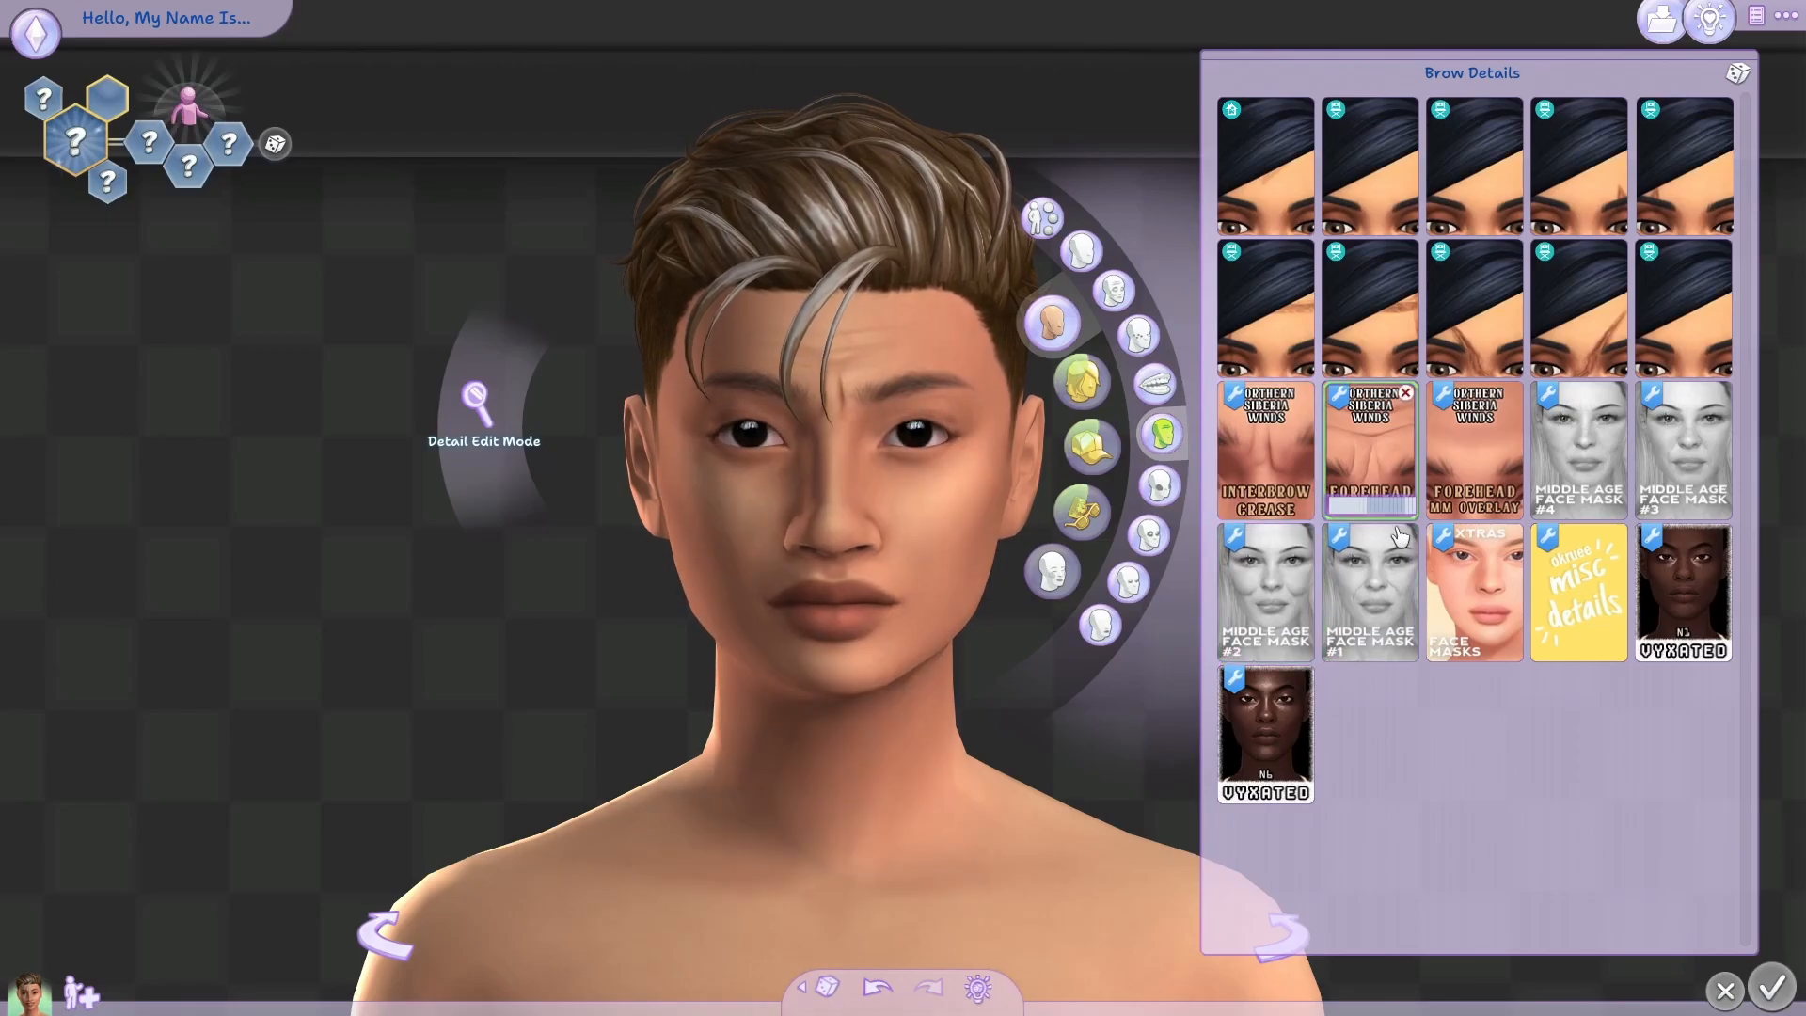
{"action": "left_click", "coordinate": [1394, 404]}
{"action": "left_click", "coordinate": [1362, 623]}
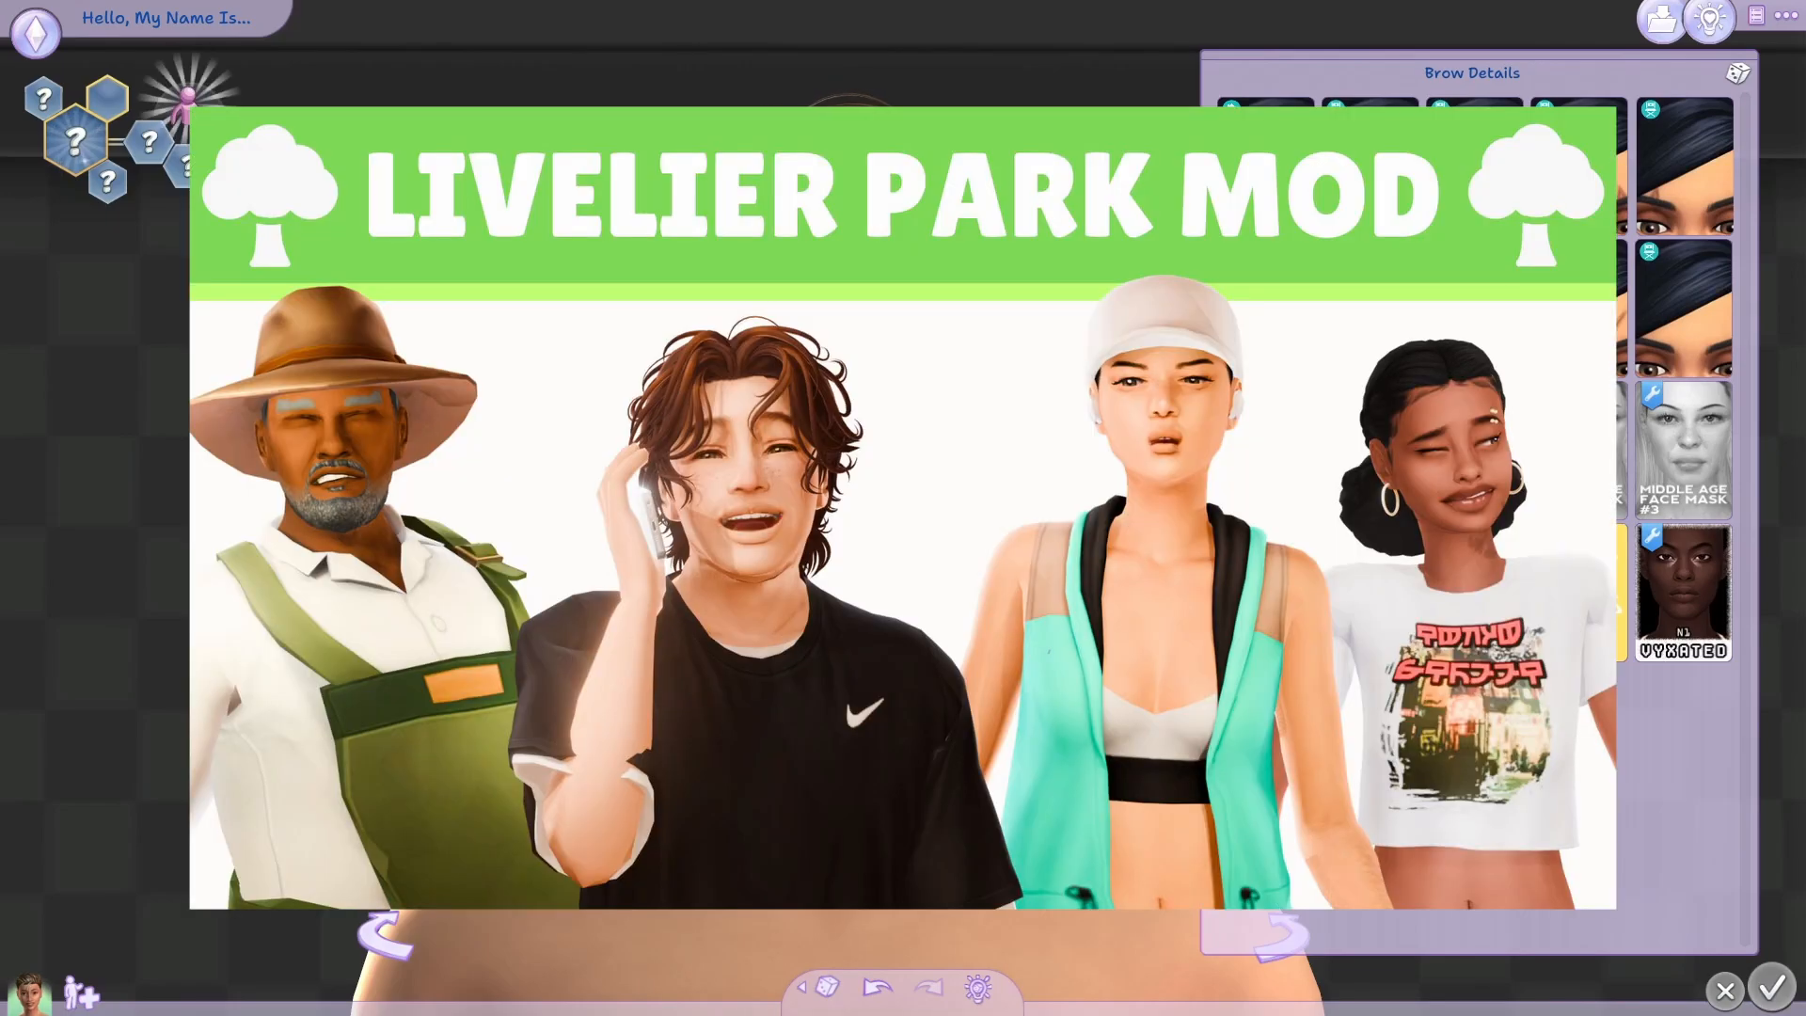
Add aging skin details around the Sim's mouth and eyes, including the age-related eyebags overlay, and pick a swatch.
{"action": "left_click", "coordinate": [1162, 485]}
{"action": "scroll", "coordinate": [1468, 565], "scroll_direction": "down", "scroll_amount": 10}
{"action": "left_click", "coordinate": [1474, 884]}
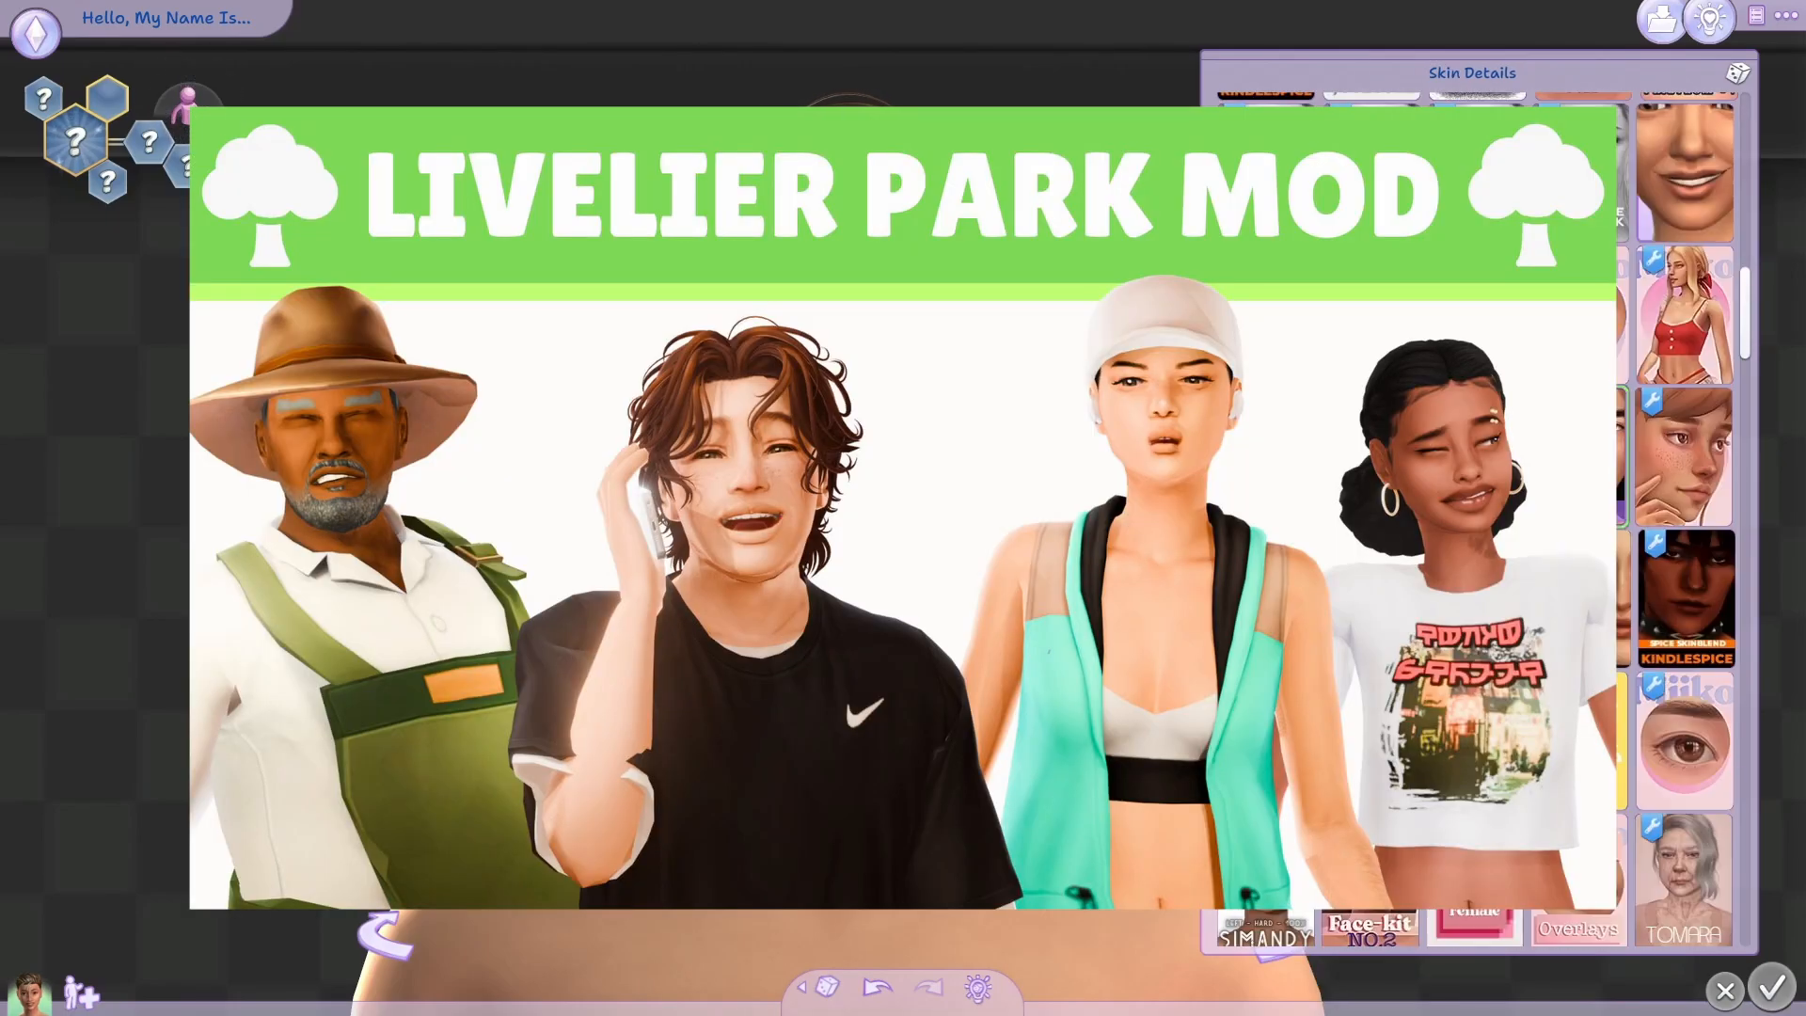
{"action": "scroll", "coordinate": [1573, 588], "scroll_direction": "down", "scroll_amount": 8}
{"action": "scroll", "coordinate": [1579, 612], "scroll_direction": "down", "scroll_amount": 3}
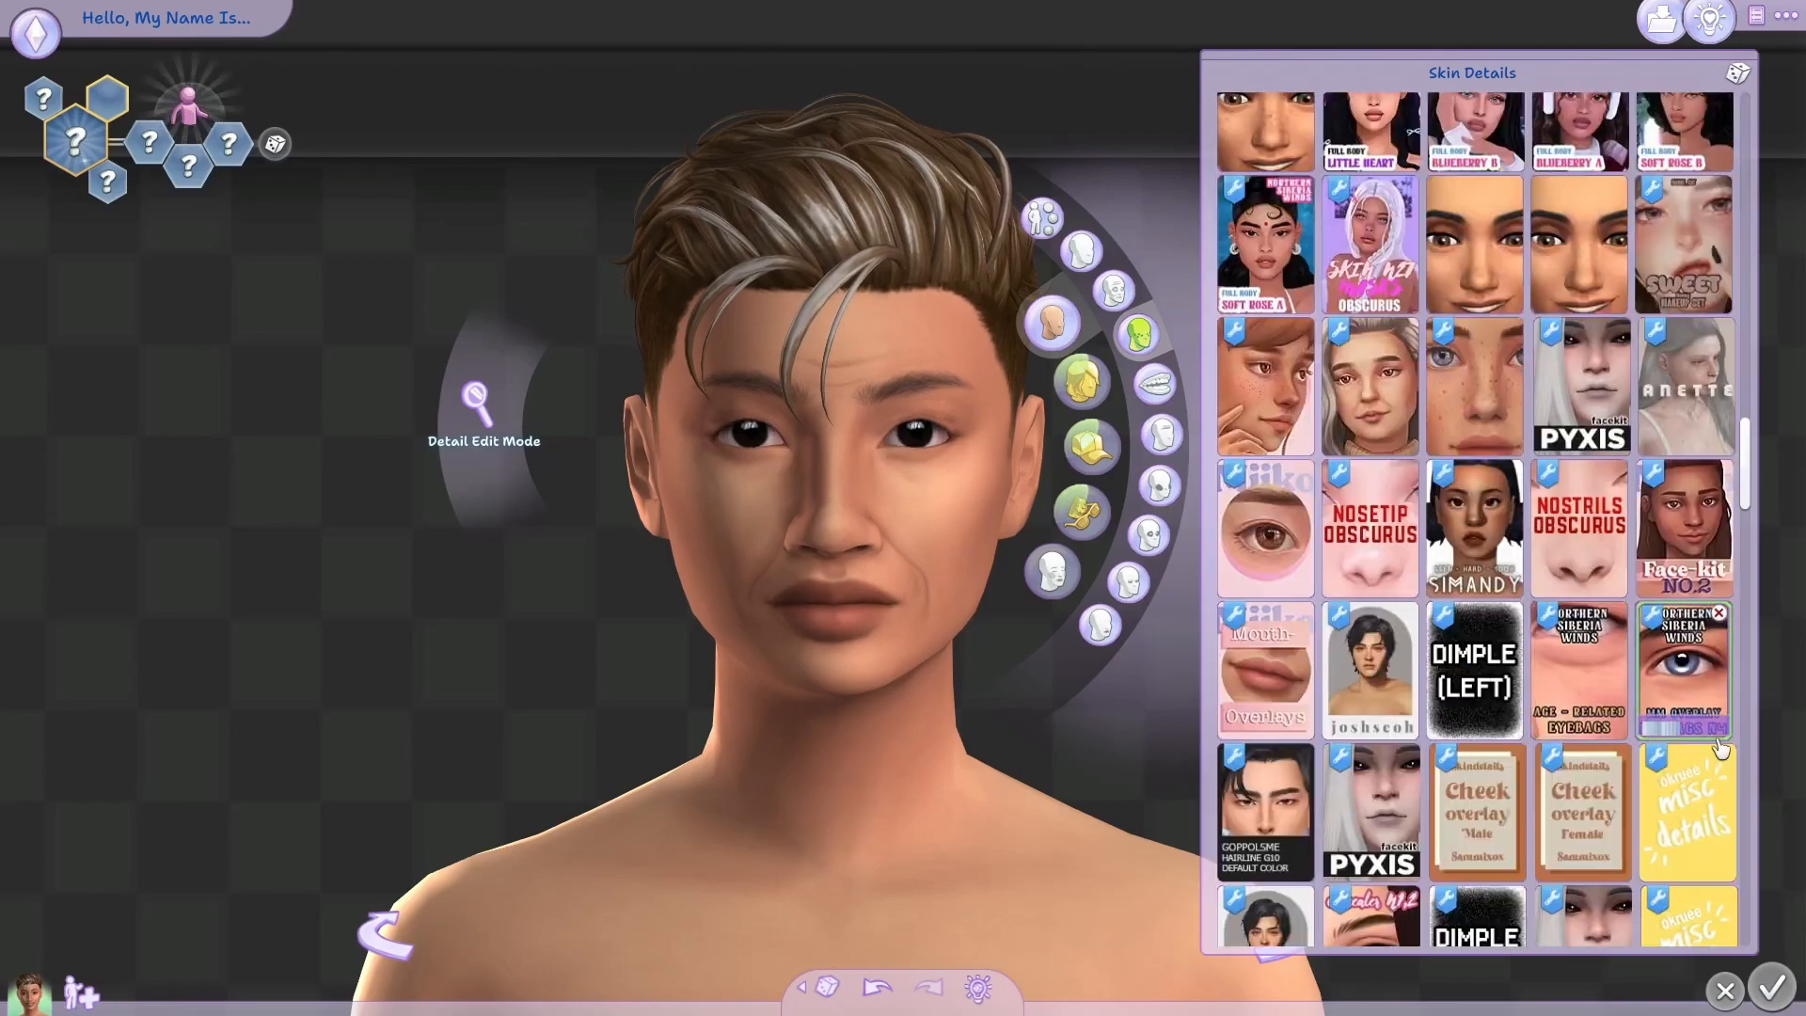
{"action": "left_click", "coordinate": [1693, 672]}
{"action": "left_click", "coordinate": [1580, 677]}
{"action": "left_click", "coordinate": [1573, 826]}
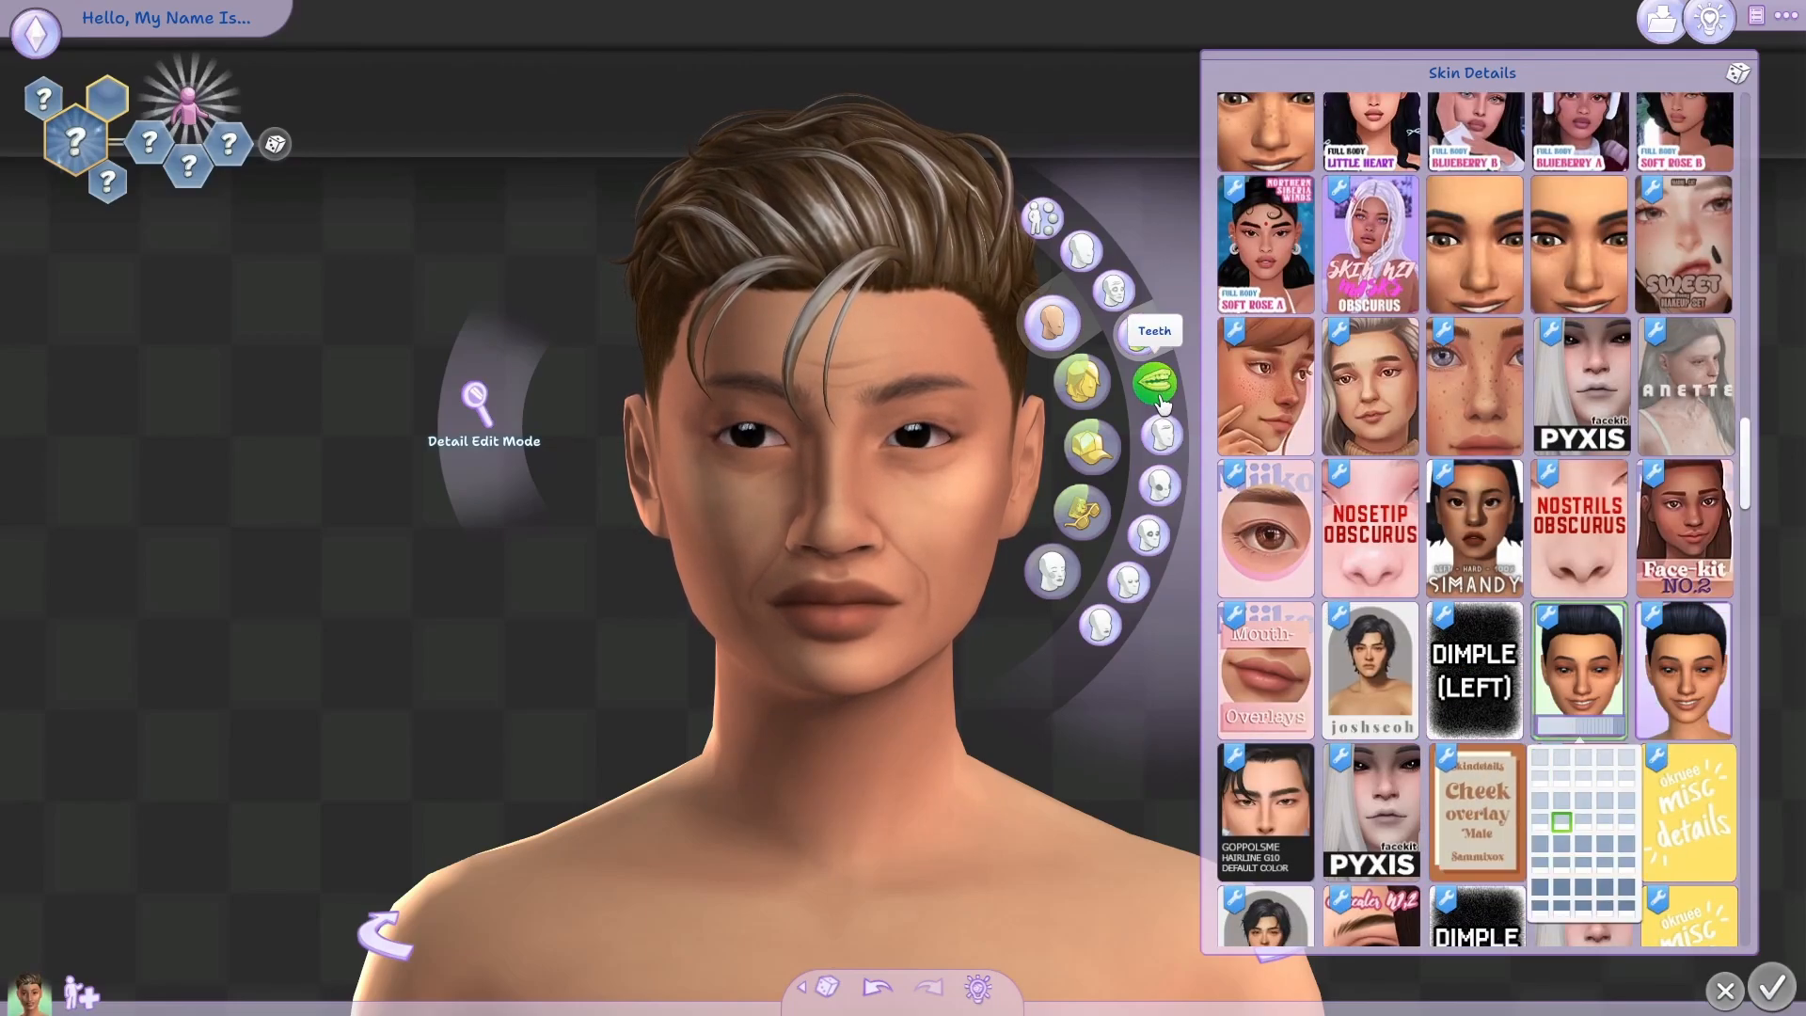
Try blue contact lenses in the Sim's eye details and switch to Contacts #116.
{"action": "left_click", "coordinate": [1148, 534]}
{"action": "left_click", "coordinate": [1580, 732]}
{"action": "left_click", "coordinate": [1475, 734]}
{"action": "left_click", "coordinate": [1381, 572]}
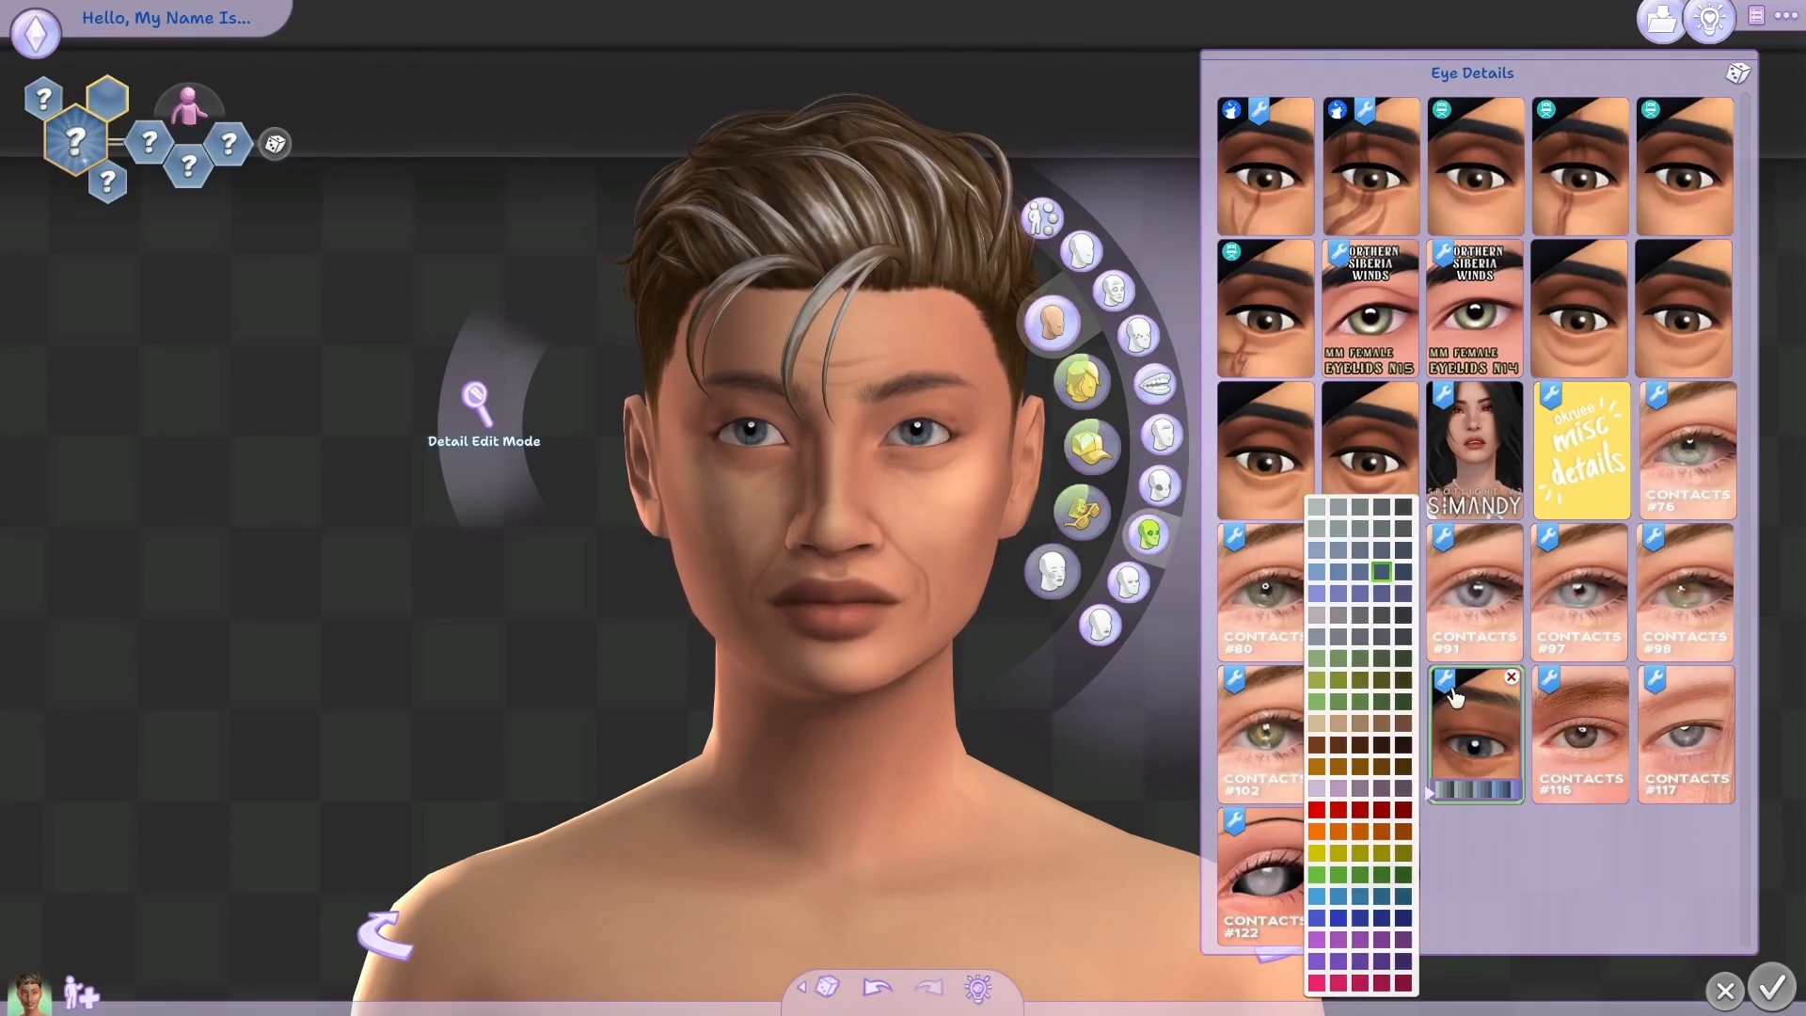
{"action": "left_click", "coordinate": [1599, 780]}
{"action": "left_click", "coordinate": [1581, 794]}
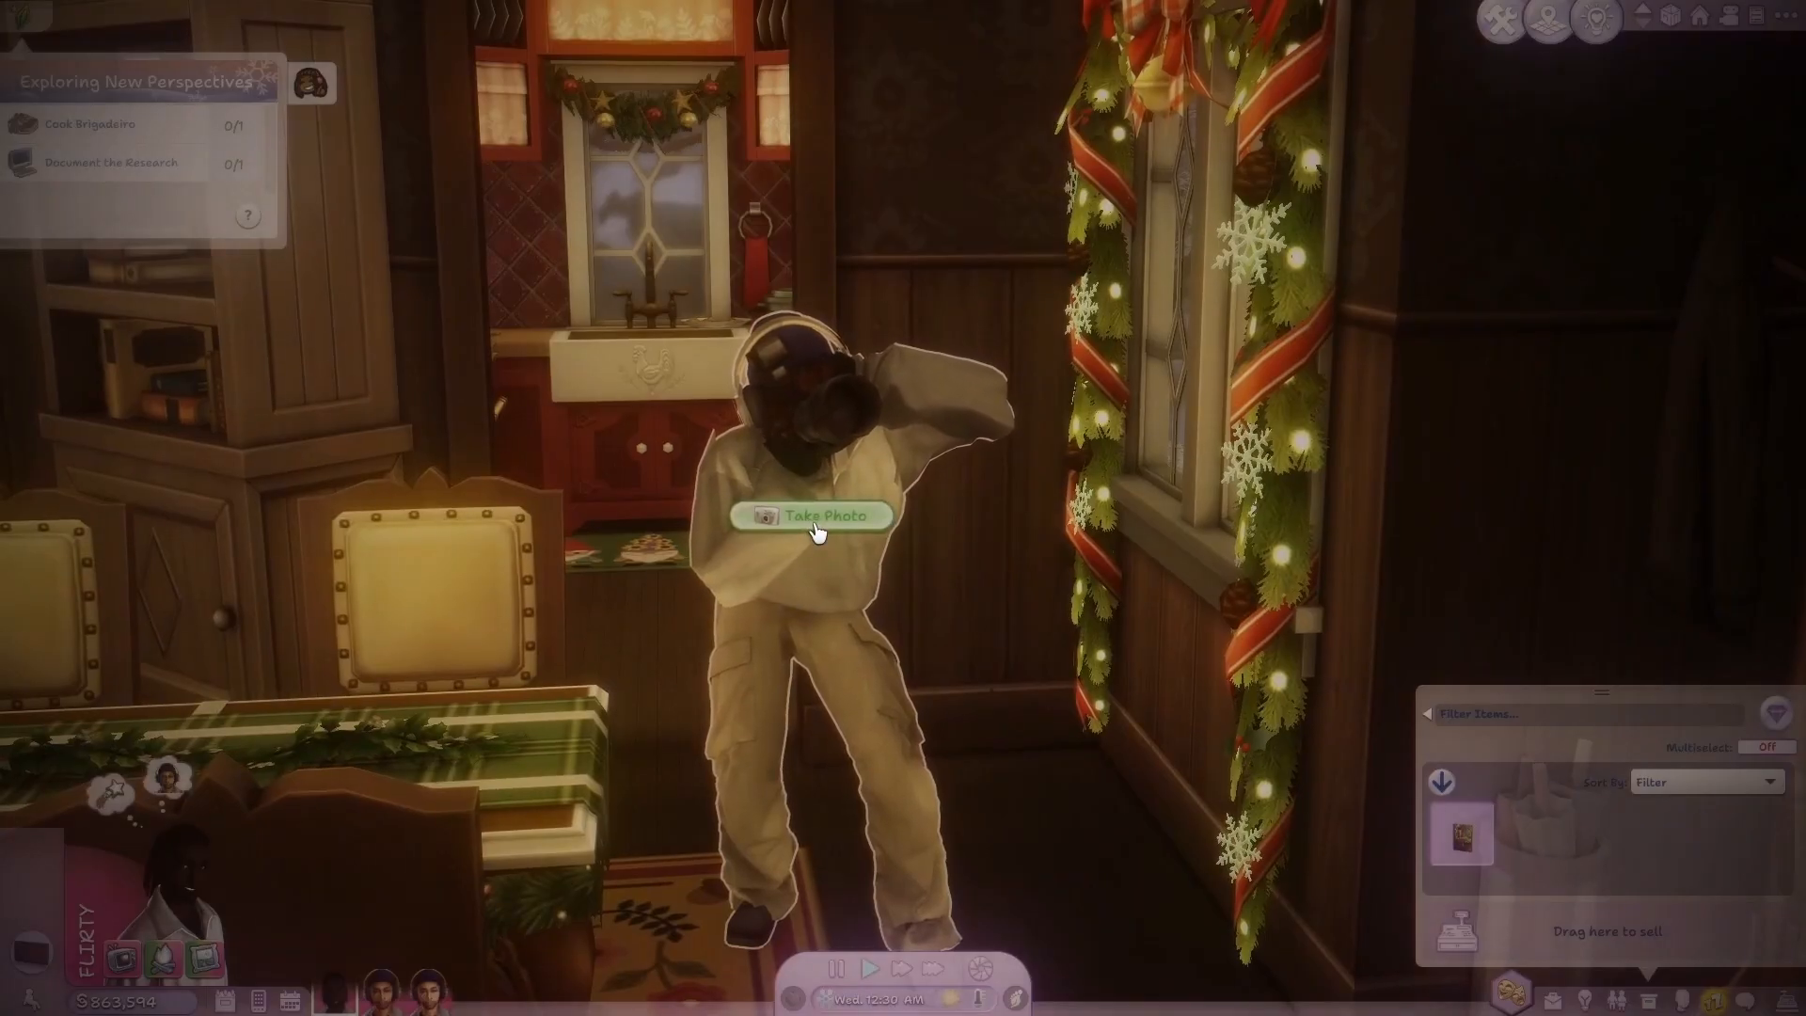
Apply blush makeup to the Sim's cheeks.
{"action": "left_click", "coordinate": [814, 516]}
{"action": "key", "text": "p"}
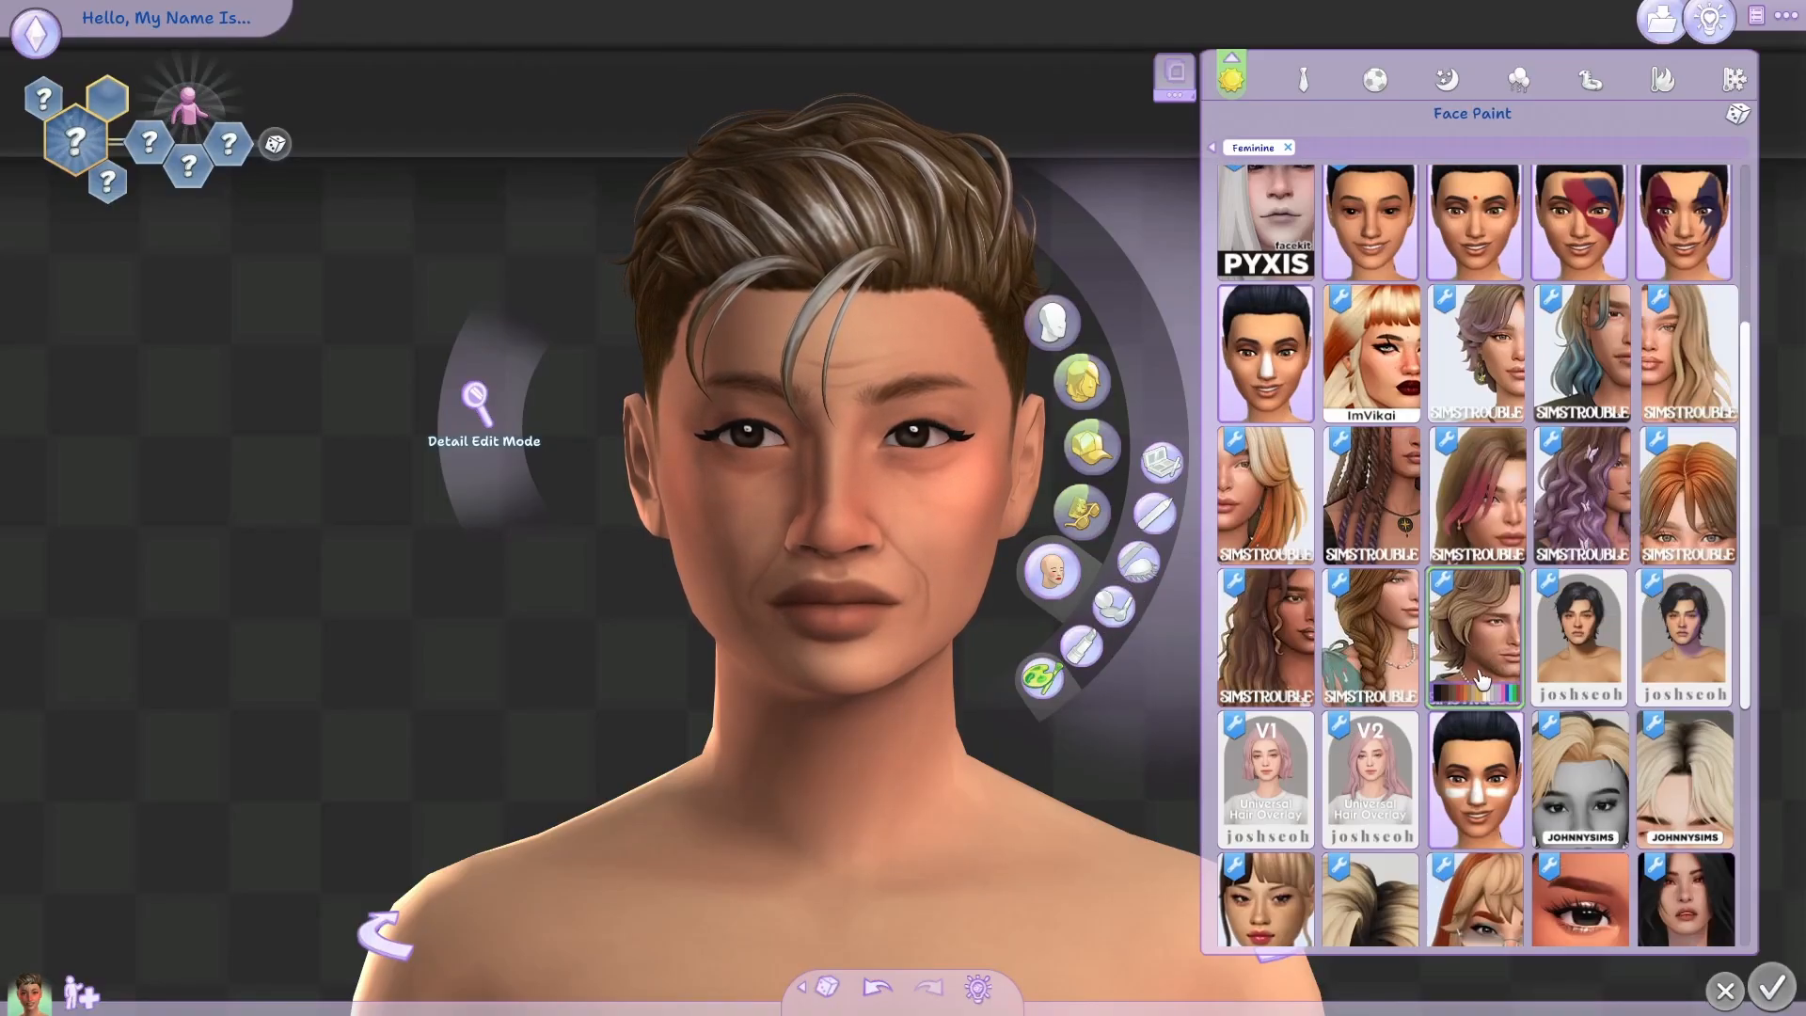
{"action": "scroll", "coordinate": [1482, 555], "scroll_direction": "down", "scroll_amount": 5}
{"action": "left_click", "coordinate": [1374, 605]}
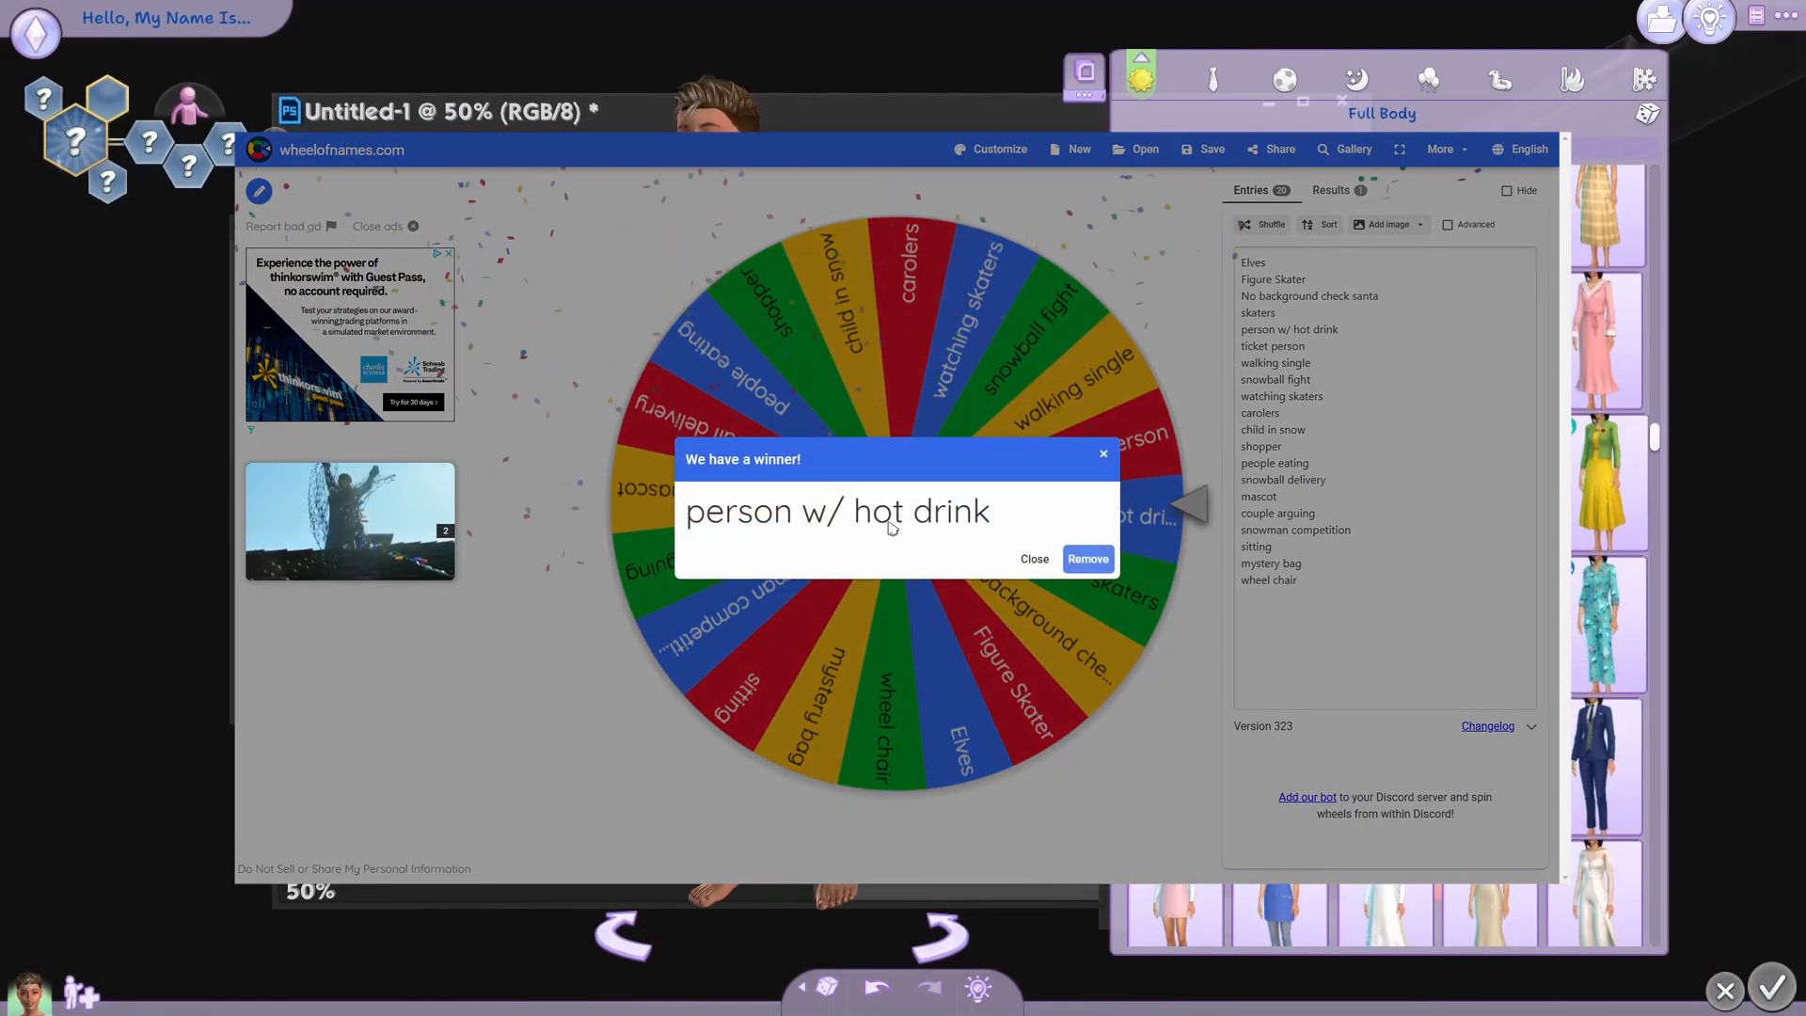
Switch to TS4 SimRipper and rotate the preview of the hooded, black-robed Sim.
{"action": "scroll", "coordinate": [1585, 236], "scroll_direction": "down", "scroll_amount": 5}
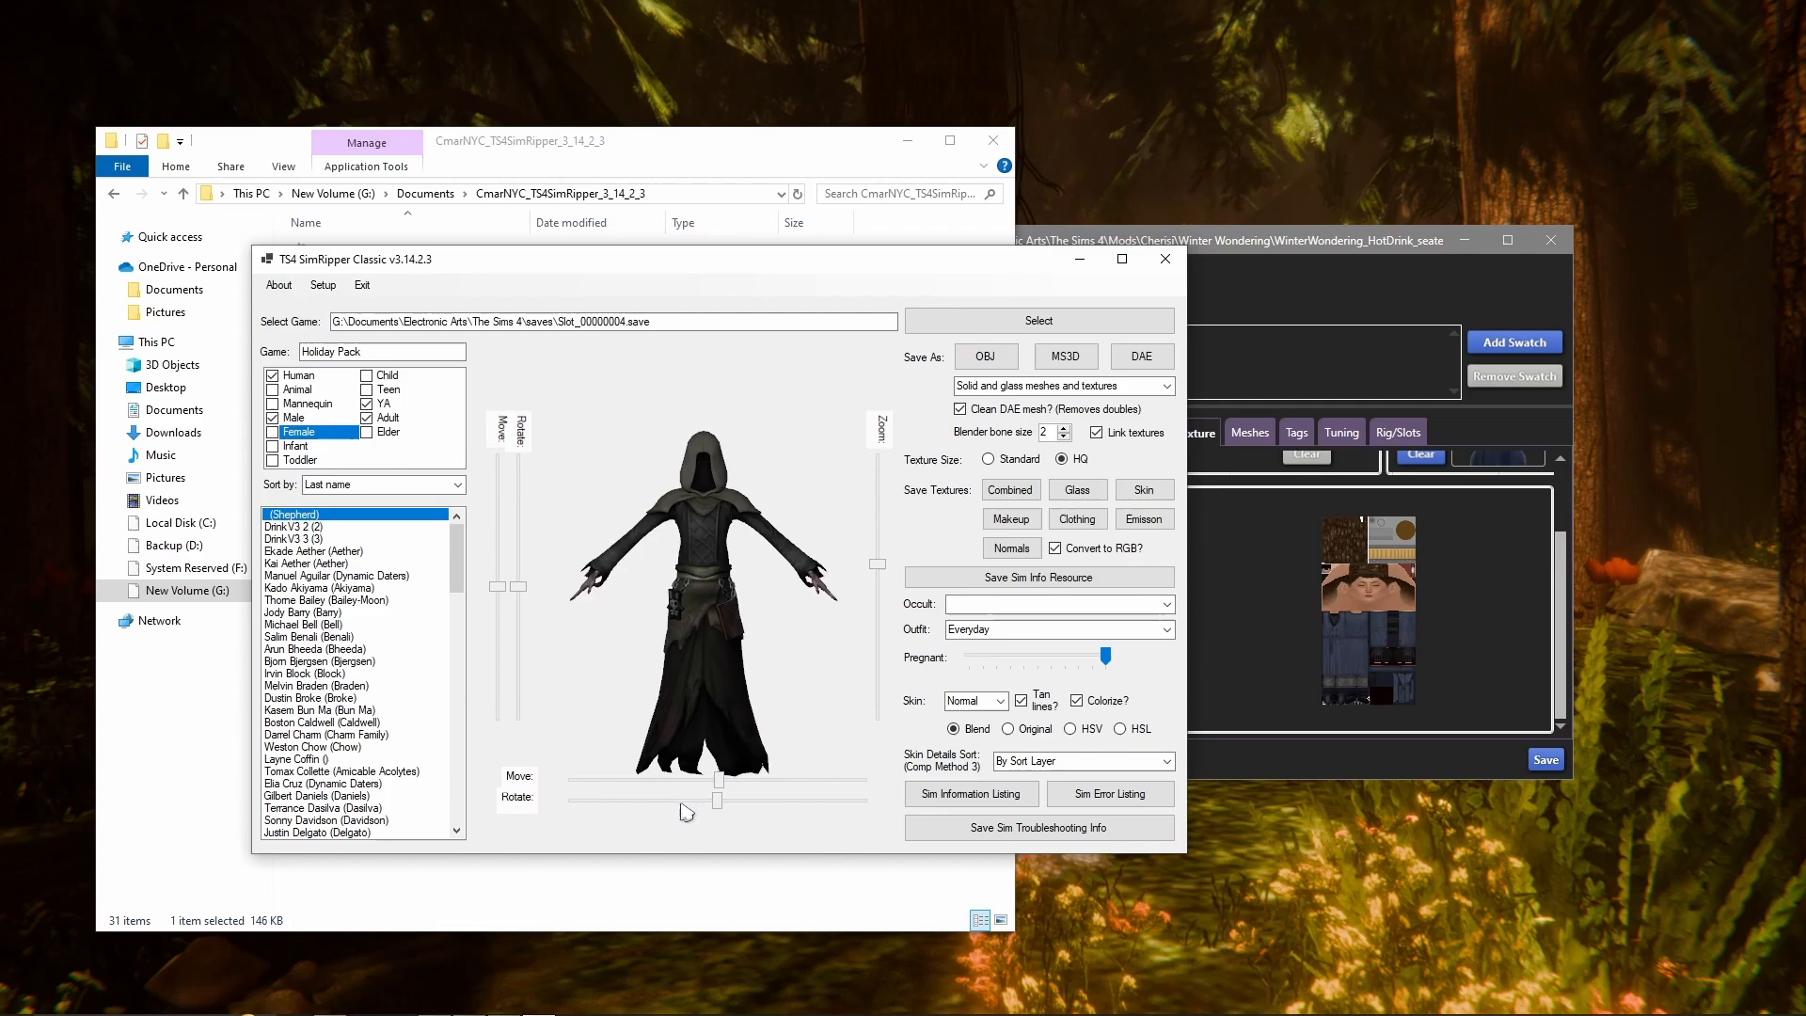
{"action": "left_click", "coordinate": [686, 804]}
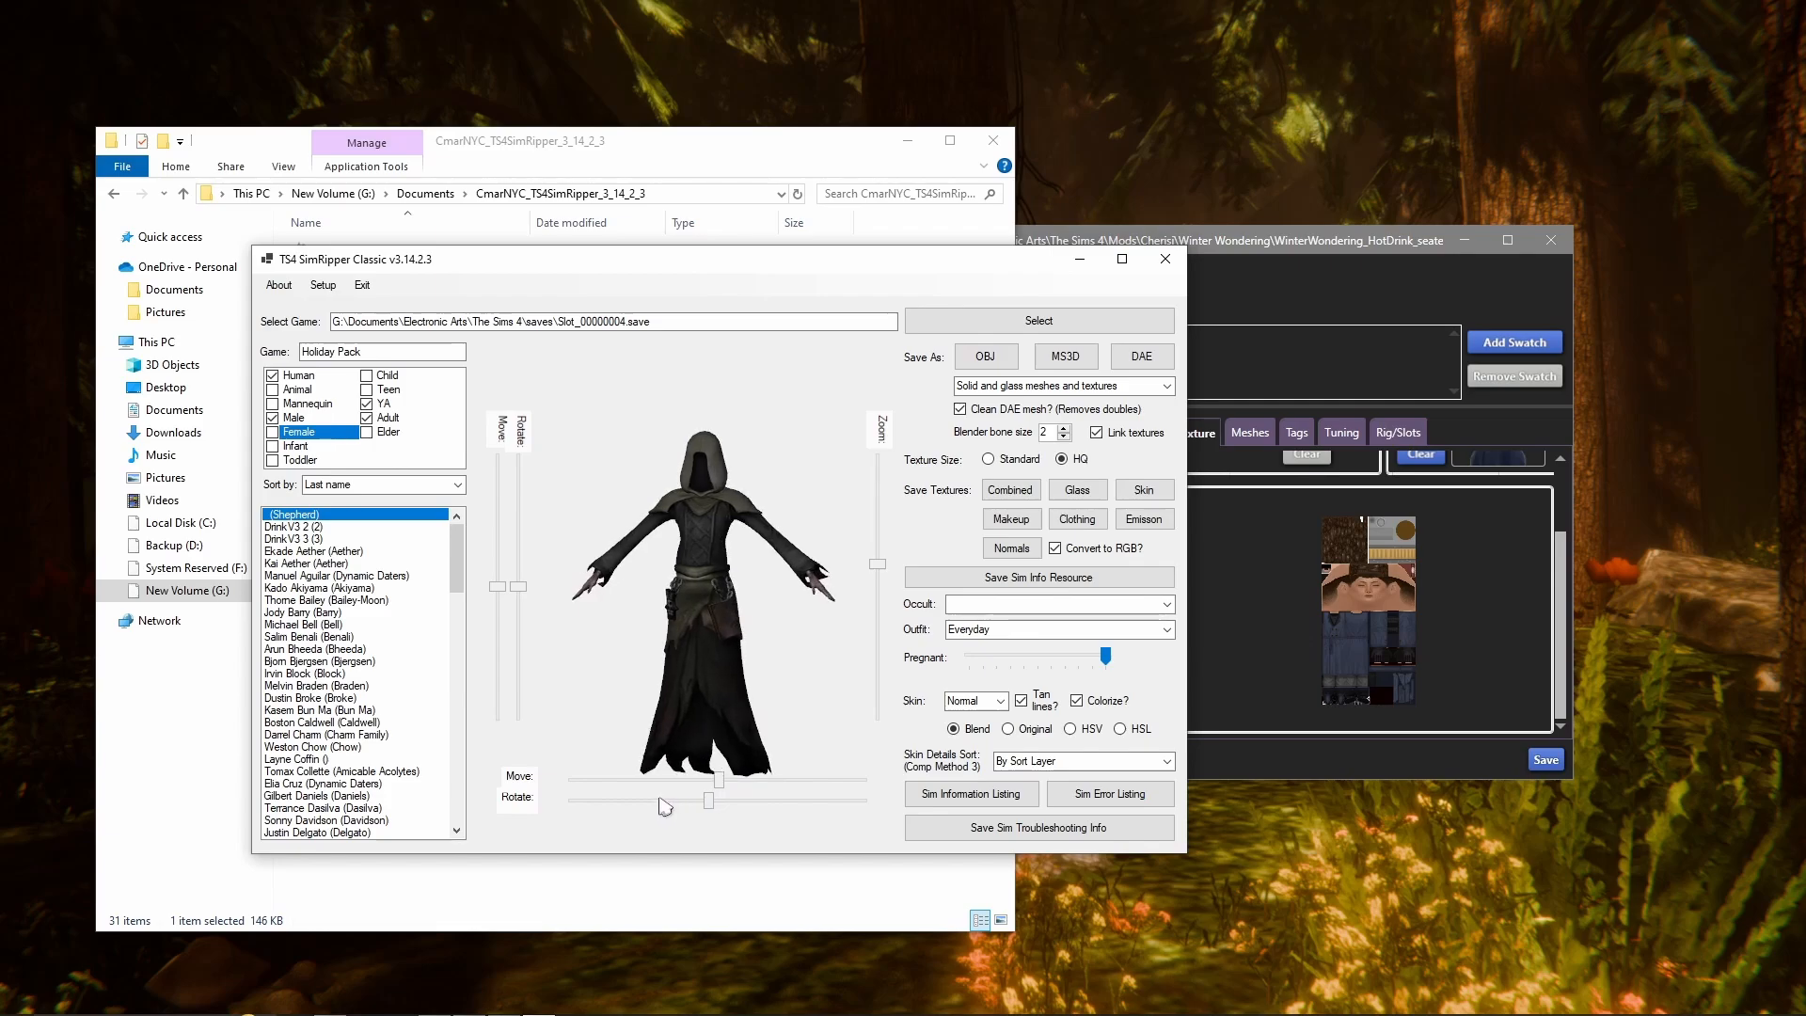
{"action": "left_click_drag", "start_coordinate": [588, 806], "coordinate": [571, 815]}
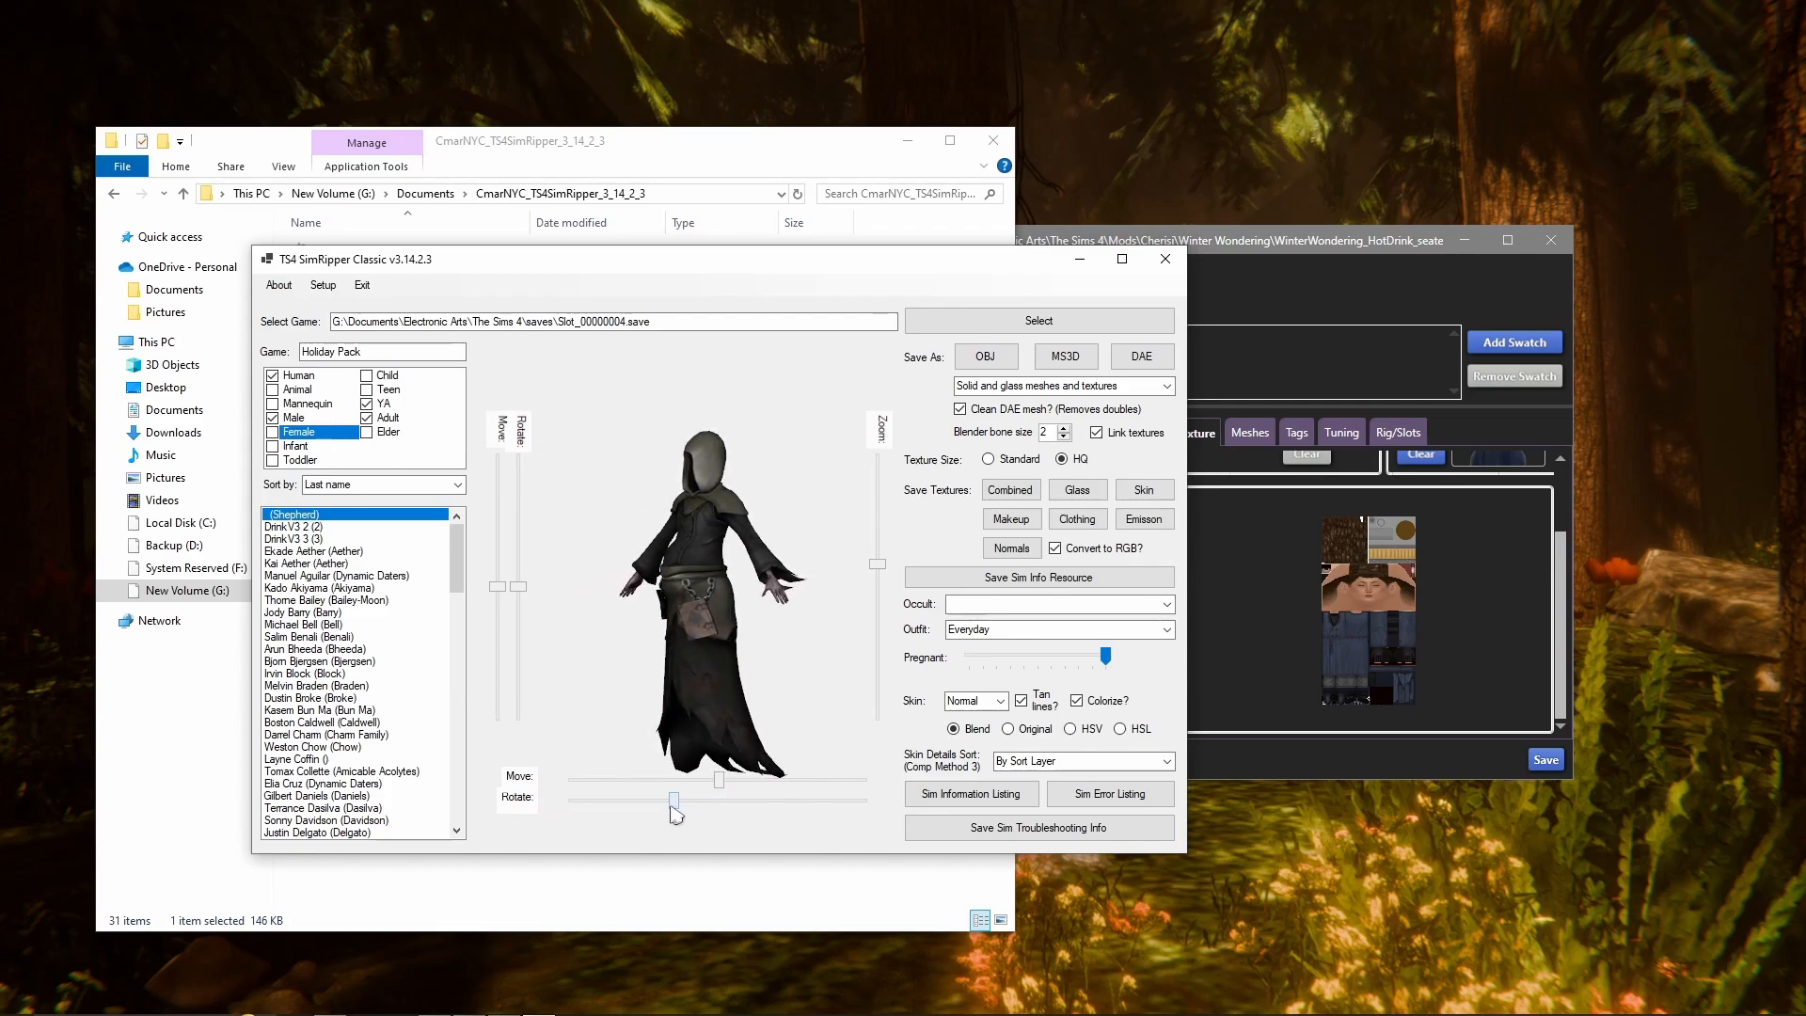
{"action": "left_click_drag", "start_coordinate": [676, 814], "coordinate": [684, 806]}
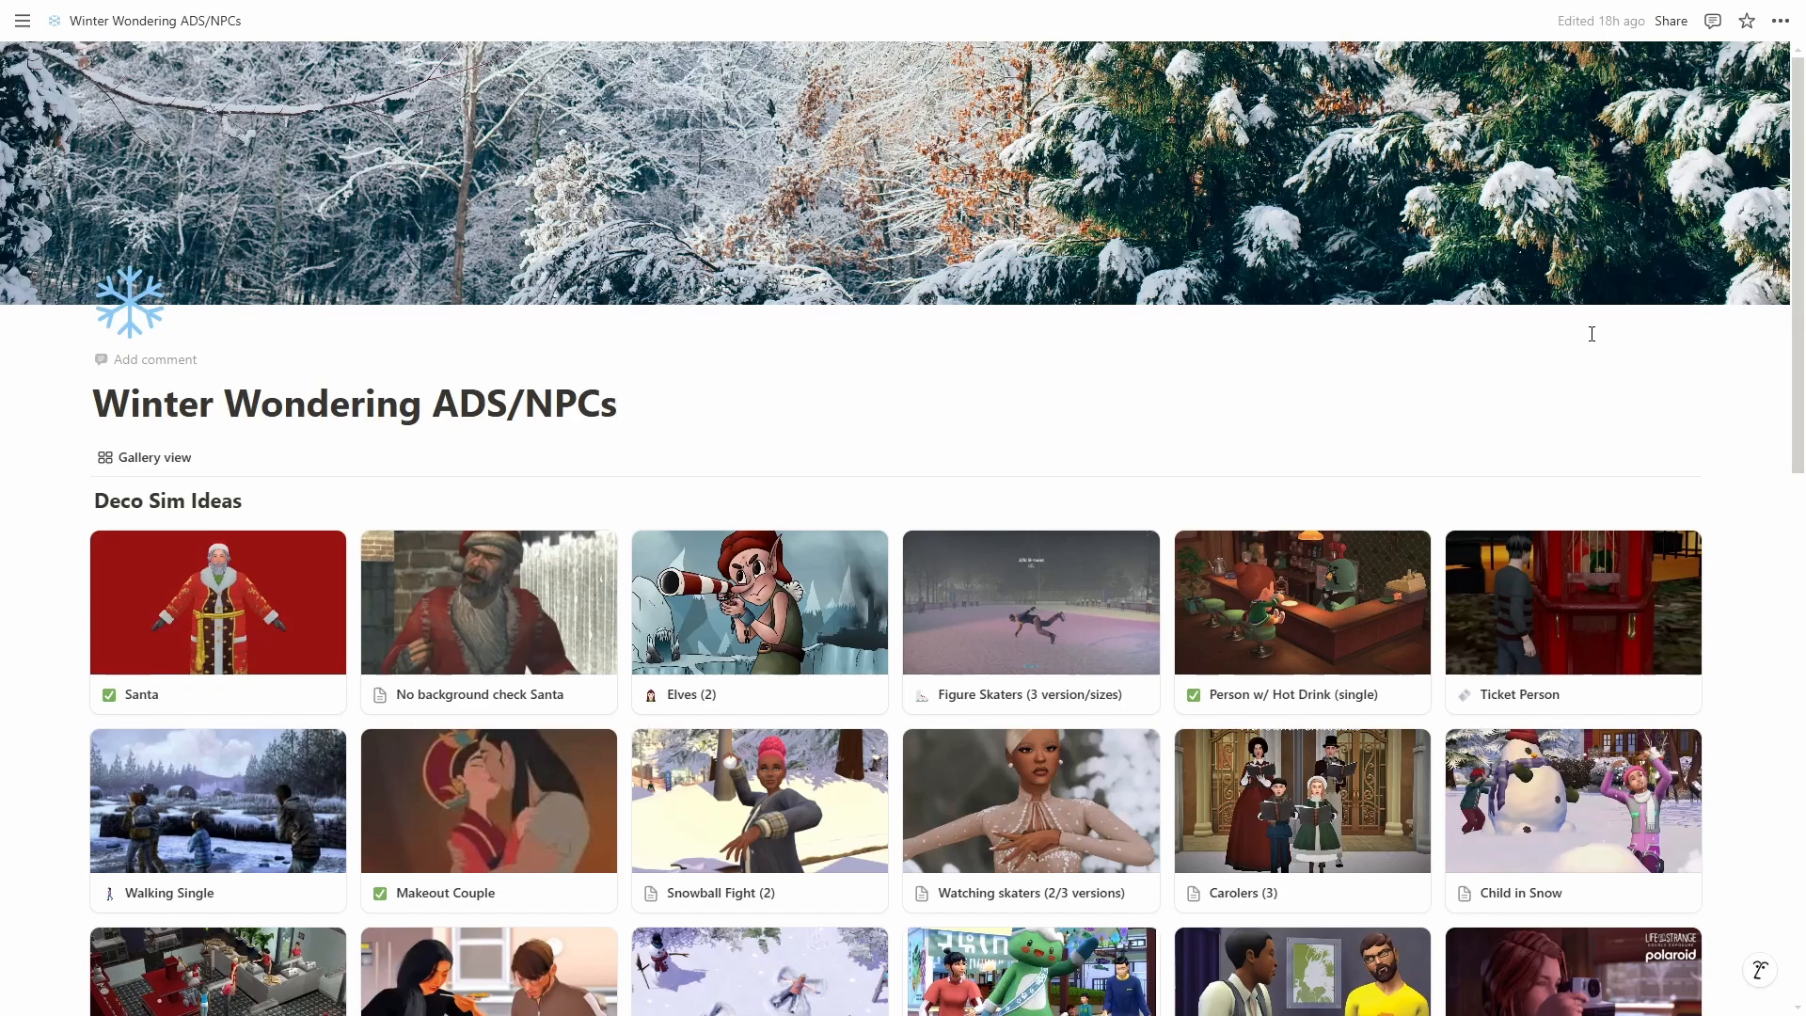
Switch to the Winter Wondering ADS/NPCs page in Notion and open the wheelofnames.com link below the Deco Sim Ideas gallery.
{"action": "scroll", "coordinate": [1592, 334], "scroll_direction": "down", "scroll_amount": 2}
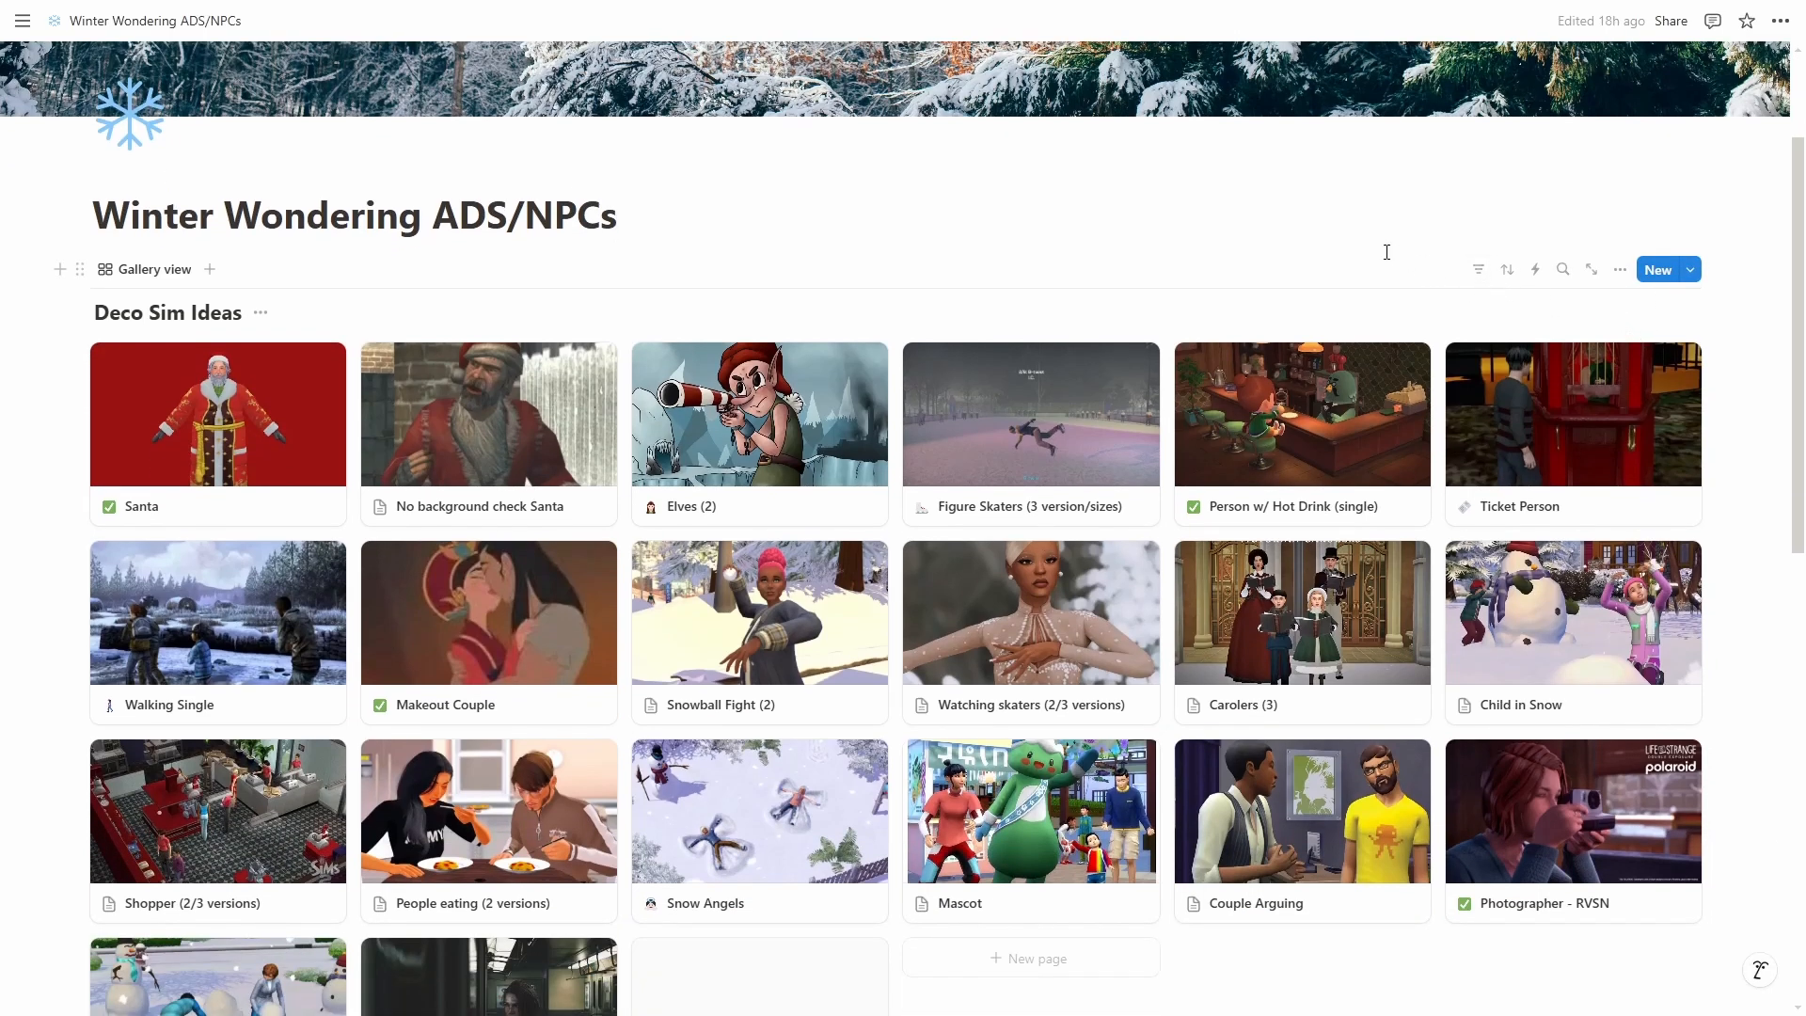
{"action": "scroll", "coordinate": [1097, 313], "scroll_direction": "down", "scroll_amount": 2}
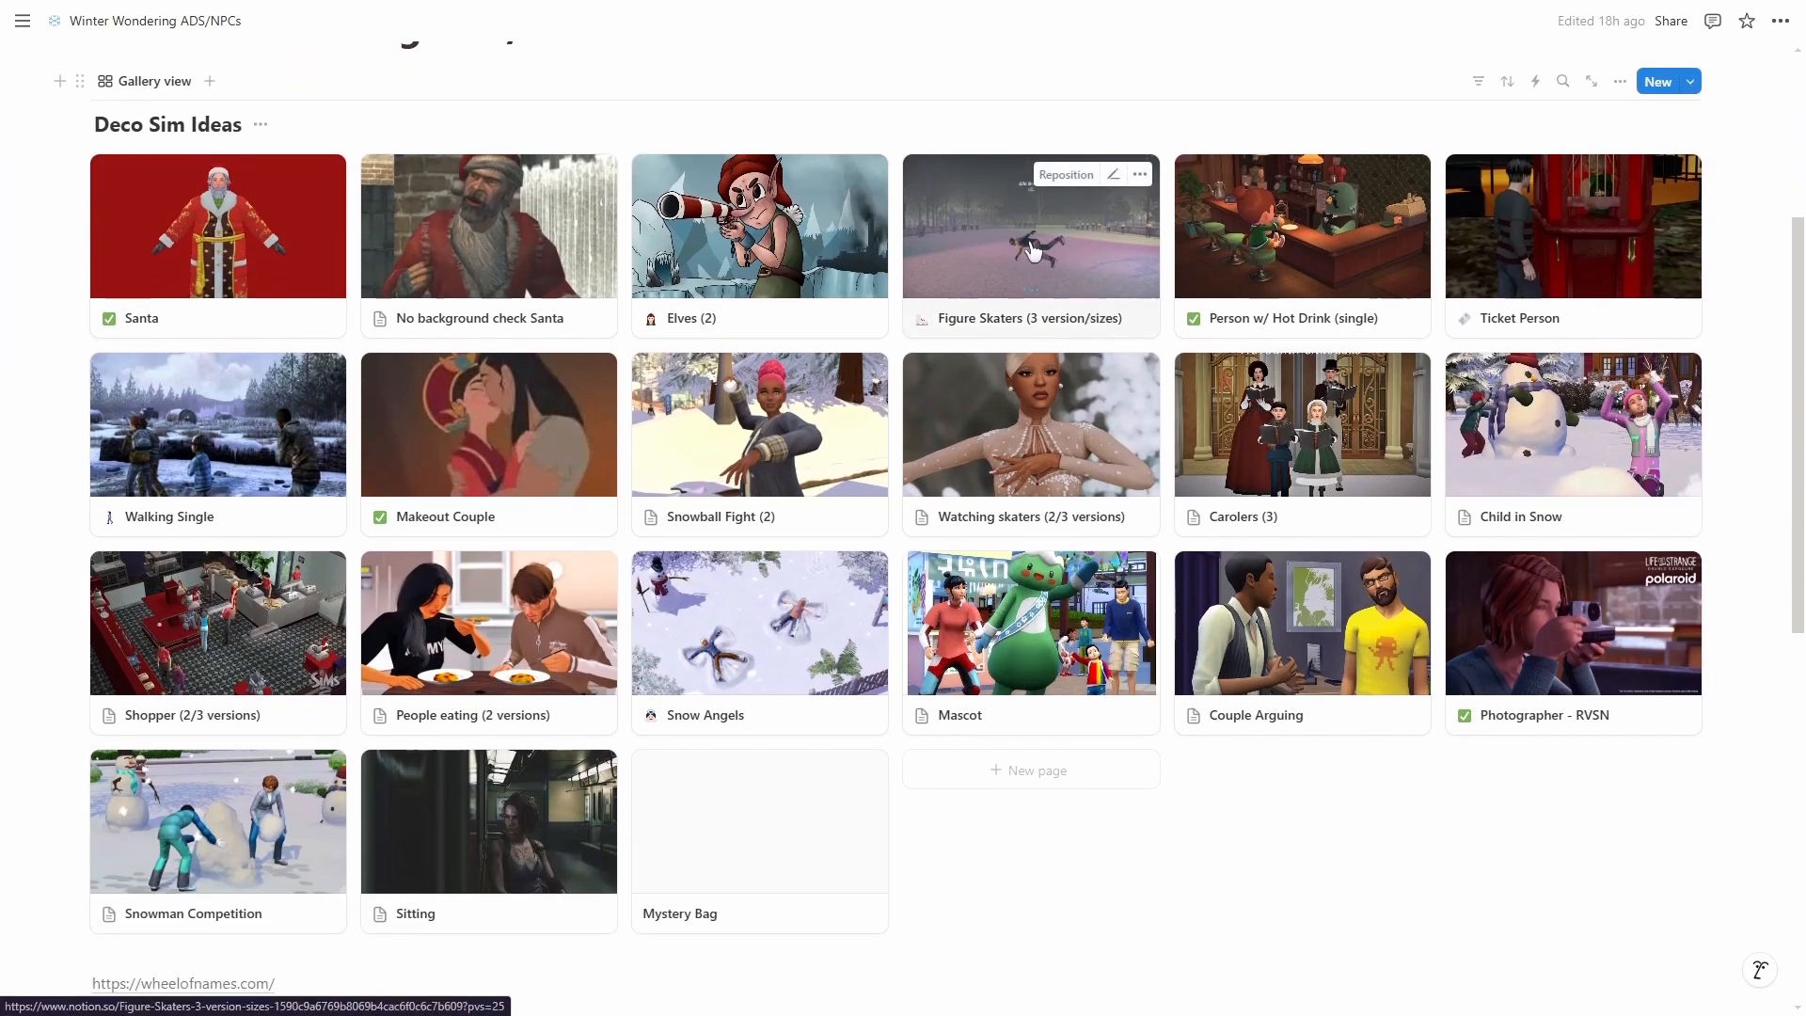
{"action": "scroll", "coordinate": [1033, 250], "scroll_direction": "down", "scroll_amount": 1}
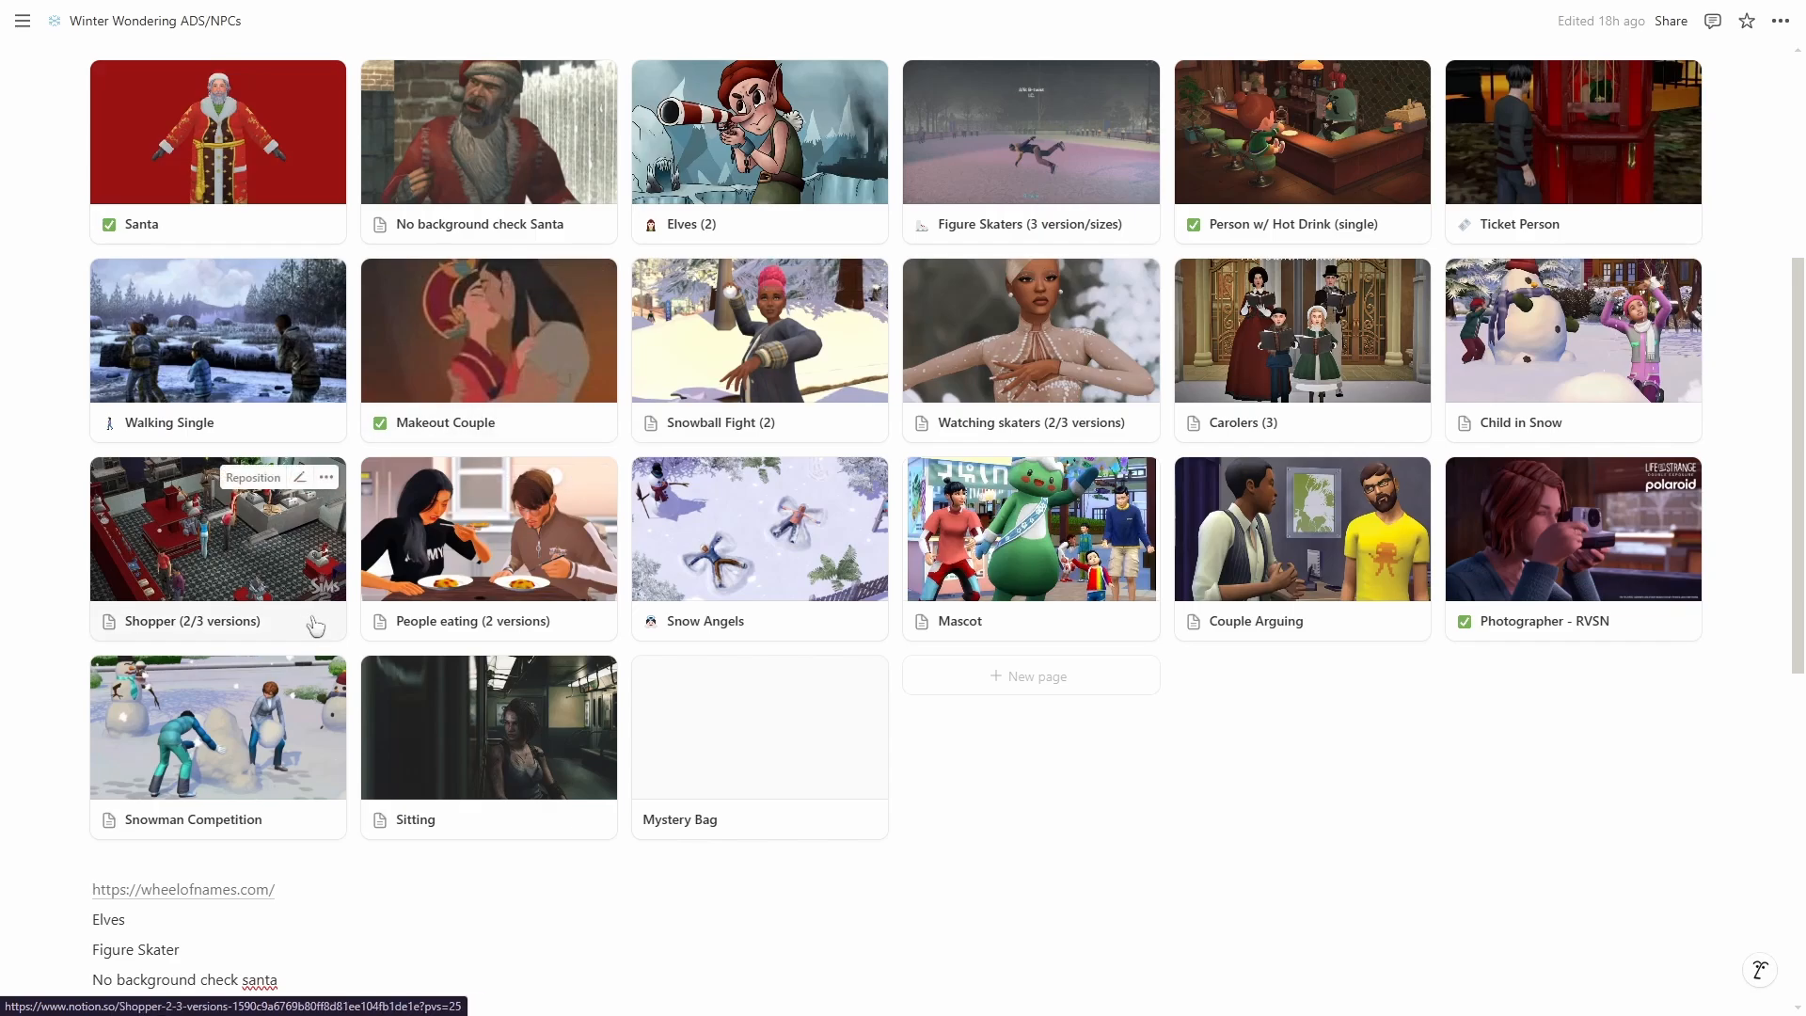
{"action": "left_click", "coordinate": [210, 893]}
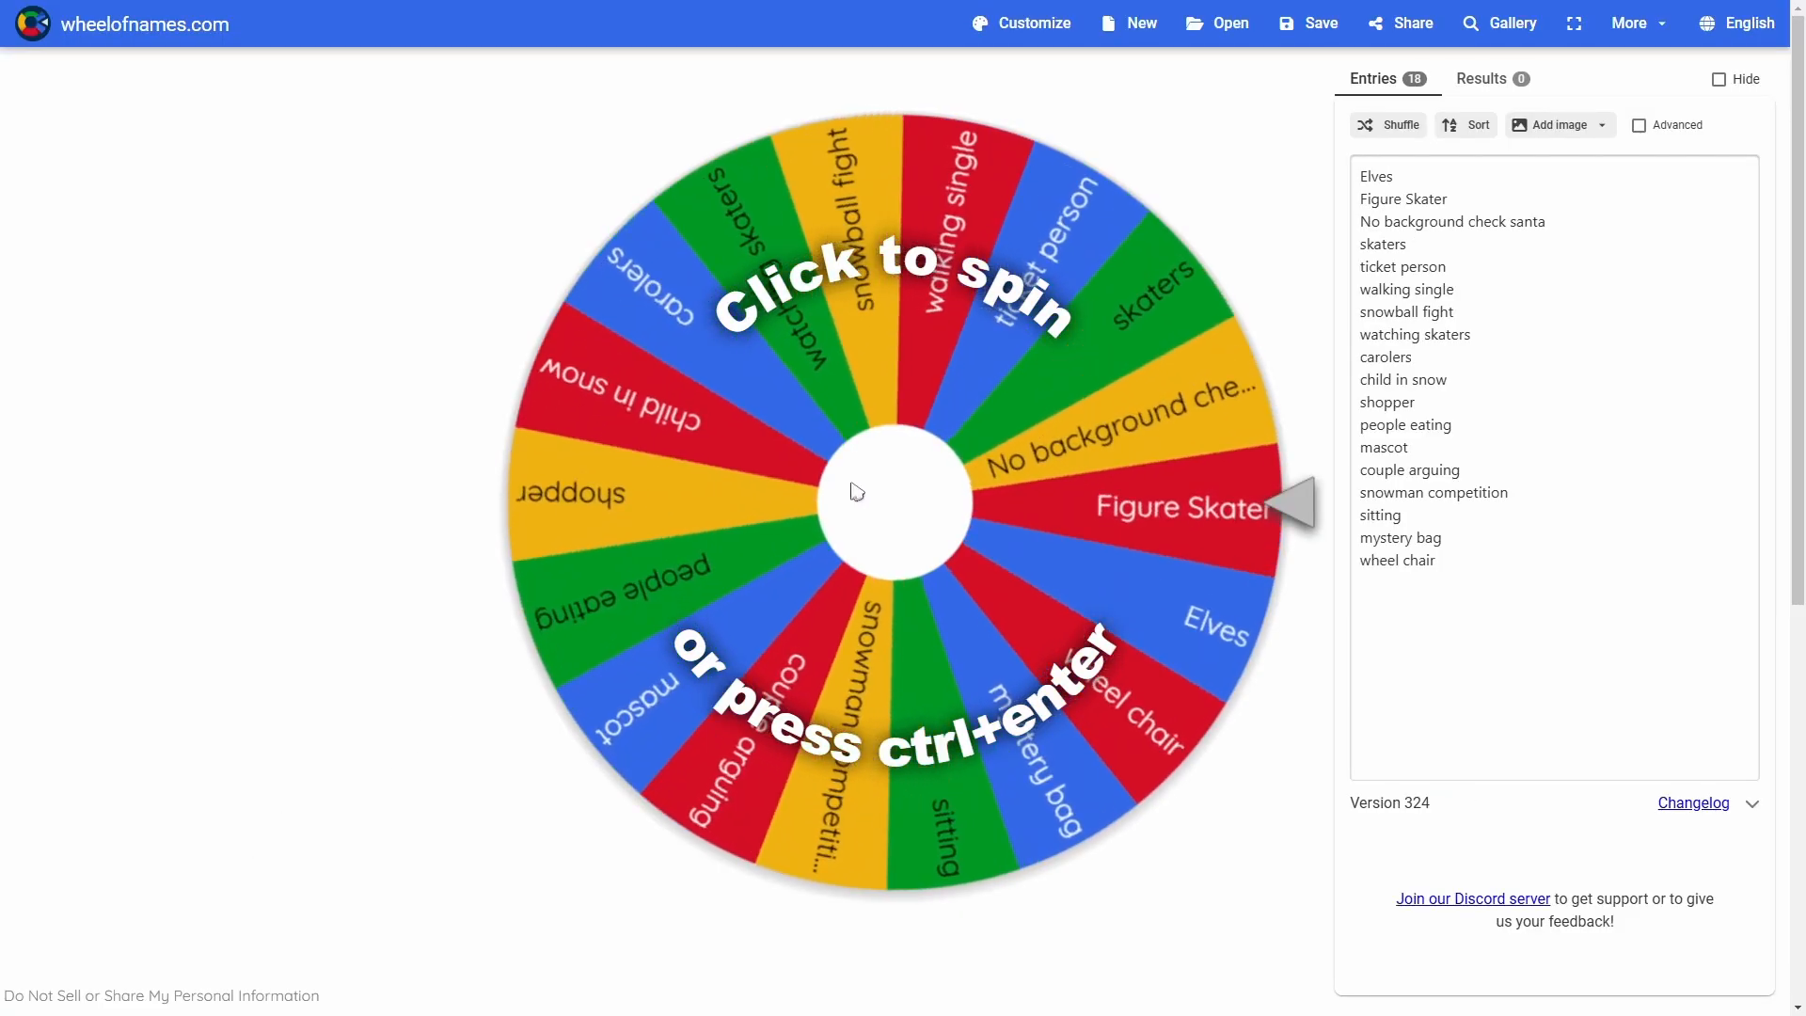
Spin the wheel of deco Sim ideas, dismiss the result, leave full screen and return to the Winter Wondering ADS/NPCs page.
{"action": "left_click", "coordinate": [856, 531]}
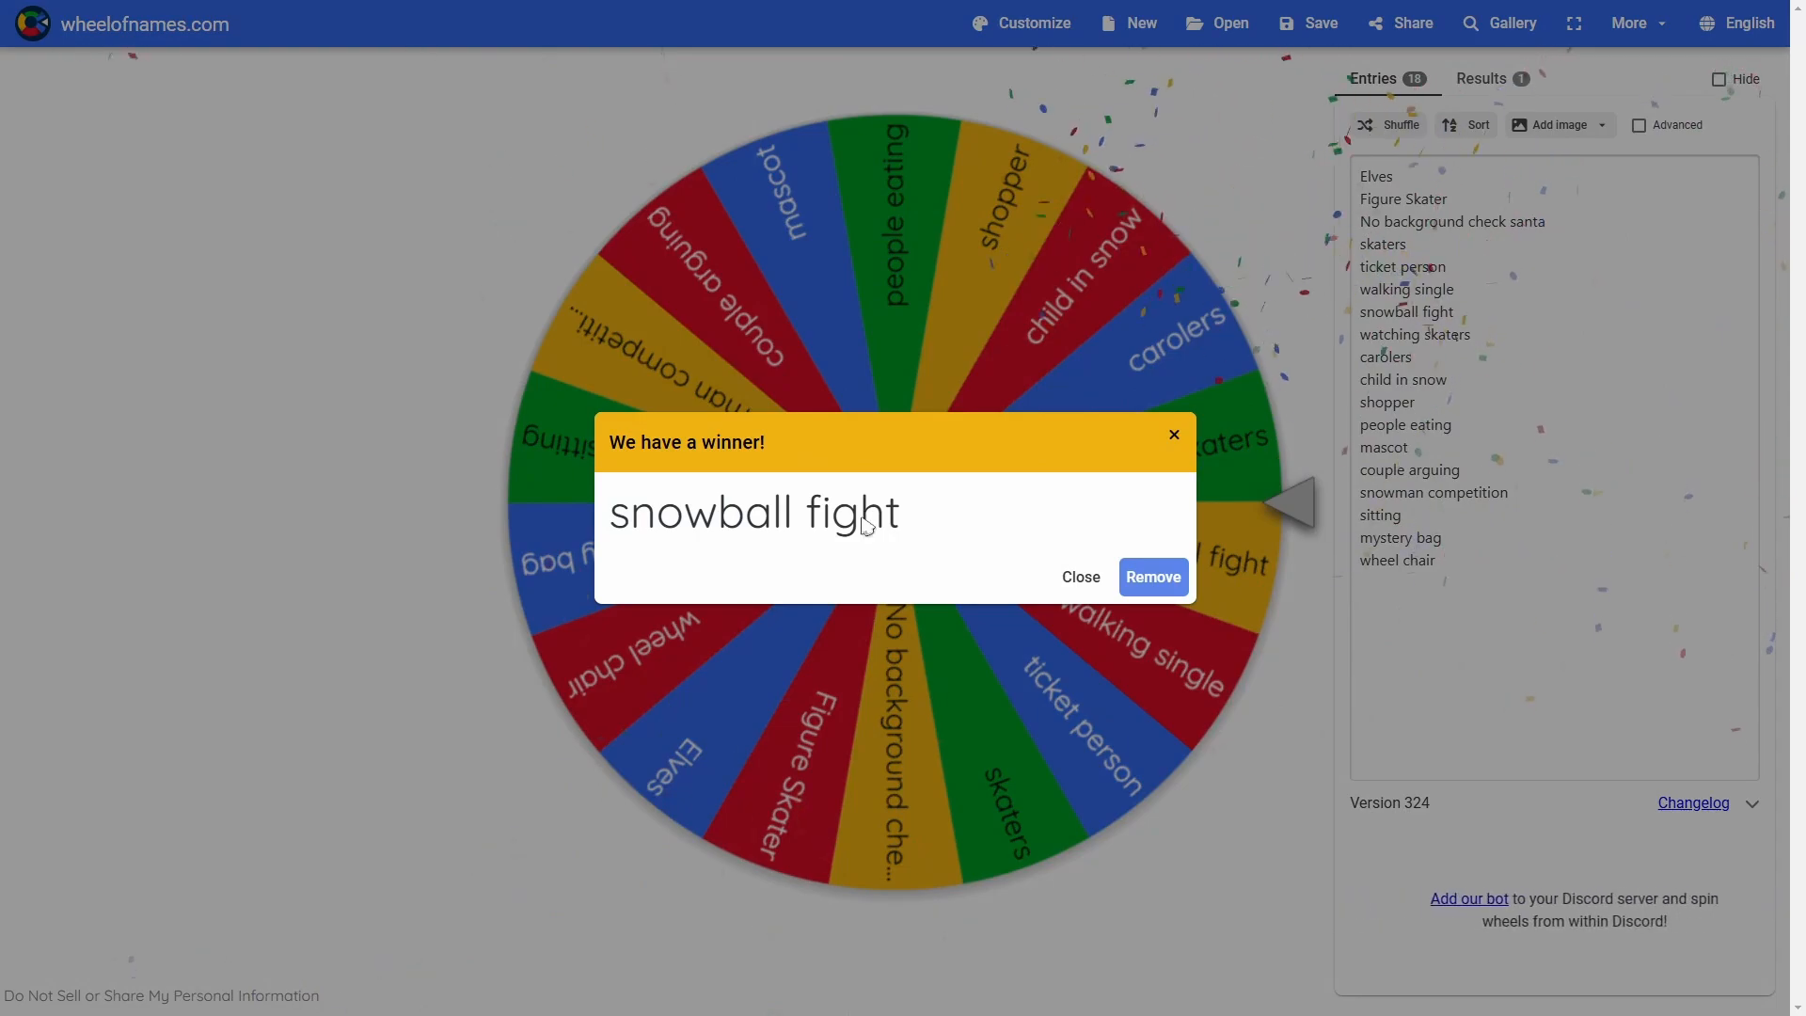
{"action": "left_click", "coordinate": [1082, 576]}
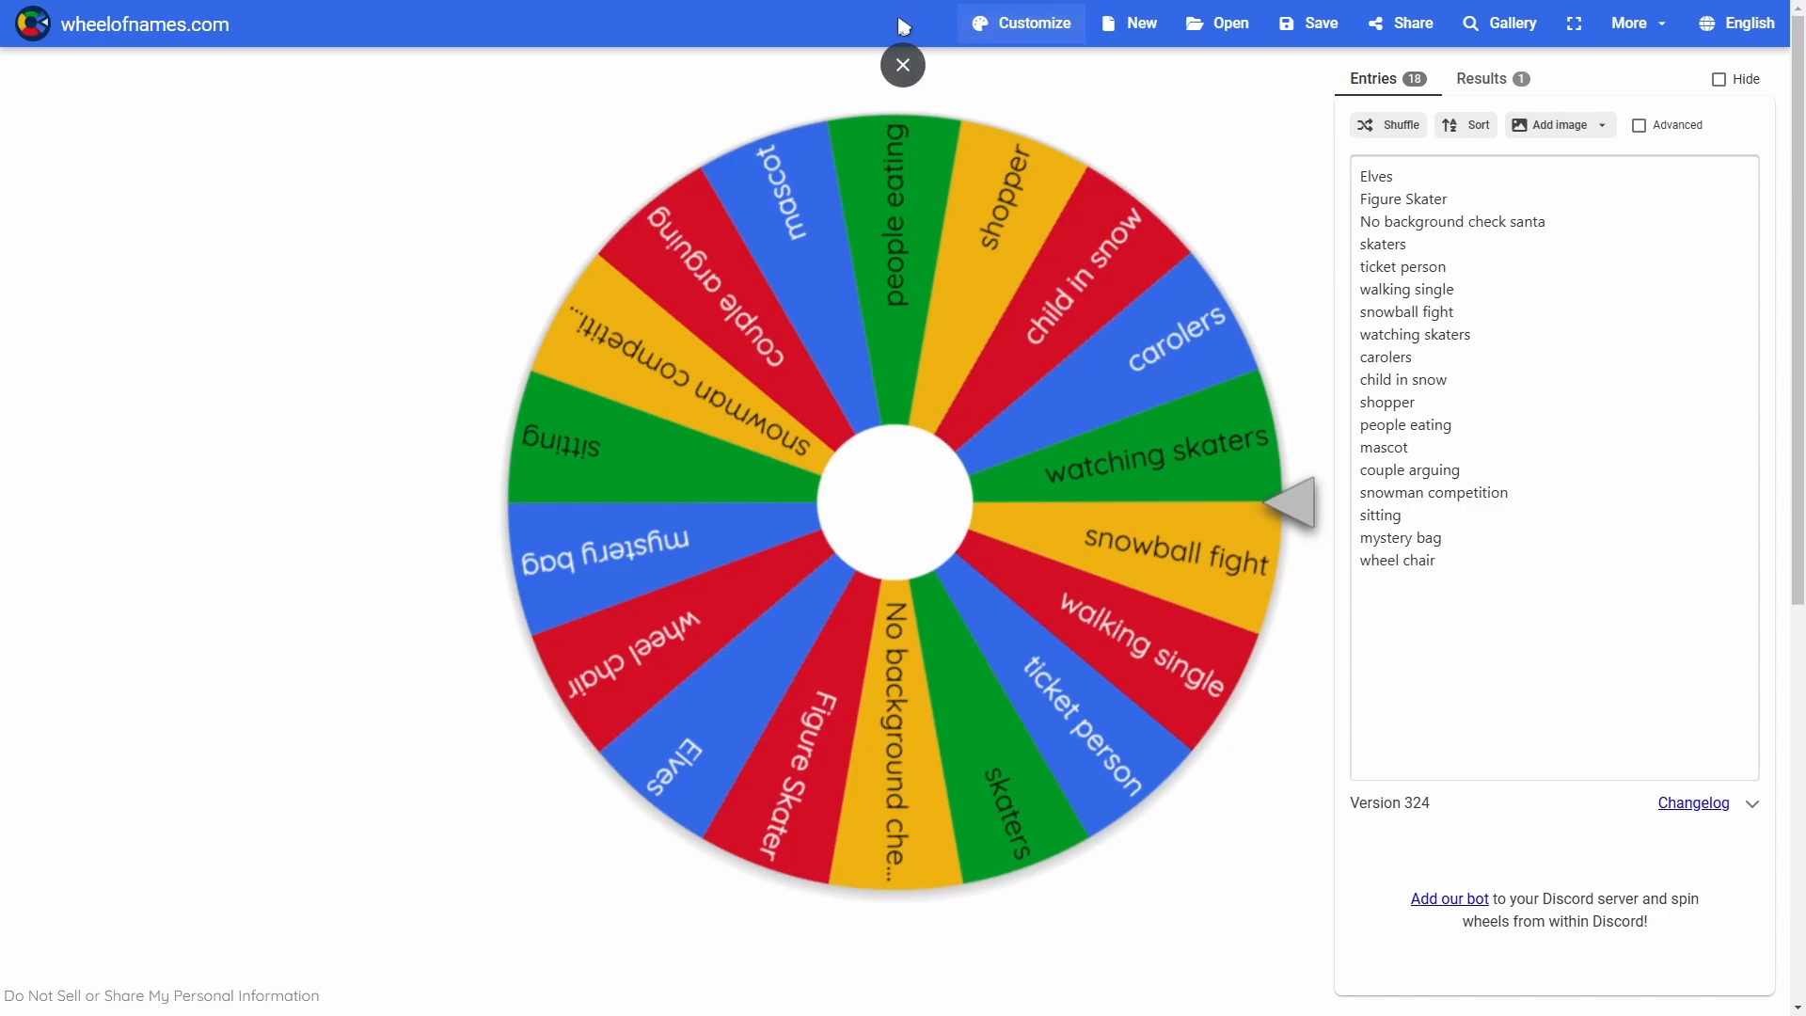
{"action": "left_click", "coordinate": [903, 66]}
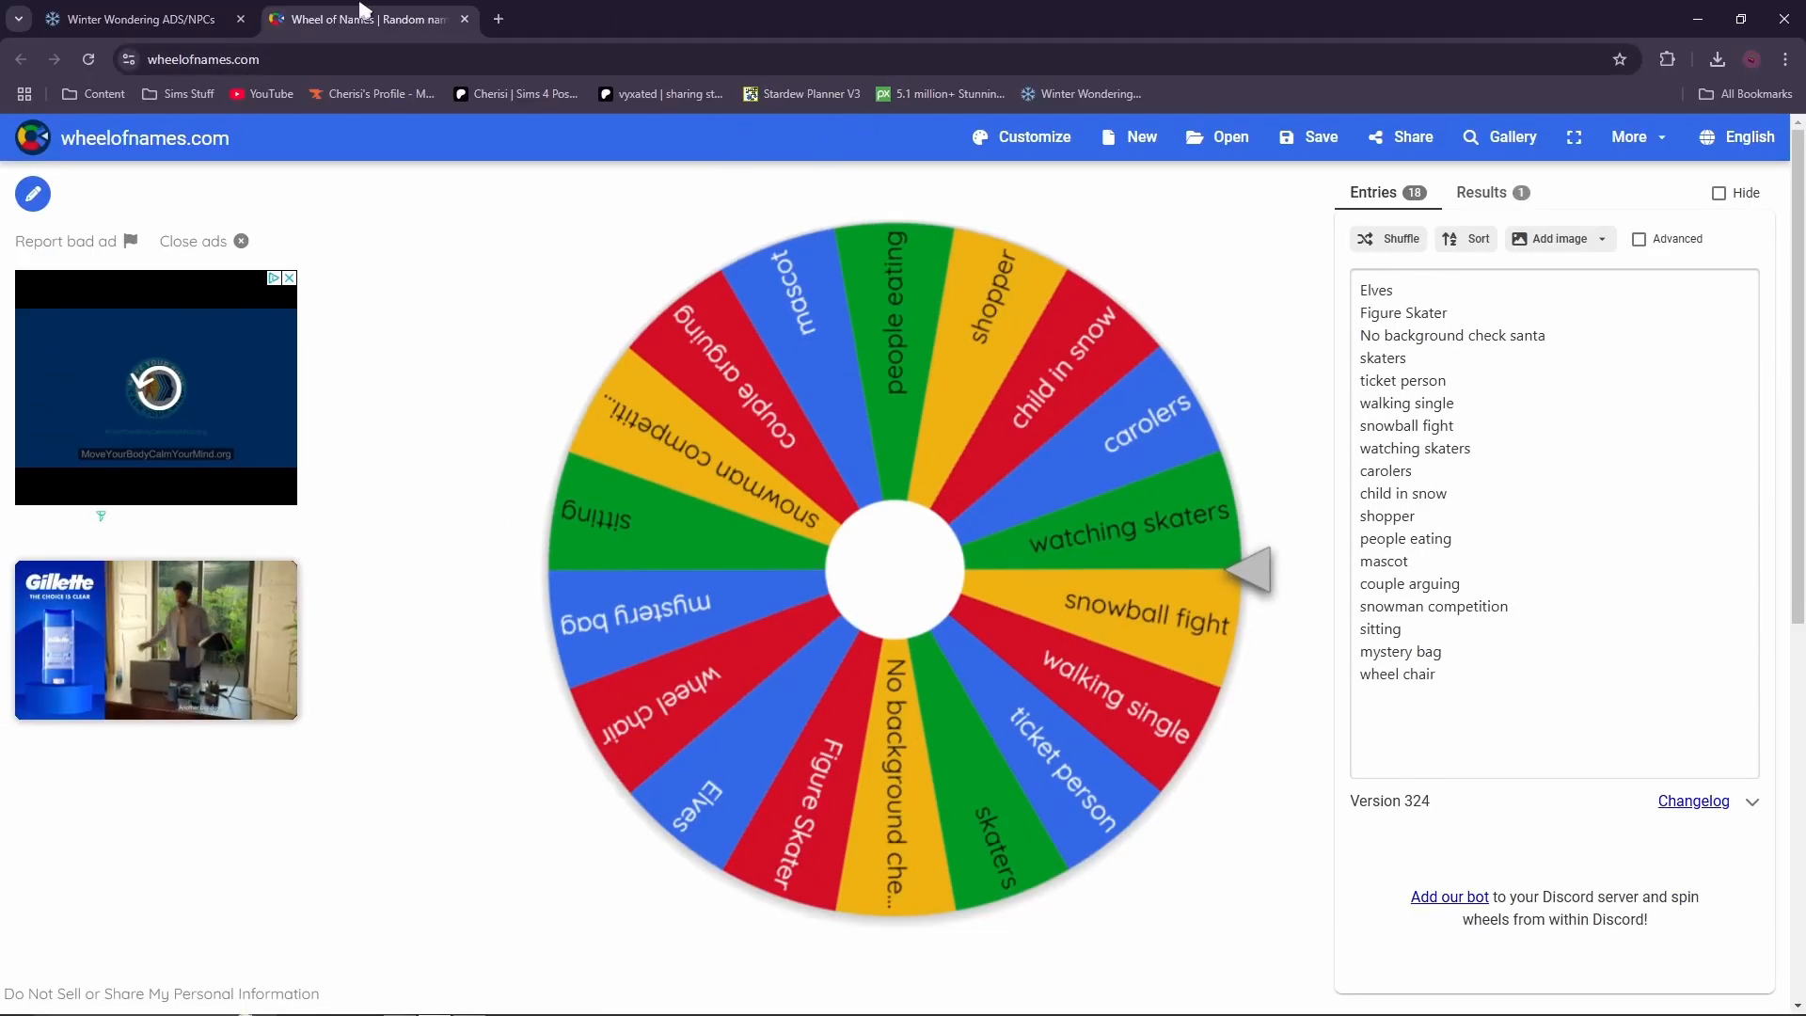
{"action": "left_click", "coordinate": [189, 20]}
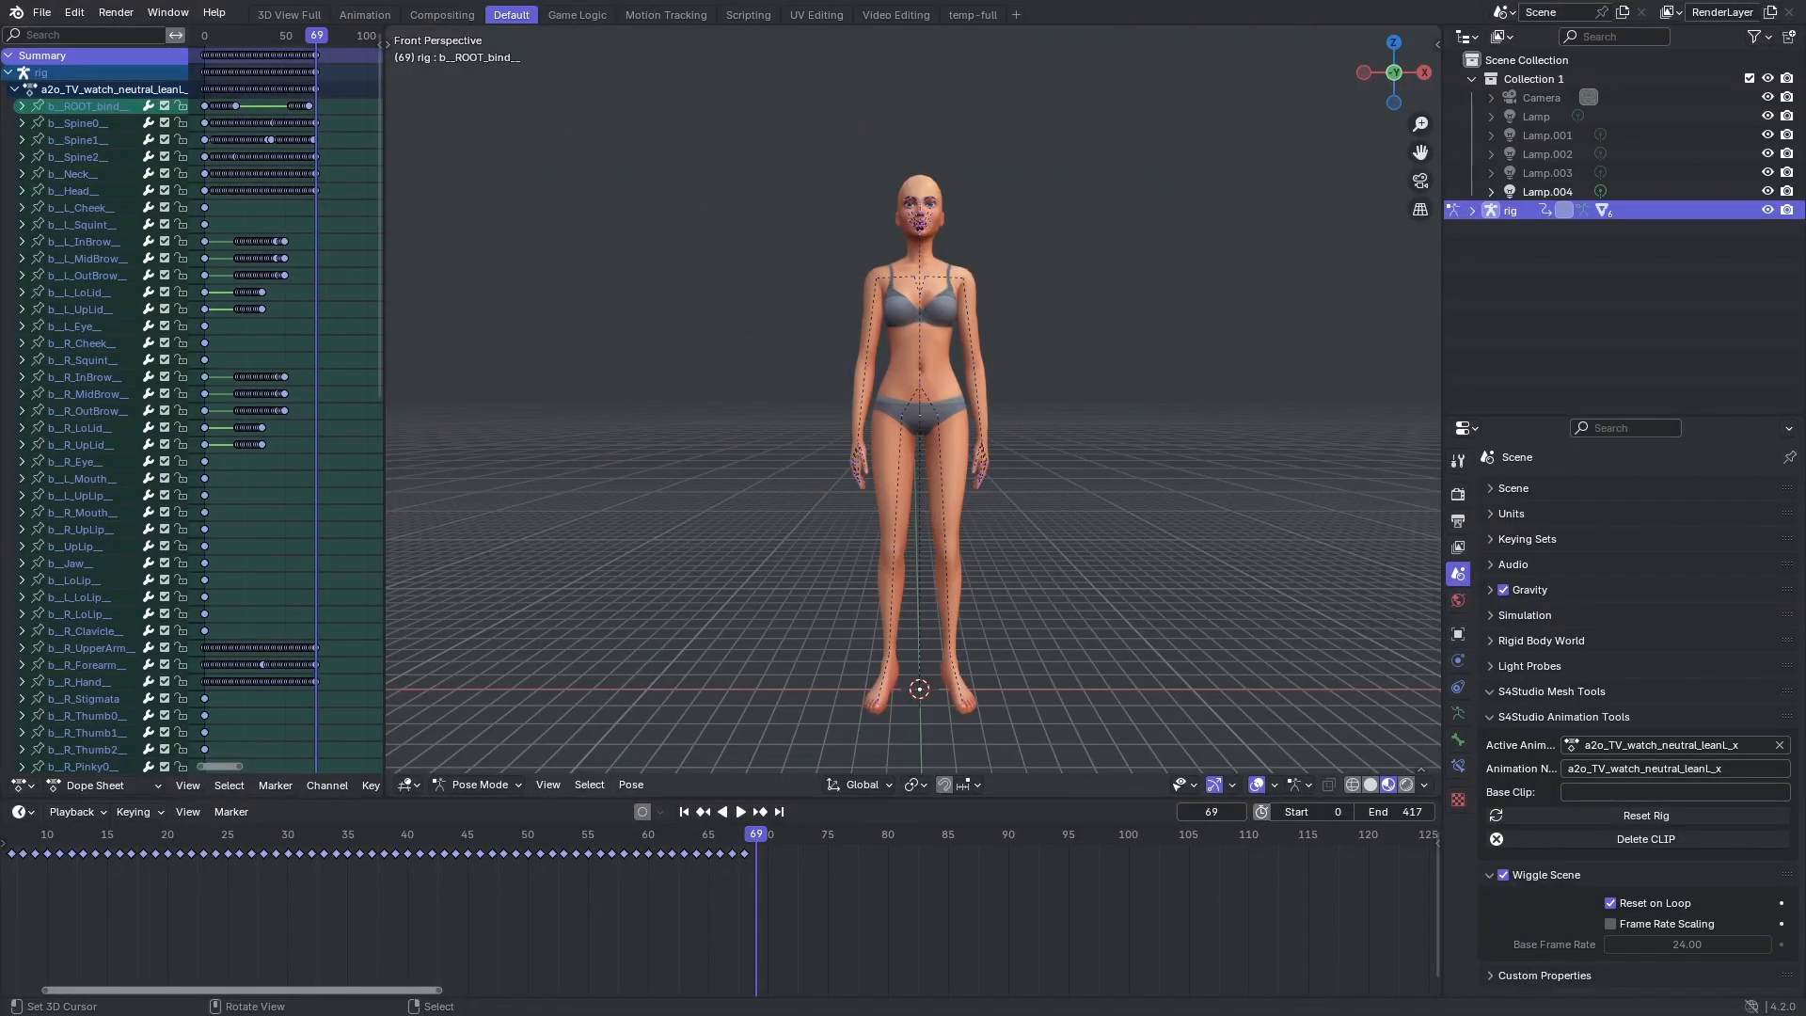
Switch to Blender and paste the copied animation keyframes for the rig at frame 69.
{"action": "key", "text": "w"}
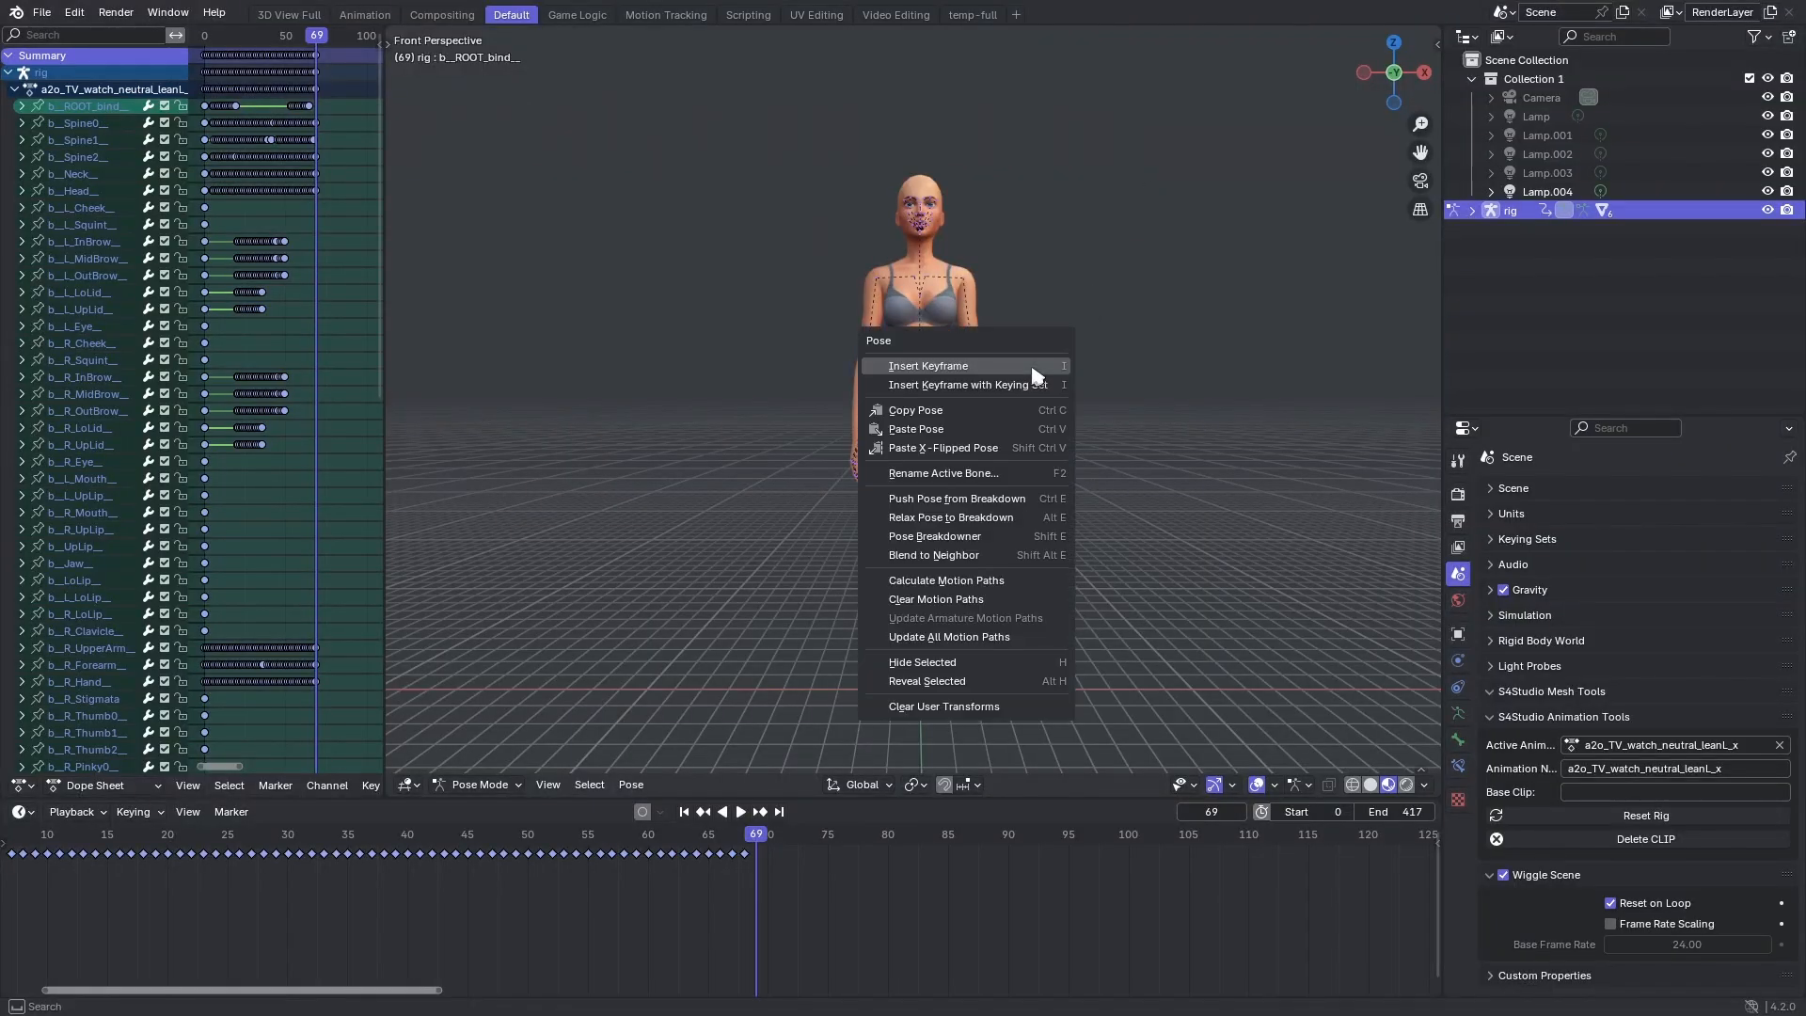
{"action": "left_click", "coordinate": [939, 430]}
{"action": "right_click", "coordinate": [860, 895]}
{"action": "left_click", "coordinate": [788, 784]}
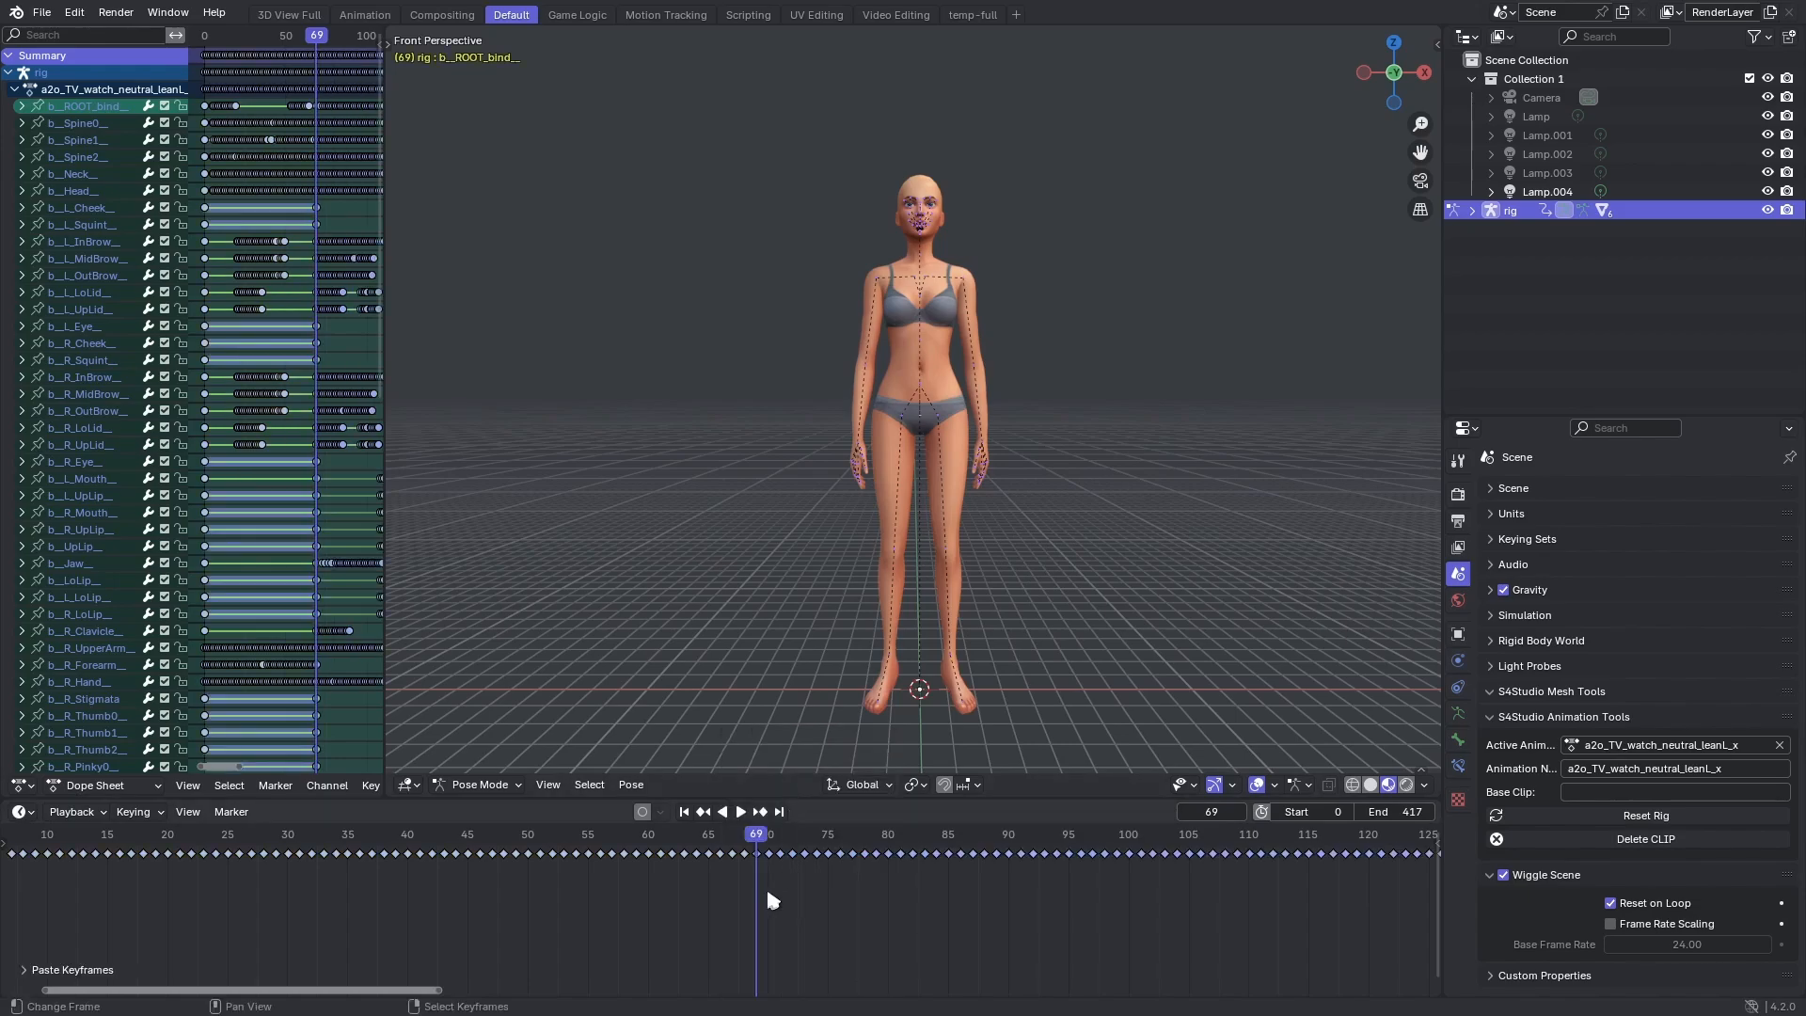
Play back the combined animation from the start and stop with the playhead at its end, frame 164.
{"action": "left_click", "coordinate": [482, 890]}
{"action": "key", "text": "space"}
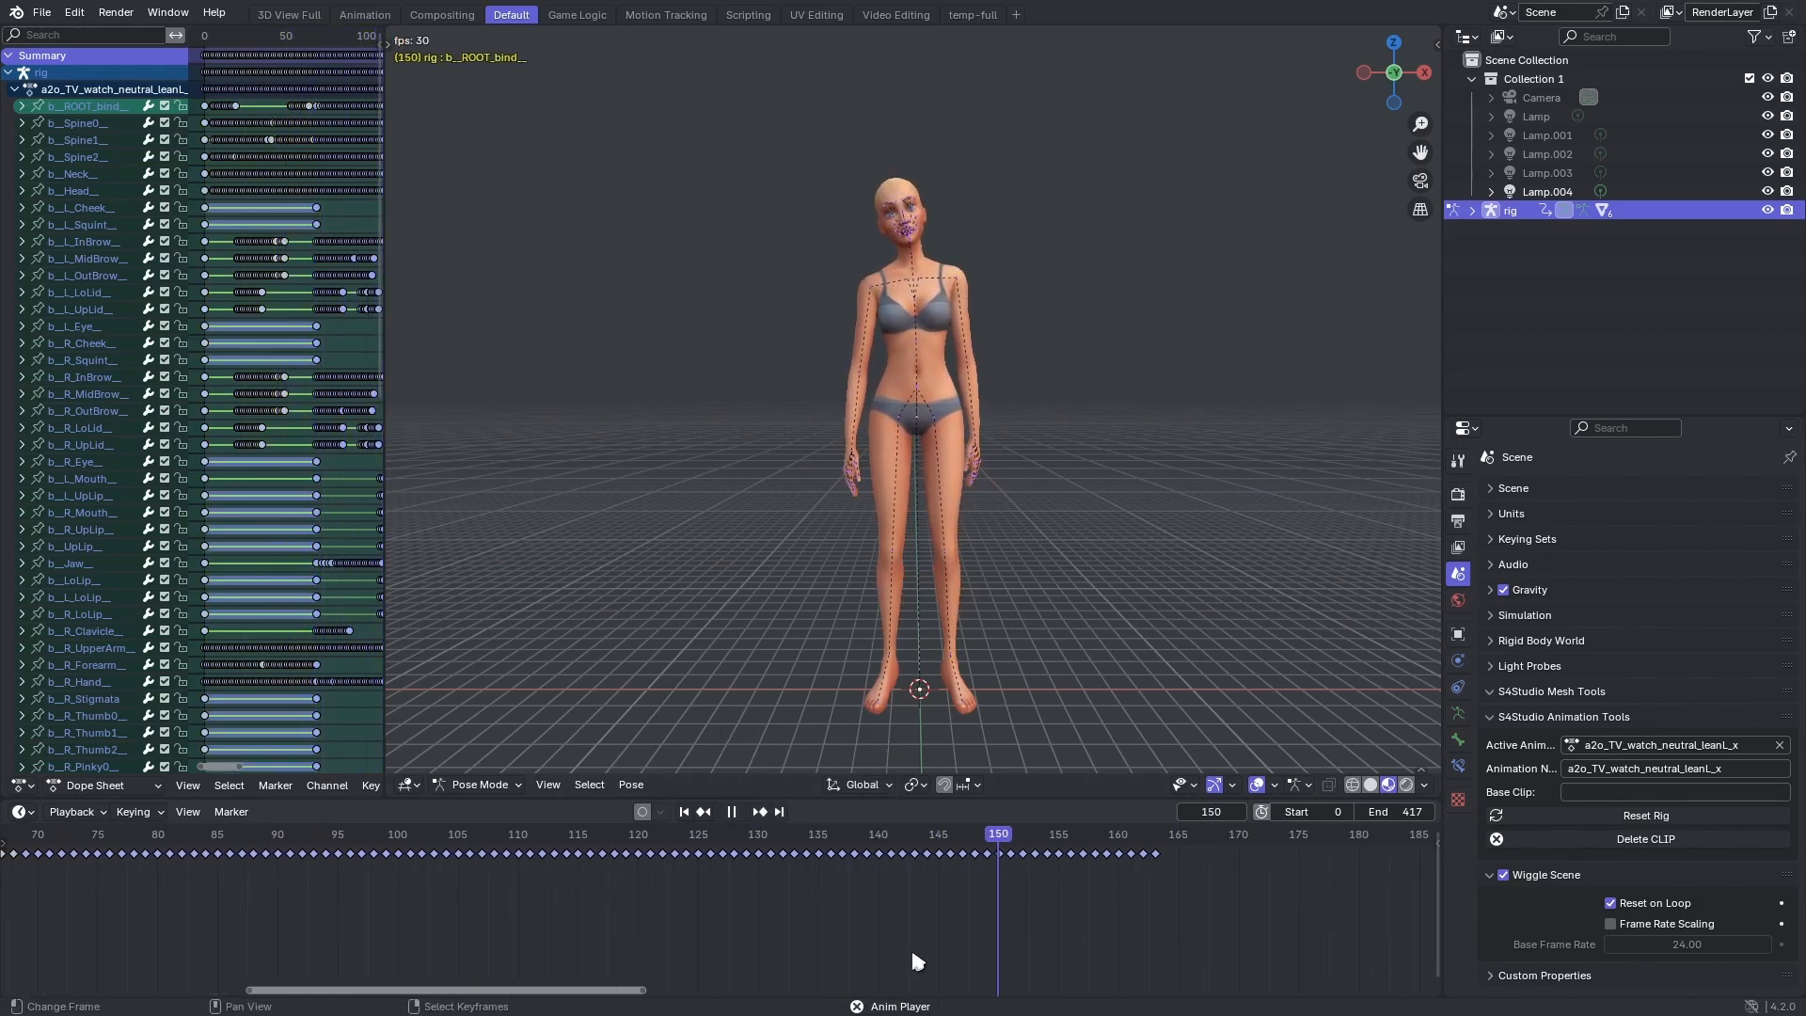
{"action": "scroll", "coordinate": [423, 925], "scroll_direction": "down", "scroll_amount": 3}
{"action": "scroll", "coordinate": [428, 889], "scroll_direction": "down", "scroll_amount": 4}
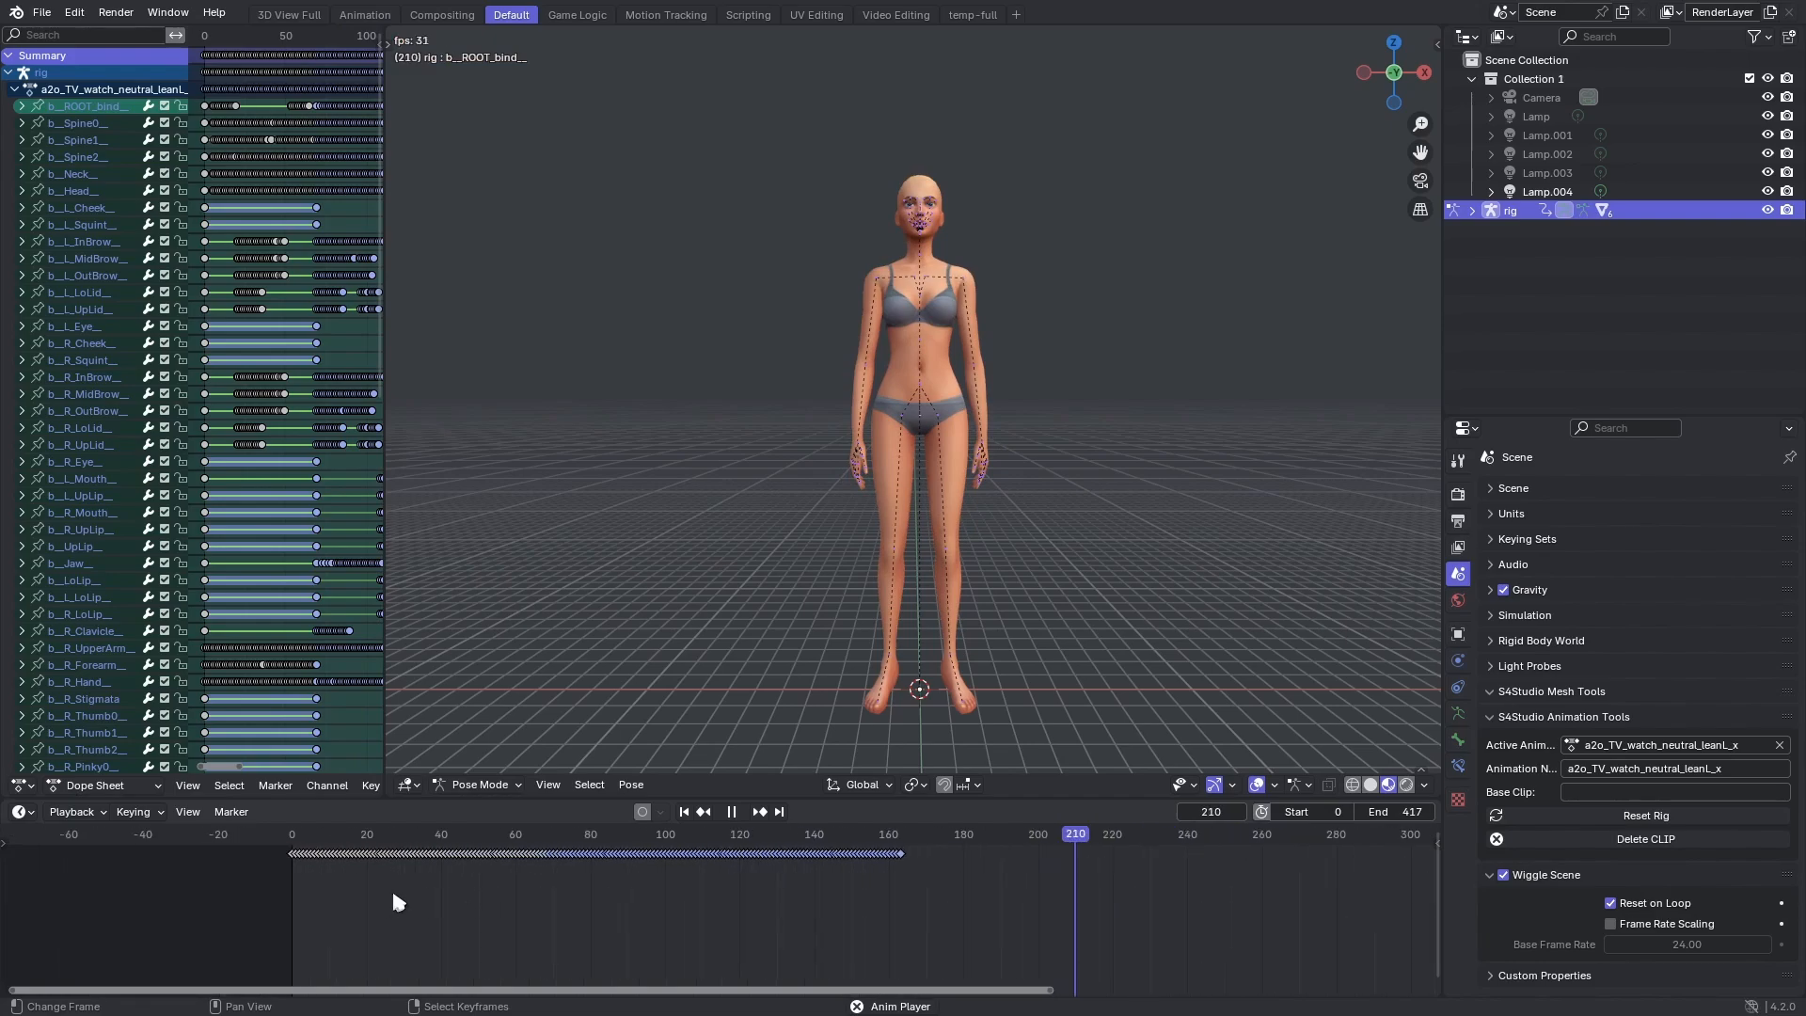
{"action": "left_click", "coordinate": [291, 882]}
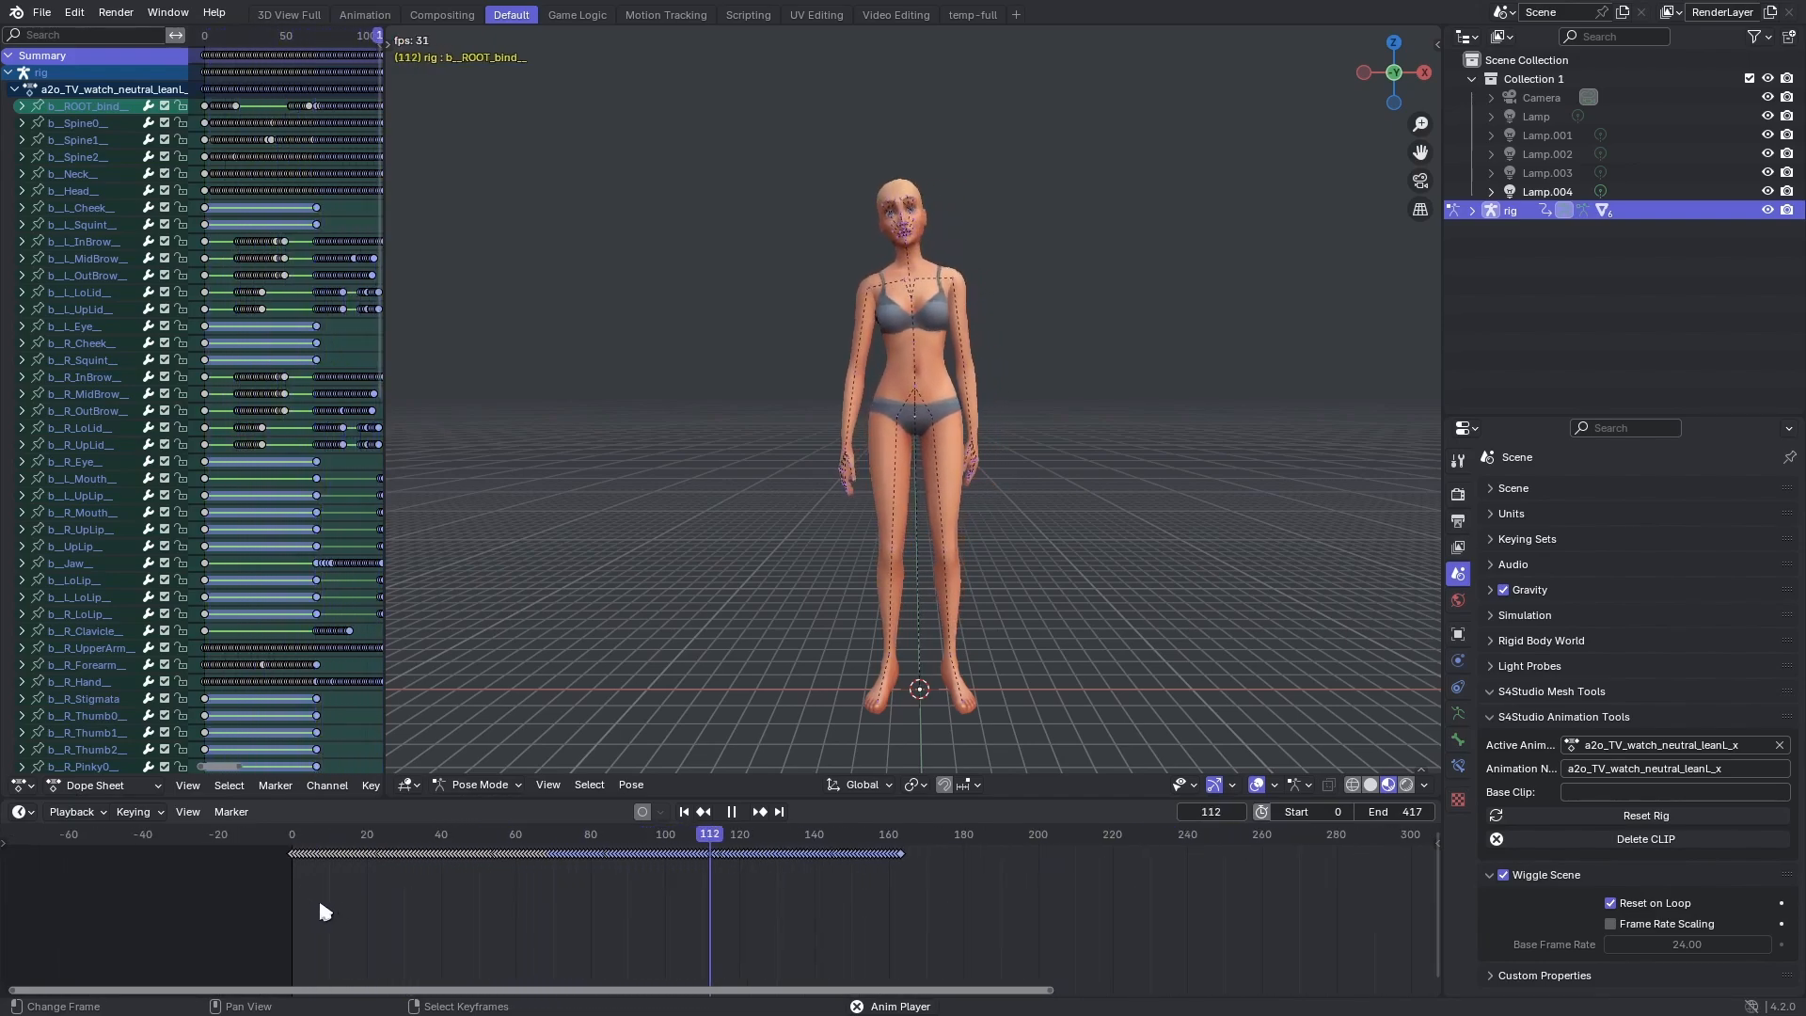
{"action": "scroll", "coordinate": [969, 905], "scroll_direction": "up", "scroll_amount": 4}
{"action": "middle_click_drag", "start_coordinate": [1030, 911], "coordinate": [689, 915]}
{"action": "key", "text": "space"}
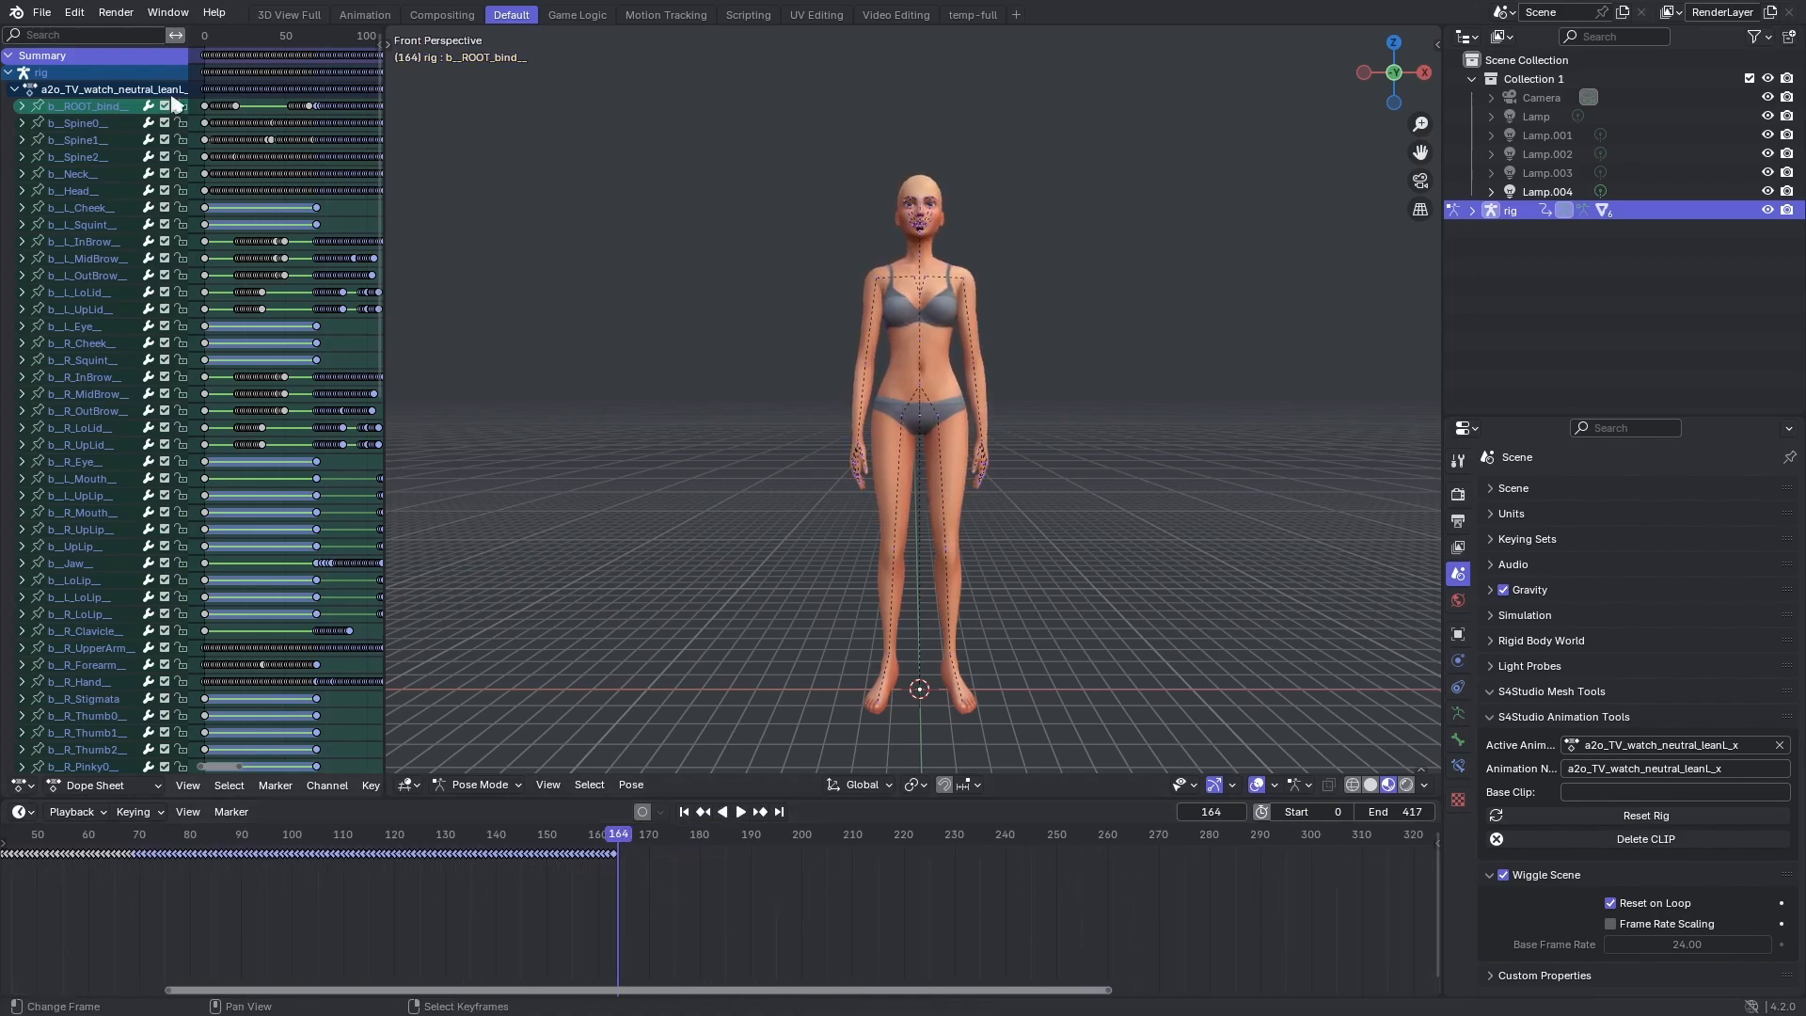
Load the a_idle_watch_02_x animation on the rig and play it.
{"action": "left_click", "coordinate": [42, 12]}
{"action": "left_click", "coordinate": [75, 136]}
{"action": "left_click", "coordinate": [43, 14]}
{"action": "key", "text": "space"}
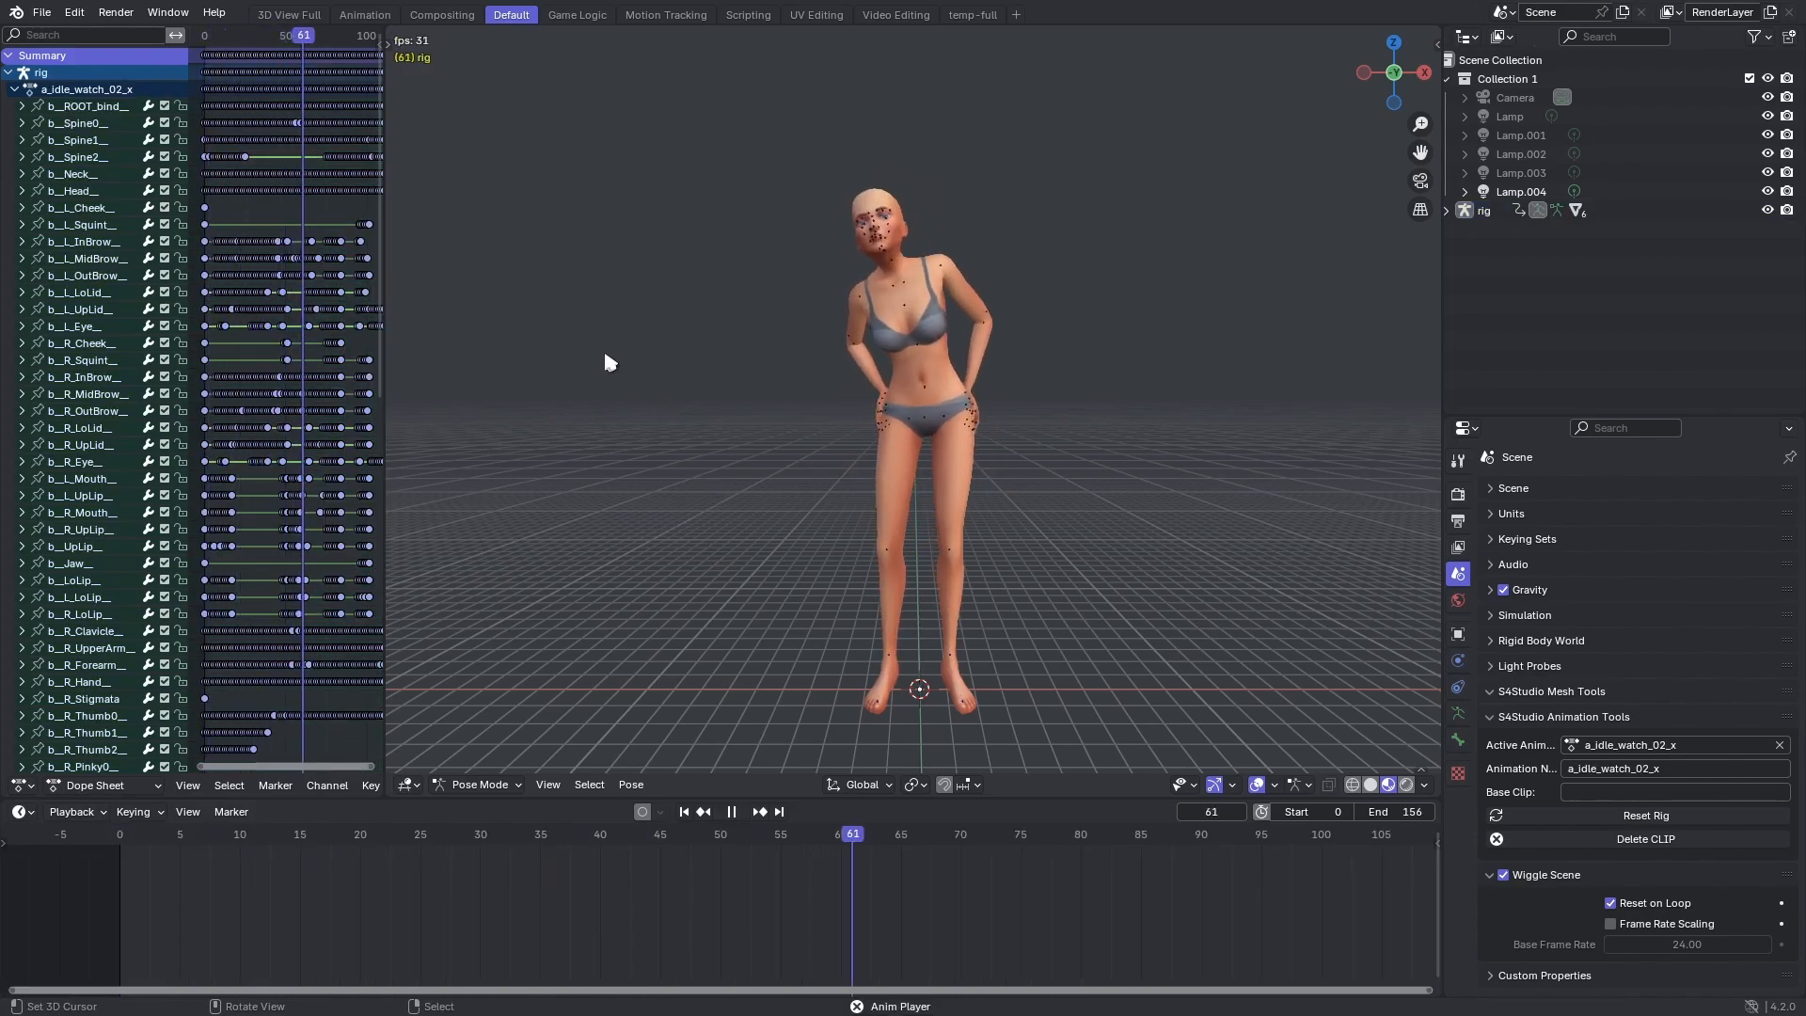
Stop playback, copy all keyframes of the a_idle_watch_02_x animation and reopen the combined a2o_TV_watch_neutral_leanL_x file.
{"action": "key", "text": "space"}
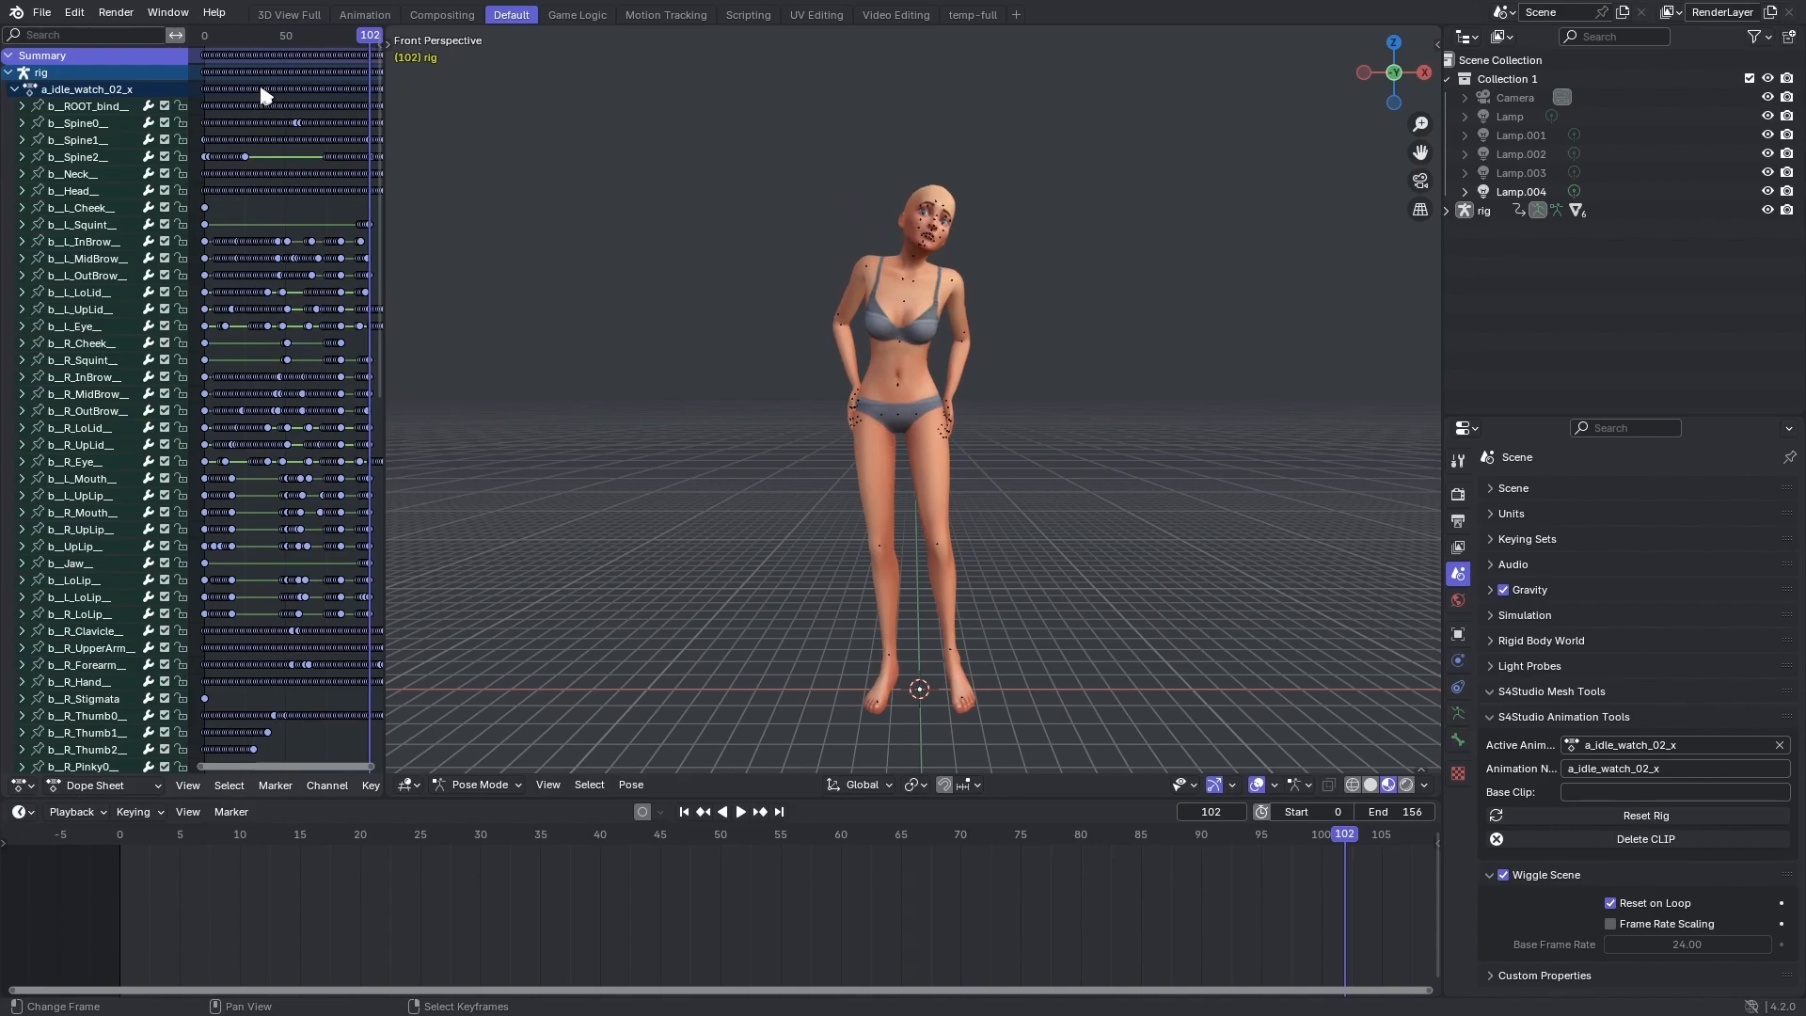
{"action": "right_click", "coordinate": [262, 90]}
{"action": "left_click", "coordinate": [250, 87]}
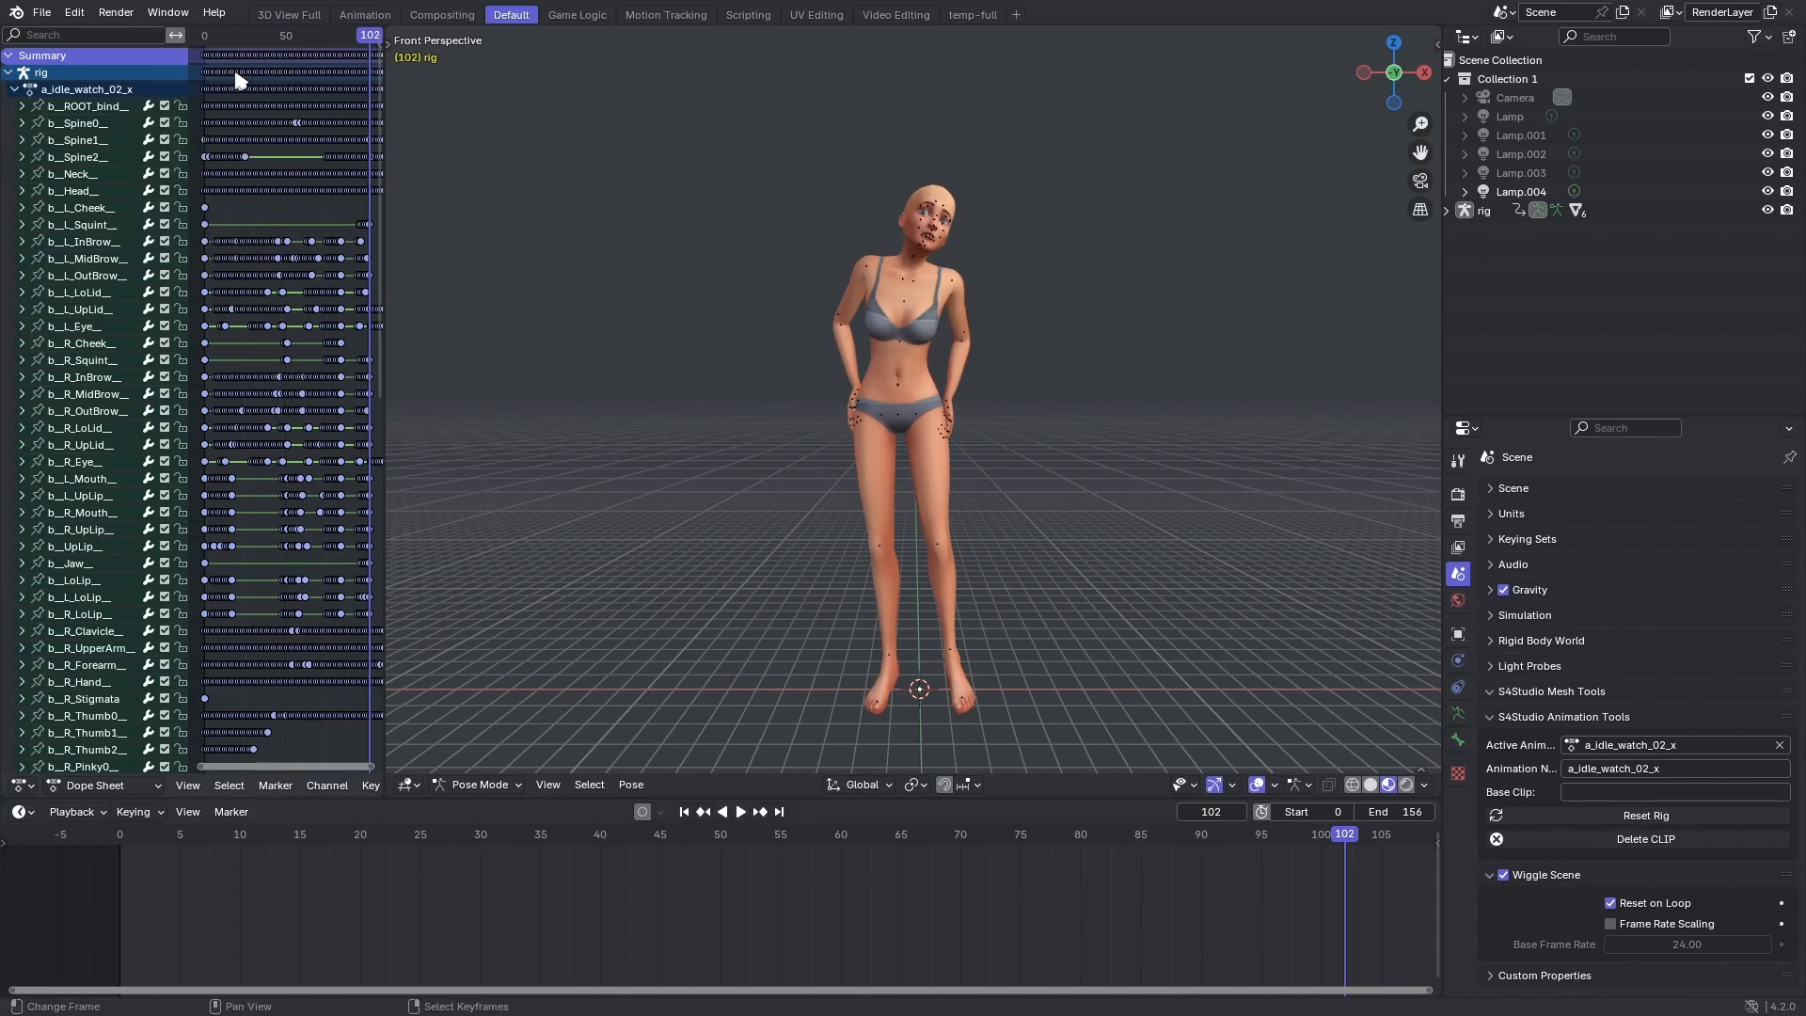
{"action": "left_click", "coordinate": [41, 14]}
{"action": "mouse_move", "coordinate": [75, 72]}
{"action": "left_click", "coordinate": [451, 90]}
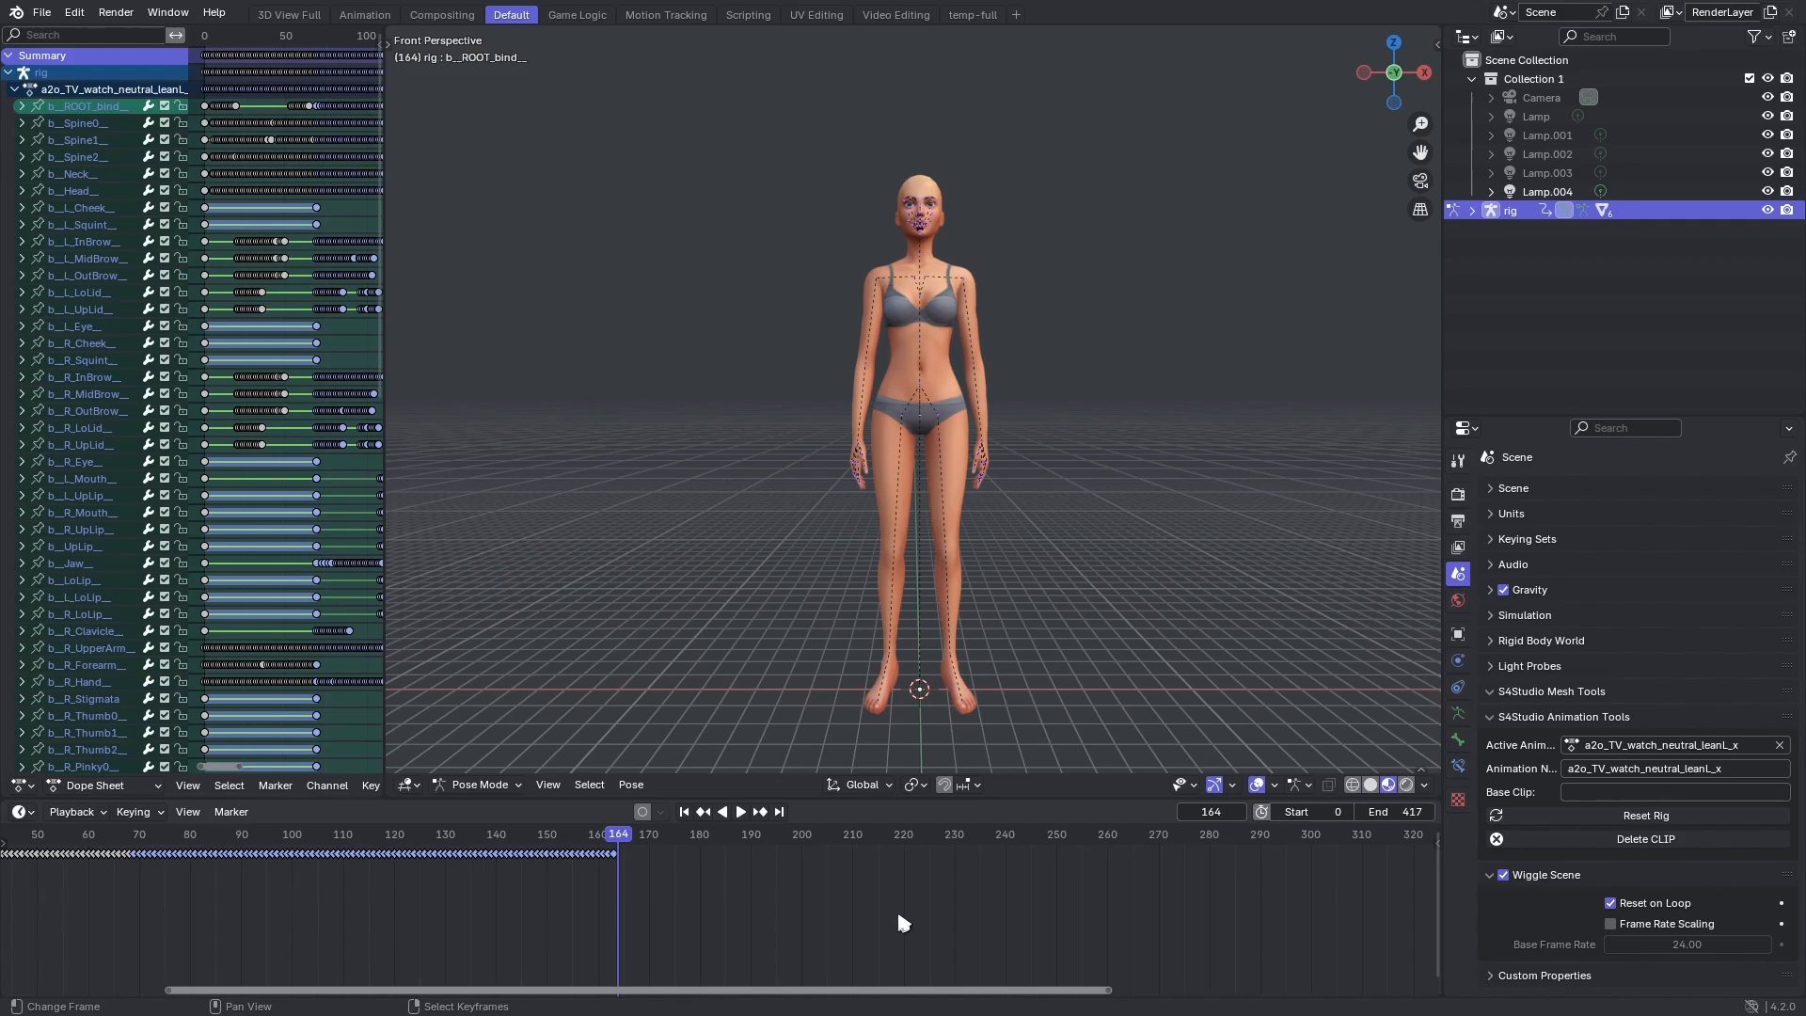
Paste the copied keyframes for the rig at frame 164 and play back the extended animation.
{"action": "key", "text": "w"}
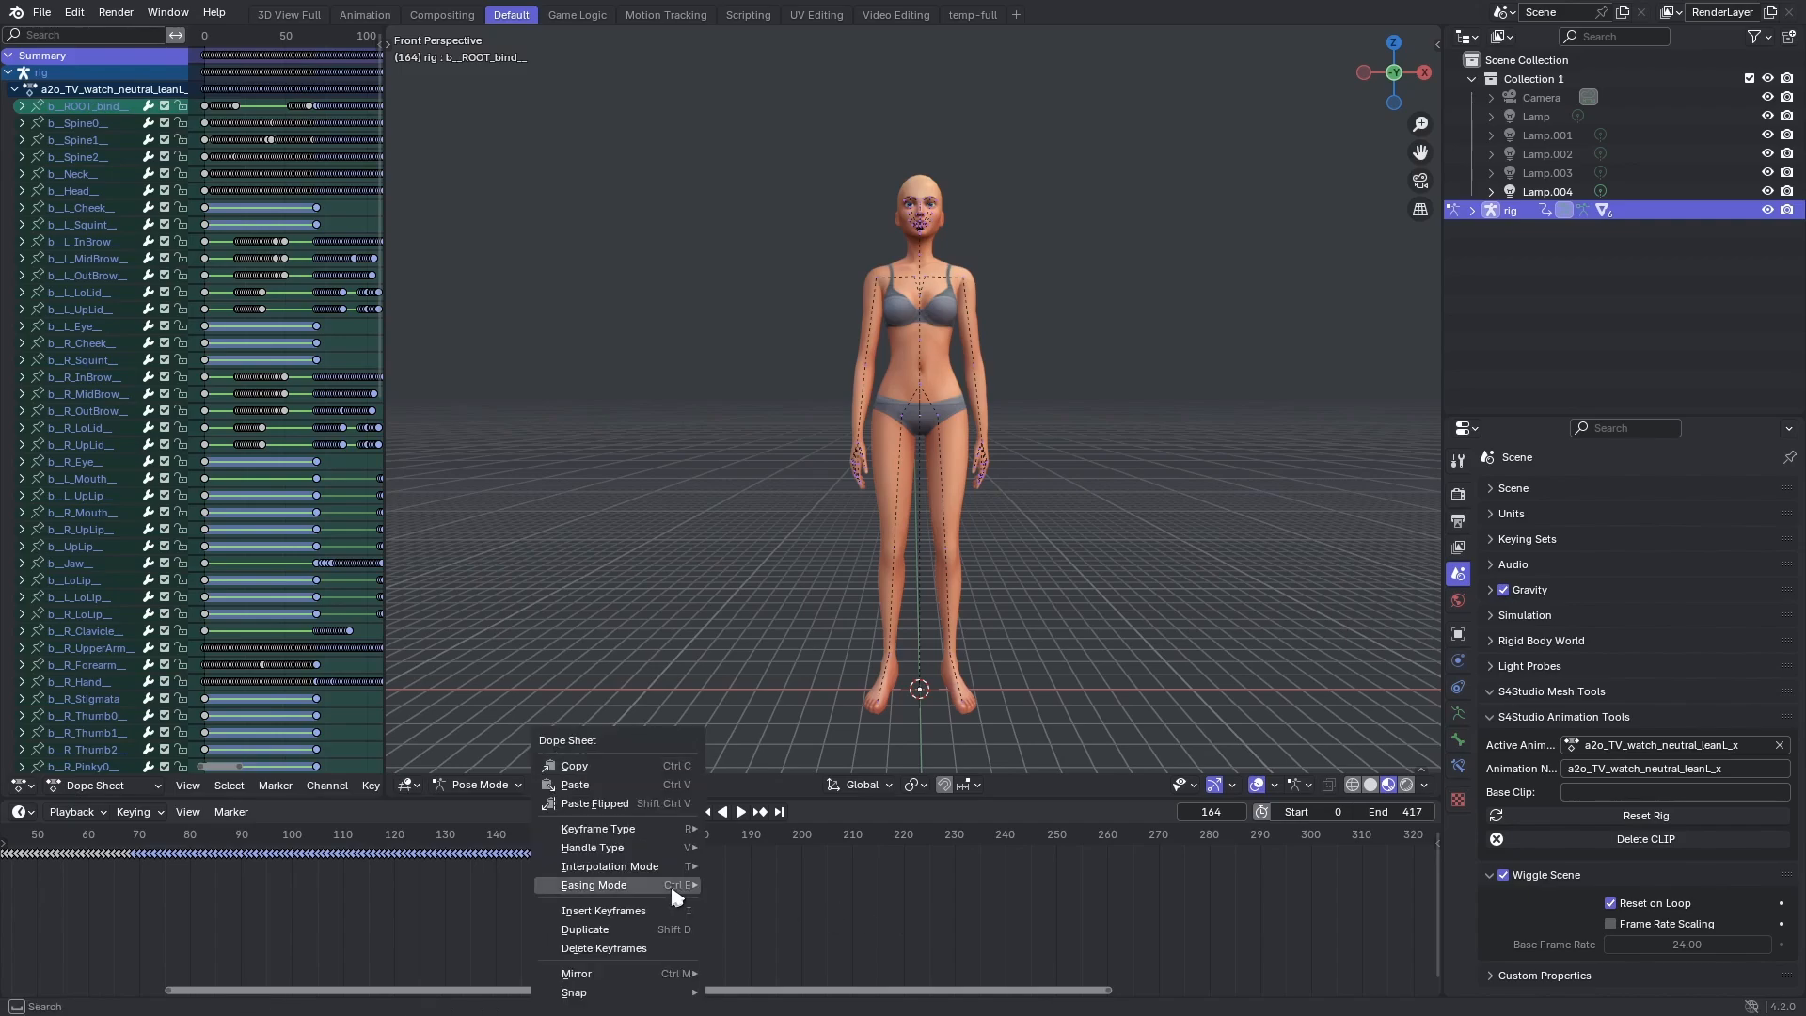
{"action": "left_click", "coordinate": [582, 786]}
{"action": "left_click", "coordinate": [520, 893]}
{"action": "key", "text": "space"}
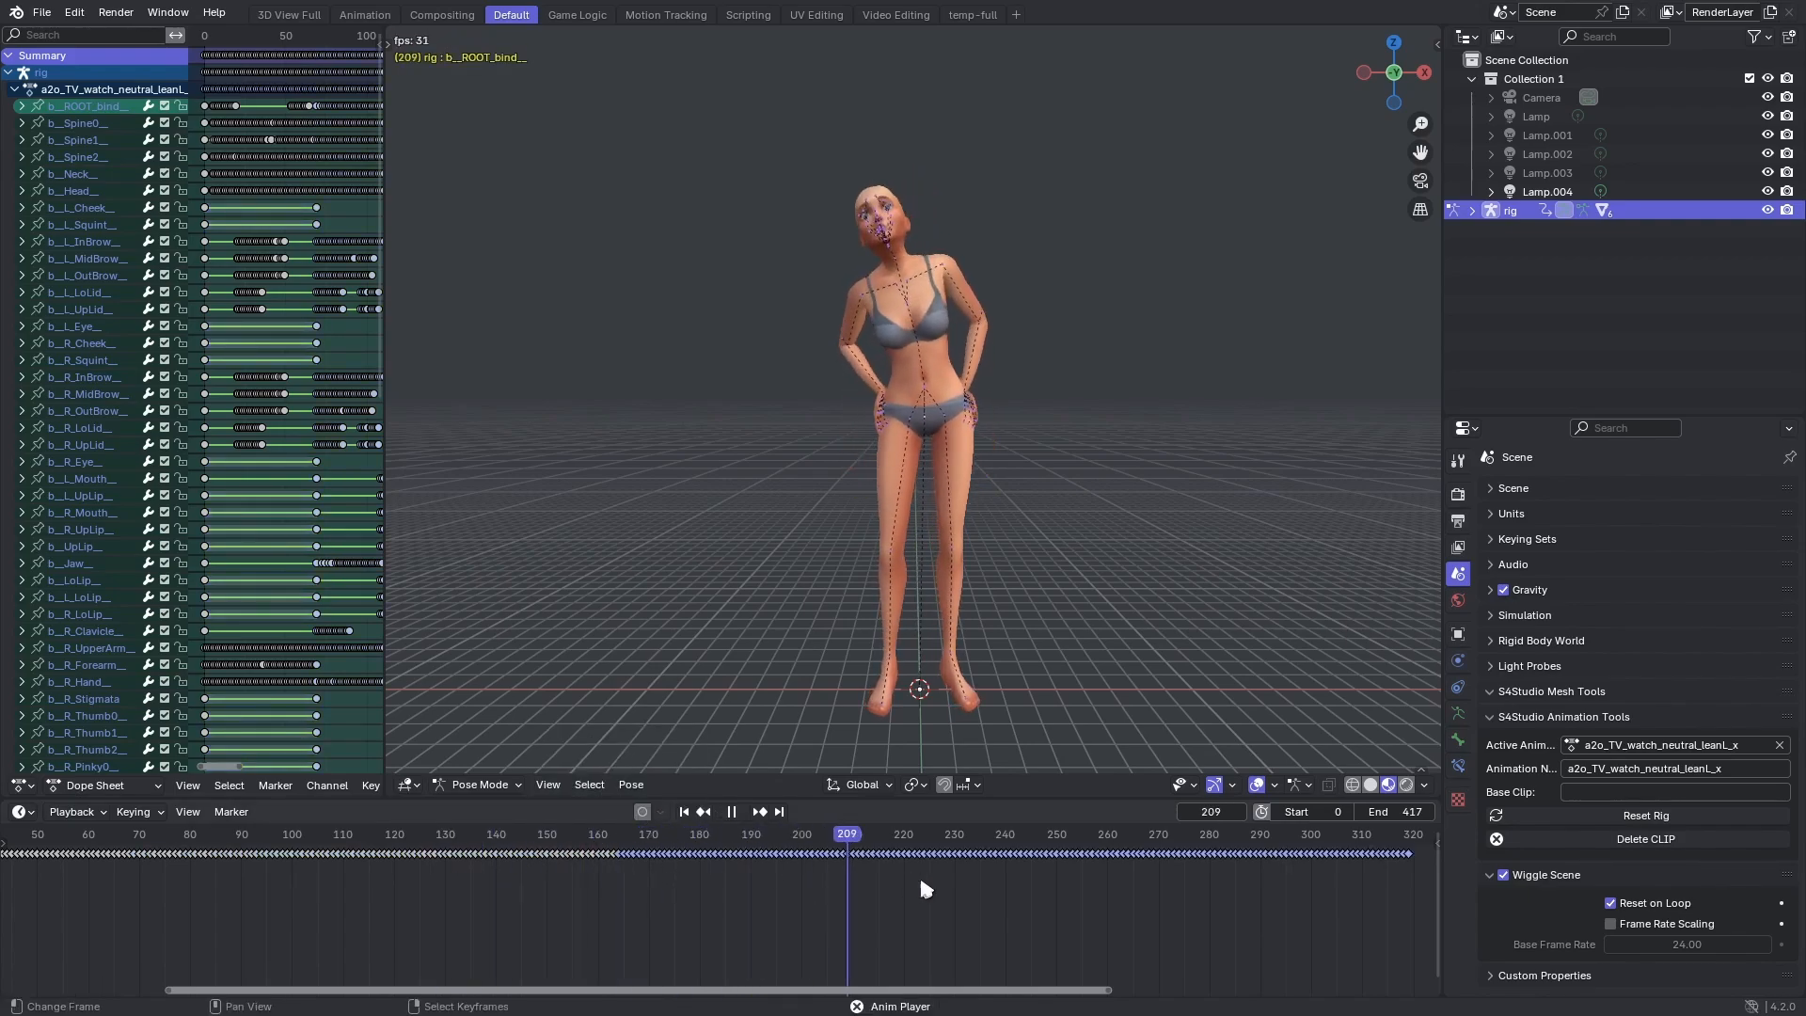
{"action": "left_click", "coordinate": [120, 879]}
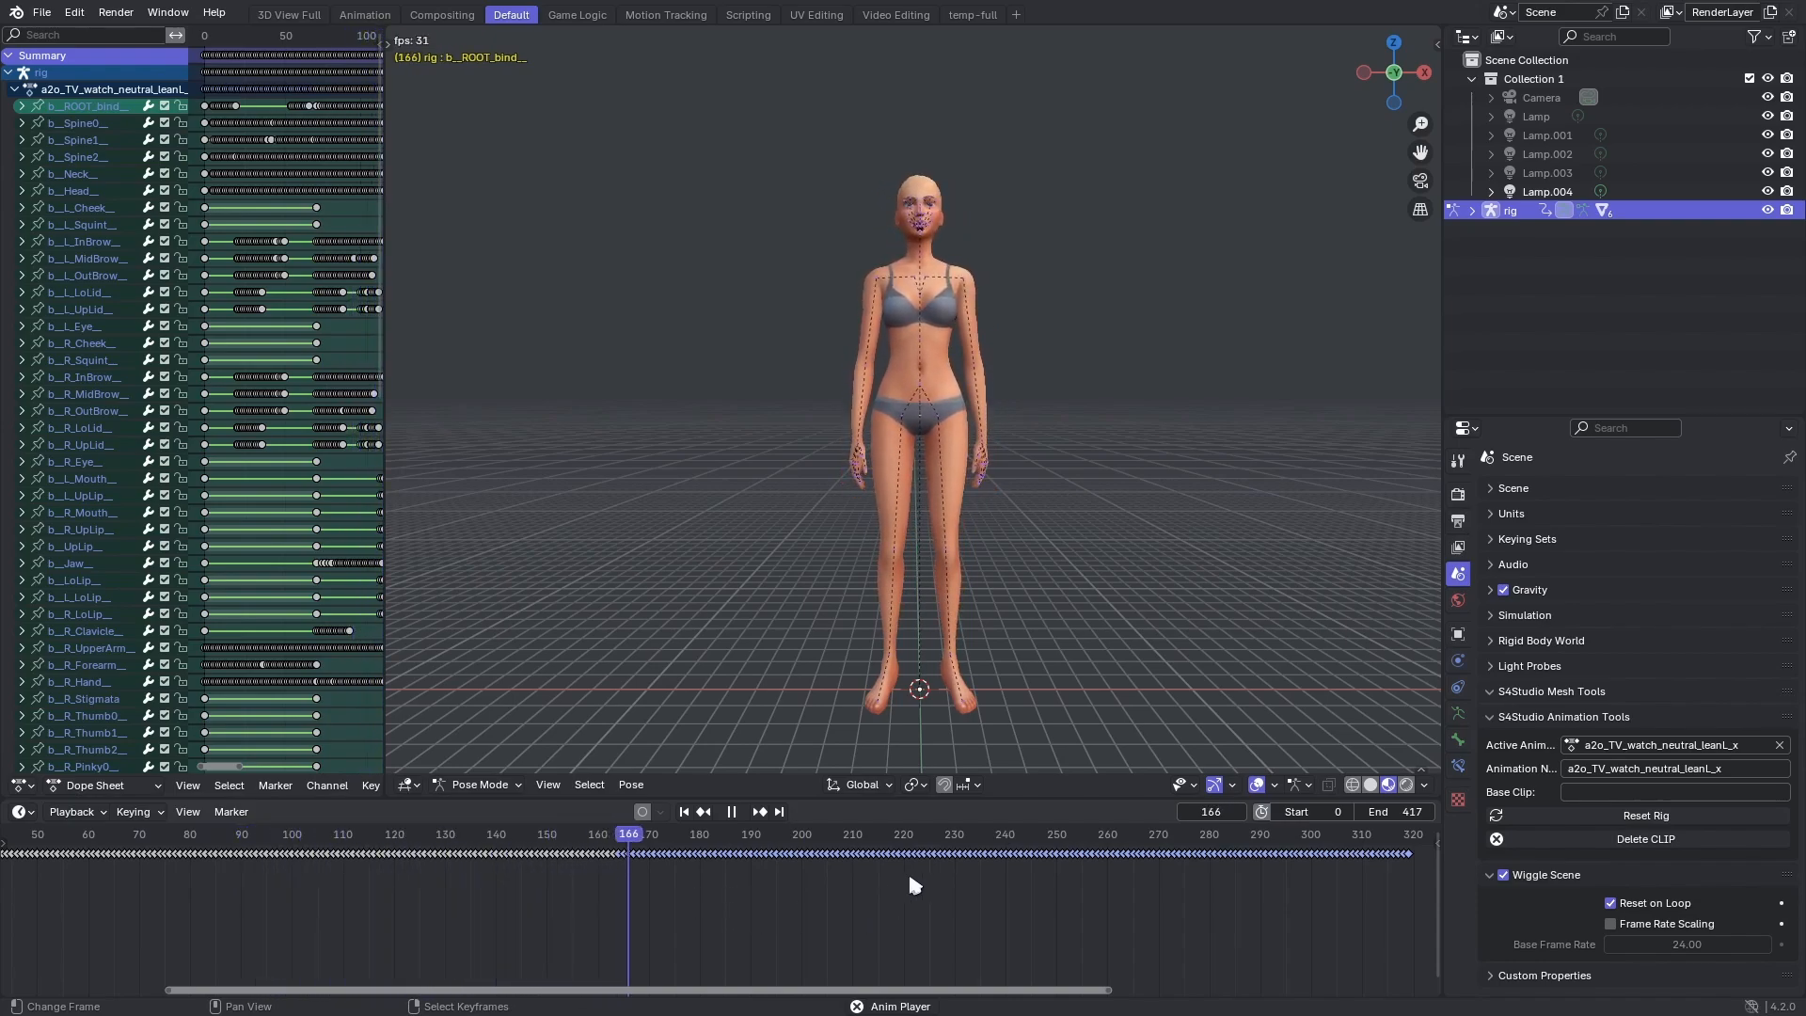
Set the scene's end frame to 489 and stop playback with the playhead at the last keyframe, frame 320.
{"action": "middle_click_drag", "start_coordinate": [1182, 877], "coordinate": [414, 958]}
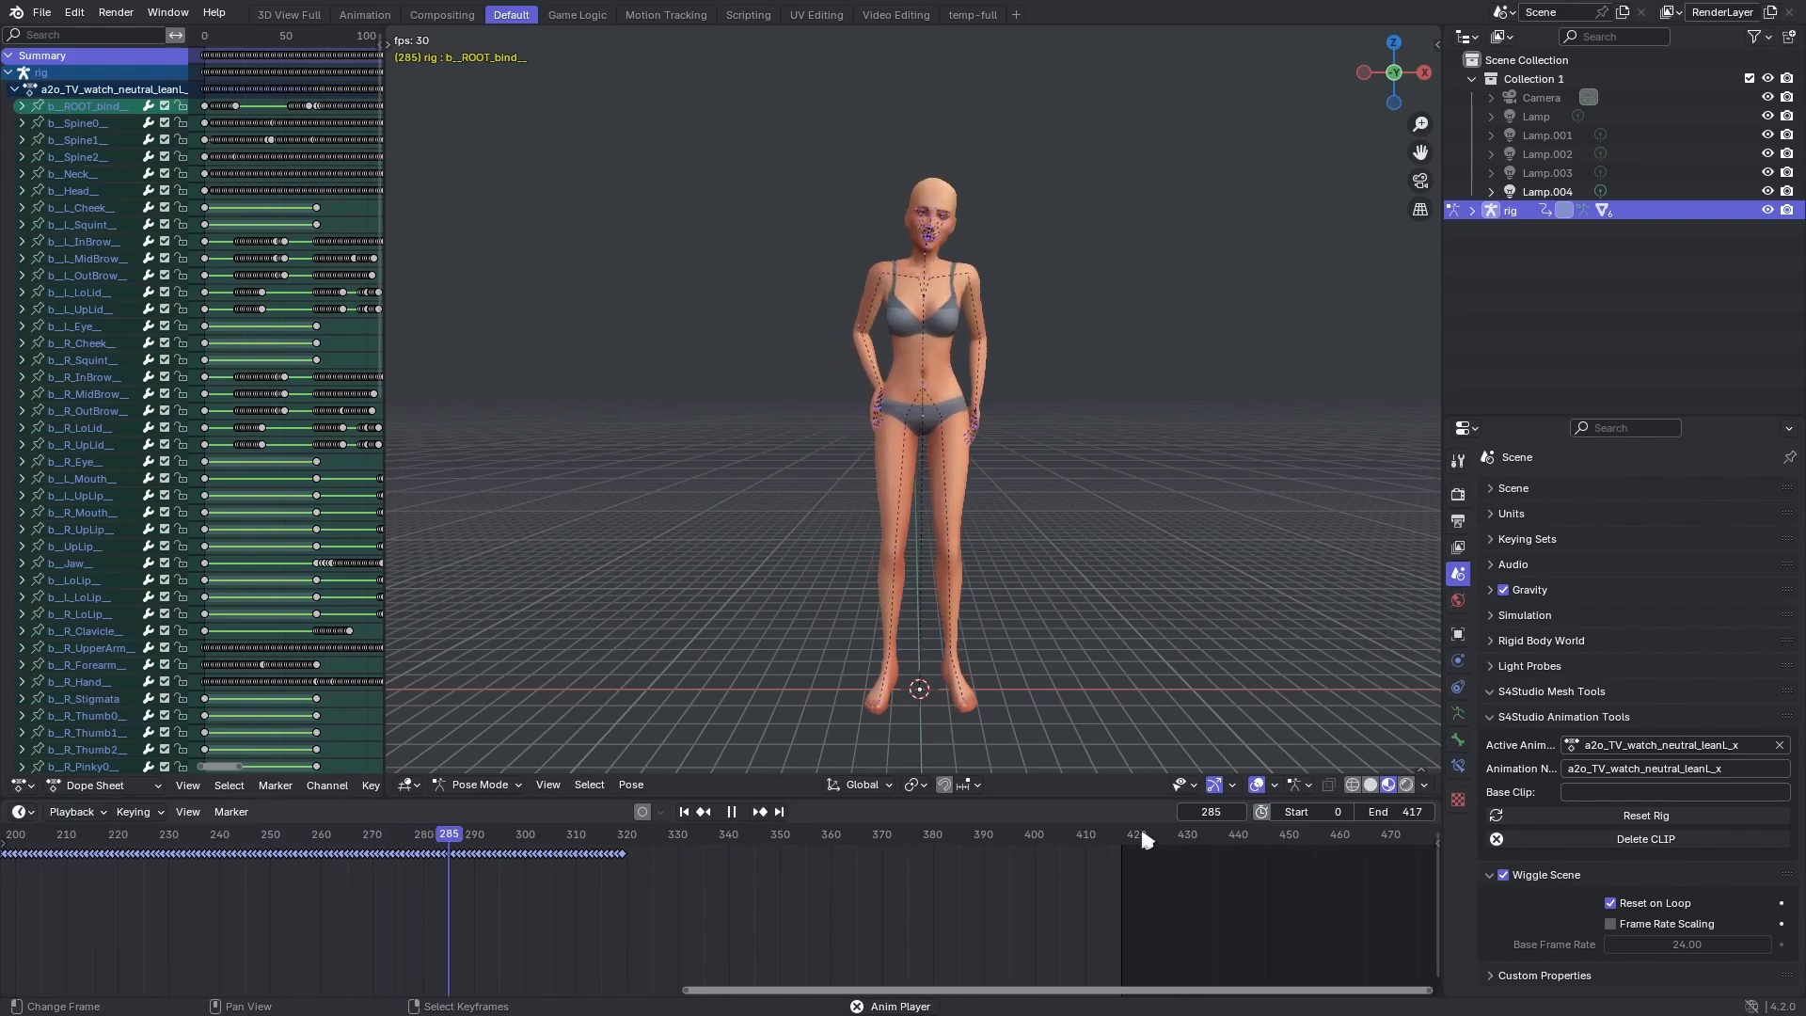
{"action": "left_click_drag", "start_coordinate": [1365, 813], "coordinate": [1430, 813]}
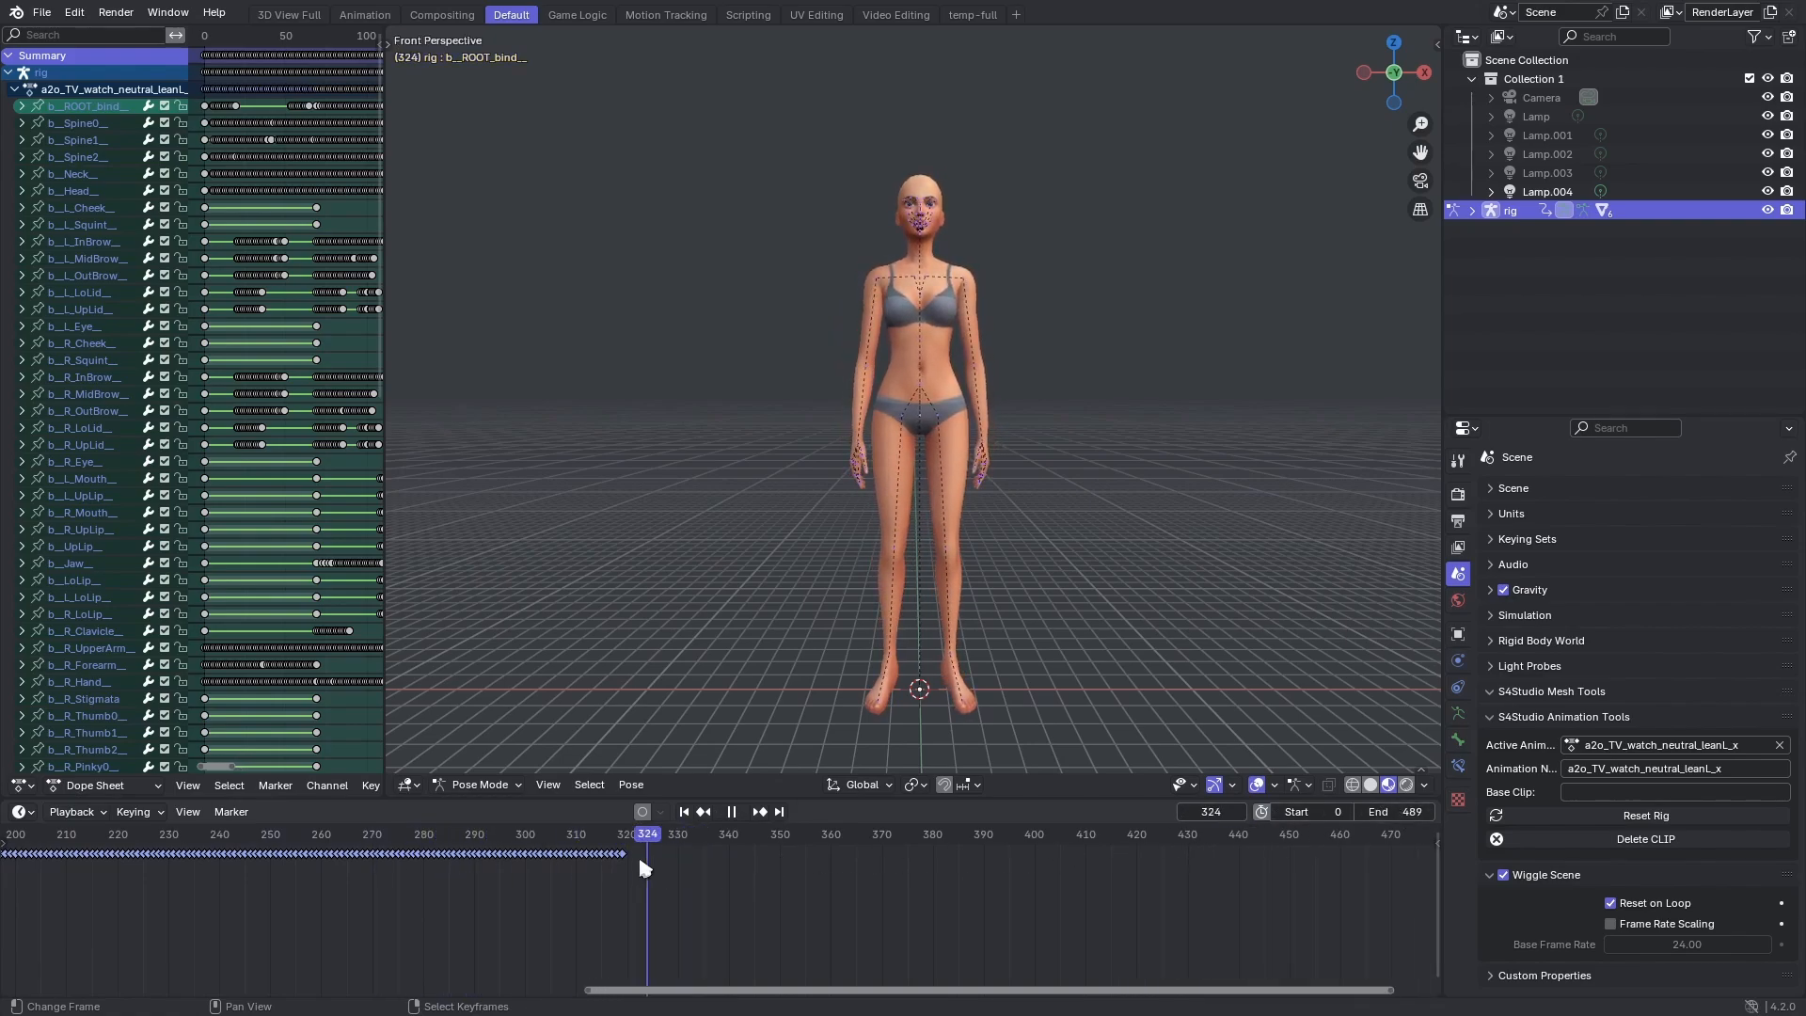
{"action": "key", "text": "space"}
Save the combined animation and open the a2o_TV_watch_neutral_breath_x file.
{"action": "left_click", "coordinate": [39, 13]}
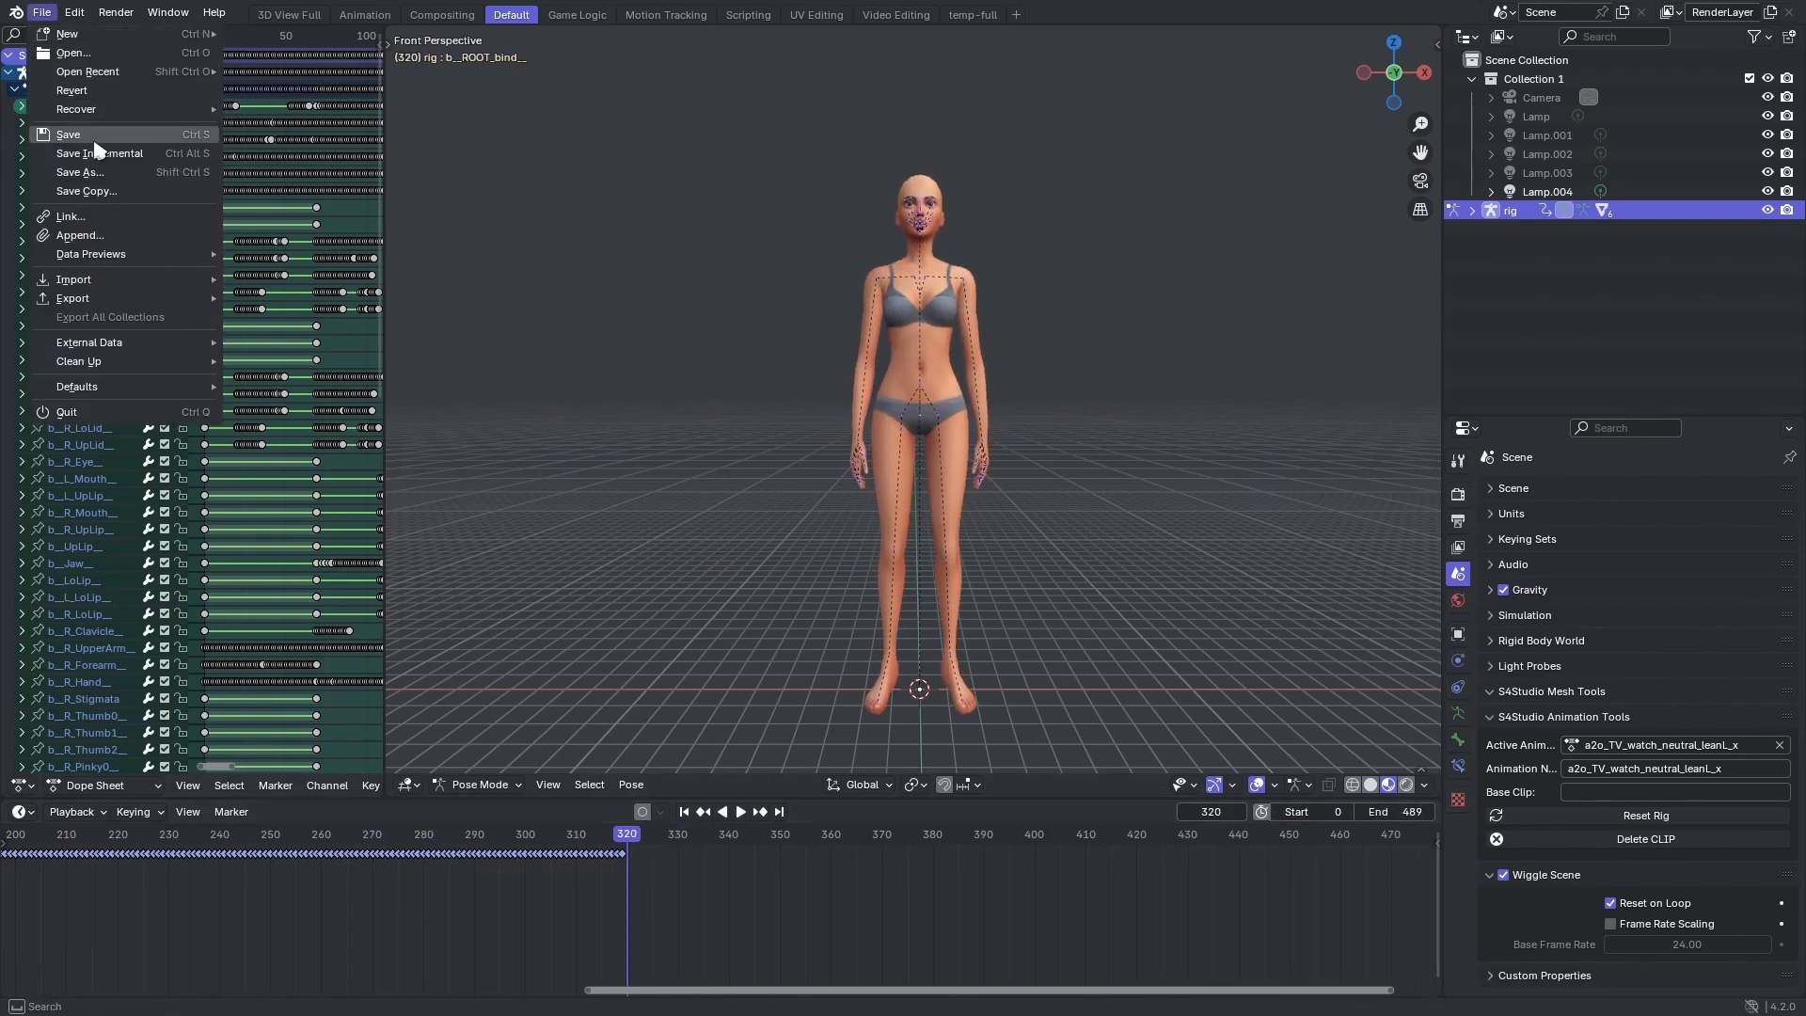
{"action": "left_click", "coordinate": [44, 16]}
{"action": "mouse_move", "coordinate": [122, 73]}
Return to the combined animation without saving the breath file and paste the copied breath keyframes at frame 320.
{"action": "left_click", "coordinate": [47, 14]}
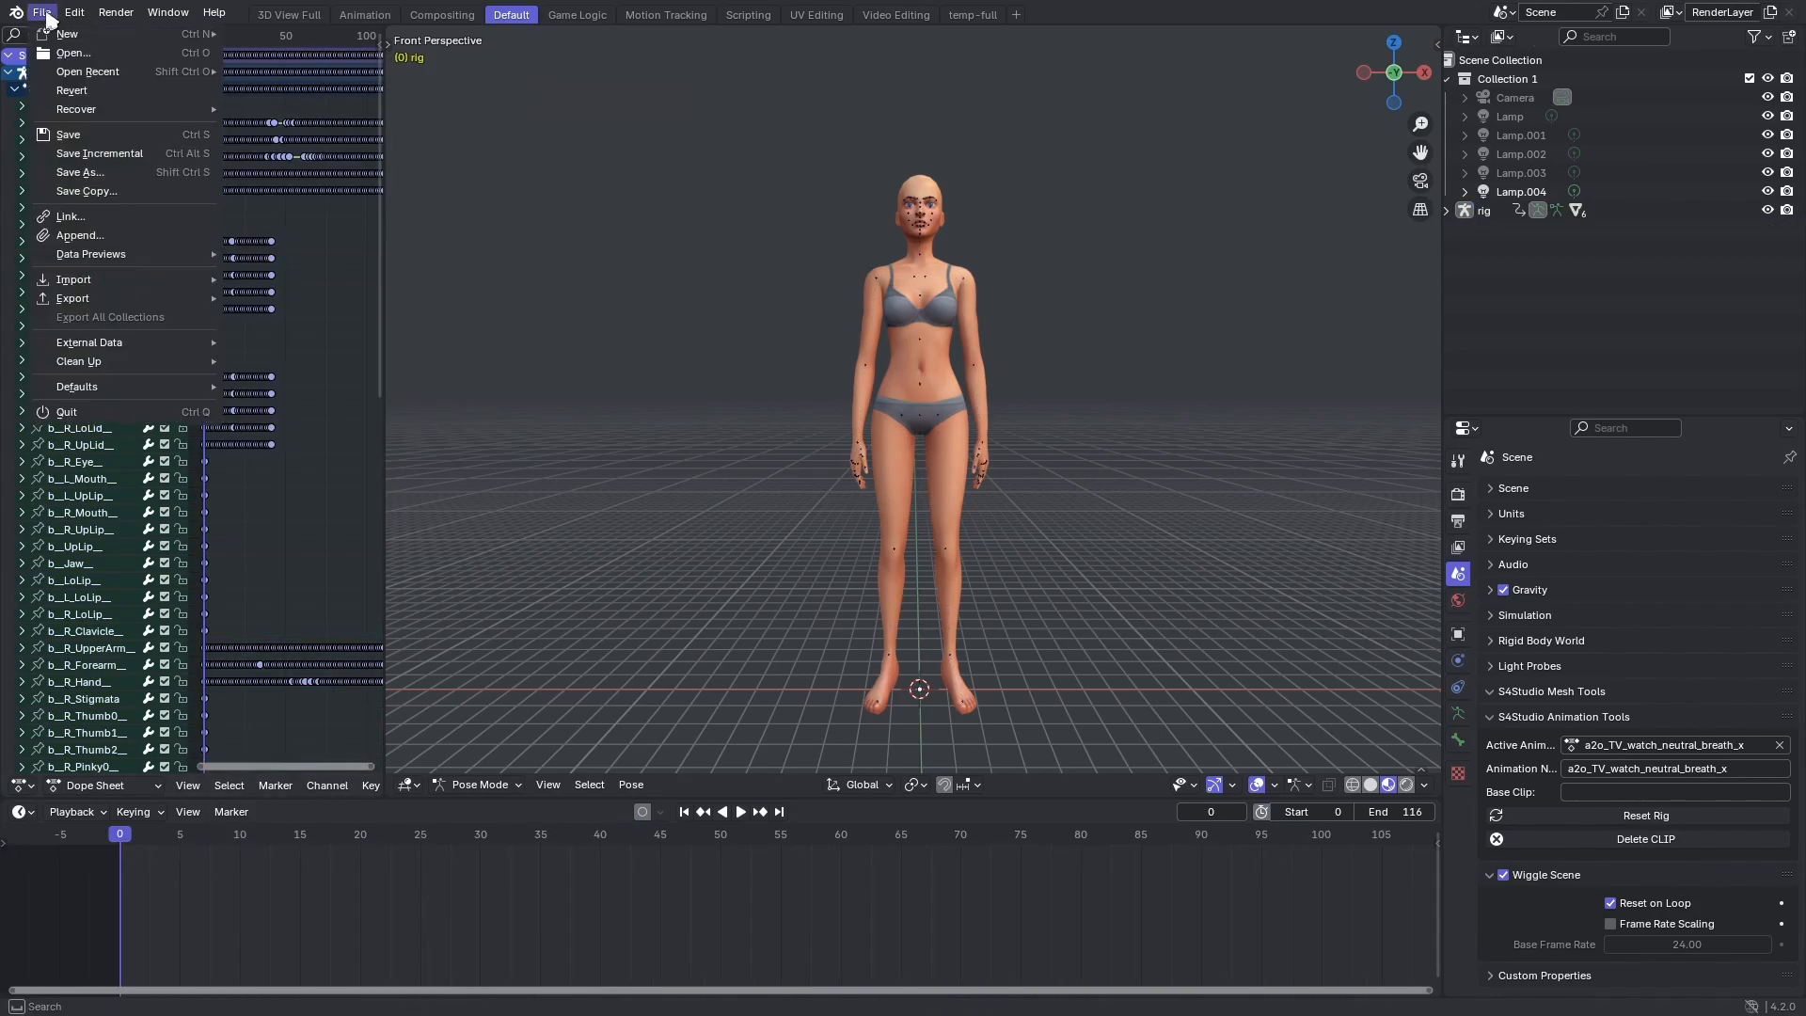
{"action": "left_click", "coordinate": [301, 120]}
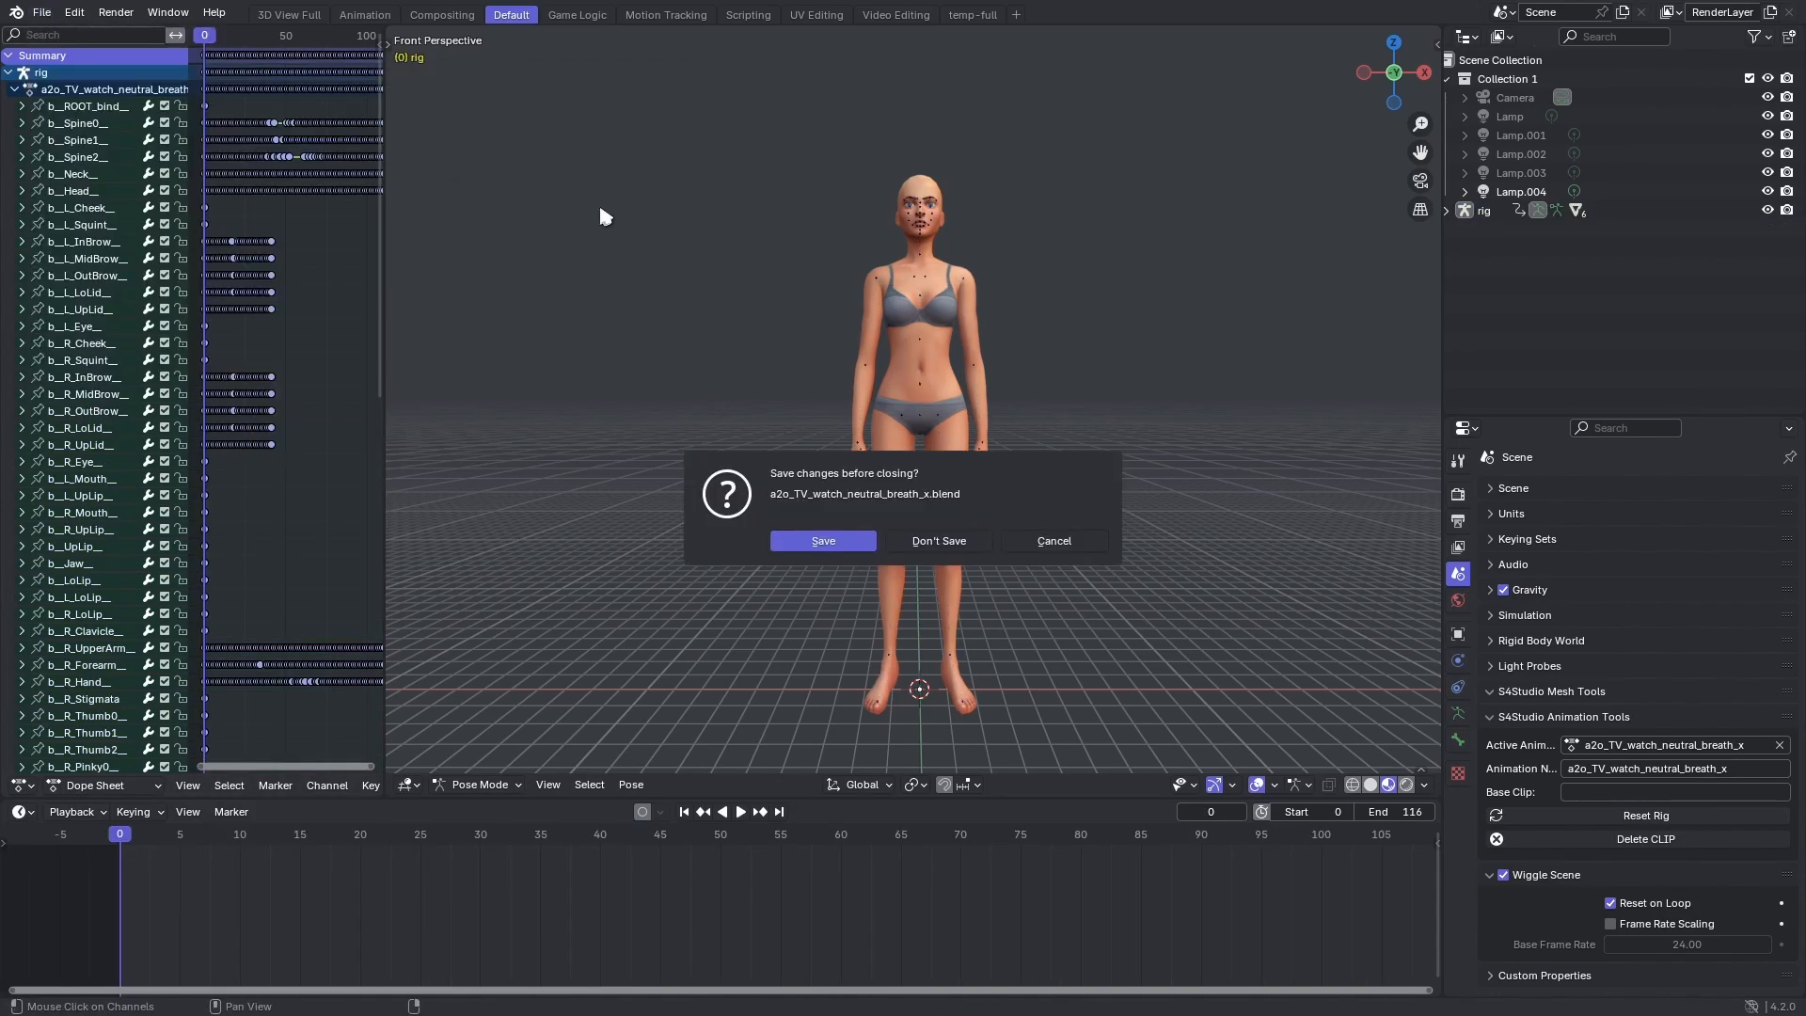
{"action": "left_click", "coordinate": [965, 539]}
{"action": "key", "text": "w"}
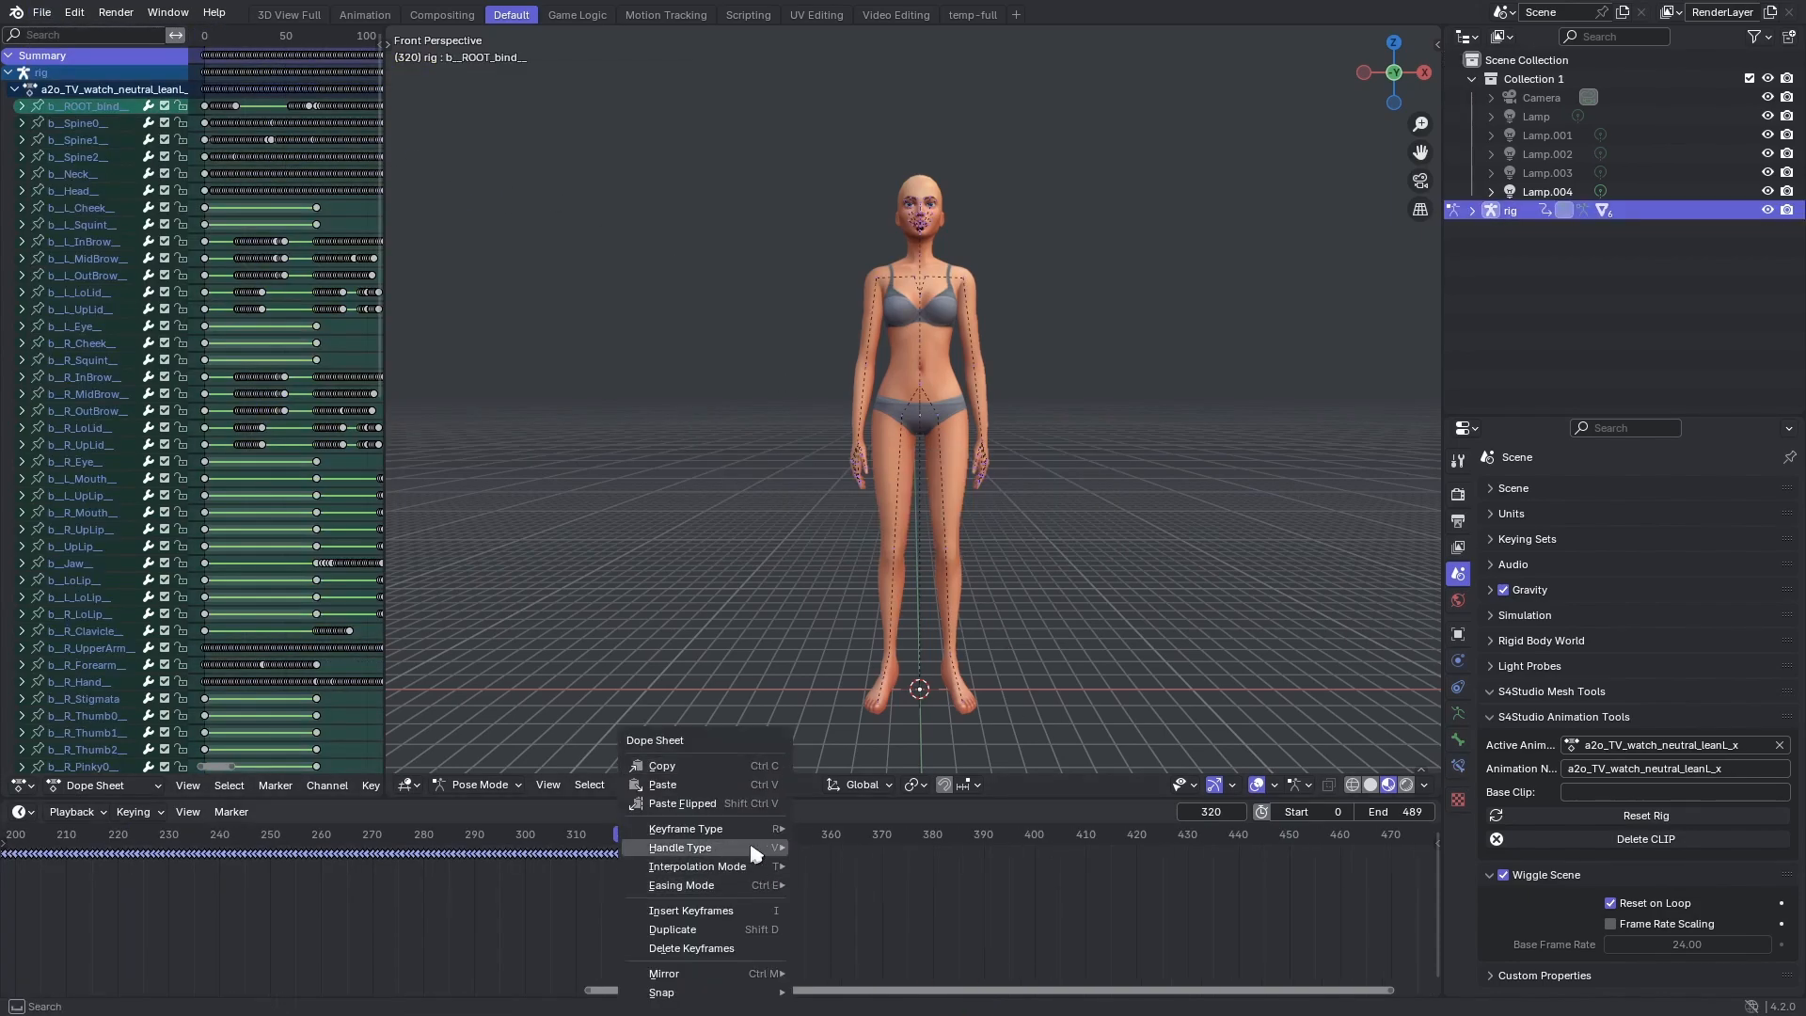
{"action": "left_click", "coordinate": [725, 783]}
Play back the newly pasted section and set the scene's end frame to 610.
{"action": "left_click_drag", "start_coordinate": [541, 887], "coordinate": [407, 875]}
{"action": "key", "text": "space"}
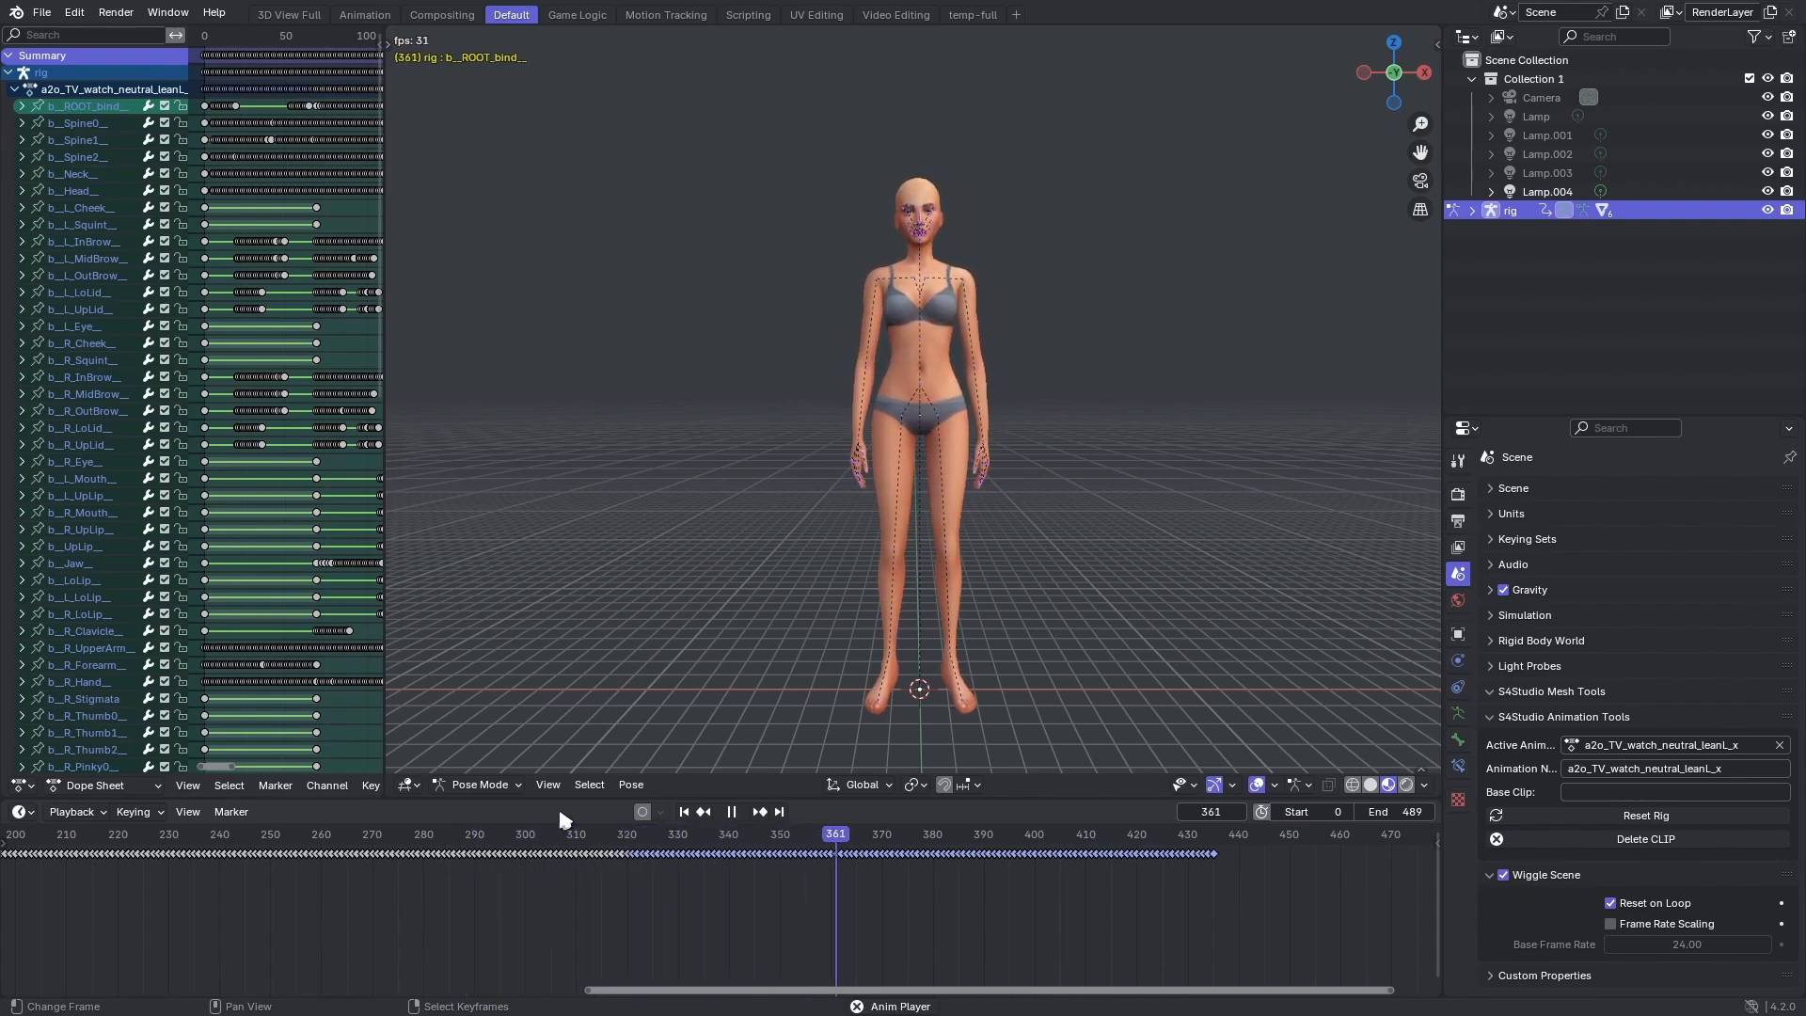
{"action": "middle_click_drag", "start_coordinate": [1093, 888], "coordinate": [738, 931]}
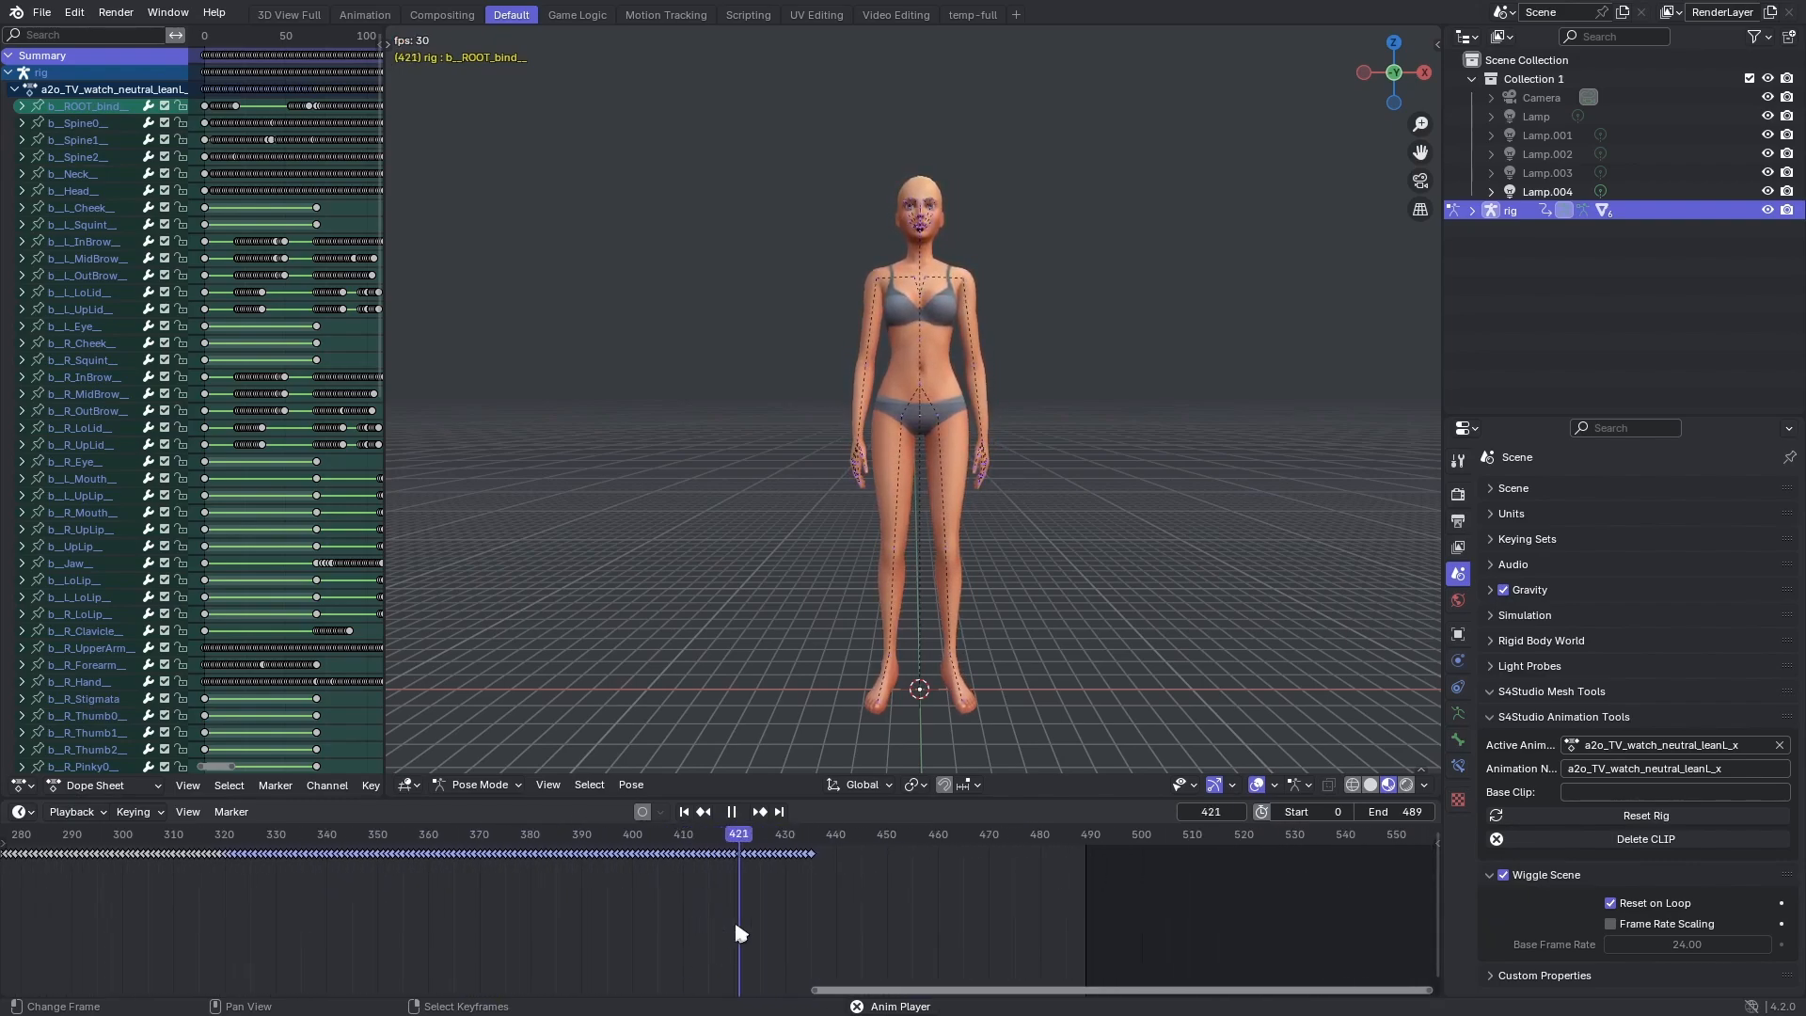
{"action": "left_click_drag", "start_coordinate": [1405, 812], "coordinate": [1474, 812]}
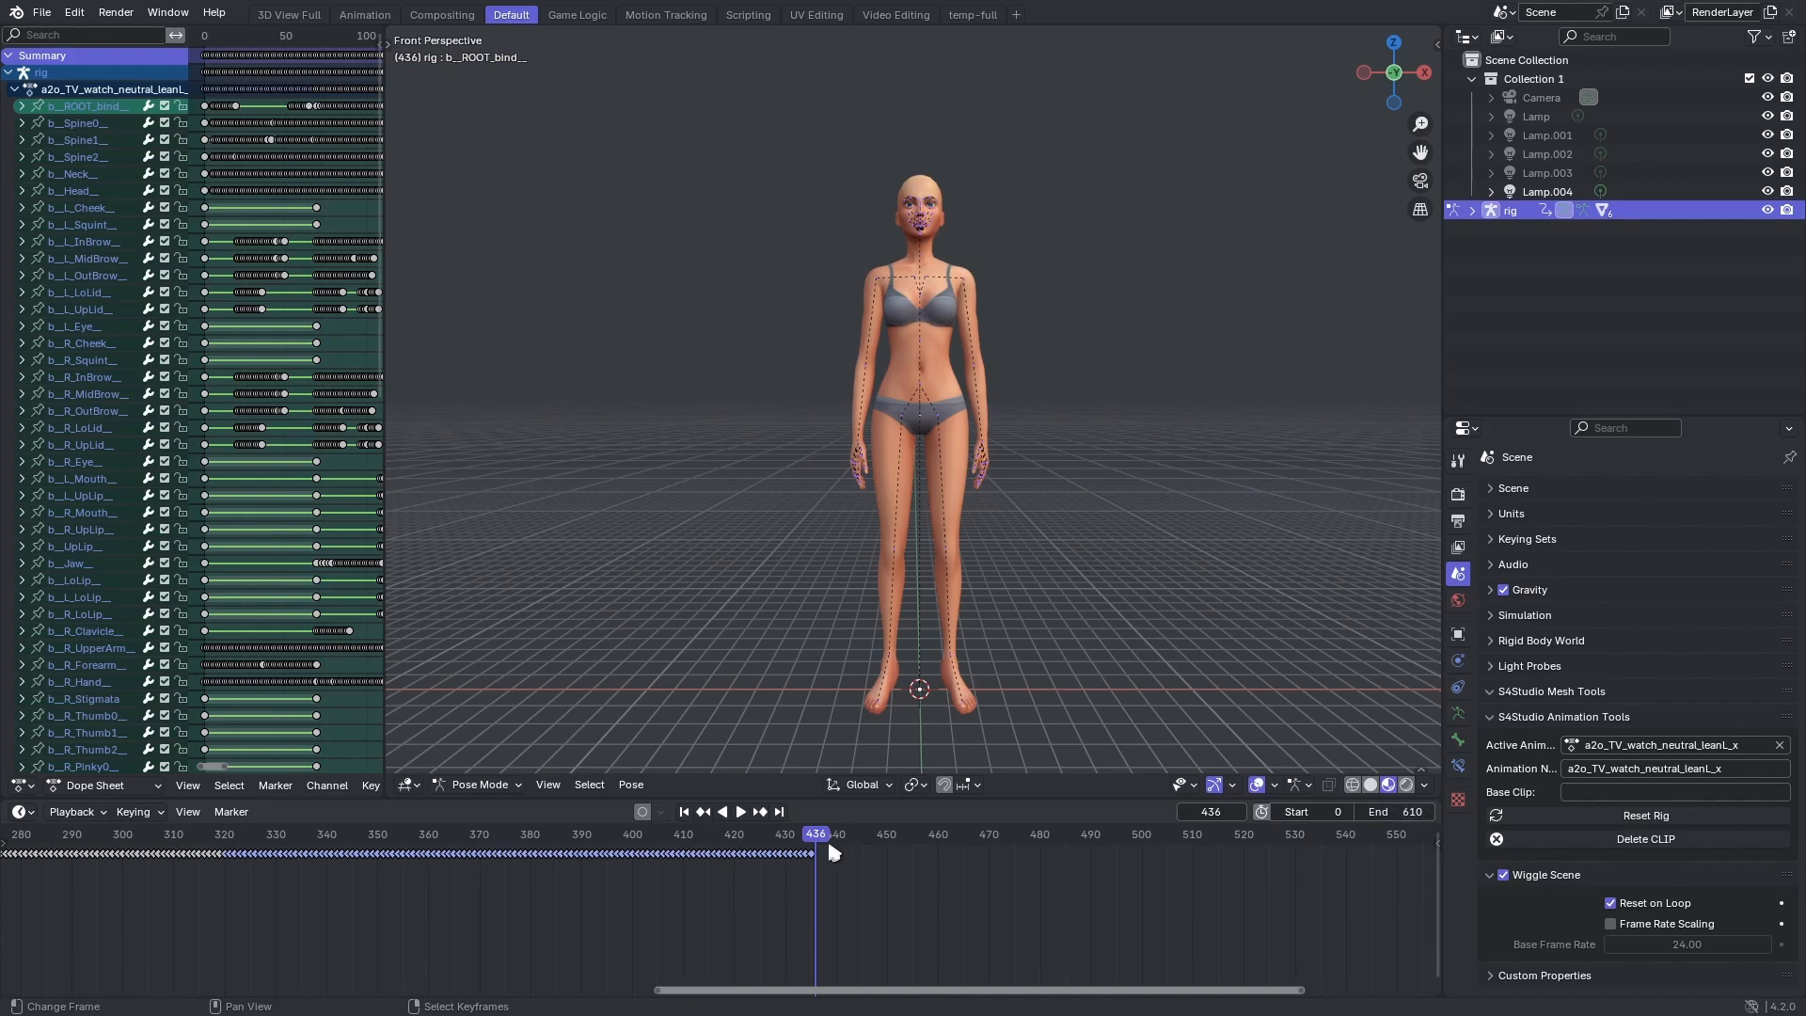
Save the combined animation, then open a2o_TV_watch_afraid_x and preview its movement.
{"action": "left_click", "coordinate": [43, 13]}
{"action": "left_click", "coordinate": [74, 134]}
{"action": "left_click", "coordinate": [39, 13]}
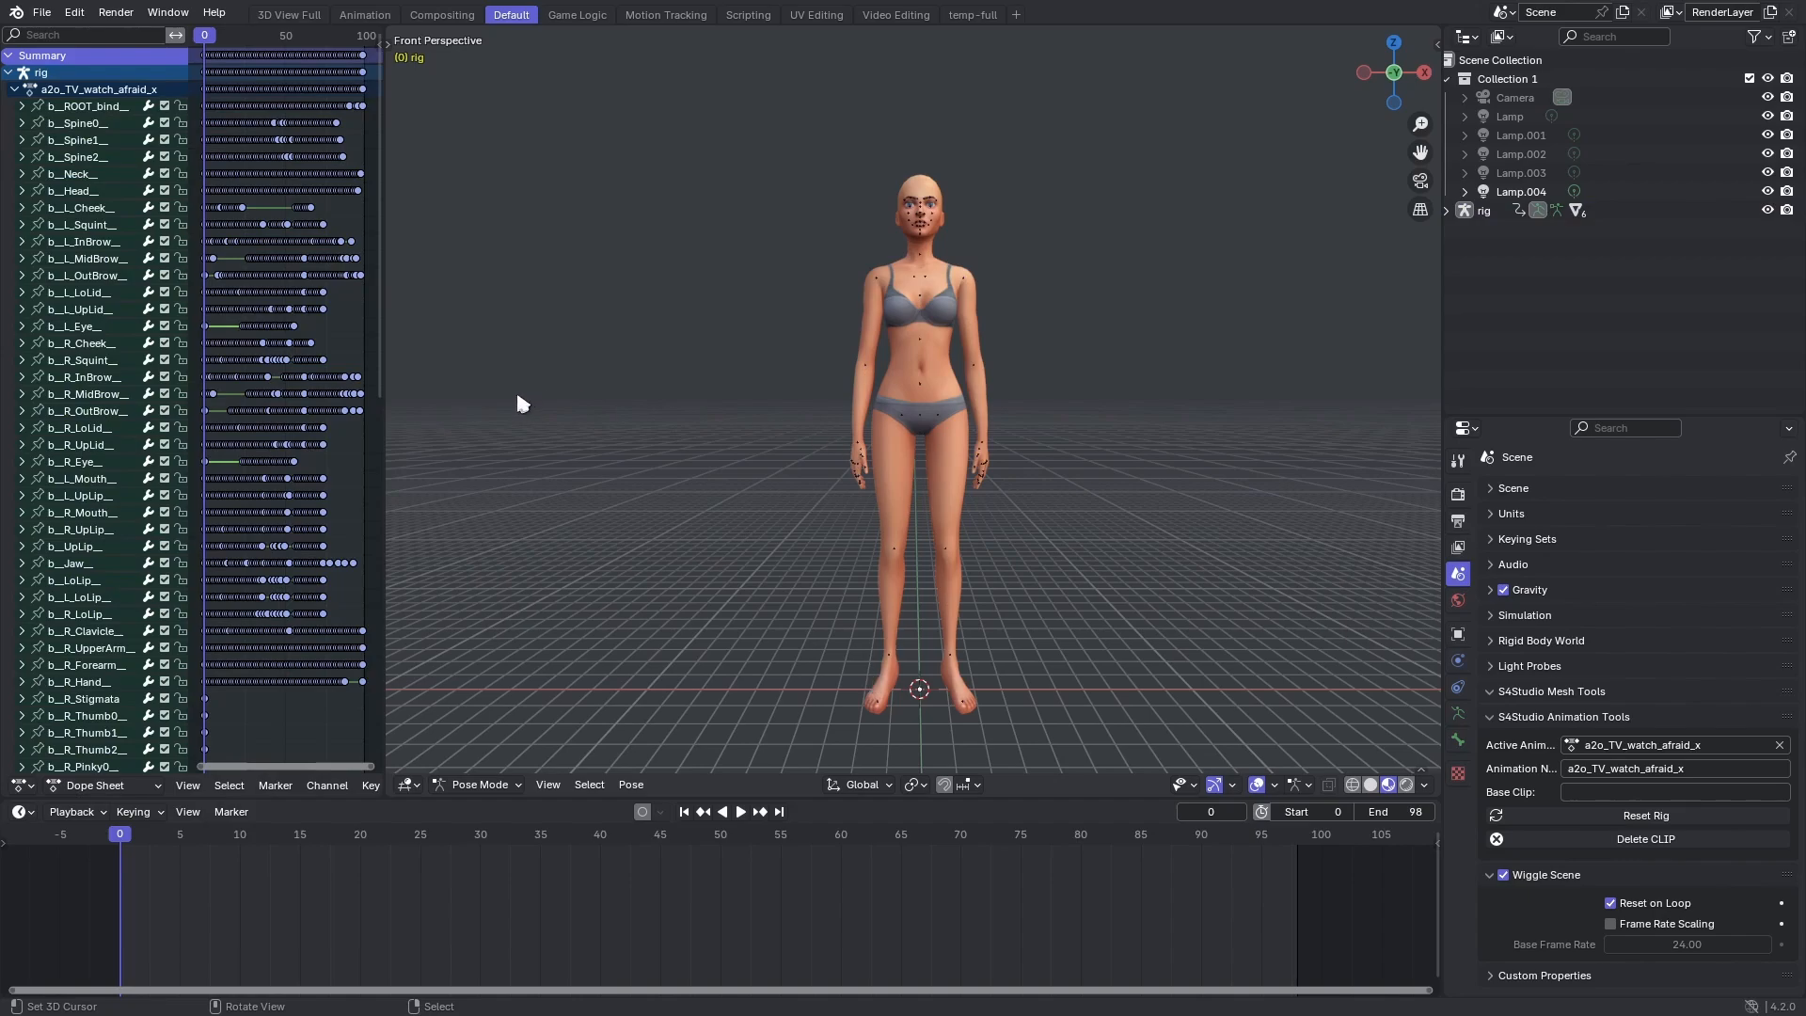
{"action": "key", "text": "space"}
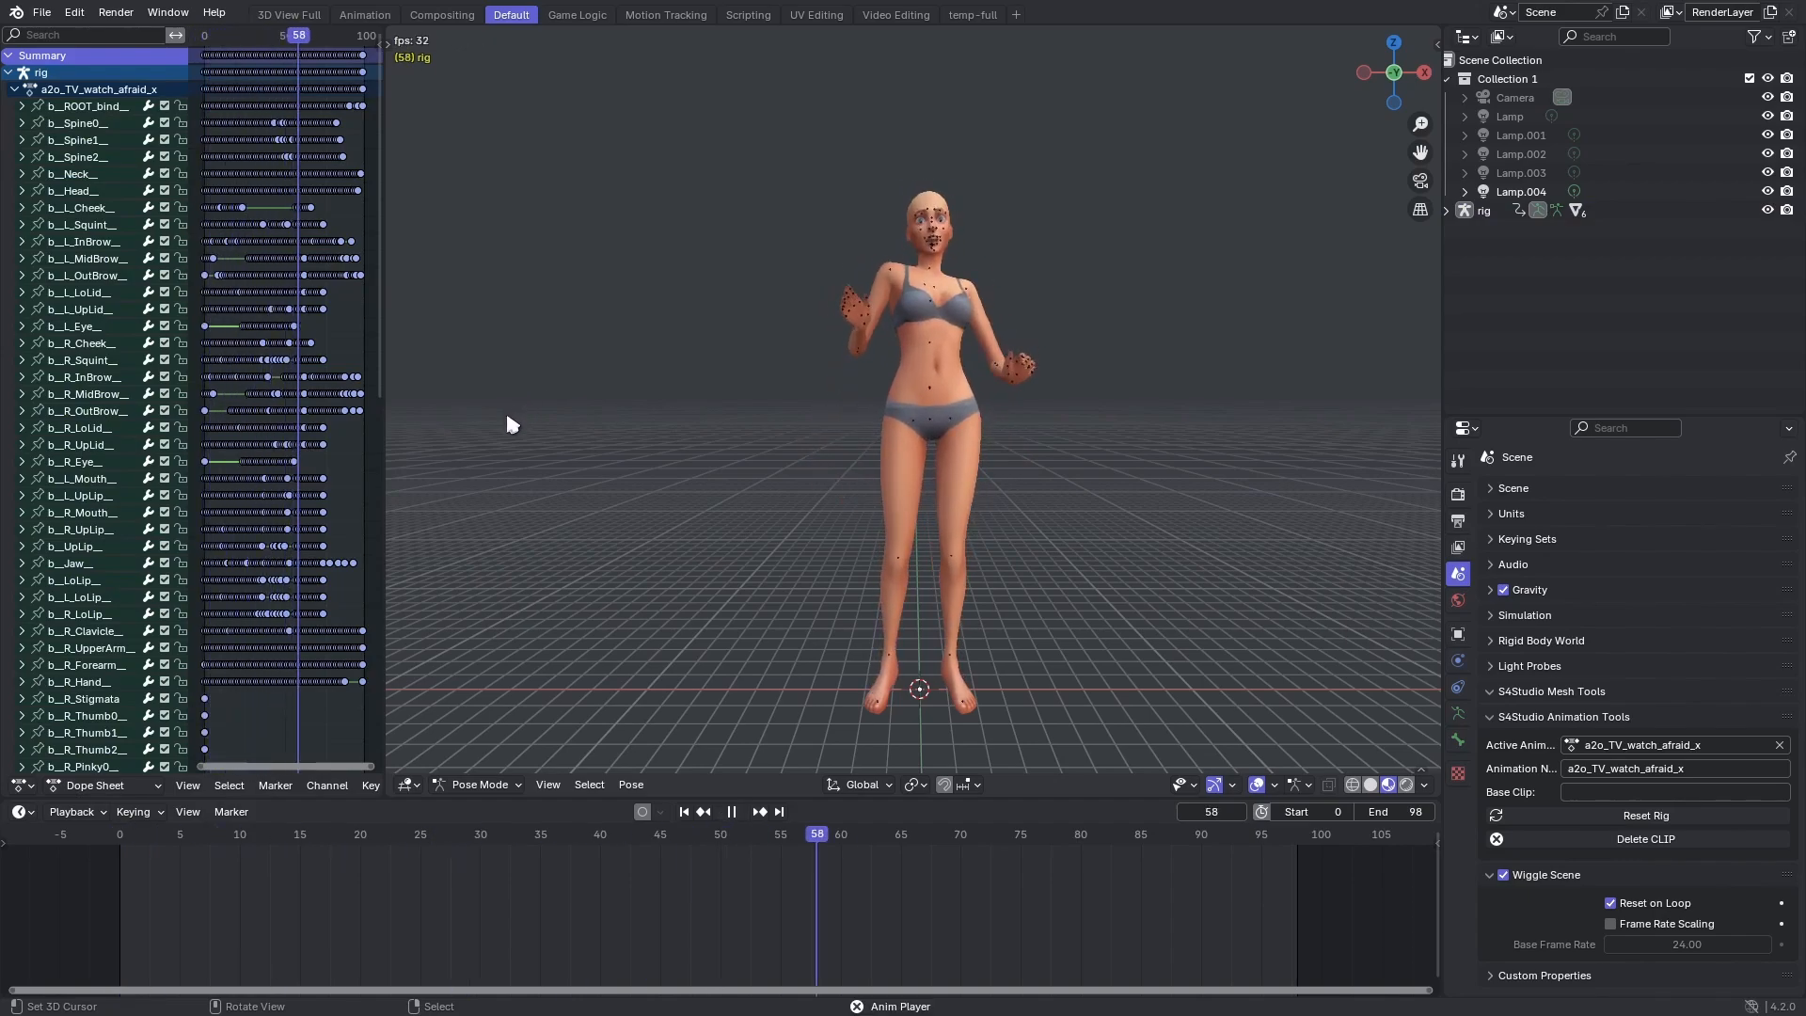
{"action": "key", "text": "space"}
{"action": "left_click", "coordinate": [40, 13]}
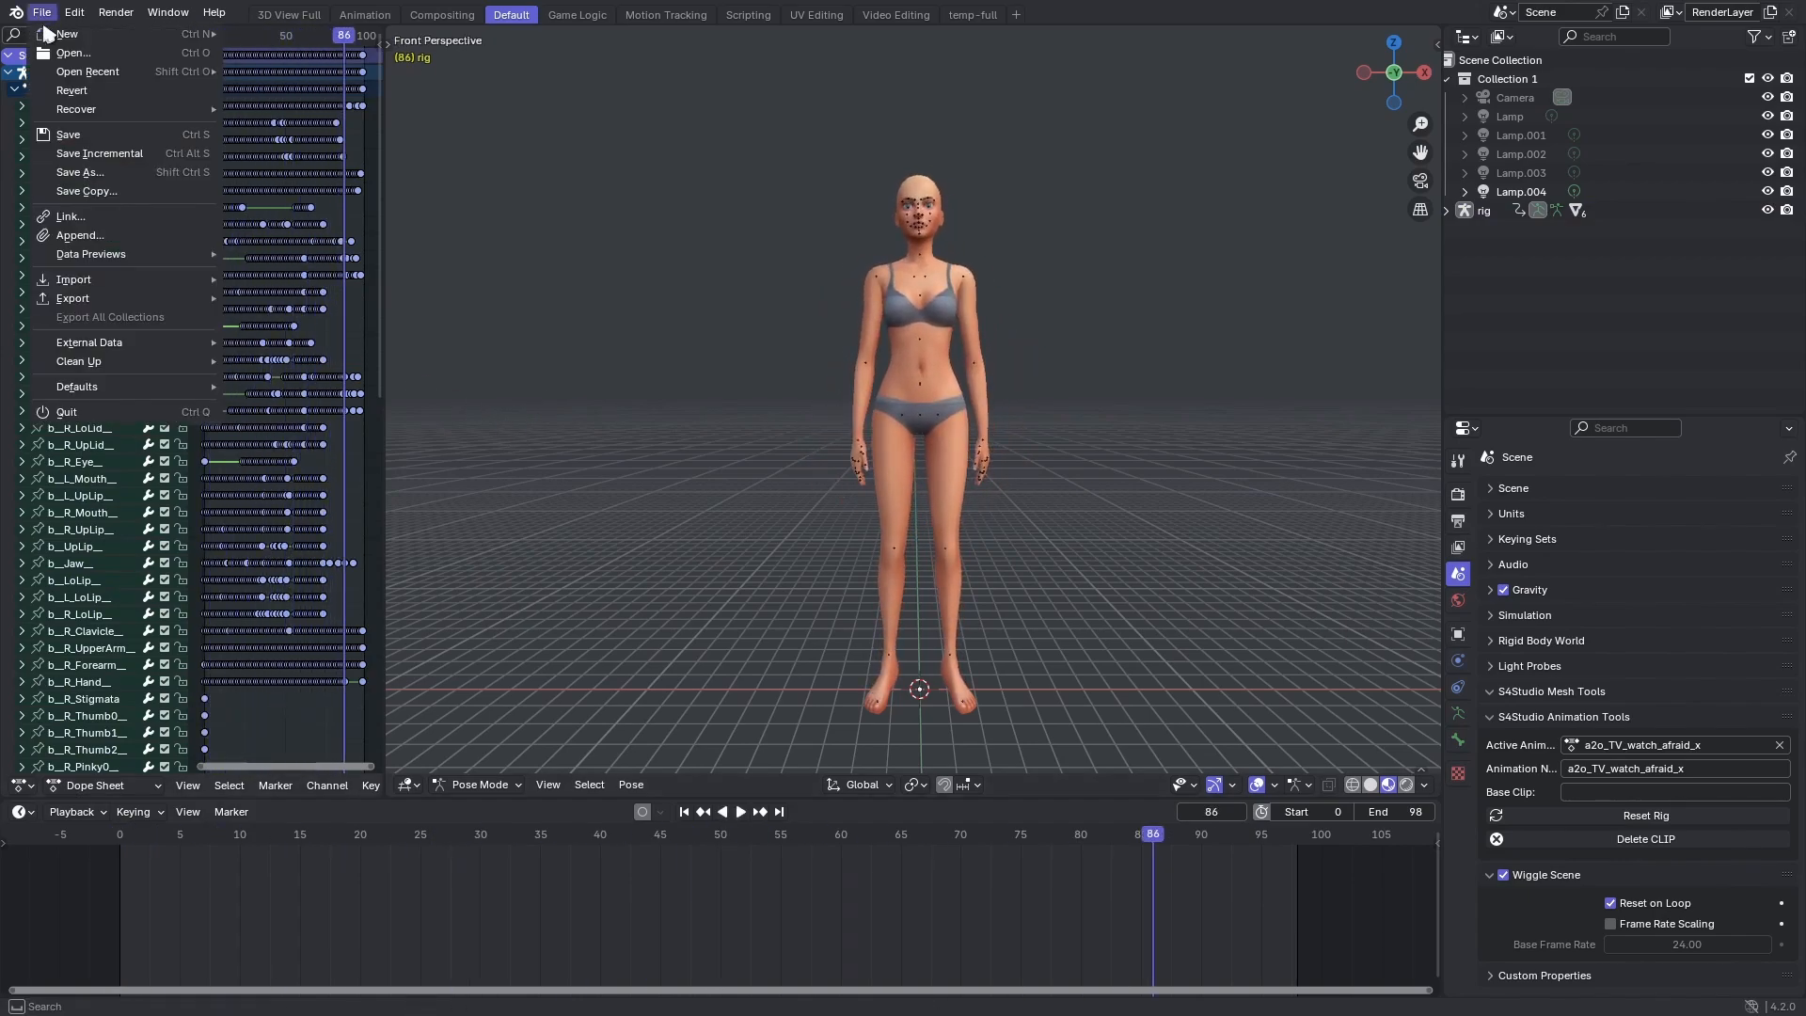
{"action": "mouse_move", "coordinate": [111, 79]}
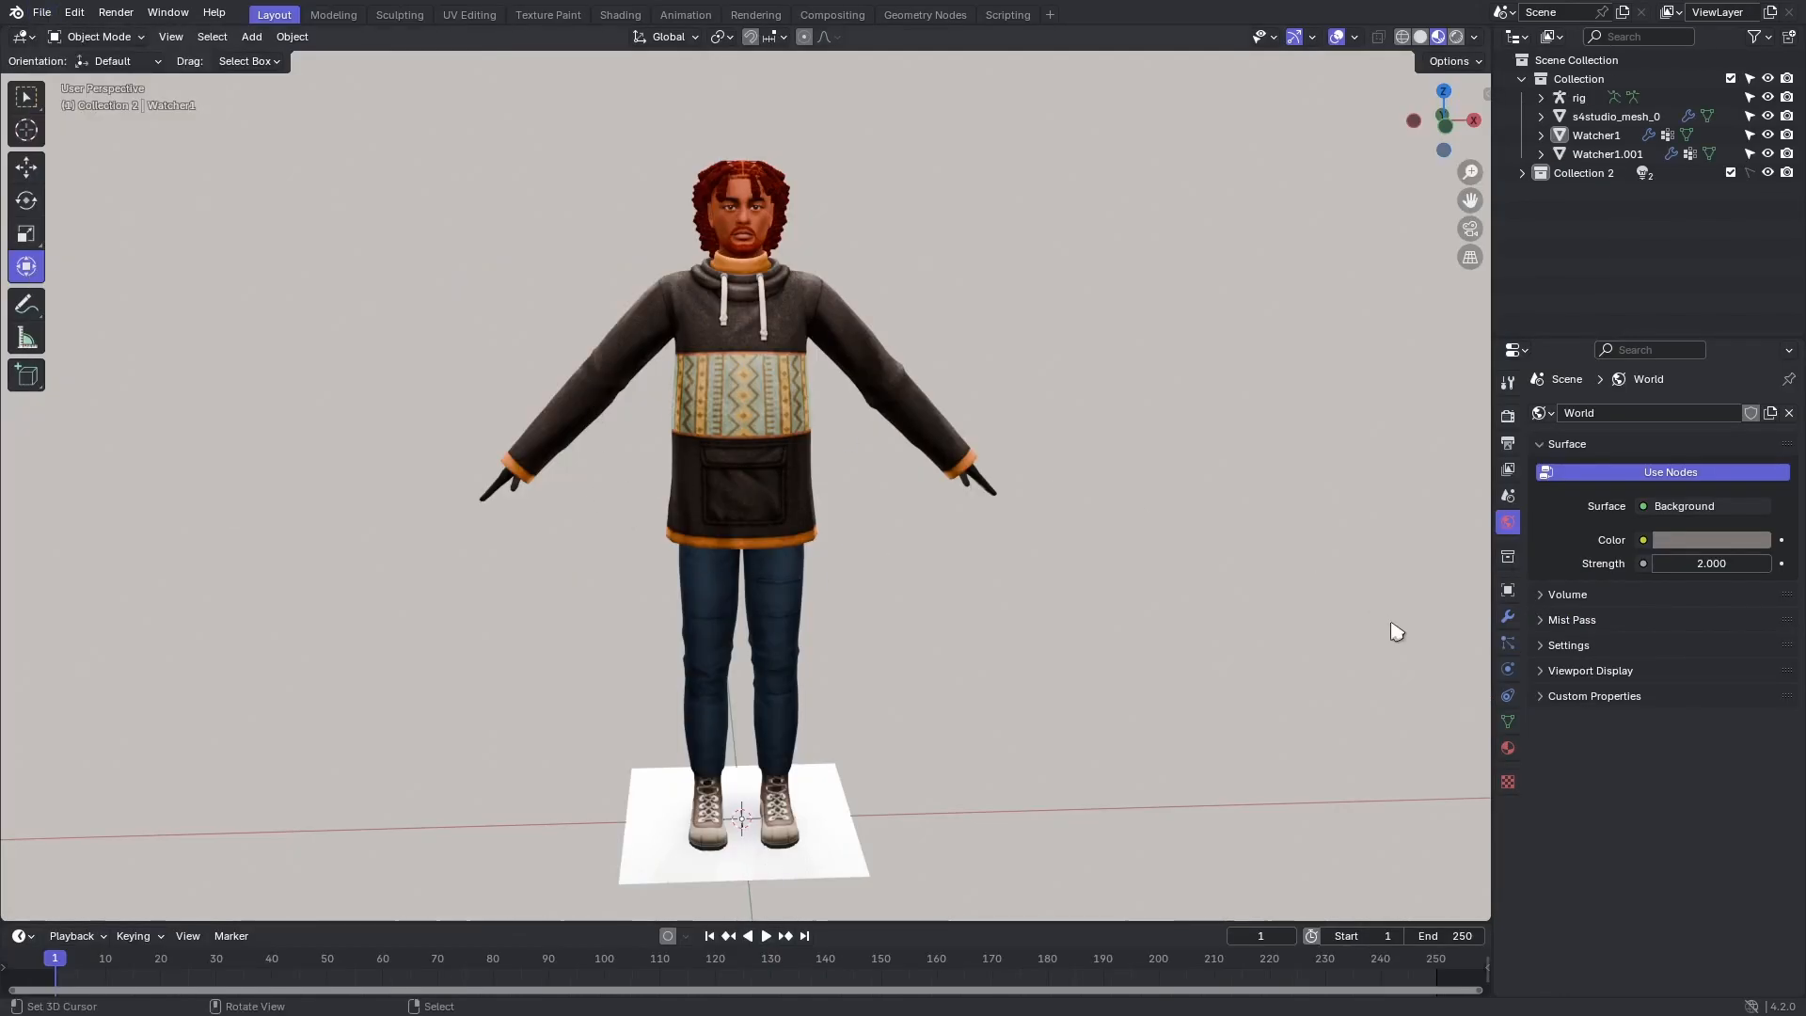
Append the animated rig to the watcher character's file and assign it as the Armature modifier's object on Watcher1.
{"action": "left_click", "coordinate": [37, 16]}
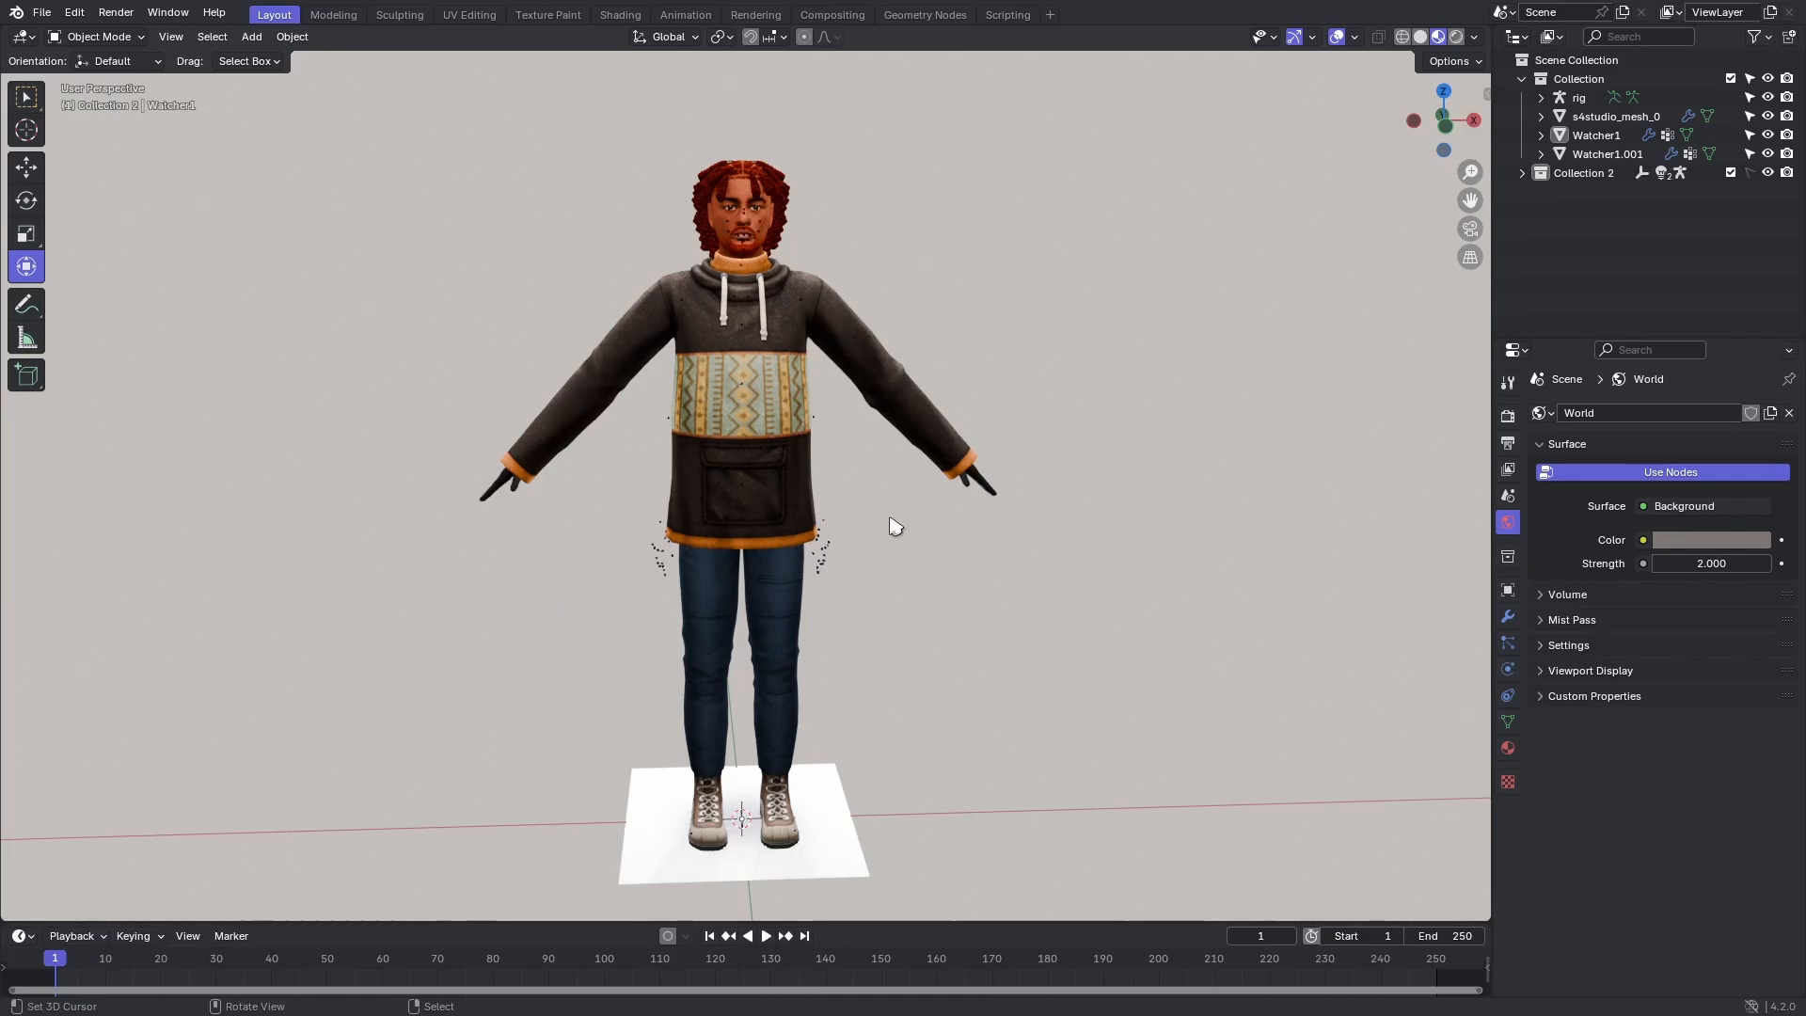
{"action": "left_click", "coordinate": [929, 389]}
{"action": "left_click", "coordinate": [1508, 616]}
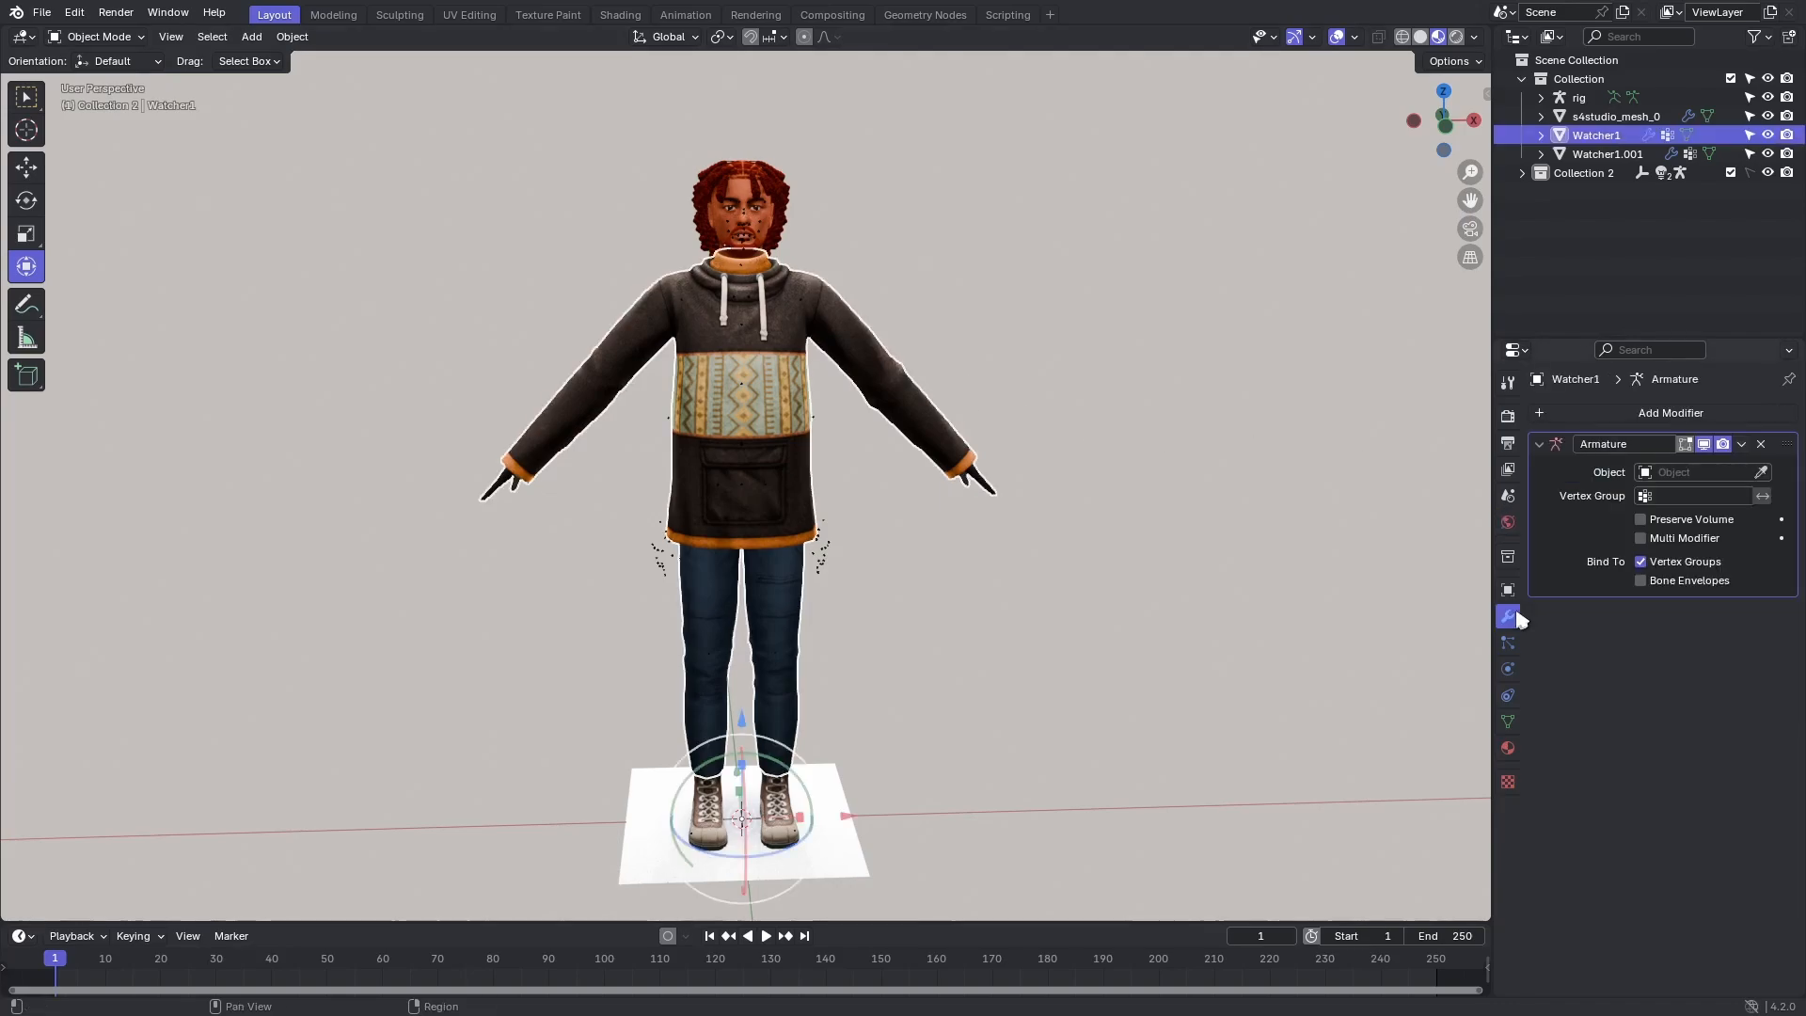
{"action": "left_click", "coordinate": [1683, 473]}
{"action": "left_click", "coordinate": [1670, 498]}
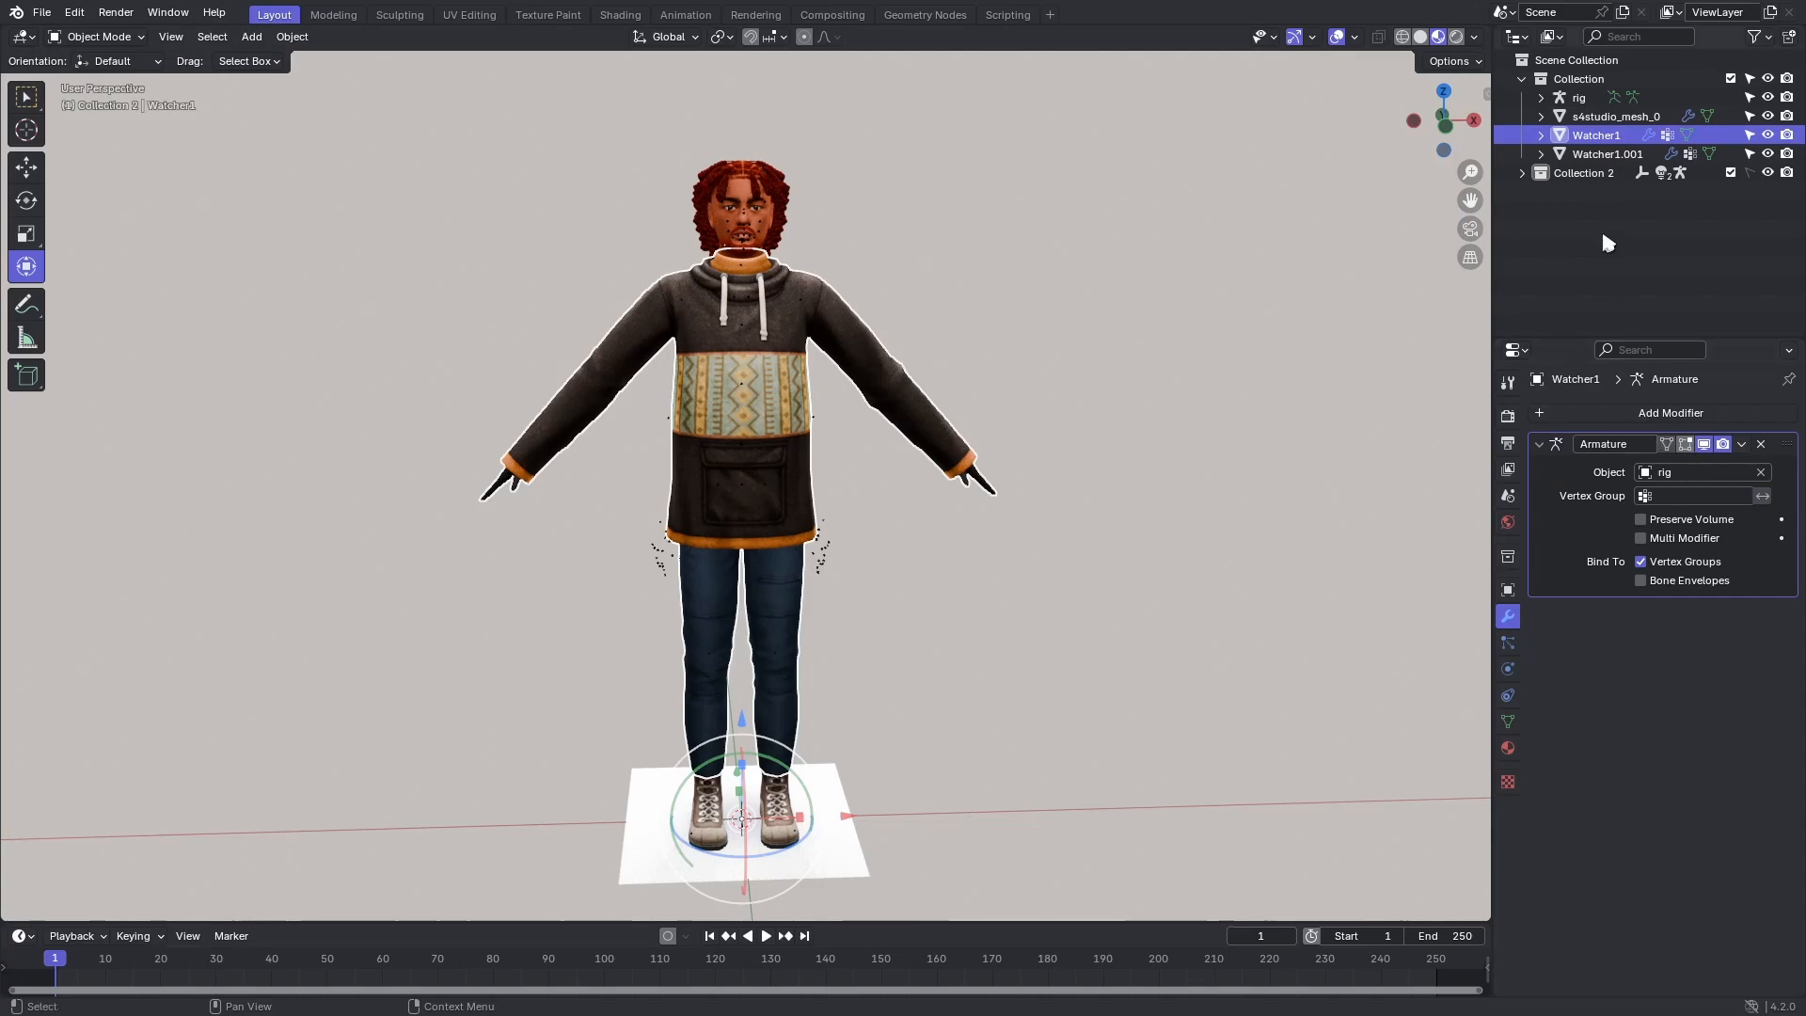
Test-move the character's old rig about 0.63 m along X and delete it.
{"action": "left_click", "coordinate": [1586, 99]}
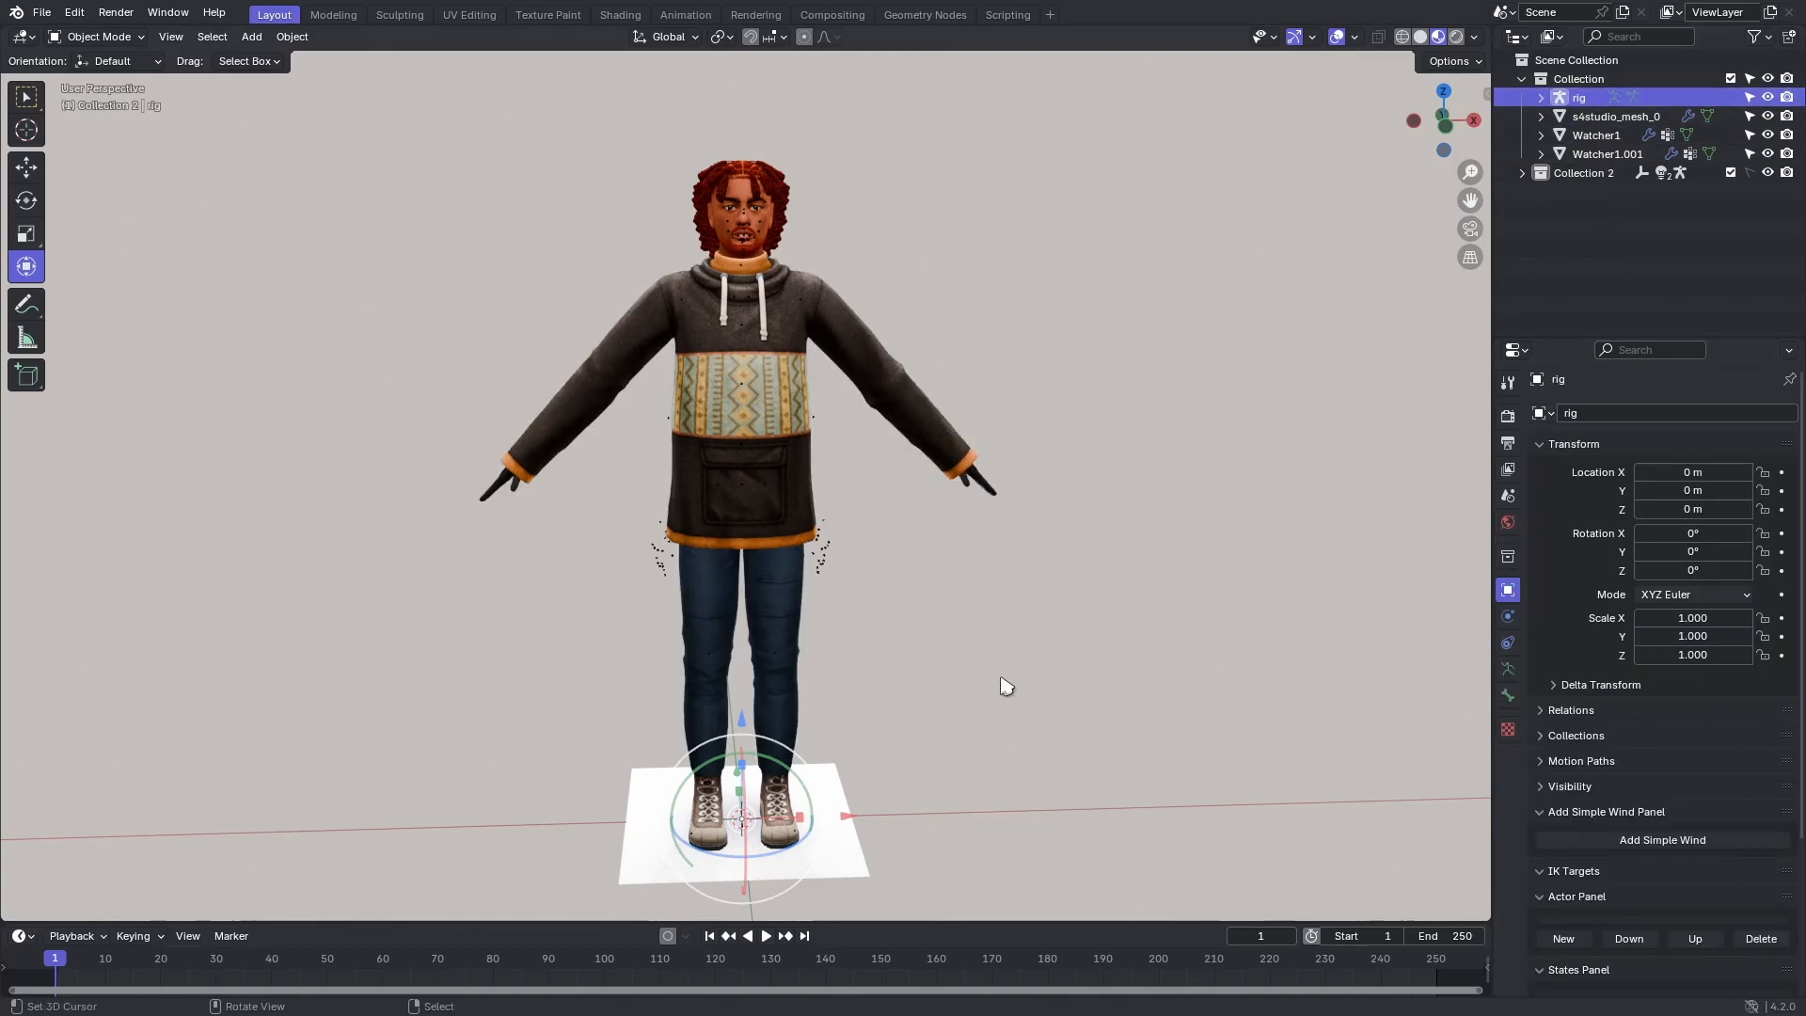
{"action": "left_click_drag", "start_coordinate": [858, 815], "coordinate": [1060, 813]}
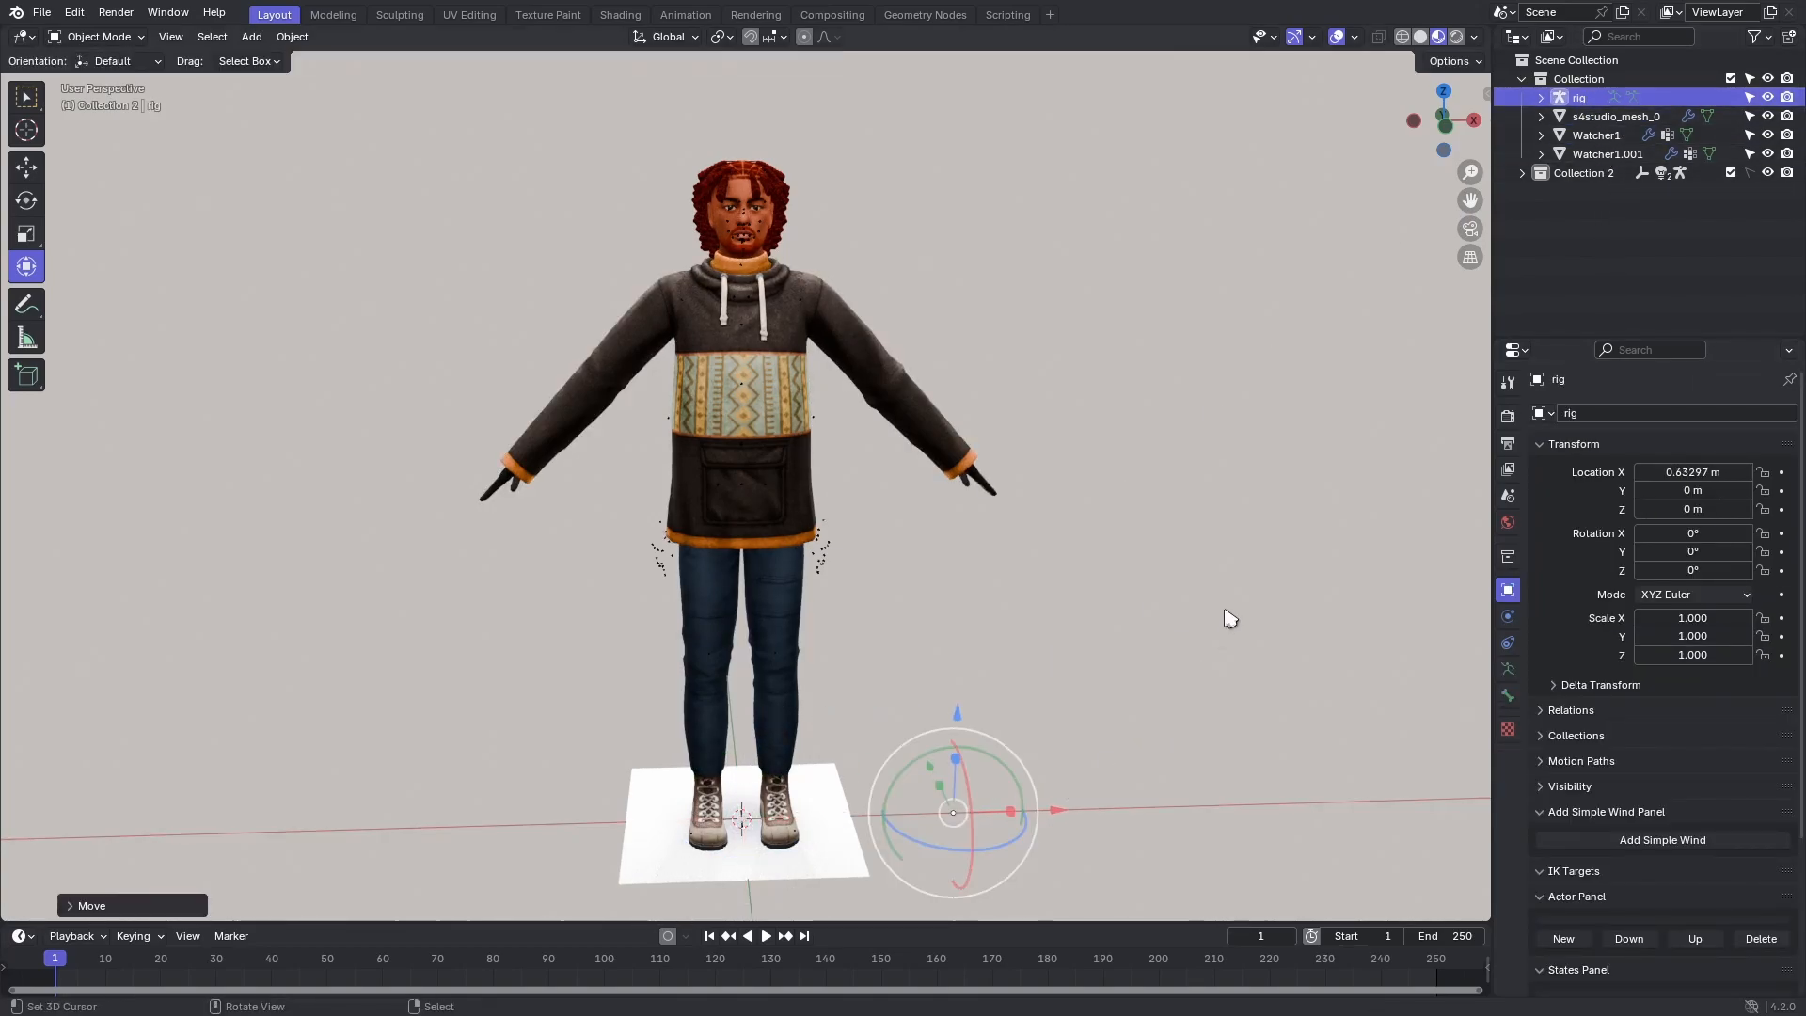
{"action": "key", "text": "Delete"}
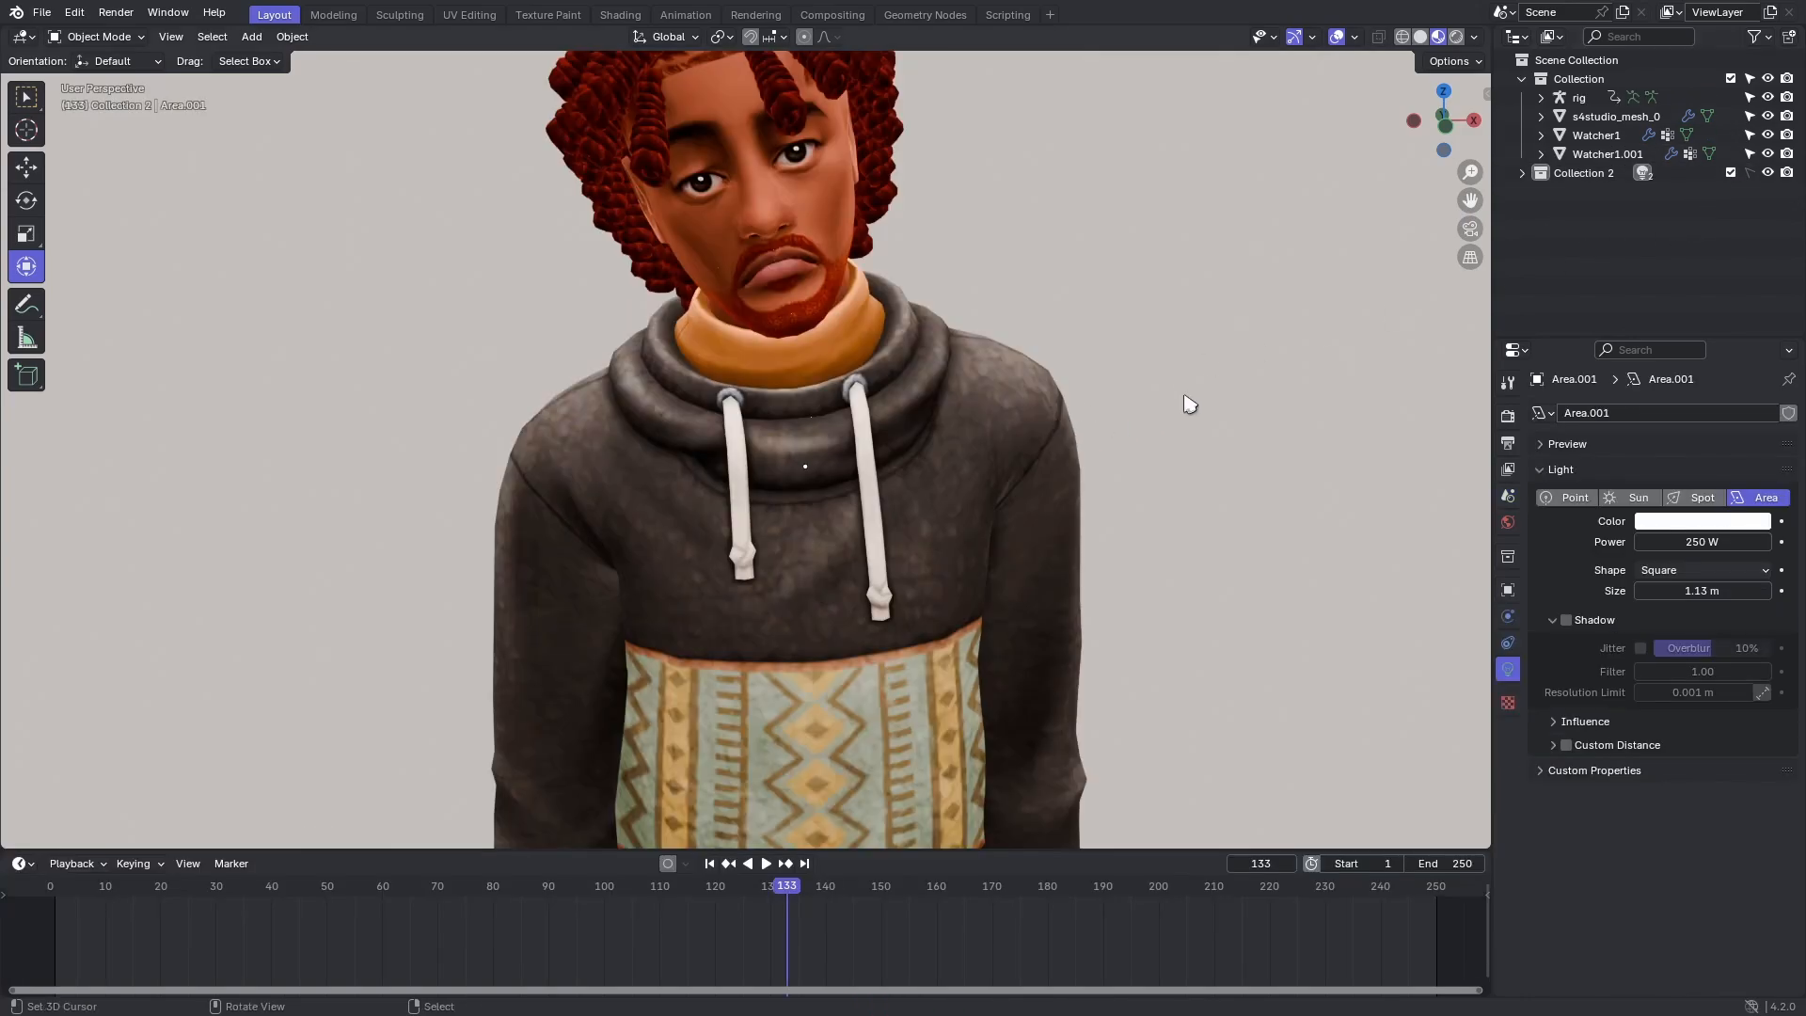
Play the animation from the start and examine the watcher character's movement close up and at full length.
{"action": "key", "text": "space"}
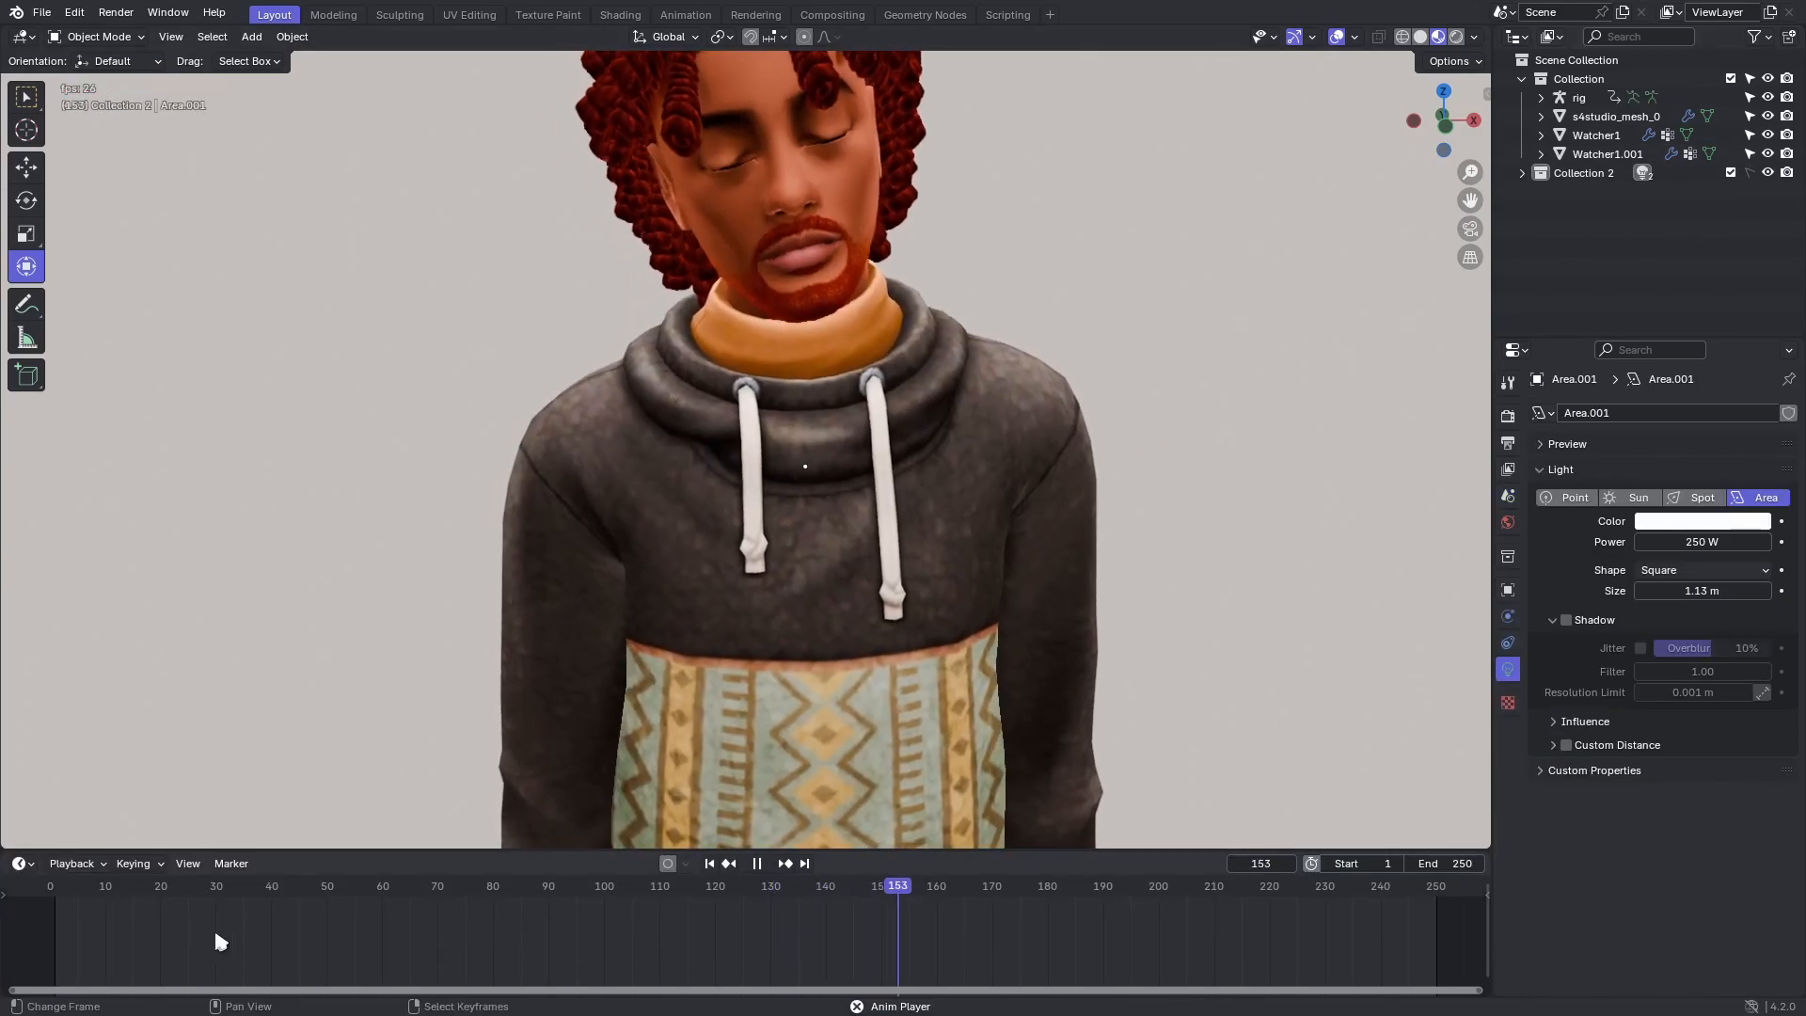
{"action": "left_click", "coordinate": [57, 915]}
{"action": "scroll", "coordinate": [975, 600], "scroll_direction": "down", "scroll_amount": 3}
{"action": "scroll", "coordinate": [983, 508], "scroll_direction": "down", "scroll_amount": 2}
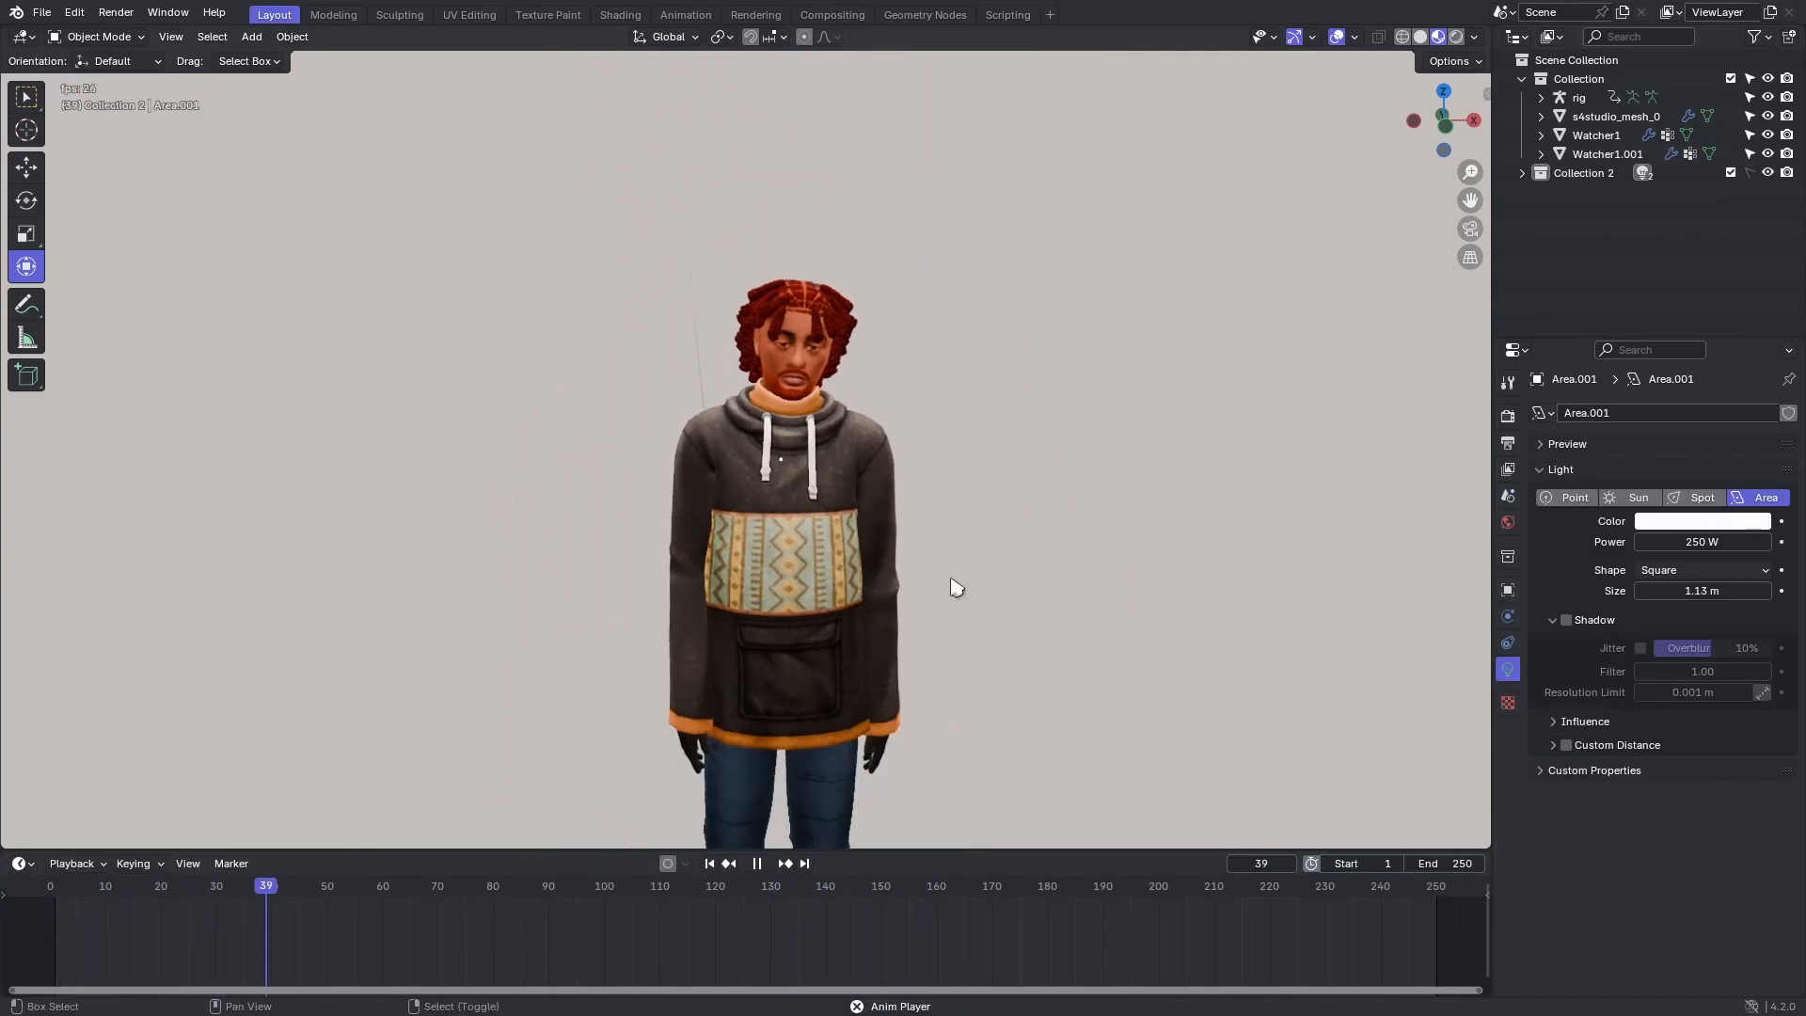
{"action": "middle_click_drag", "start_coordinate": [956, 589], "coordinate": [976, 414], "text": "shift"}
{"action": "scroll", "coordinate": [986, 386], "scroll_direction": "down", "scroll_amount": 1}
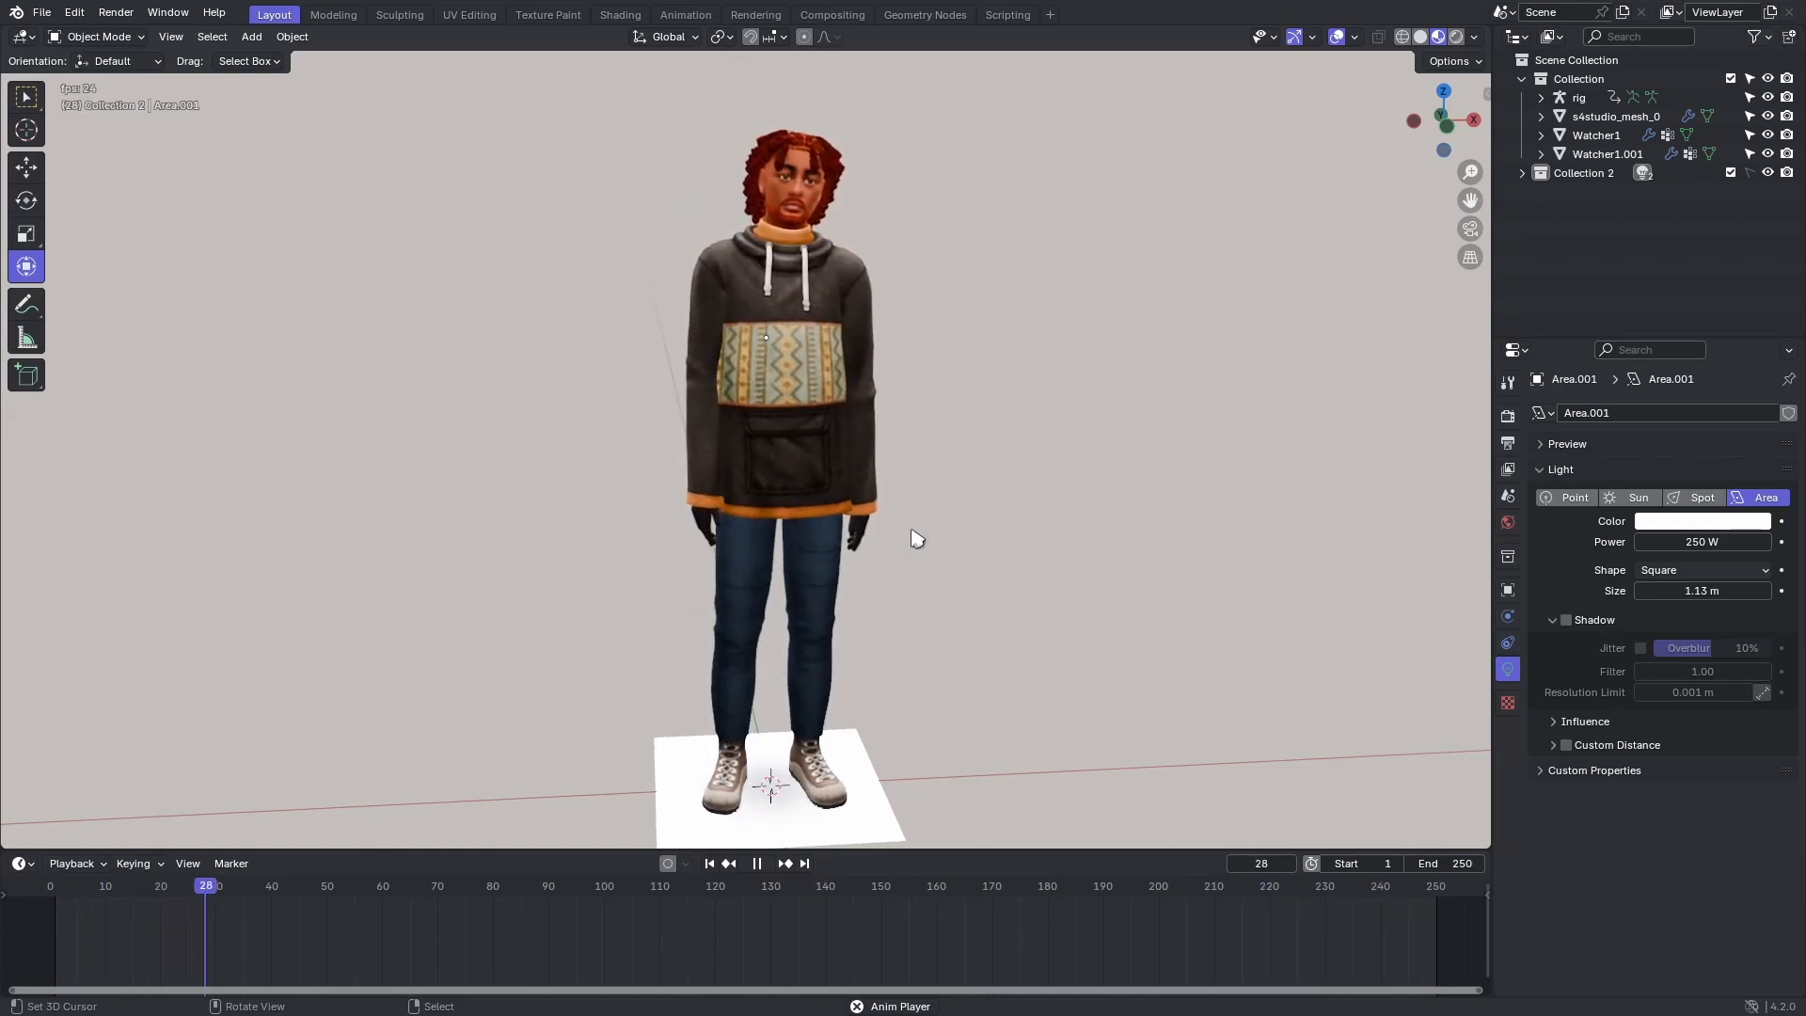
{"action": "scroll", "coordinate": [918, 538], "scroll_direction": "up", "scroll_amount": 2}
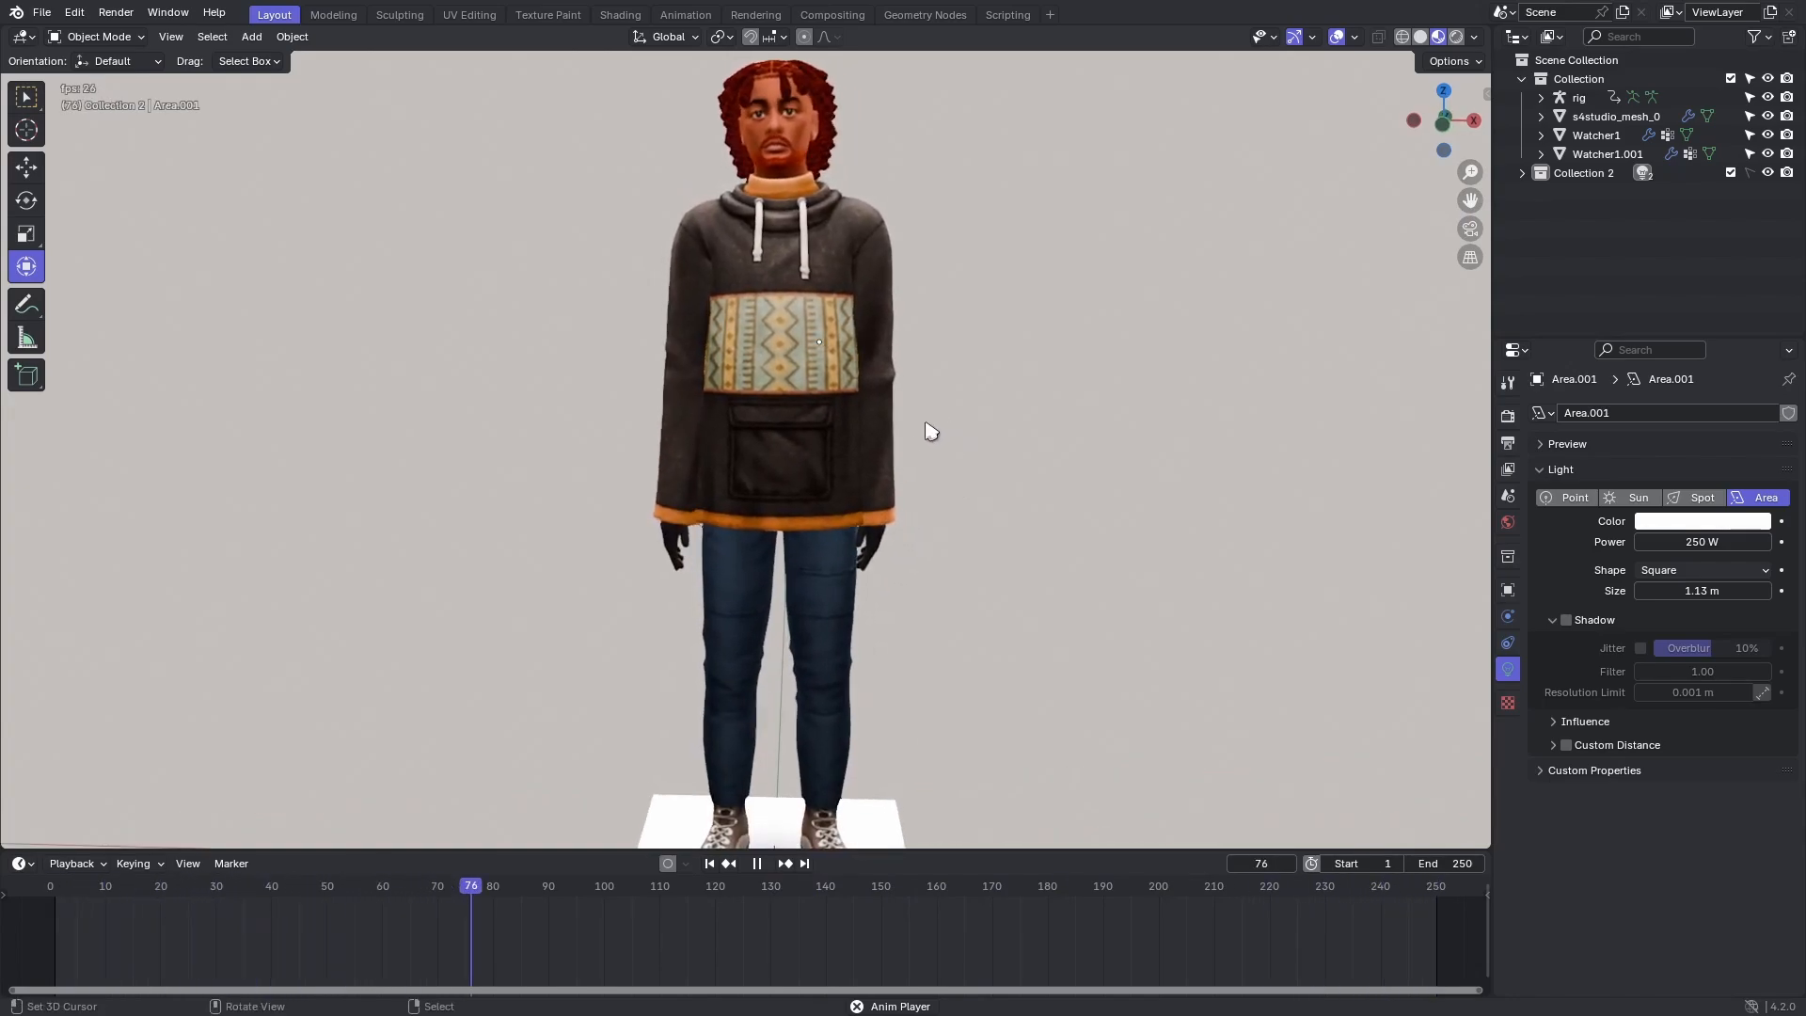
{"action": "scroll", "coordinate": [929, 438], "scroll_direction": "down", "scroll_amount": 3}
{"action": "middle_click_drag", "start_coordinate": [926, 442], "coordinate": [974, 436]}
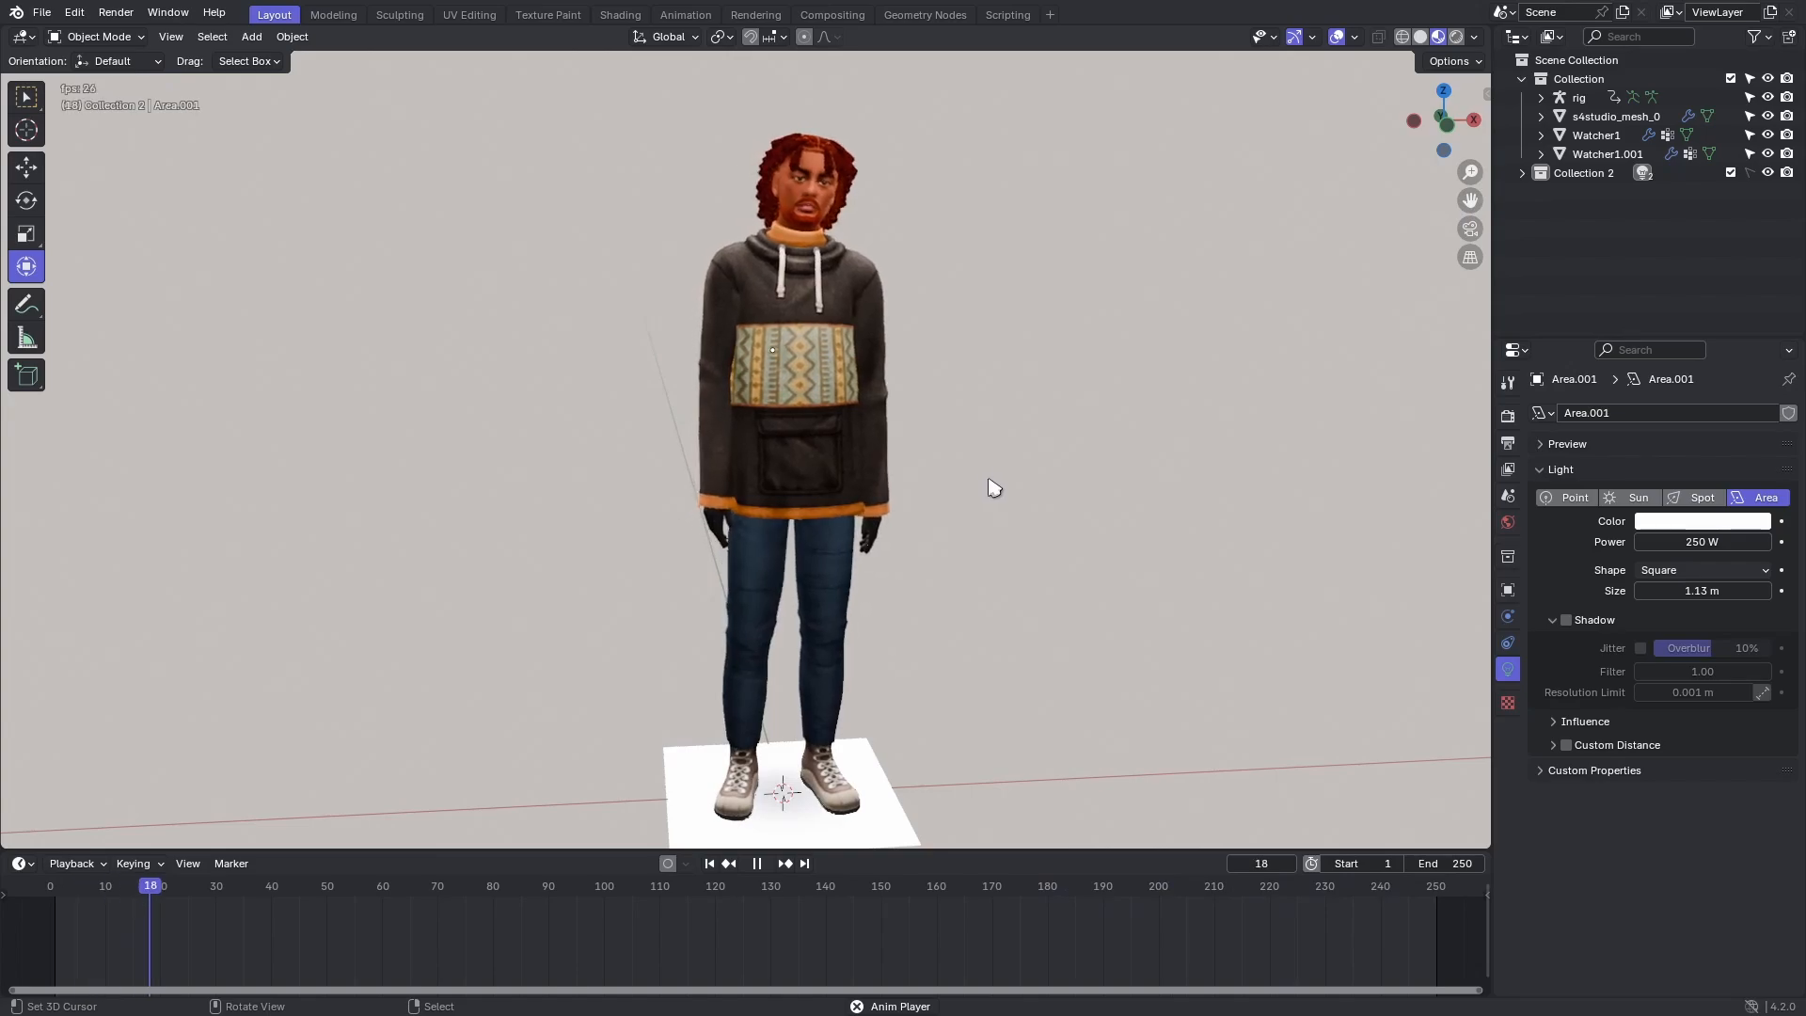
Set the scene's end frame to 279 and stop playback.
{"action": "scroll", "coordinate": [1175, 886], "scroll_direction": "down", "scroll_amount": 5}
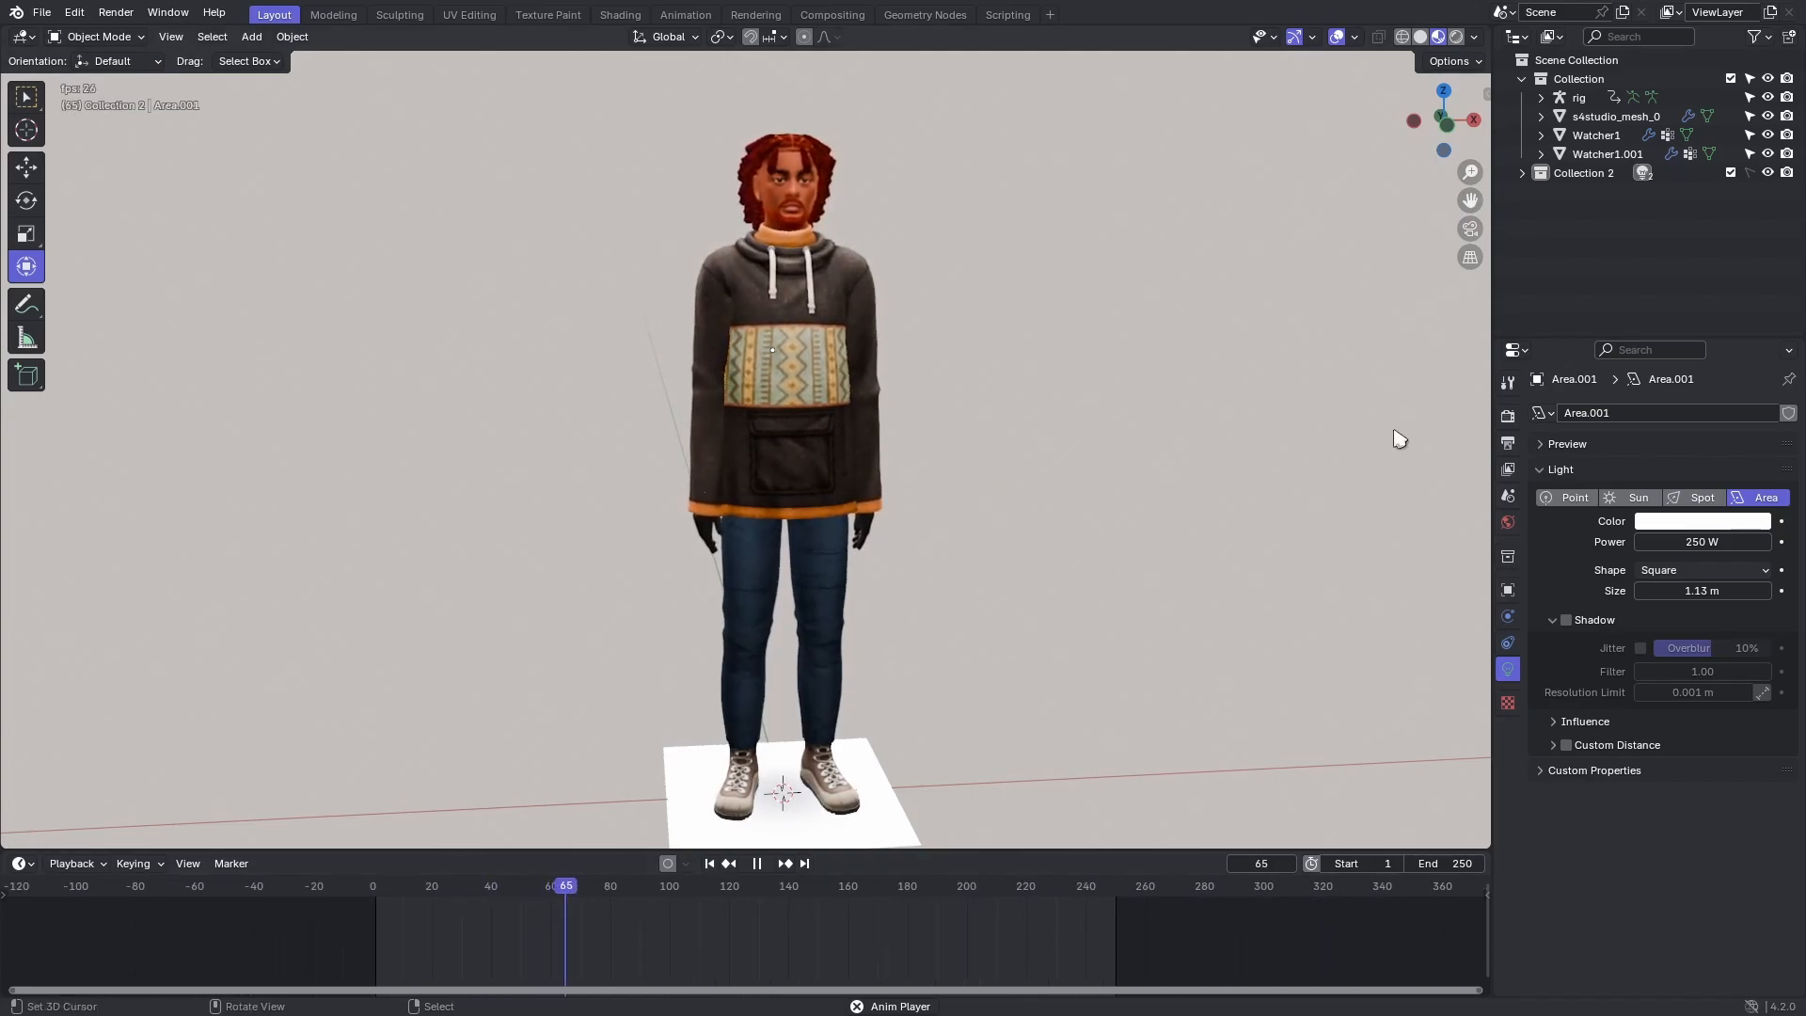
{"action": "left_click_drag", "start_coordinate": [1446, 864], "coordinate": [1469, 863]}
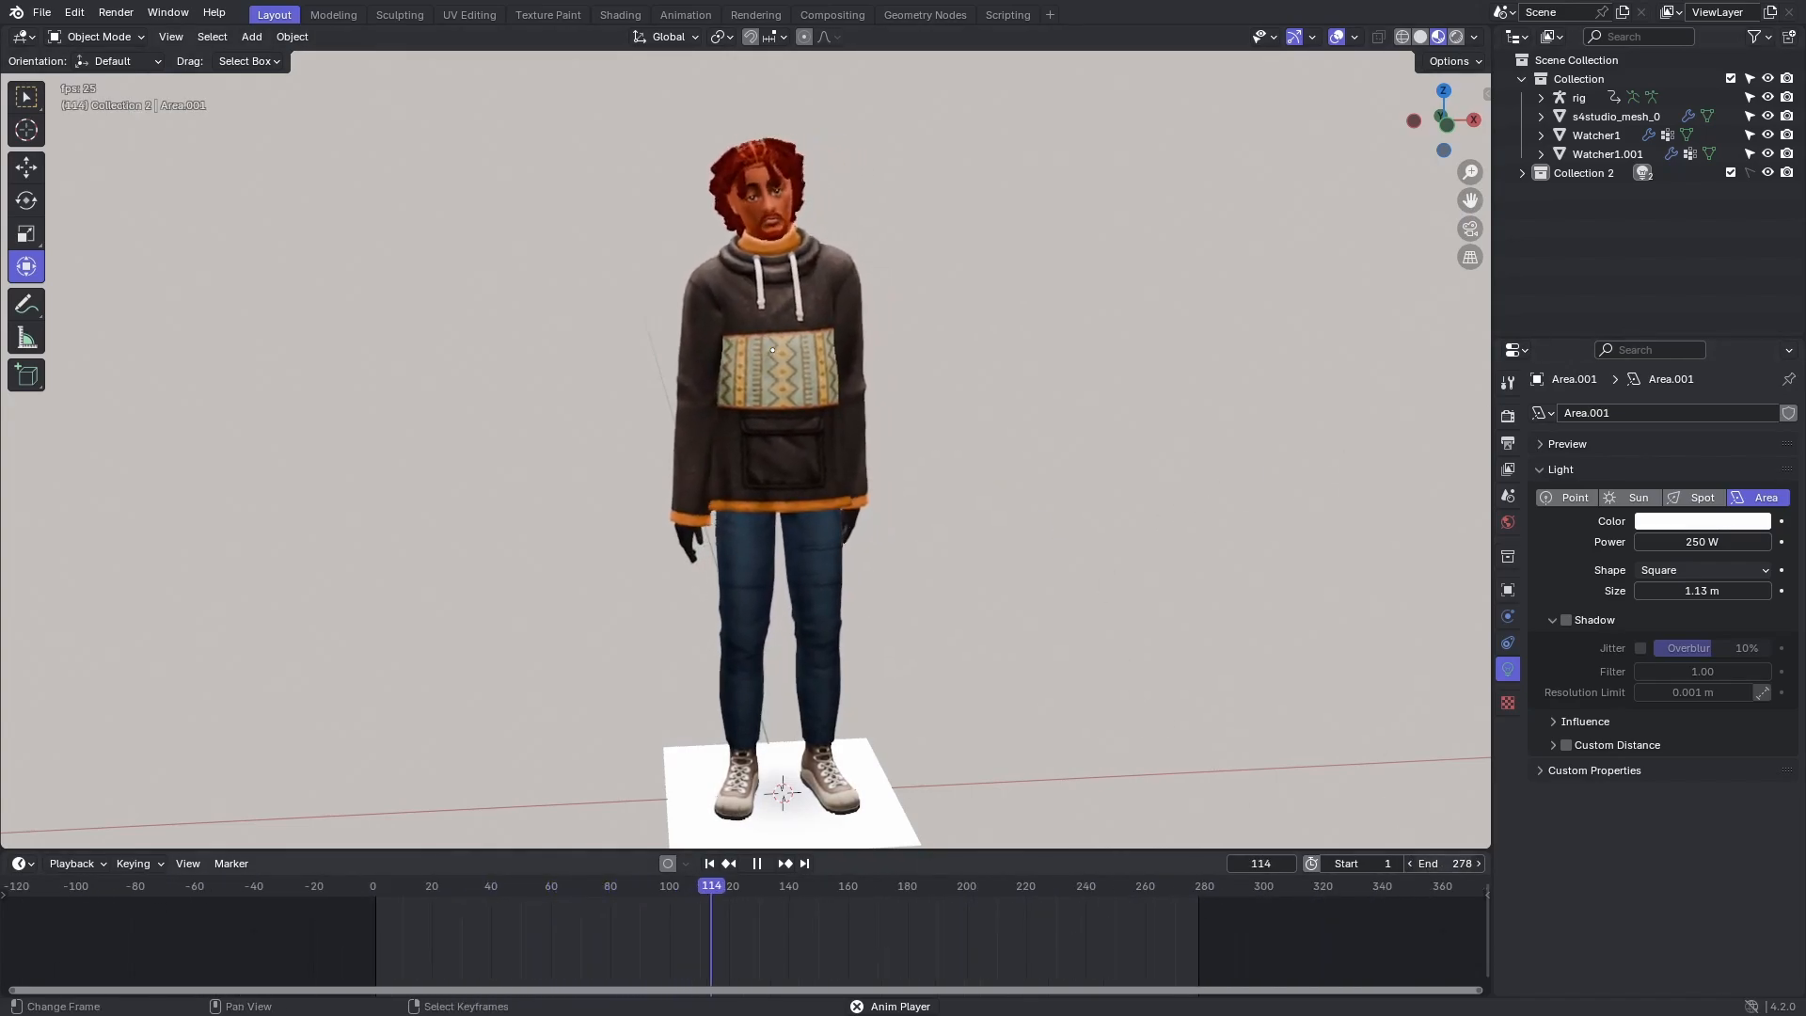
{"action": "key", "text": "space"}
Select the rig, switch it to Pose Mode and extend the scene's end frame towards its last keyframes.
{"action": "left_click", "coordinate": [1581, 102]}
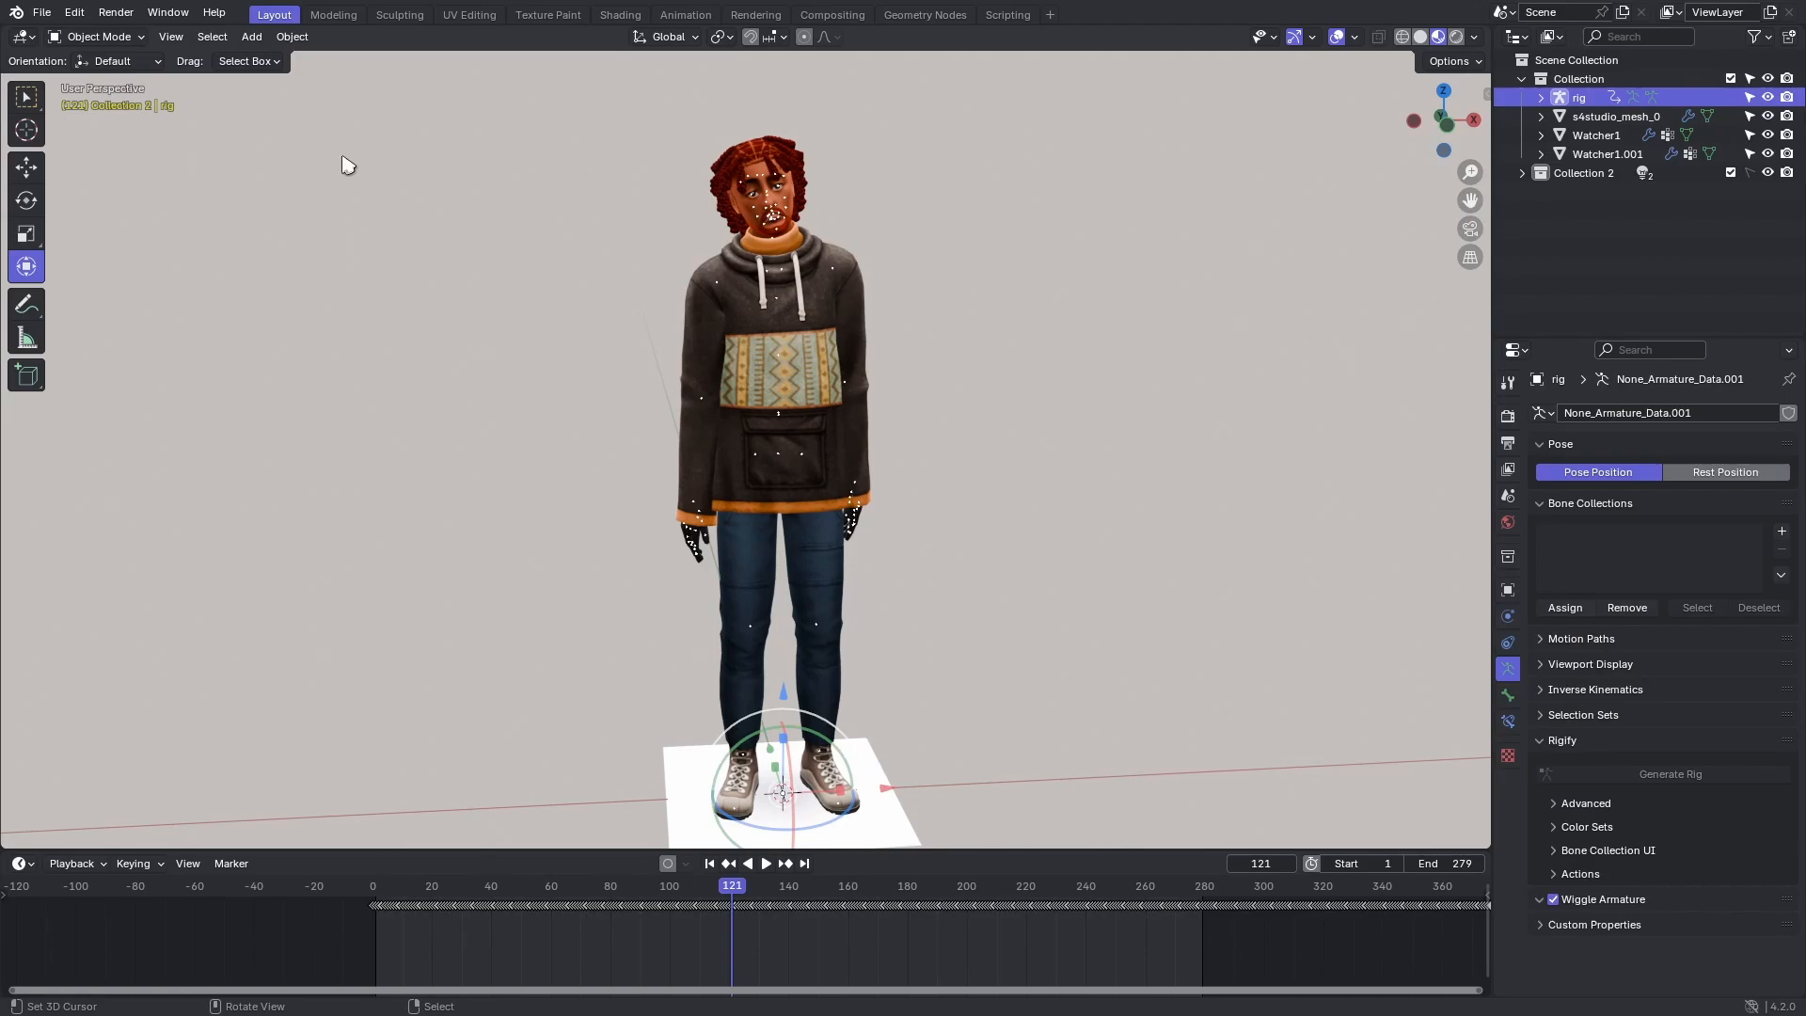
{"action": "left_click", "coordinate": [96, 37]}
{"action": "left_click", "coordinate": [94, 103]}
{"action": "scroll", "coordinate": [1060, 941], "scroll_direction": "down", "scroll_amount": 3}
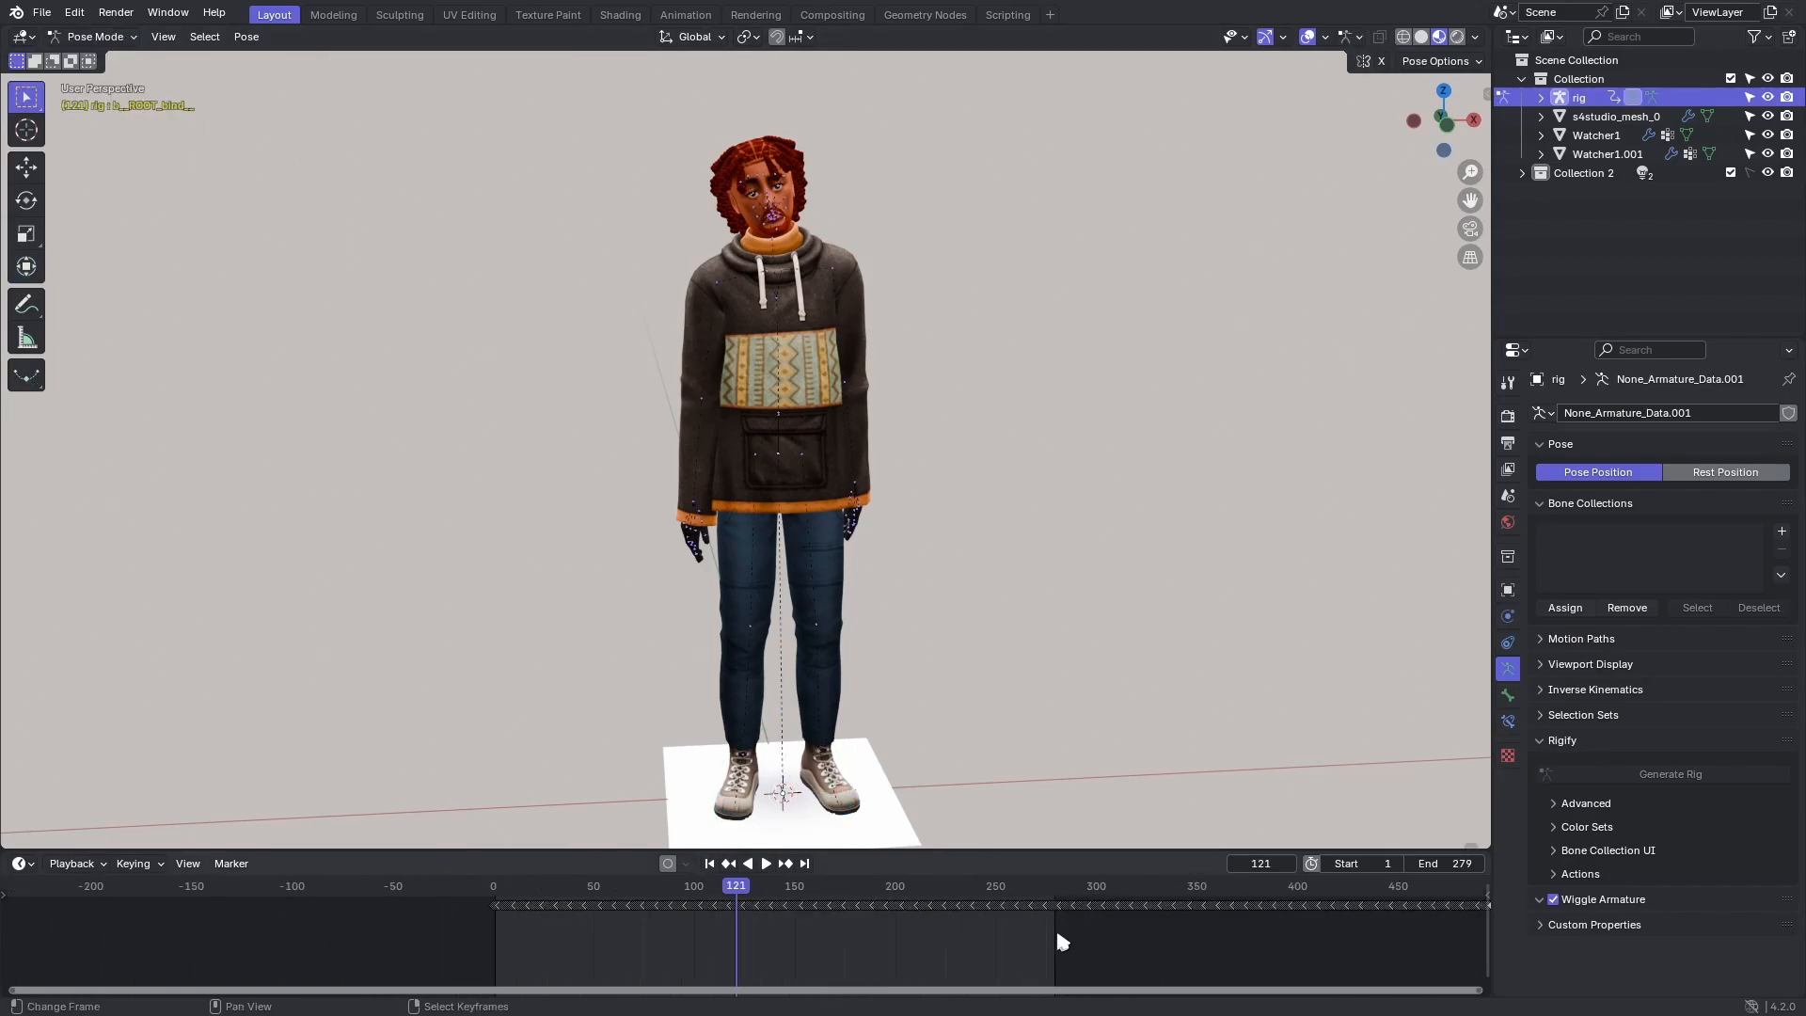
{"action": "middle_click_drag", "start_coordinate": [1032, 941], "coordinate": [484, 956]}
{"action": "scroll", "coordinate": [1205, 958], "scroll_direction": "up", "scroll_amount": 8}
{"action": "middle_click_drag", "start_coordinate": [1127, 951], "coordinate": [871, 954]}
{"action": "left_click_drag", "start_coordinate": [1468, 863], "coordinate": [1595, 864]}
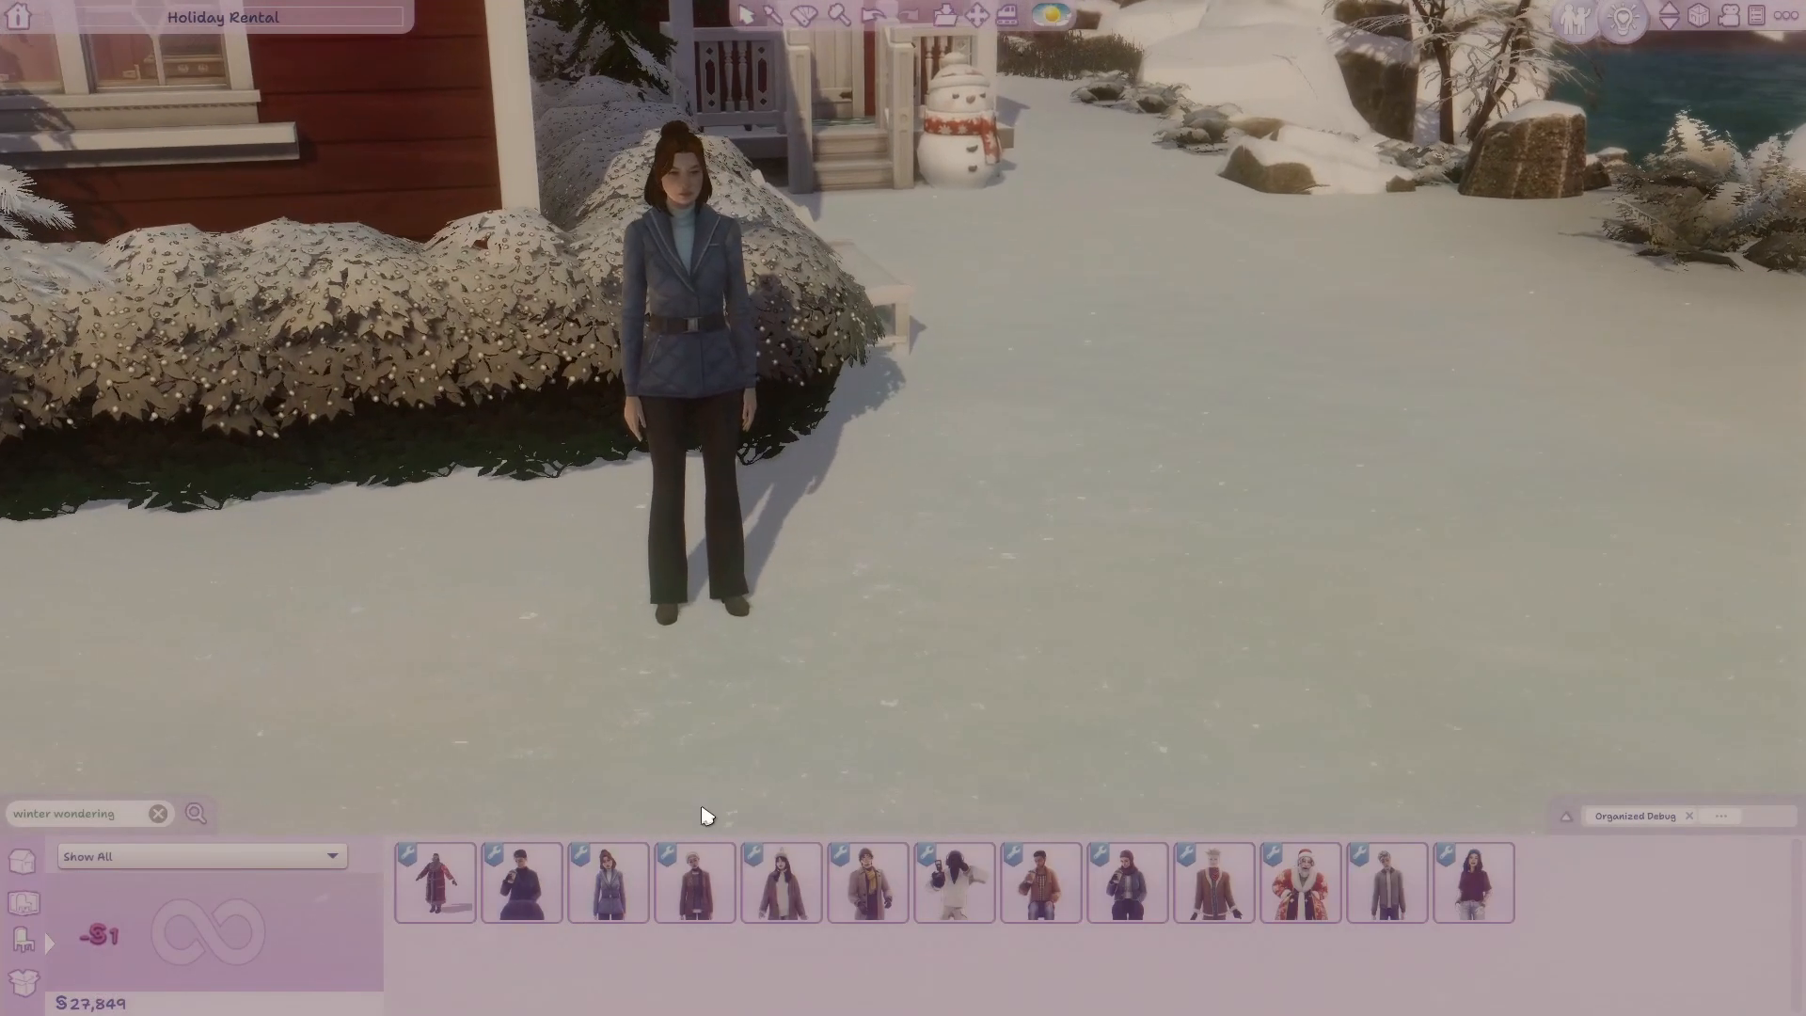
Switch to The Sims 4 and place the brown-jacketed Winter Wondering NPC on the snow beside the blue-coated Sim.
{"action": "left_click", "coordinate": [695, 883]}
{"action": "left_click", "coordinate": [930, 565]}
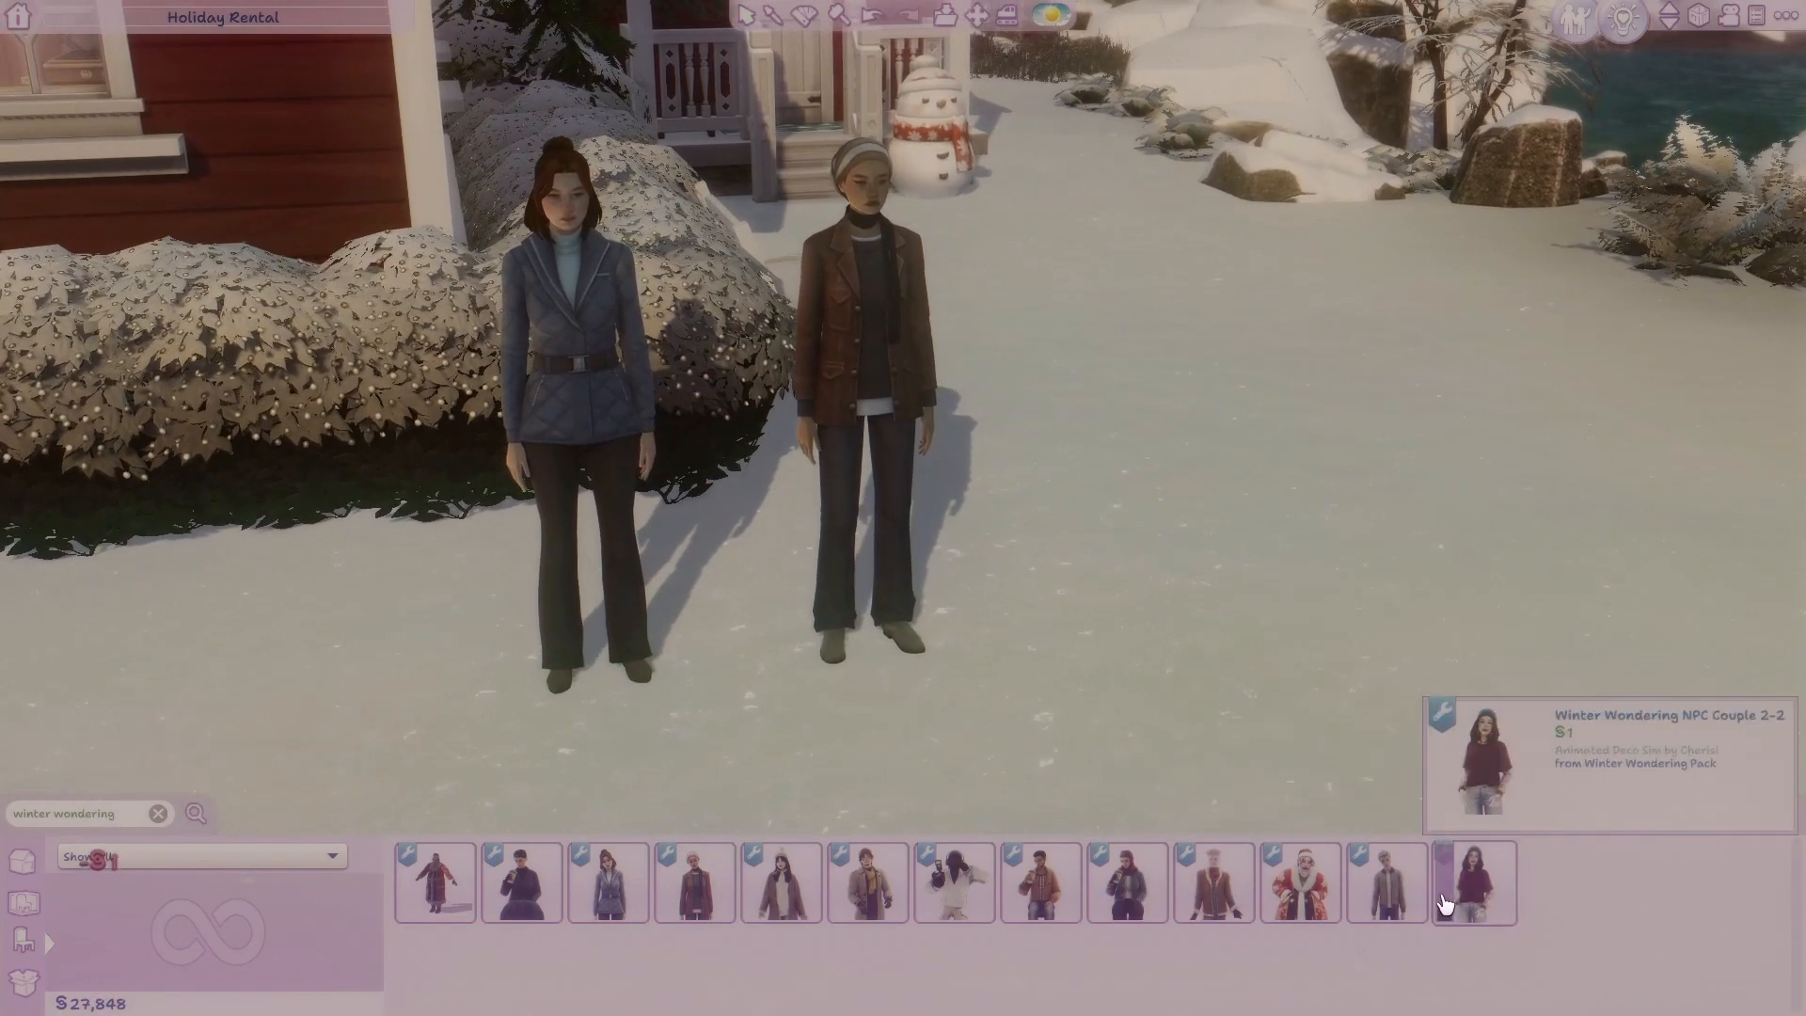
Place the green-jacketed Winter Wondering NPC WatcherV4 (Animation 1) on the snow beside the brown-jacketed NPC.
{"action": "left_click", "coordinate": [1387, 882]}
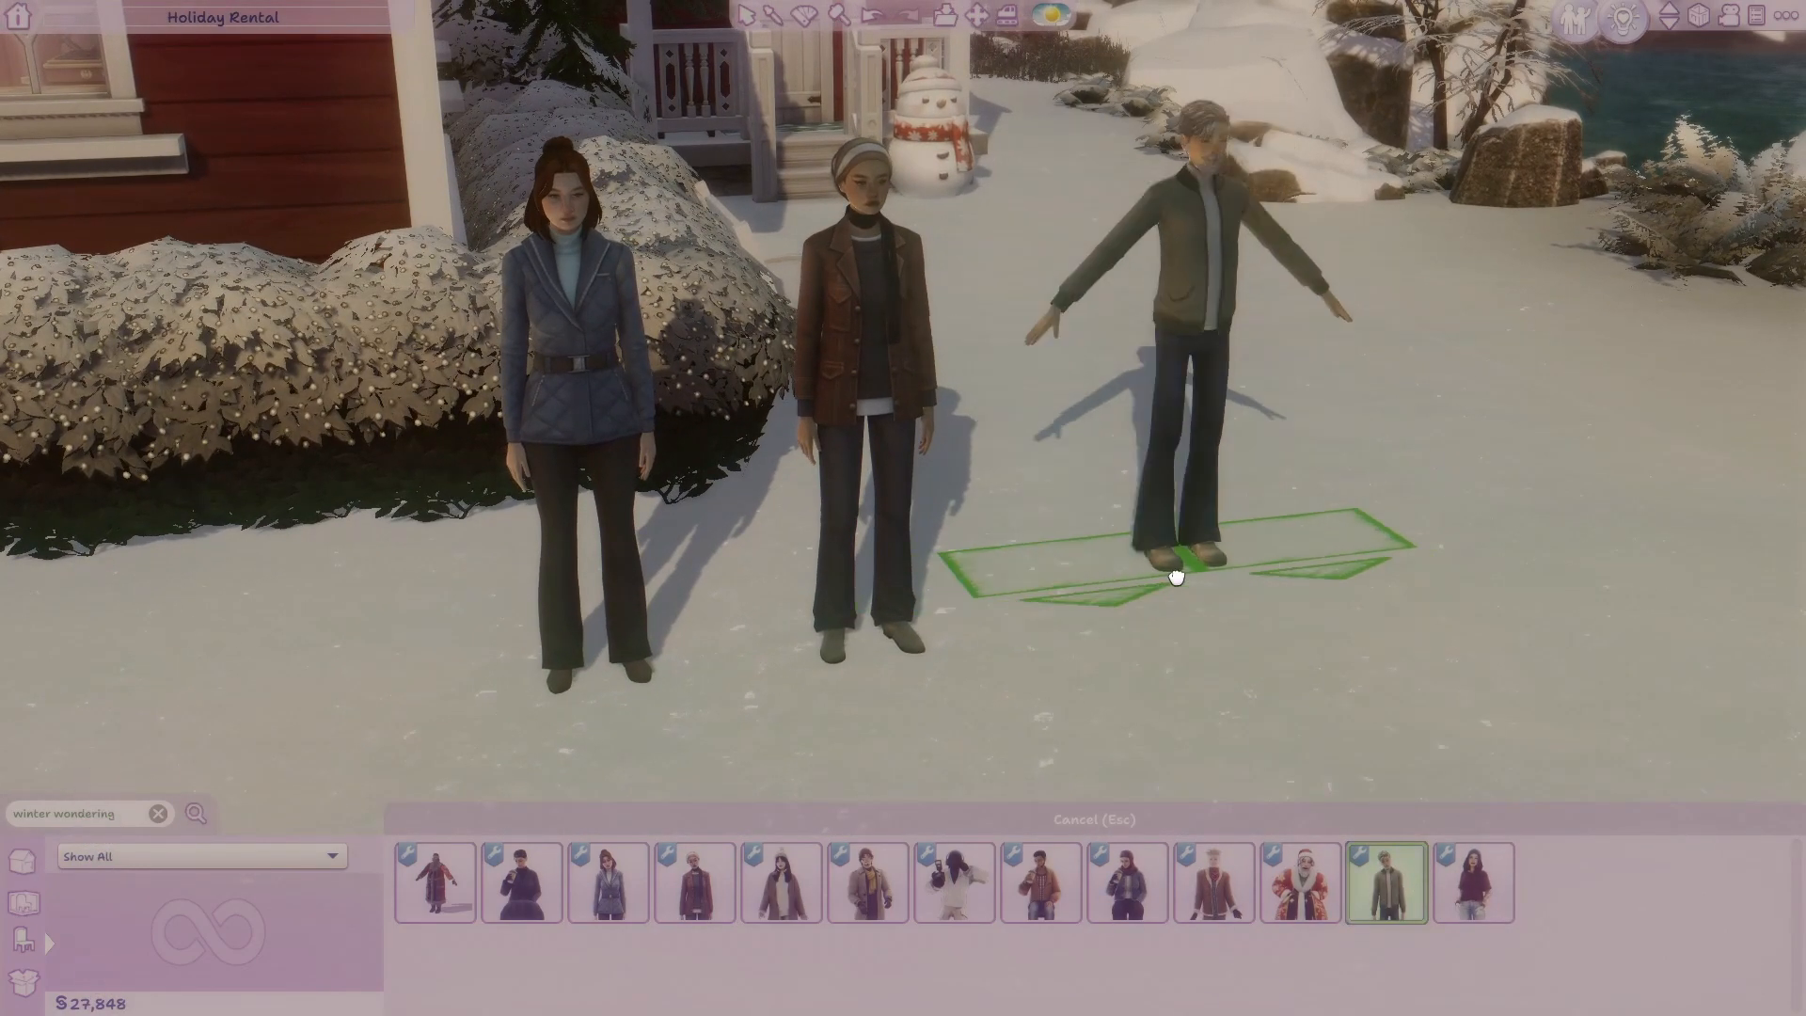
{"action": "left_click", "coordinate": [1197, 599]}
{"action": "left_click", "coordinate": [1272, 535]}
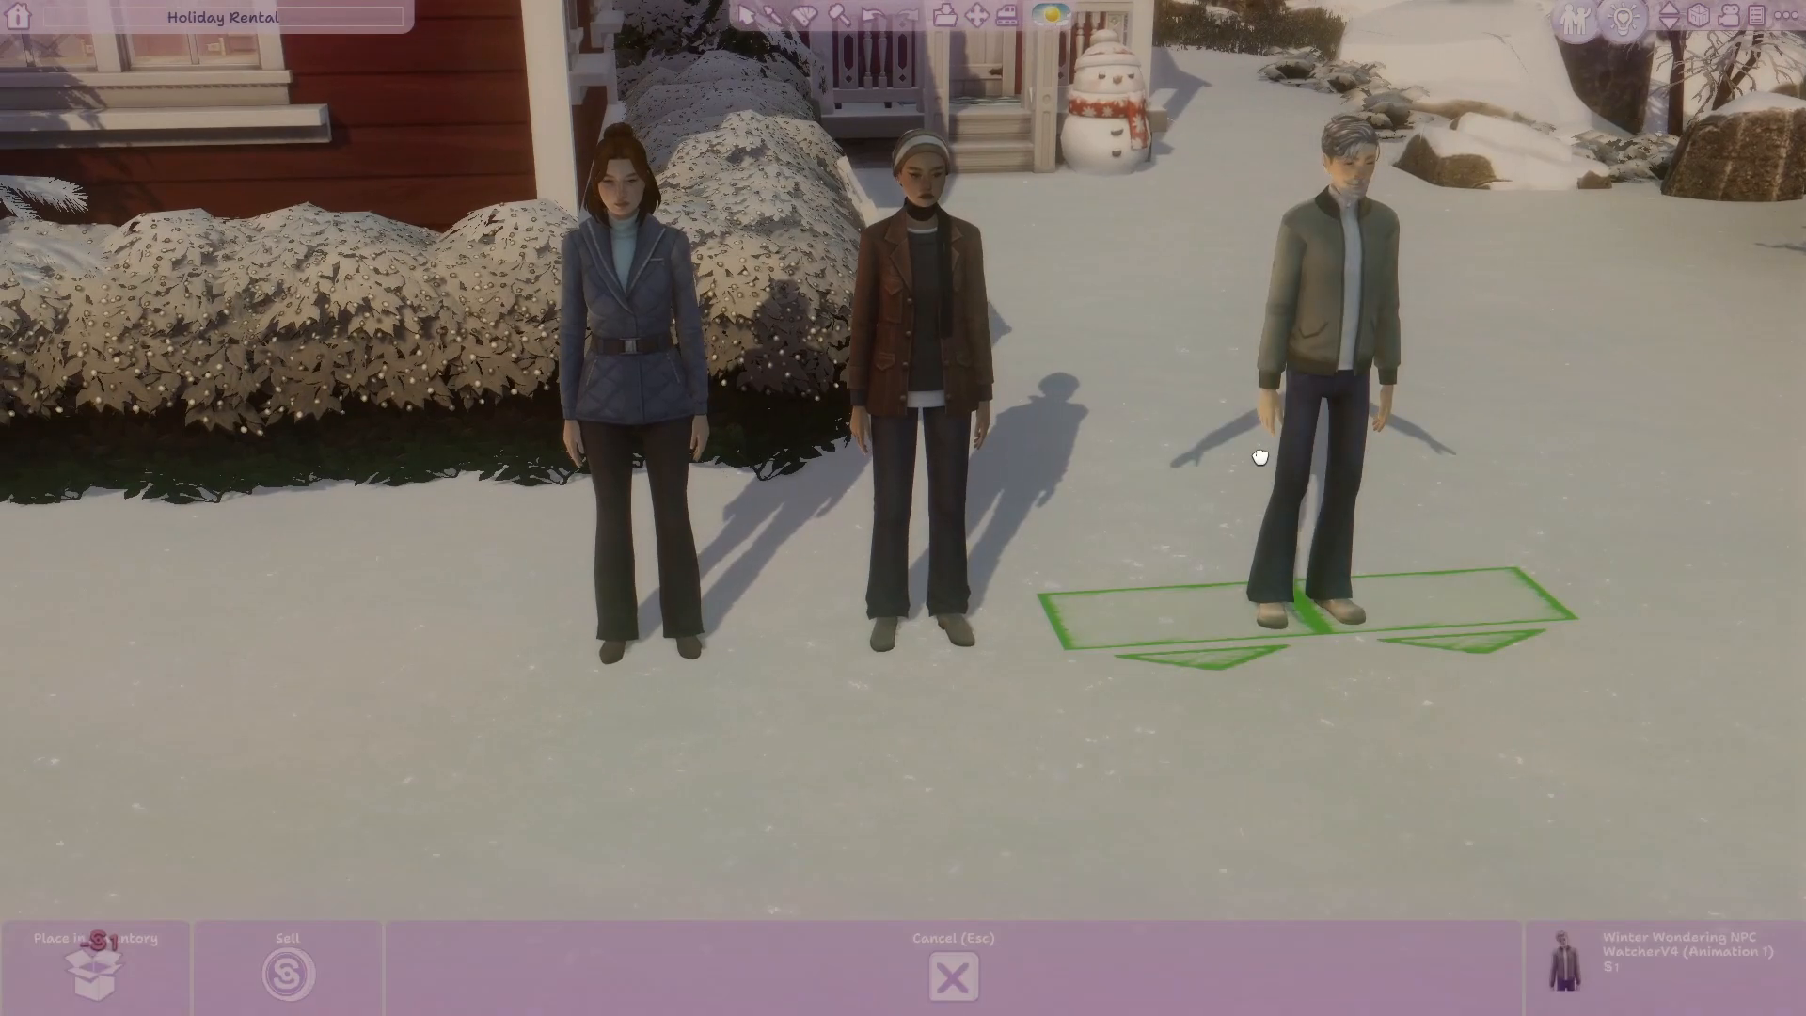
{"action": "left_click", "coordinate": [1239, 475]}
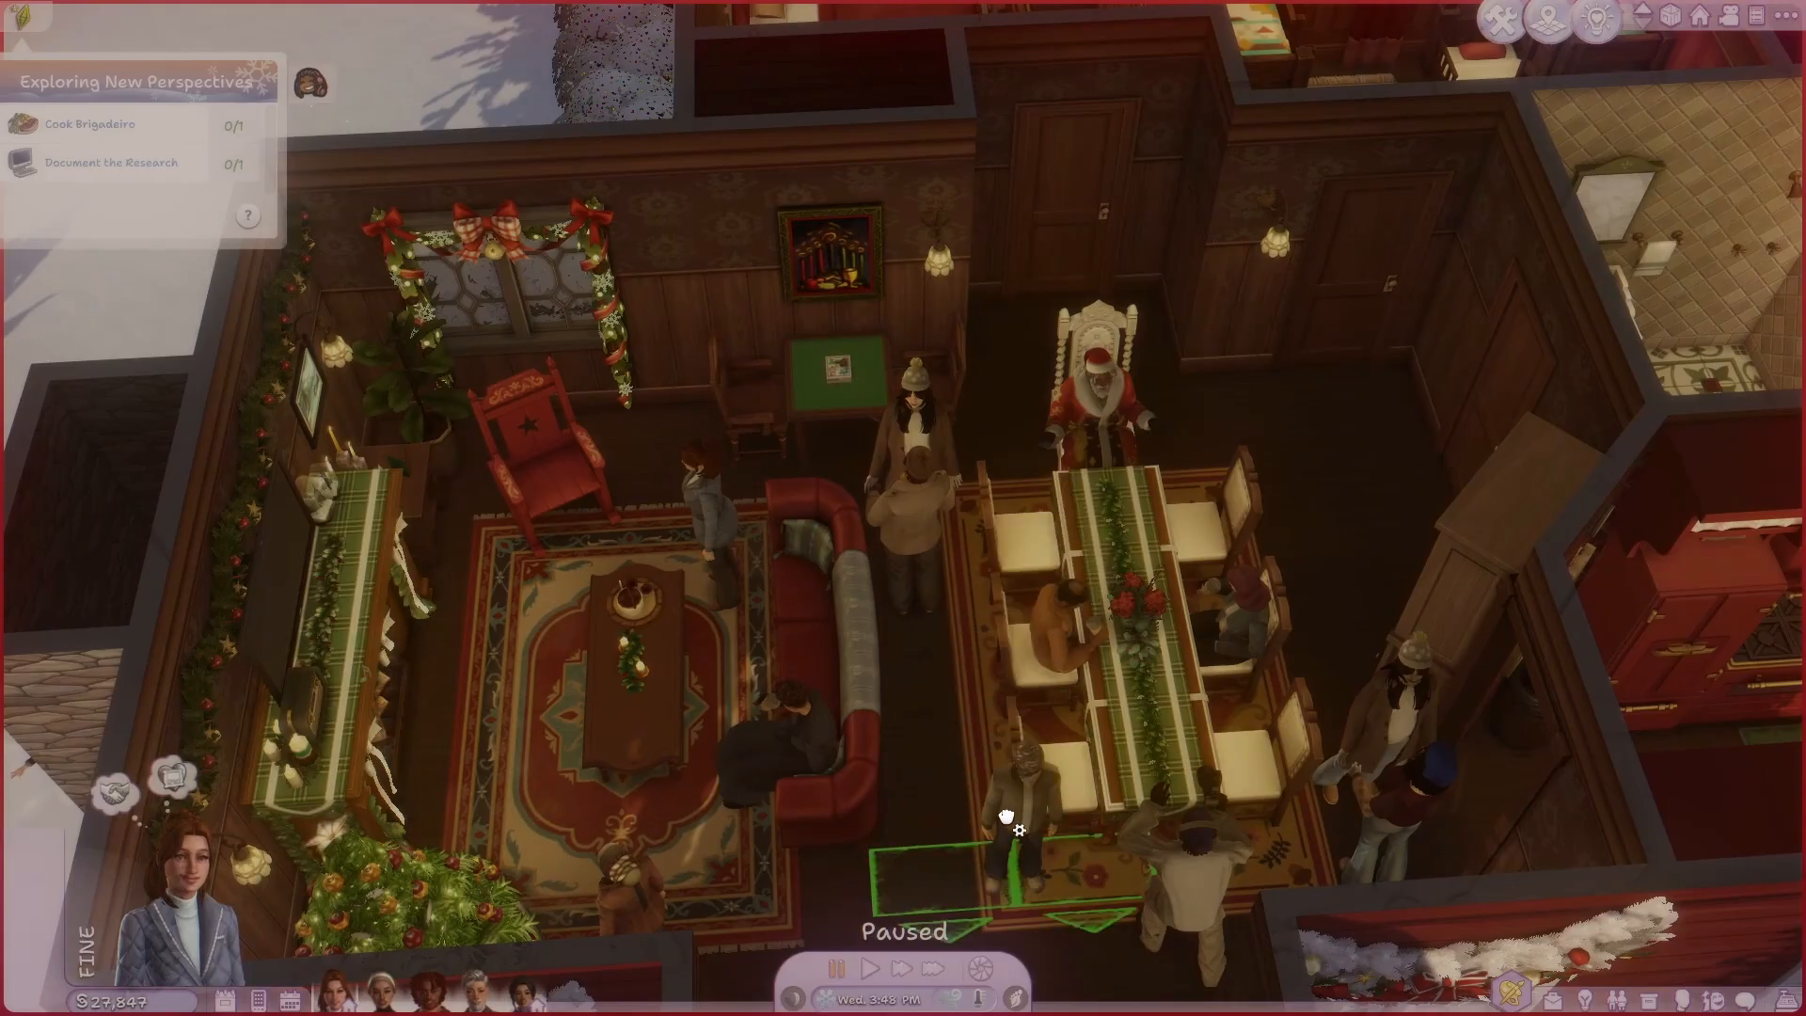
Rotate the green-jacketed watcher diagonally and set him down at the near end of the dining table.
{"action": "key", "text": "period"}
{"action": "key", "text": "period"}
{"action": "key", "text": "period"}
{"action": "key", "text": "period"}
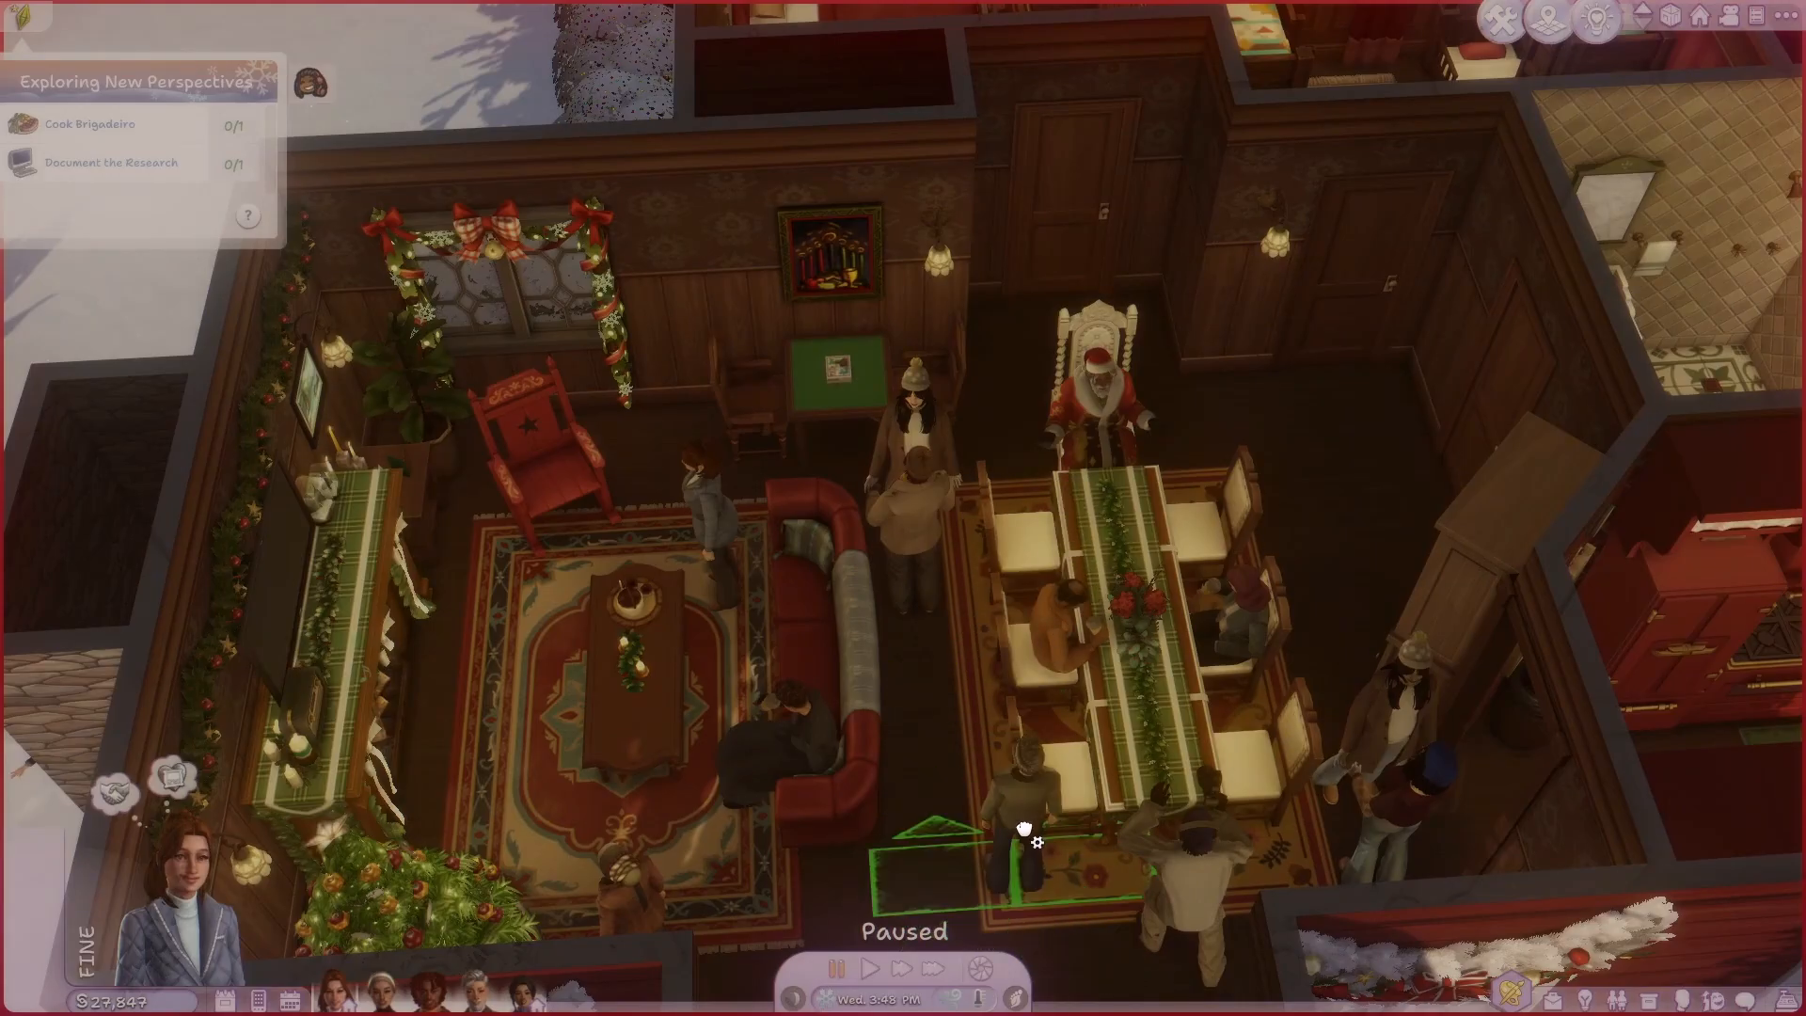
{"action": "left_click", "coordinate": [1024, 829]}
{"action": "left_click", "coordinate": [1028, 815]}
{"action": "key", "text": "period"}
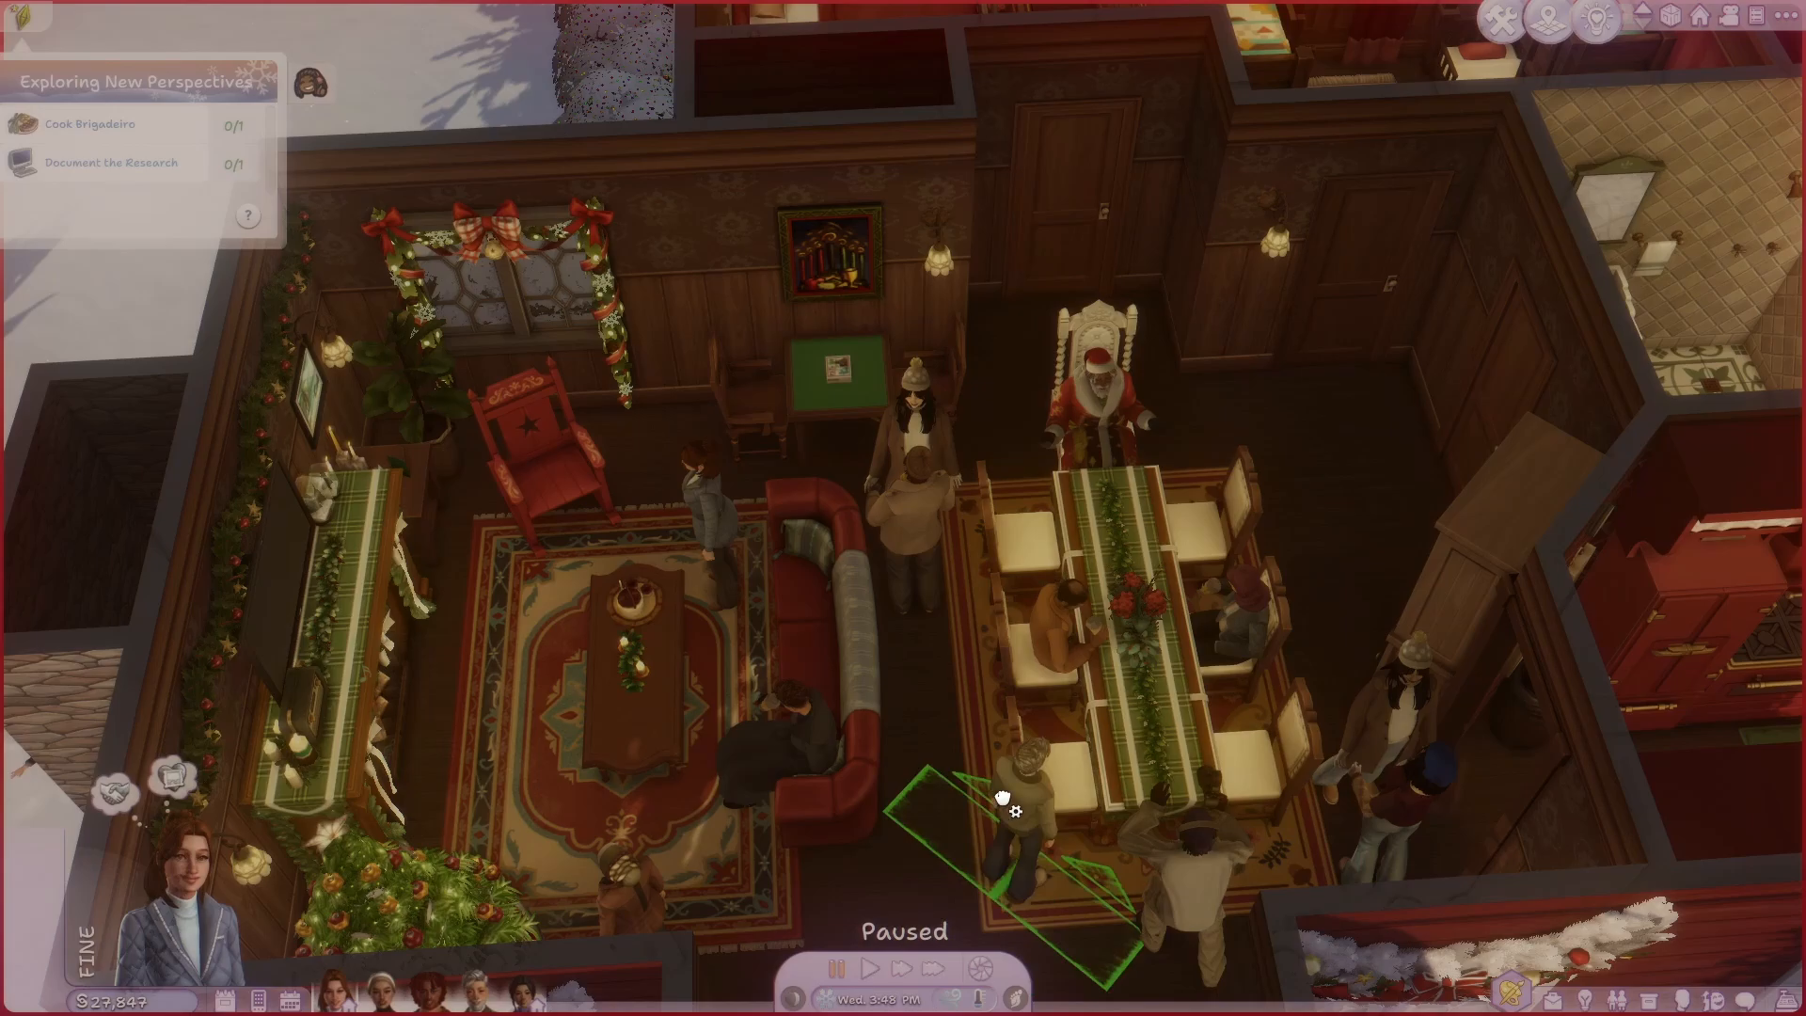
{"action": "left_click", "coordinate": [1003, 797]}
{"action": "scroll", "coordinate": [1081, 804], "scroll_direction": "up", "scroll_amount": 3}
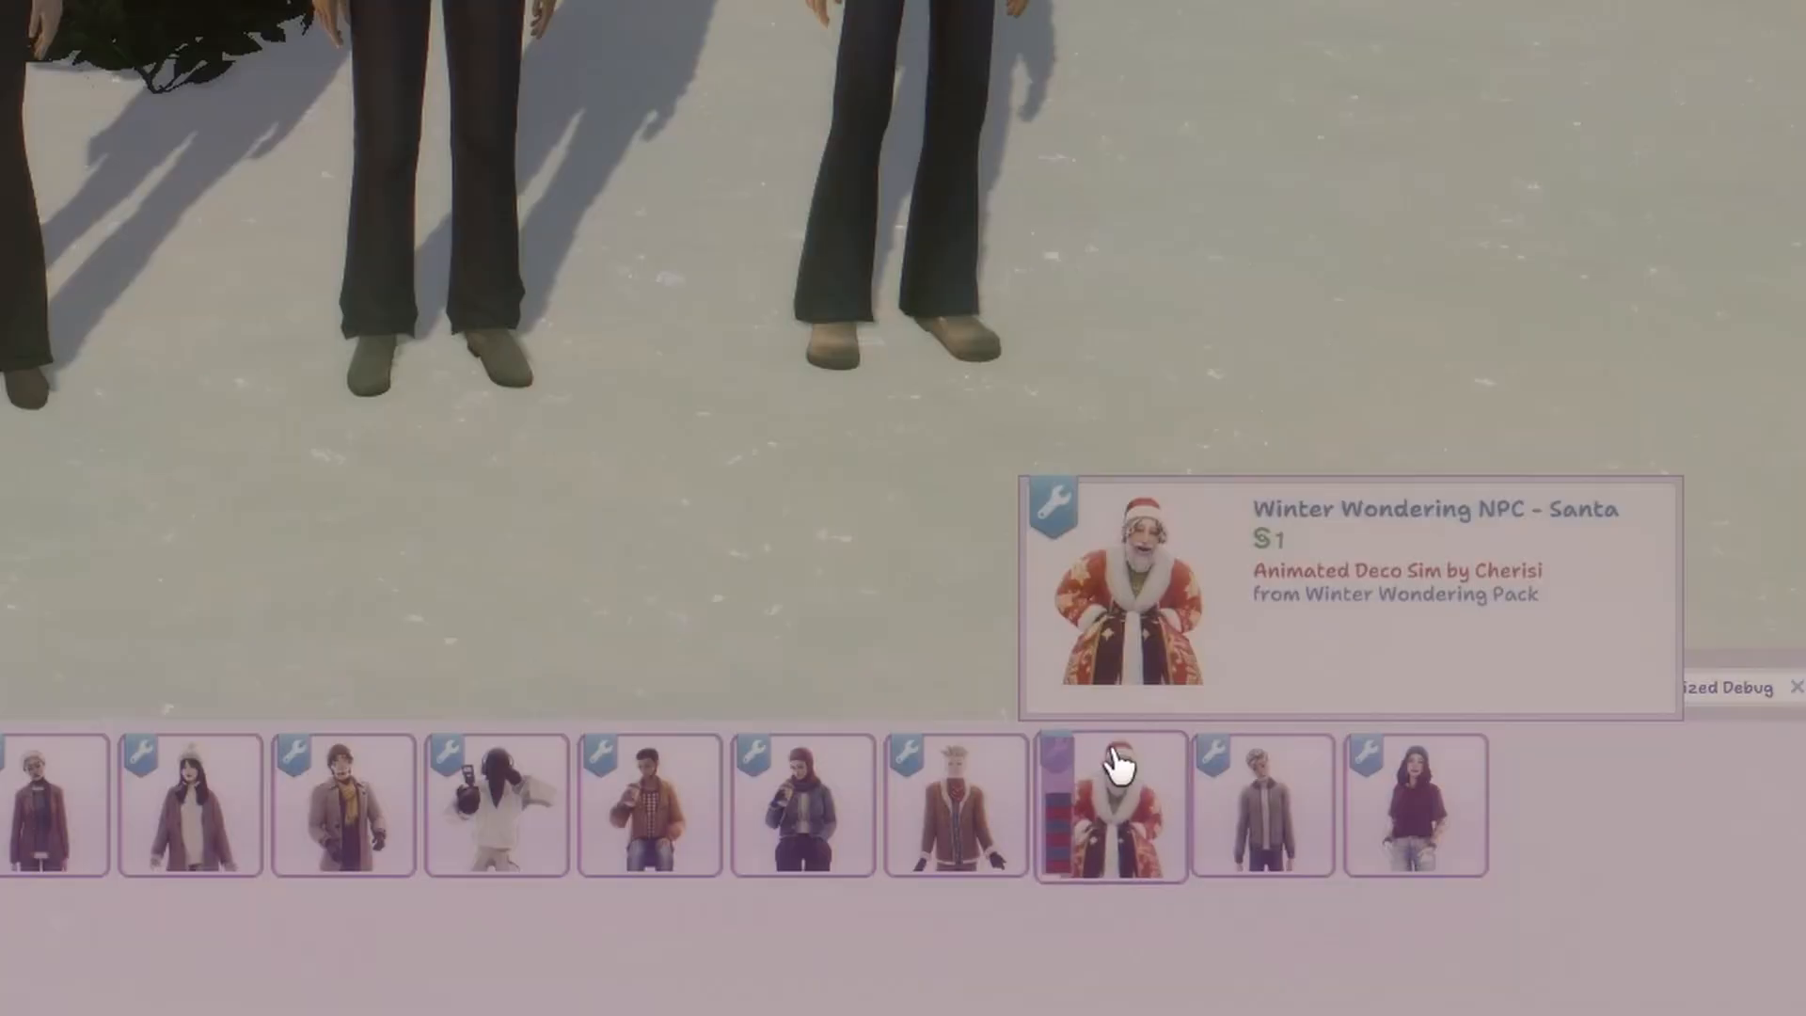
Preview the swatches of Winter Wondering NPC - Santa, including the blue coat variant.
{"action": "left_click", "coordinate": [1087, 830]}
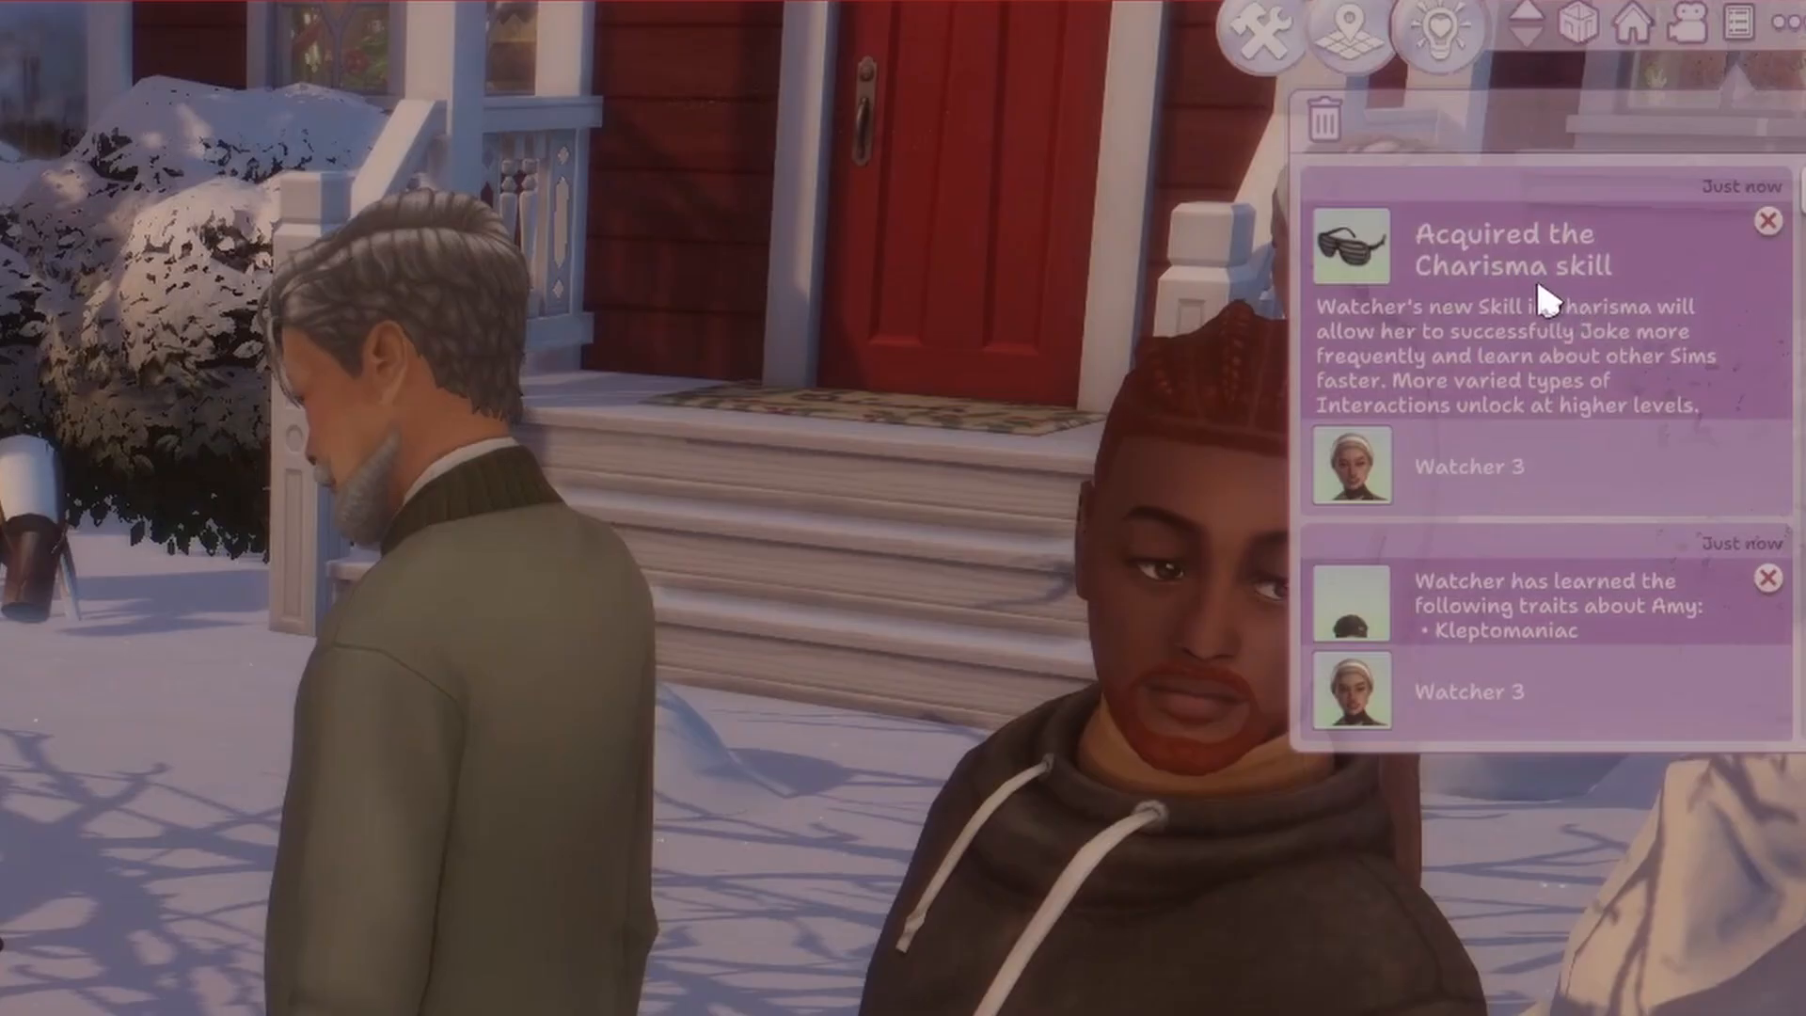
{"action": "scroll", "coordinate": [1502, 492], "scroll_direction": "down", "scroll_amount": 2}
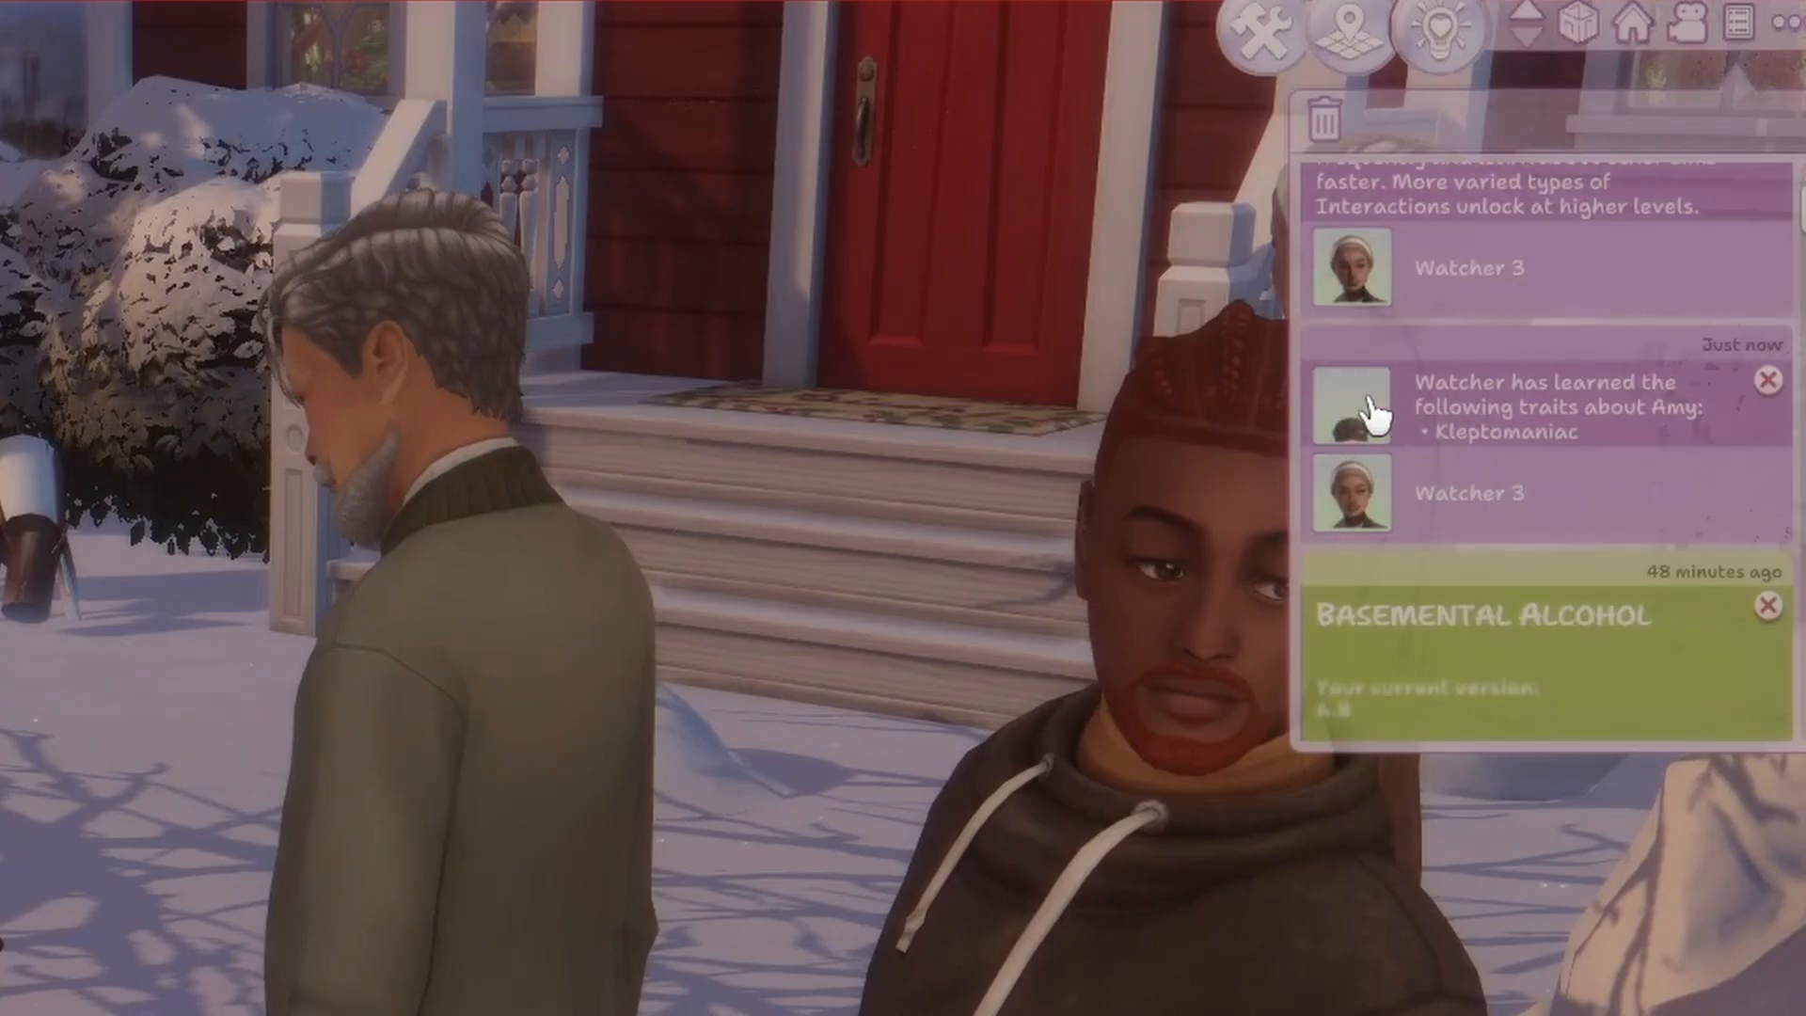
Resume the game at normal speed and examine the deco Sims from several angles around the holiday living room.
{"action": "scroll", "coordinate": [694, 472], "scroll_direction": "down", "scroll_amount": 5}
{"action": "middle_click_drag", "start_coordinate": [694, 472], "coordinate": [1268, 649]}
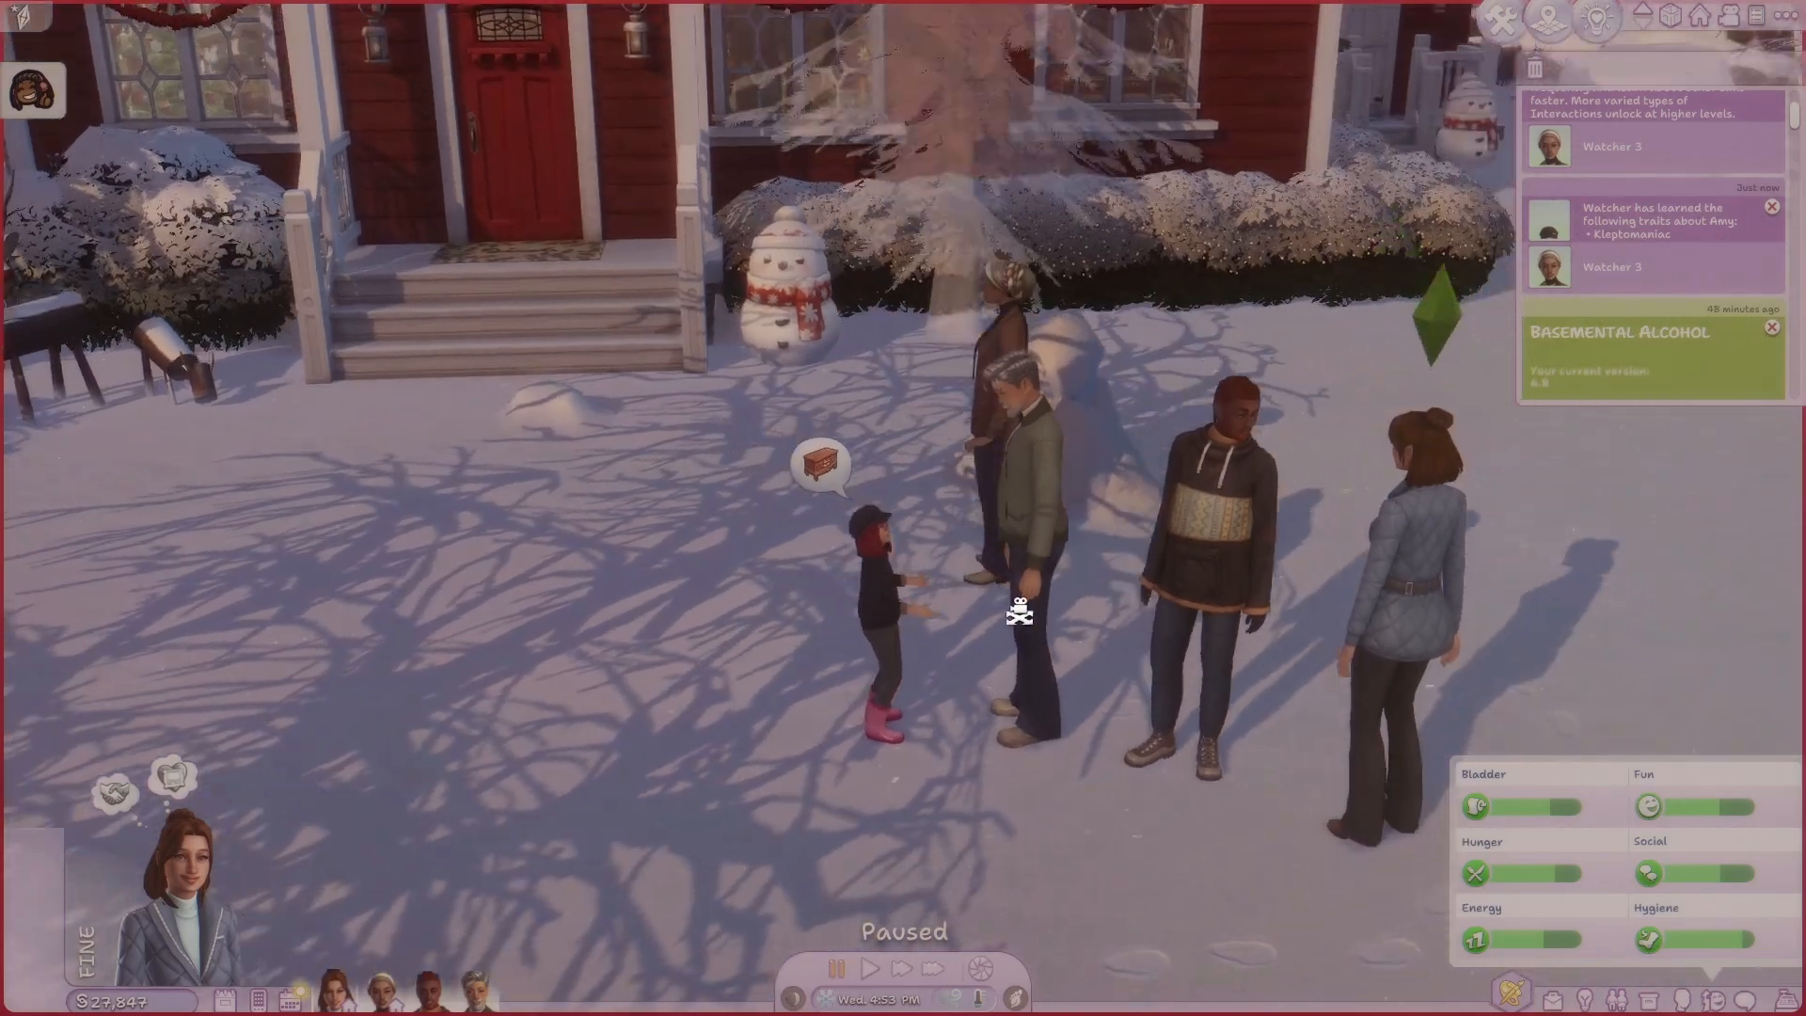
{"action": "right_click_drag", "start_coordinate": [1268, 649], "coordinate": [978, 222]}
{"action": "scroll", "coordinate": [1229, 459], "scroll_direction": "down", "scroll_amount": 4}
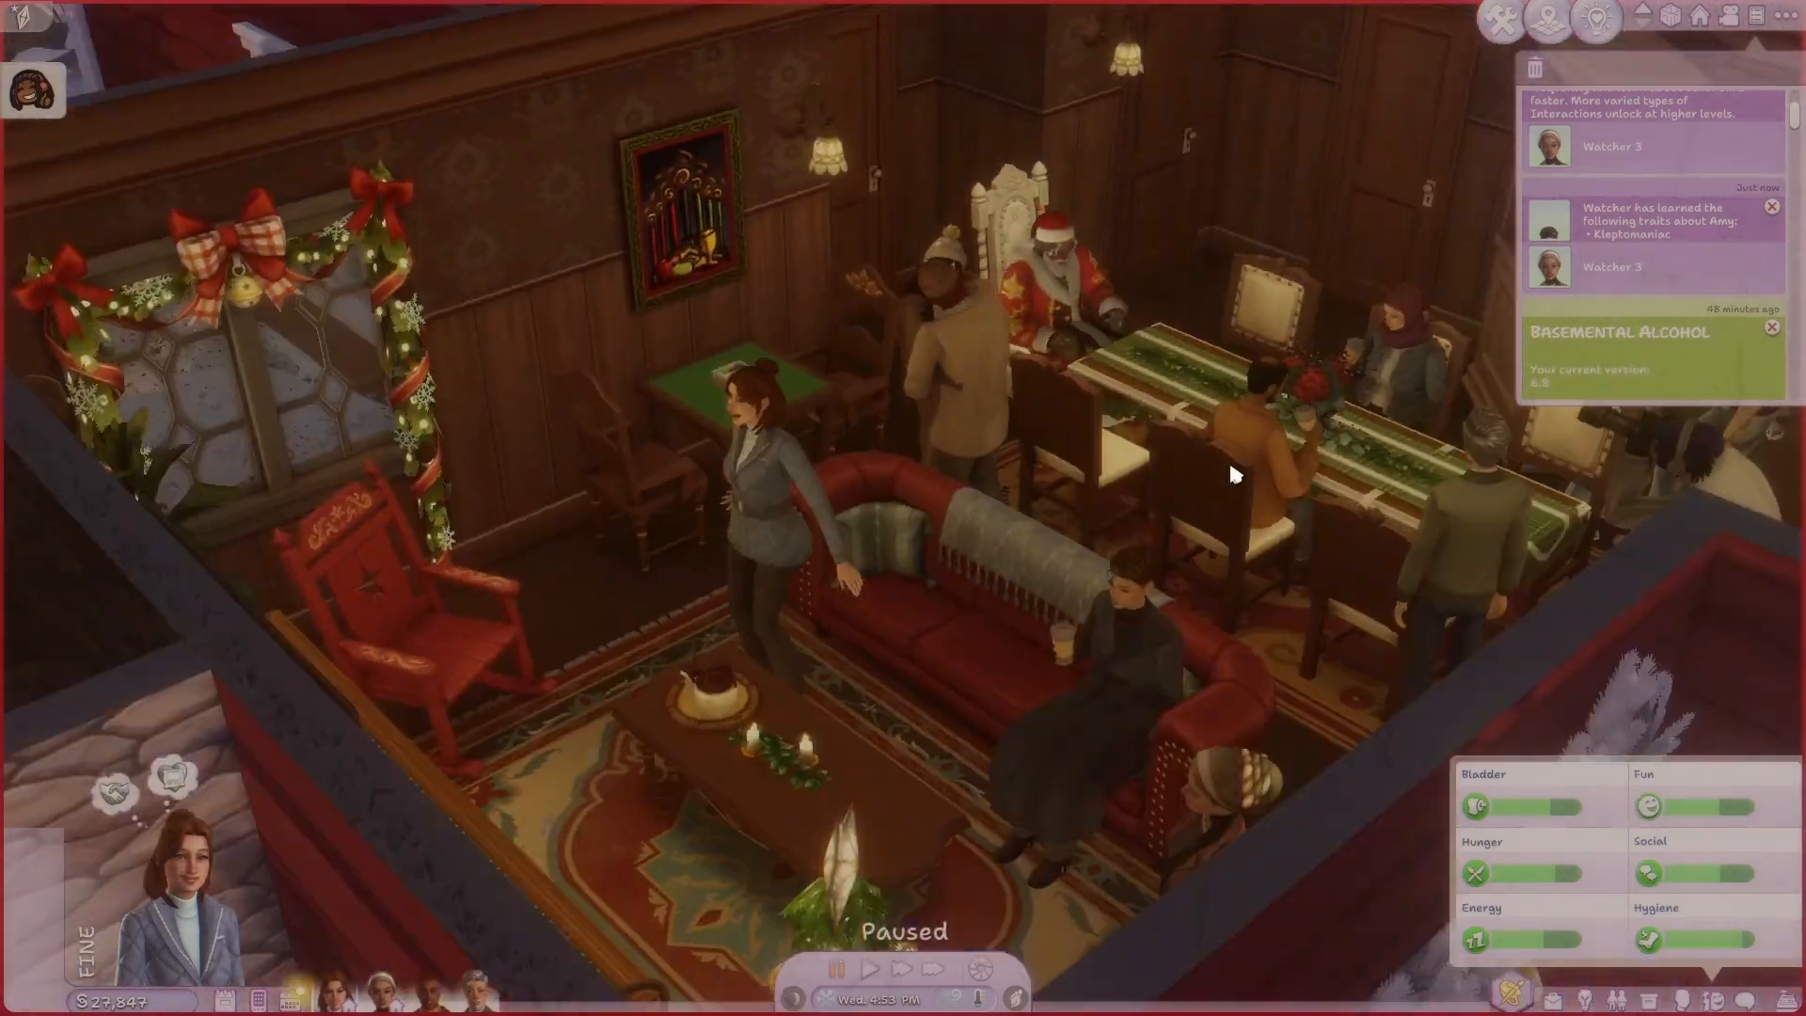
{"action": "middle_click_drag", "start_coordinate": [1229, 459], "coordinate": [867, 415]}
{"action": "right_click_drag", "start_coordinate": [867, 415], "coordinate": [951, 174]}
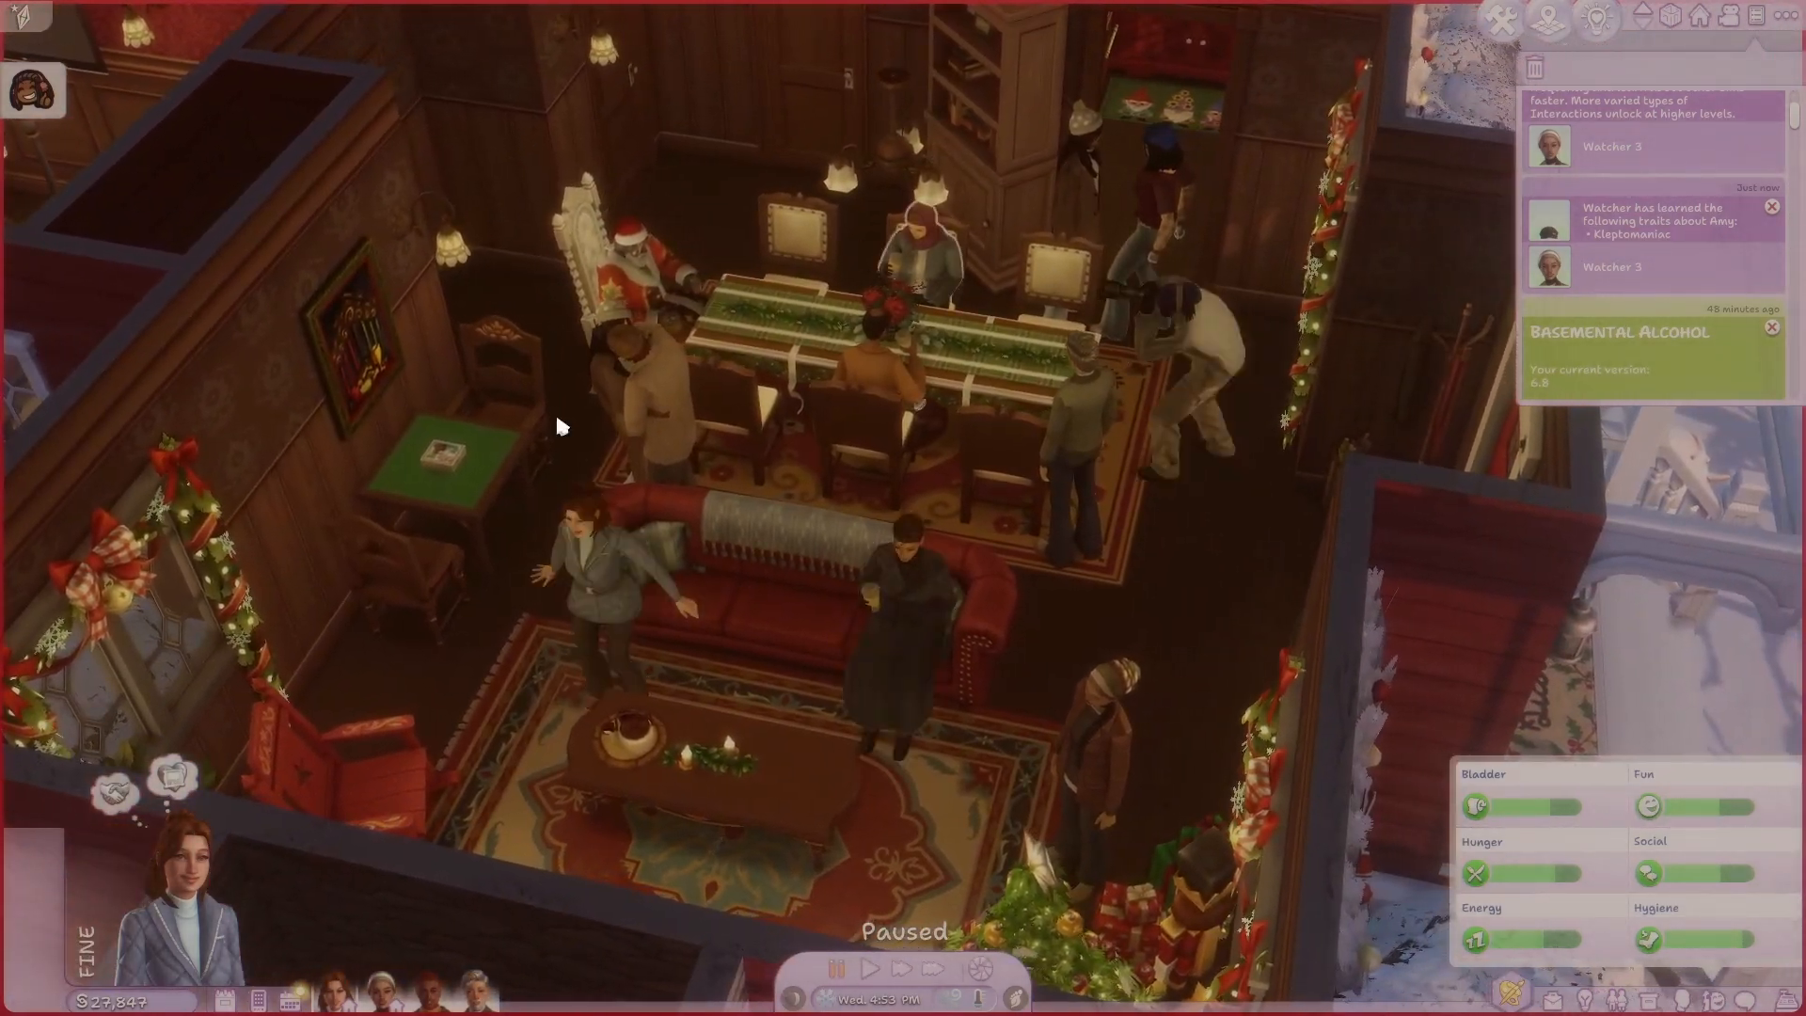
{"action": "right_click_drag", "start_coordinate": [918, 493], "coordinate": [899, 468]}
{"action": "key", "text": "1"}
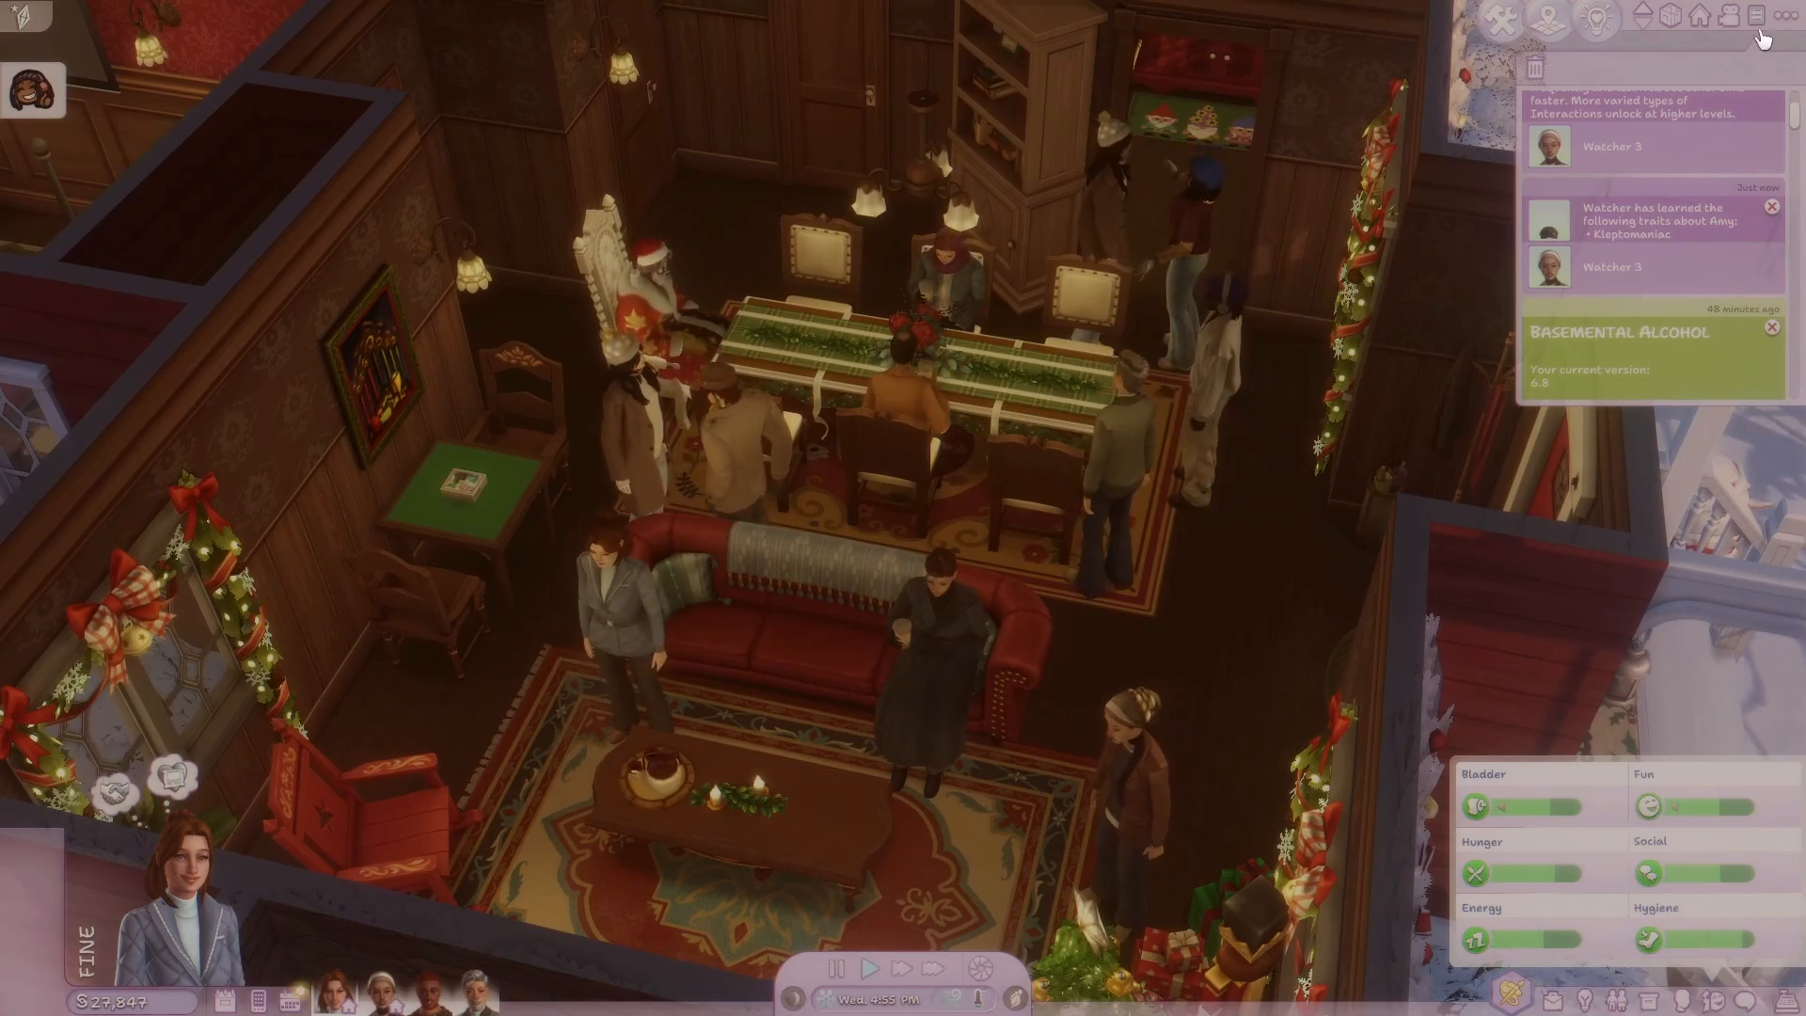
{"action": "left_click", "coordinate": [1758, 32]}
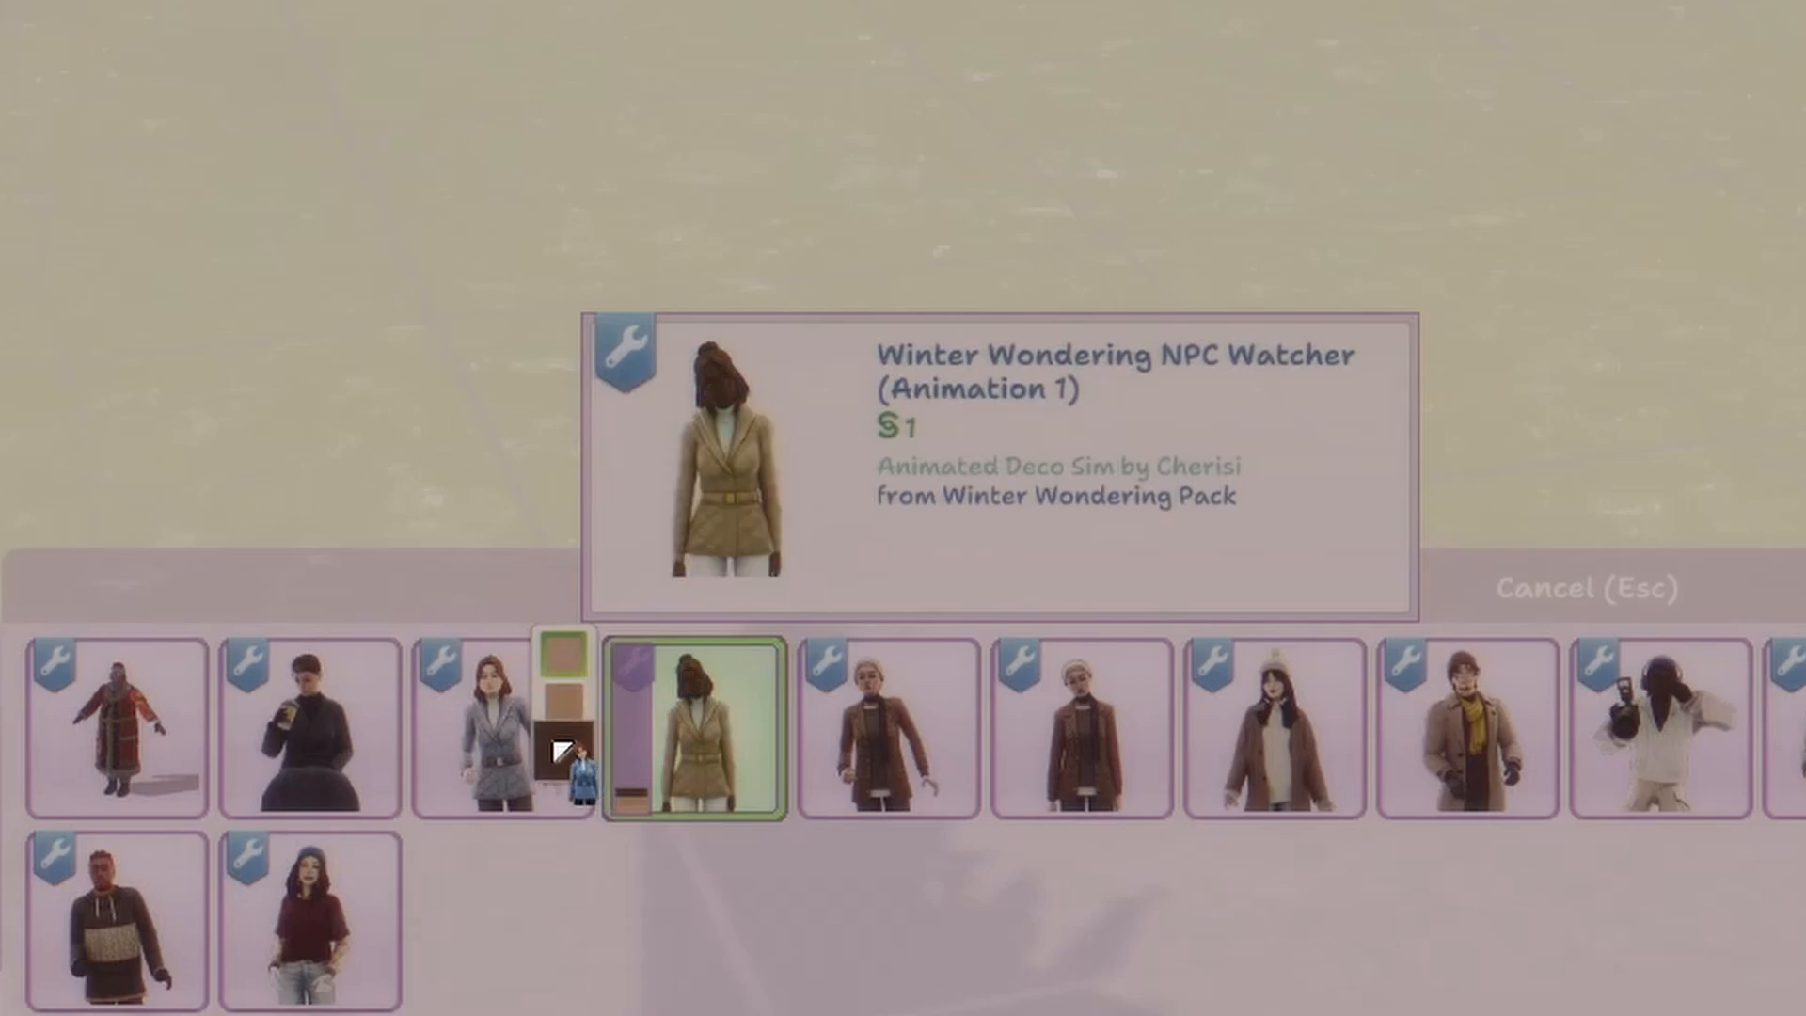
Preview the swatches of the Winter Wondering watcher NPCs, including WatcherV4 (Animation 2) and WatcherV4 (Animation 1).
{"action": "left_click", "coordinate": [832, 708]}
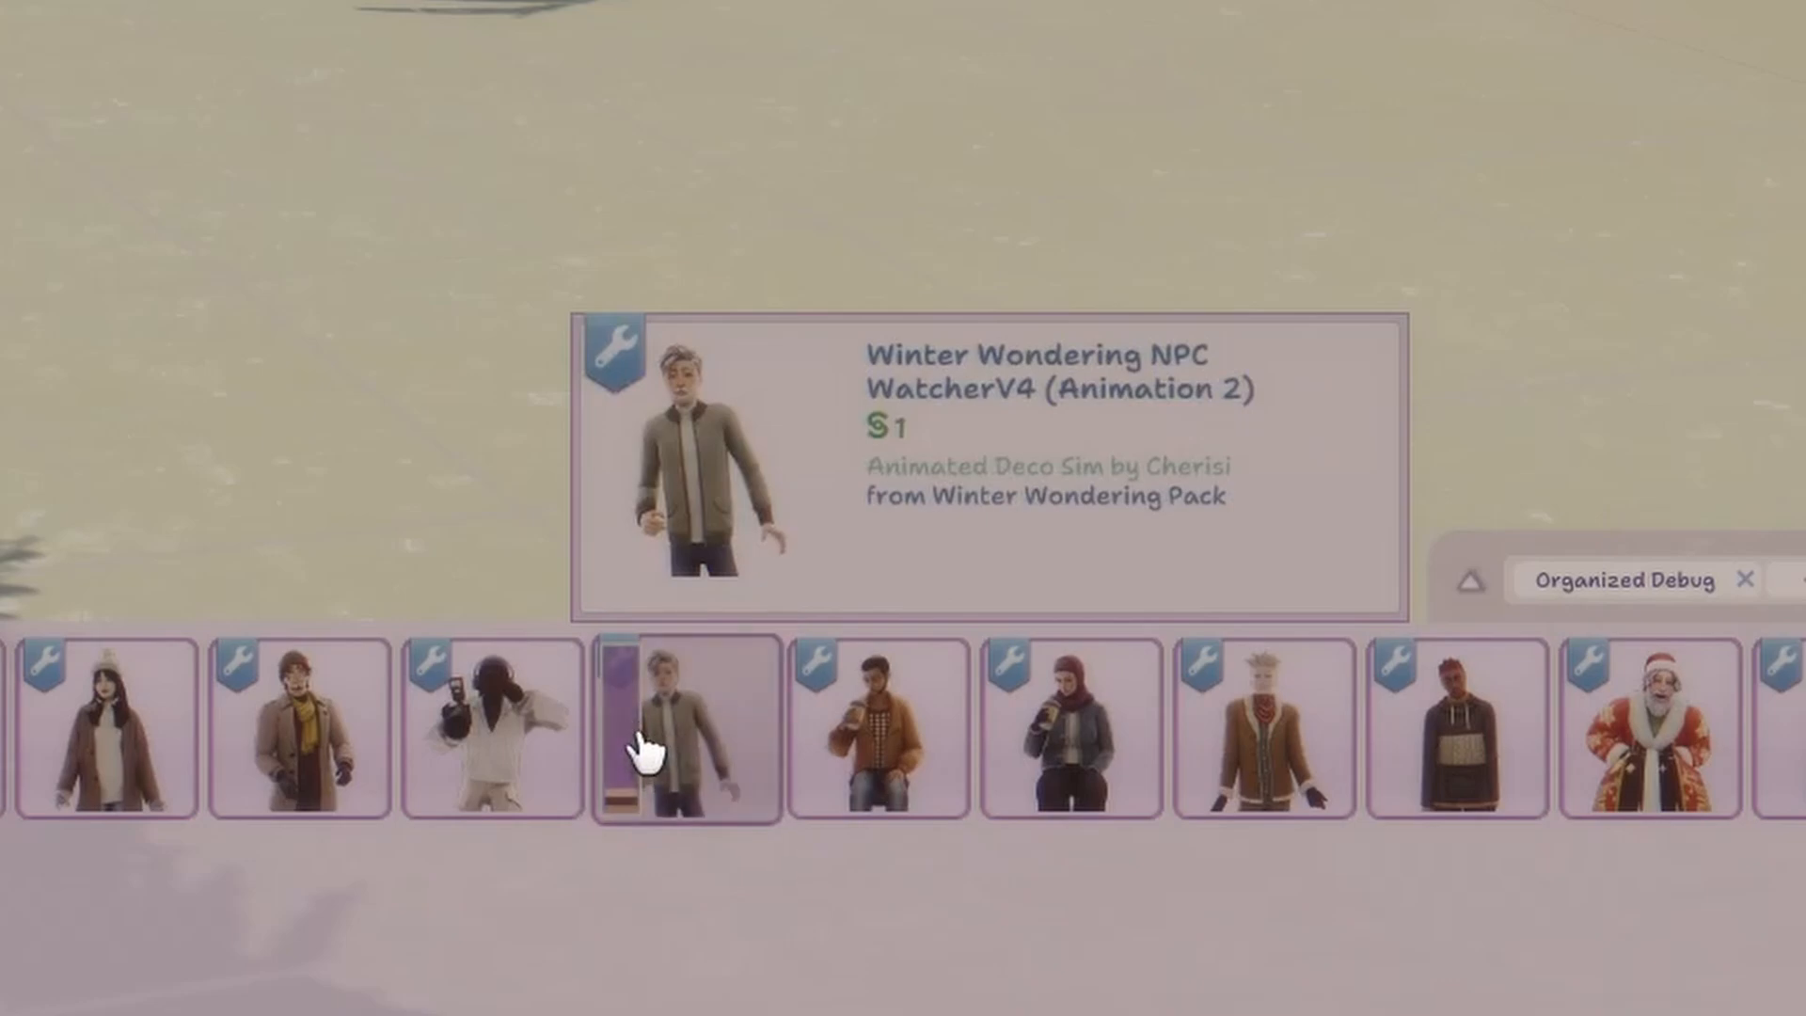
{"action": "left_click", "coordinate": [645, 746]}
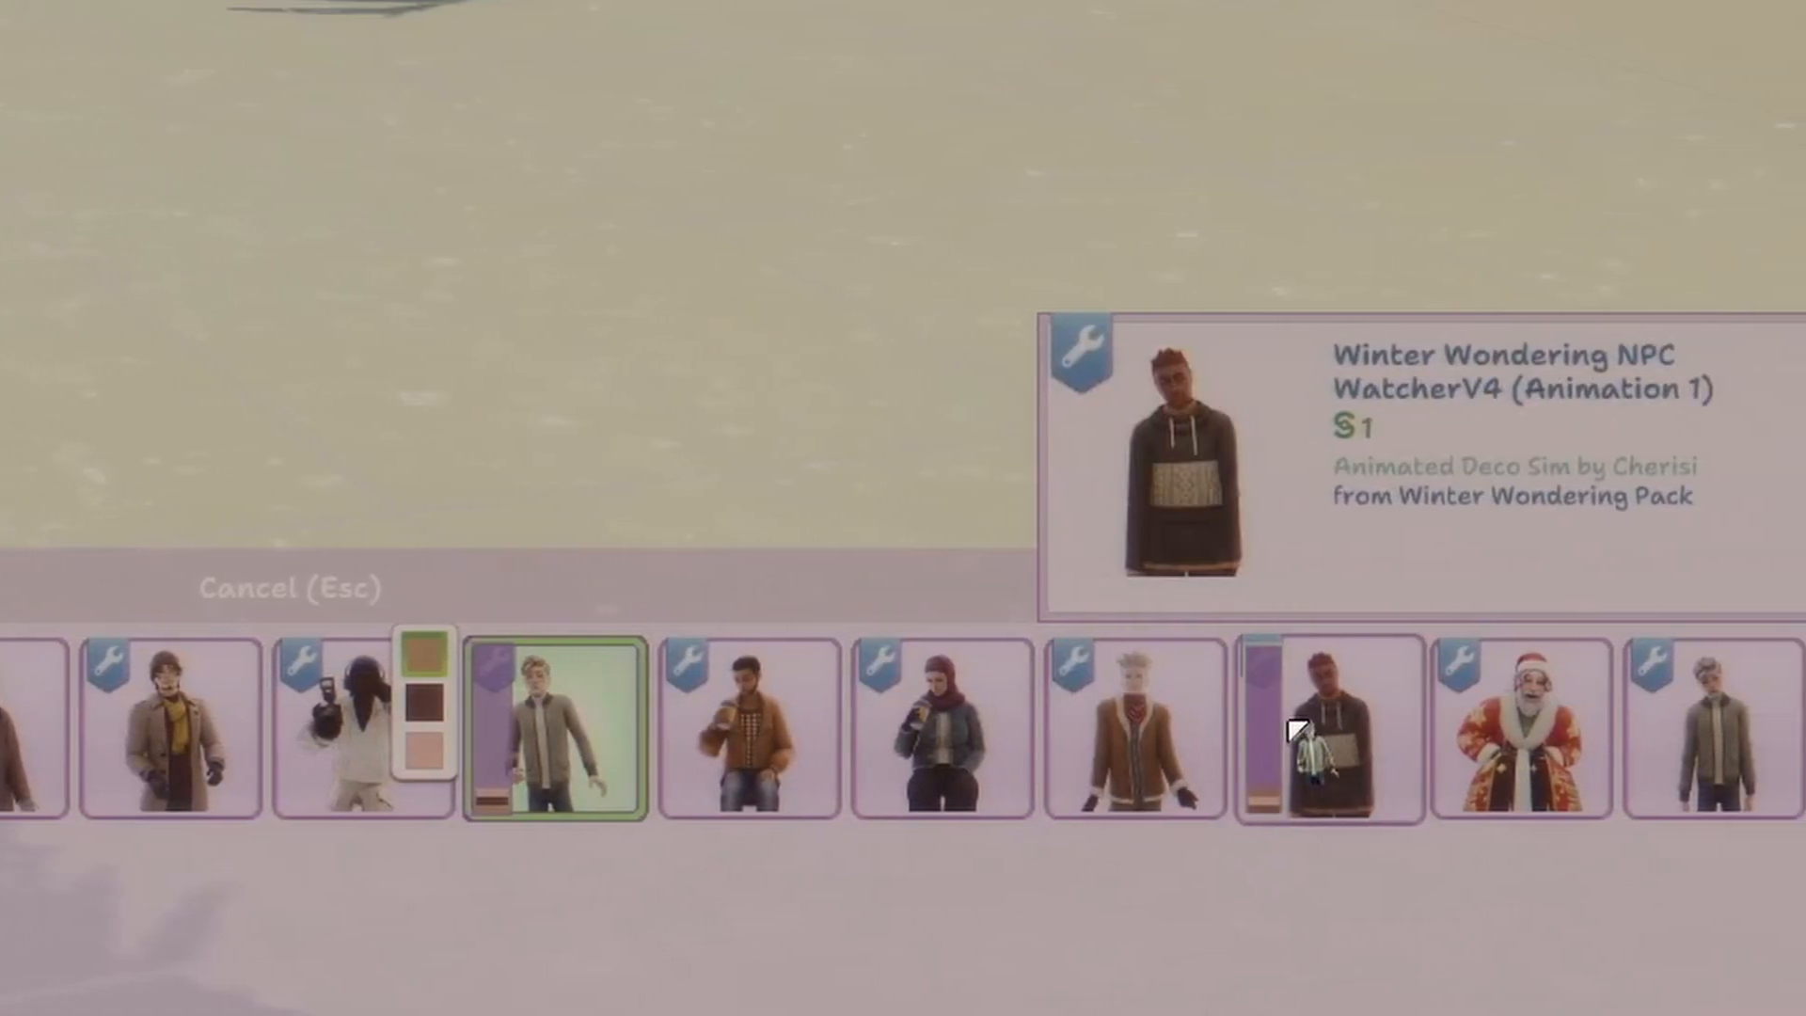
{"action": "left_click", "coordinate": [1317, 714]}
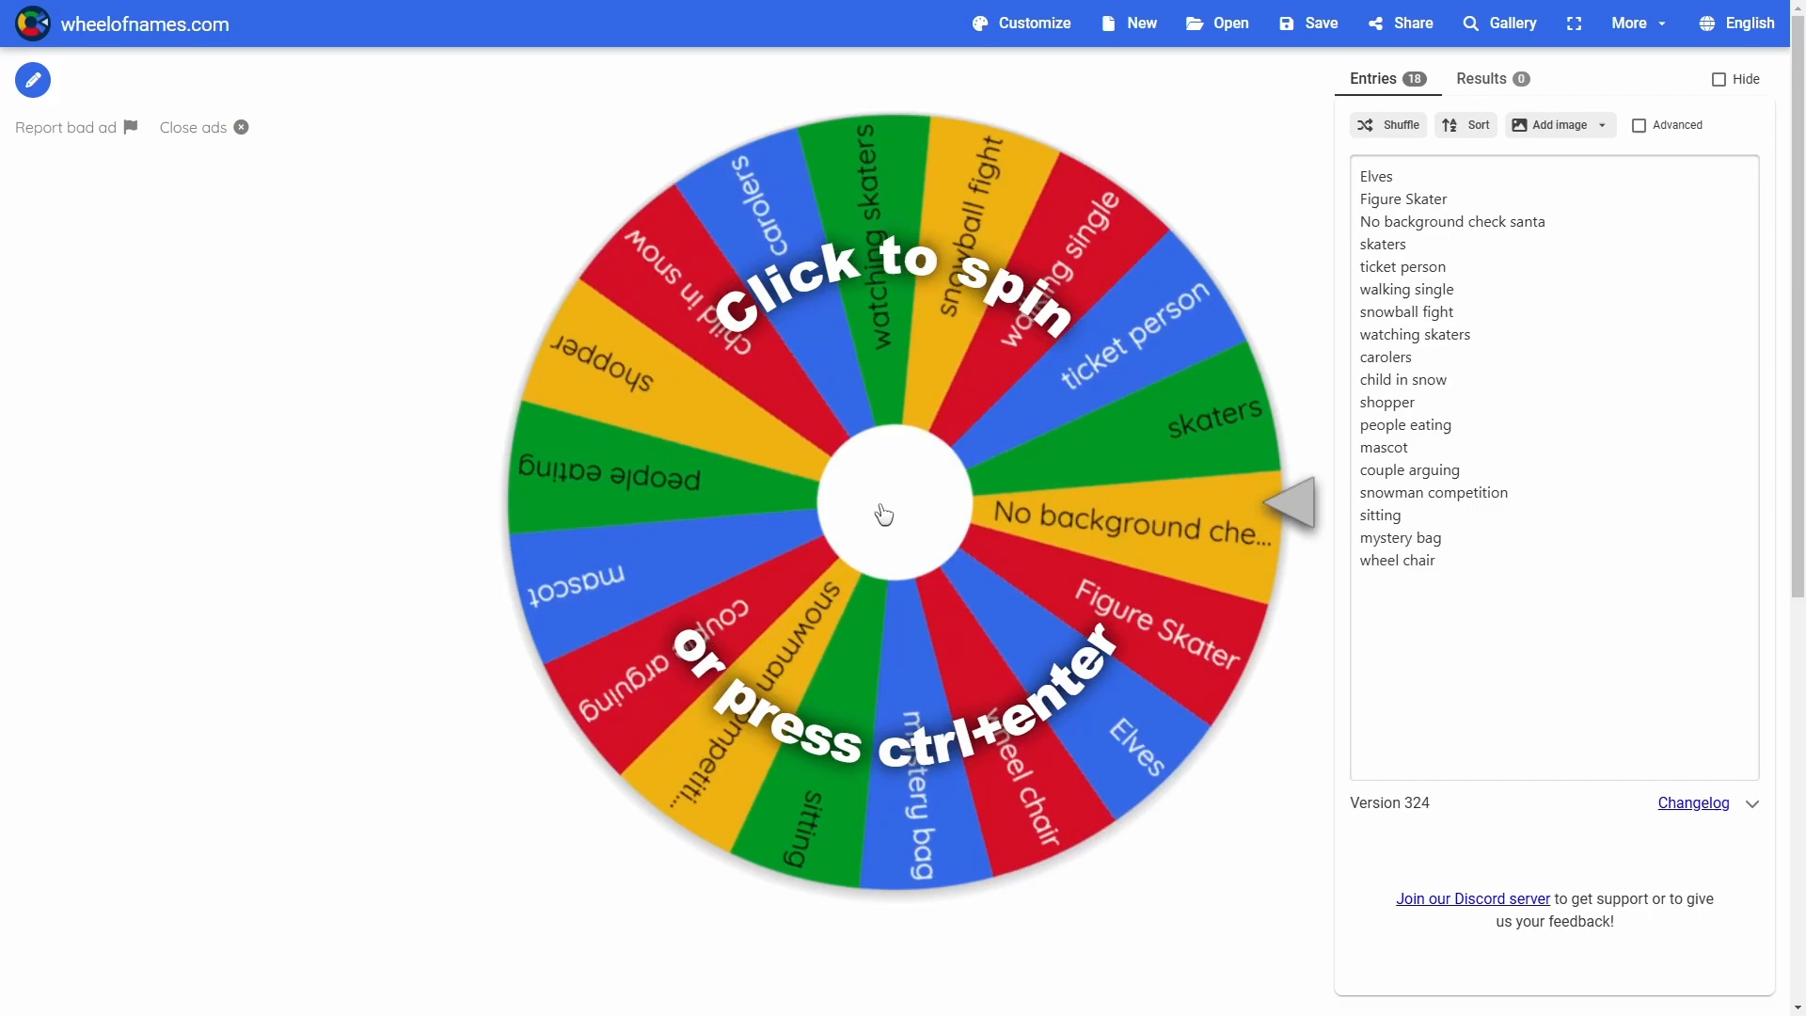
Spin the wheel on wheelofnames.com to choose the theme of a deco Sim.
{"action": "left_click", "coordinate": [884, 514]}
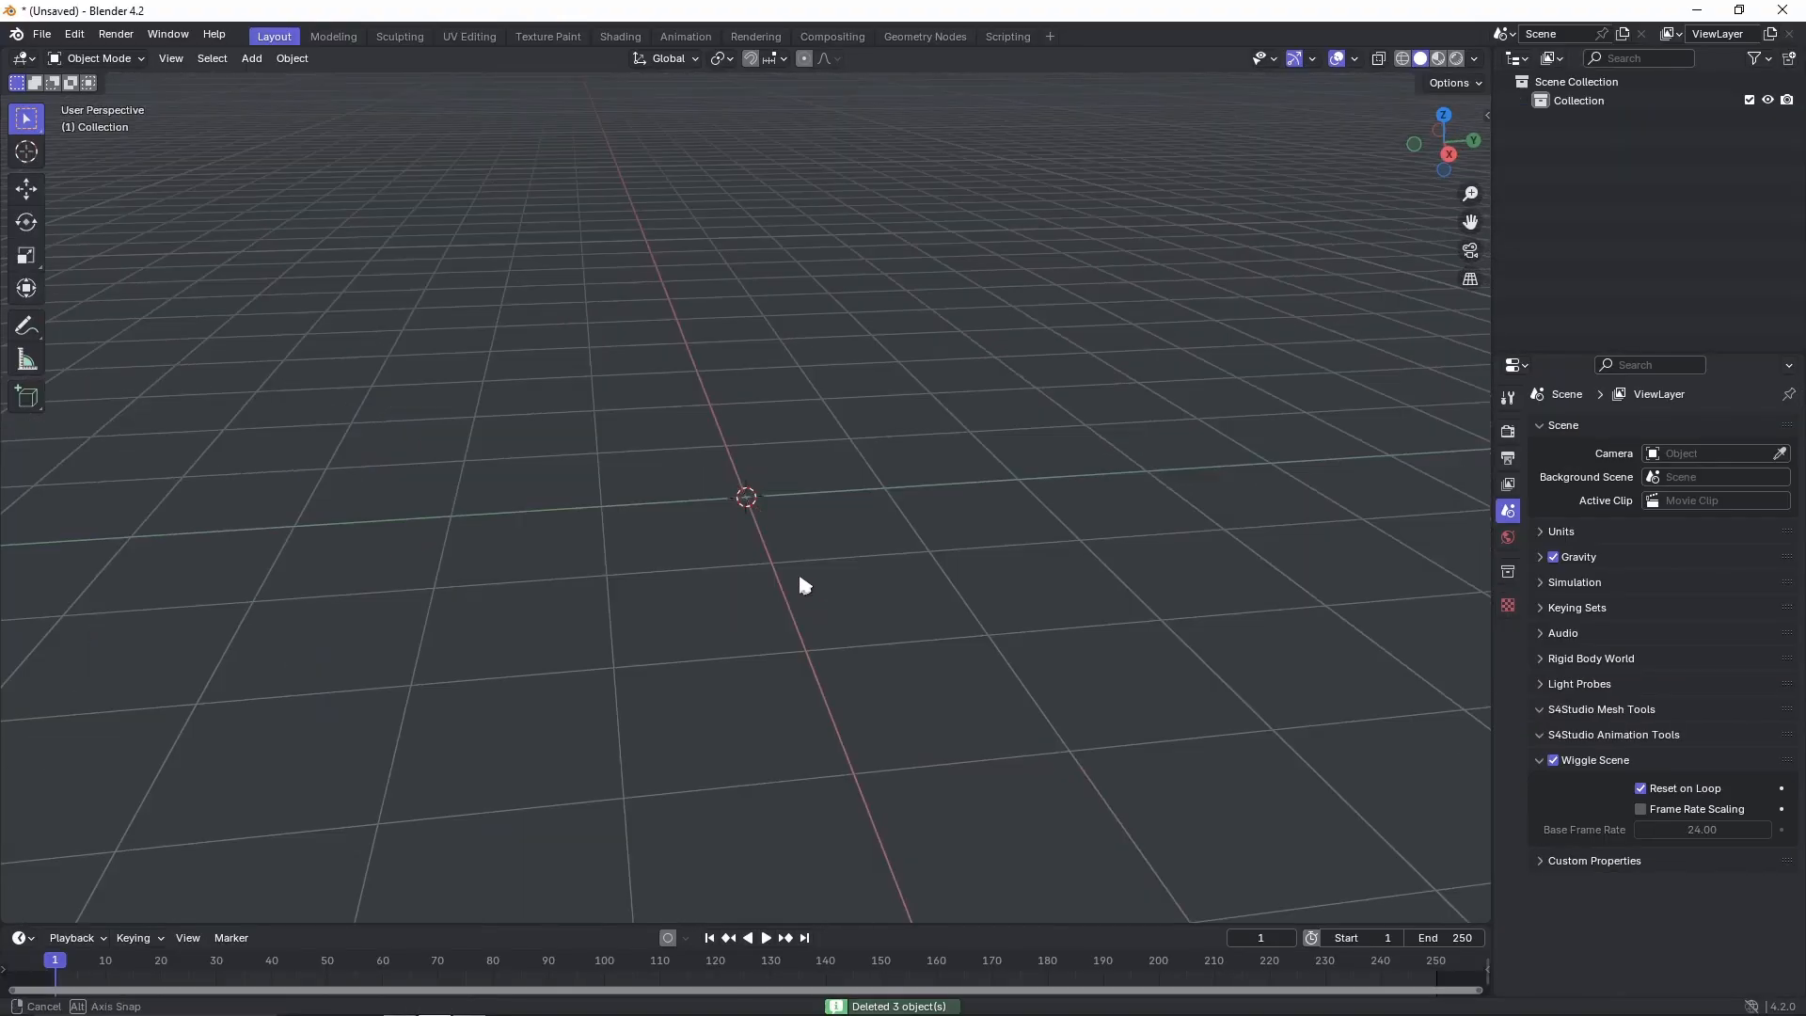
{"action": "middle_click_drag", "start_coordinate": [798, 584], "coordinate": [1035, 476]}
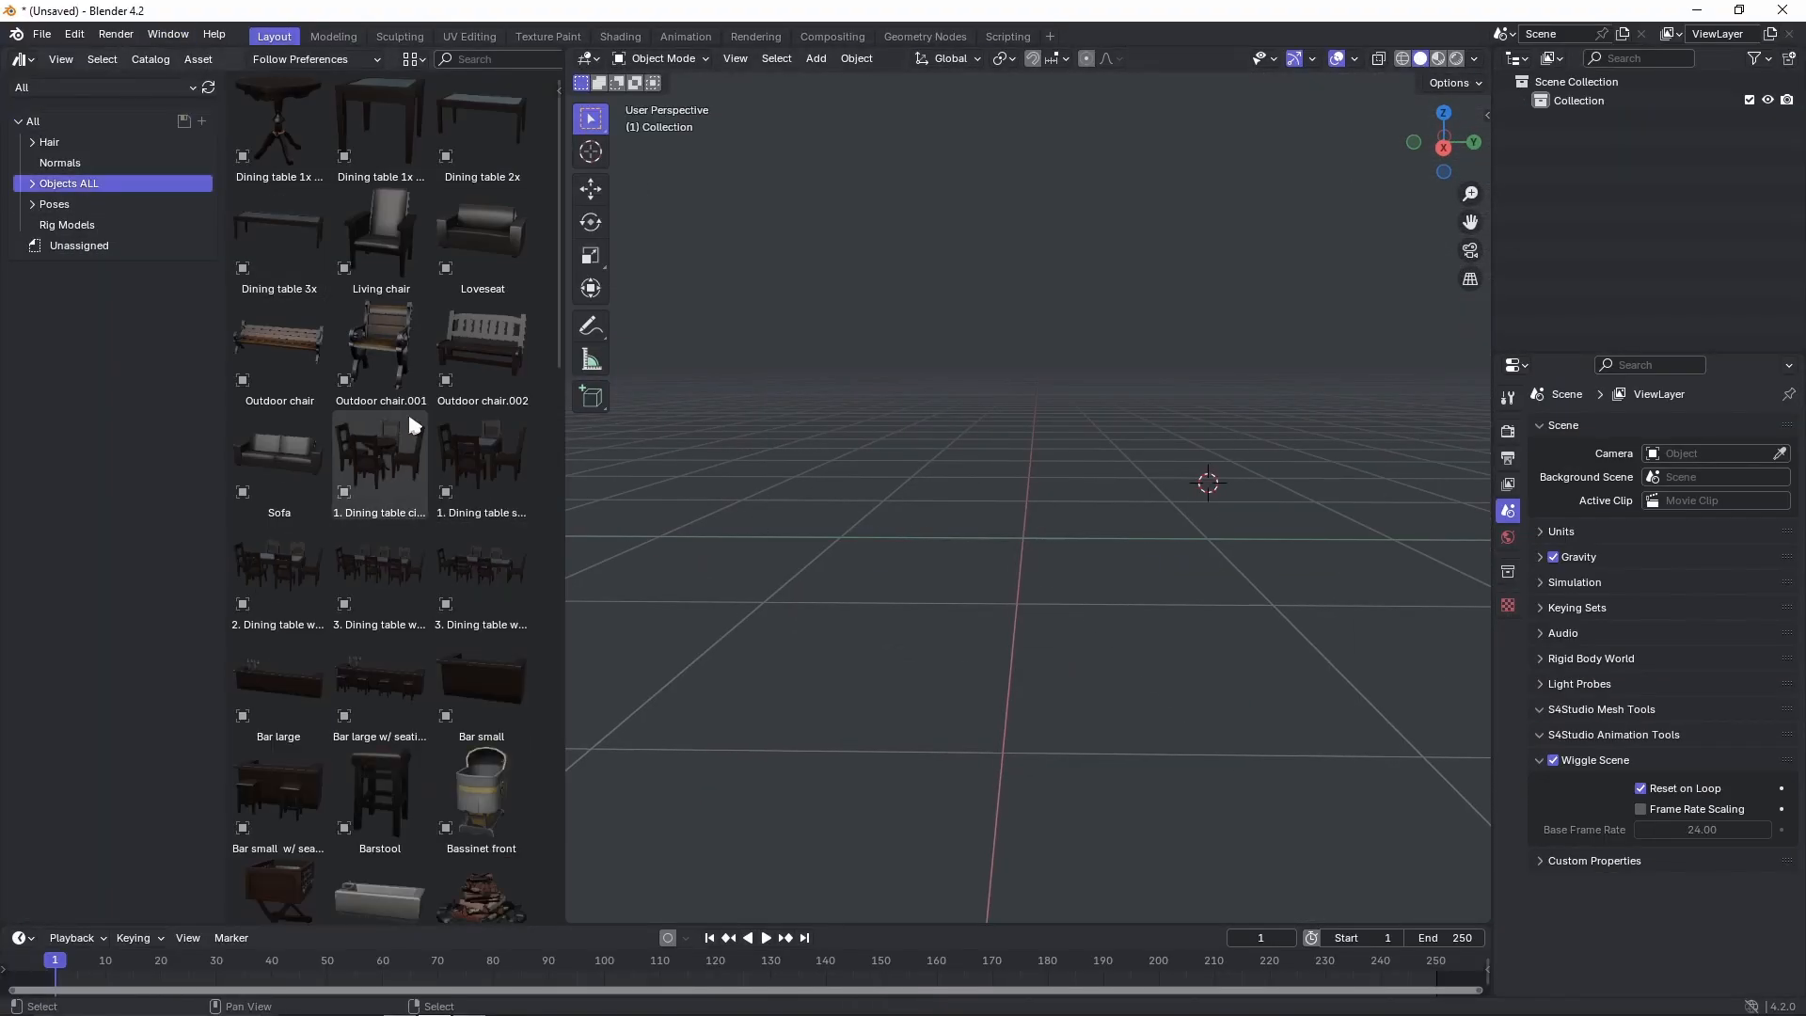
Switch to Blender, look through the object assets and set the world background colour to beige.
{"action": "scroll", "coordinate": [404, 528], "scroll_direction": "down", "scroll_amount": 13}
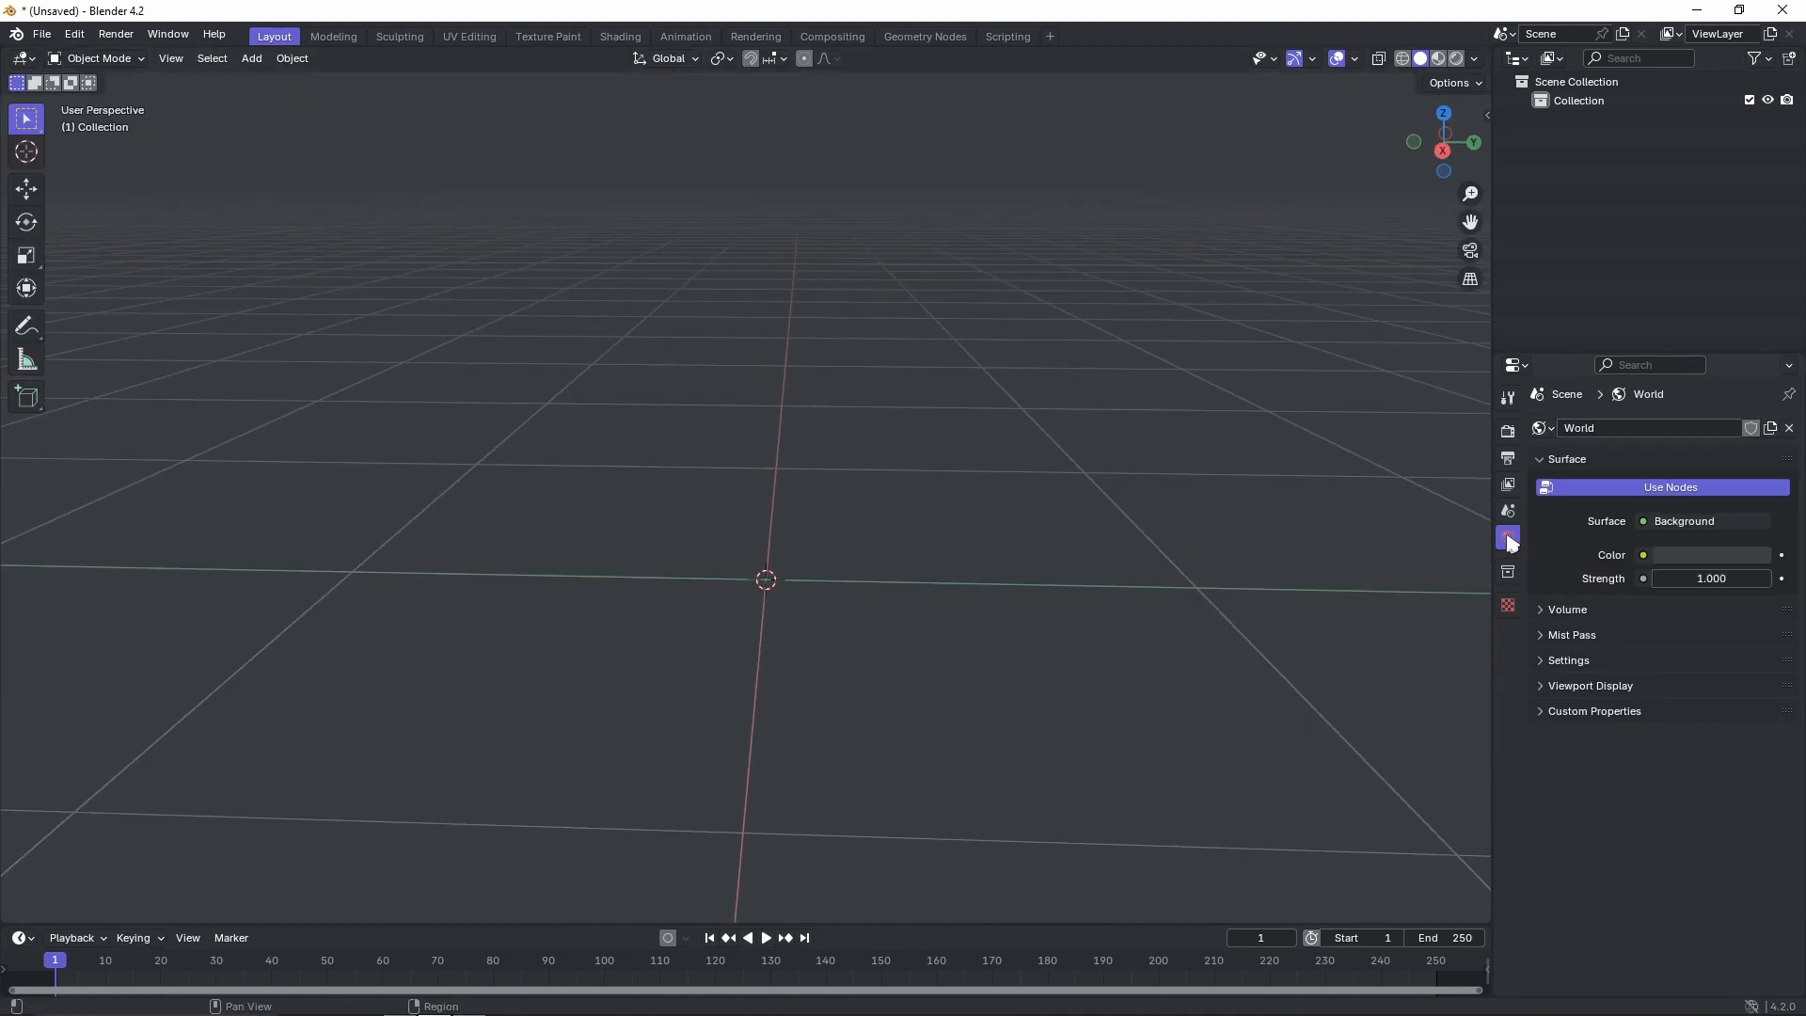
{"action": "left_click", "coordinate": [1711, 555]}
{"action": "middle_click_drag", "start_coordinate": [813, 568], "coordinate": [827, 543]}
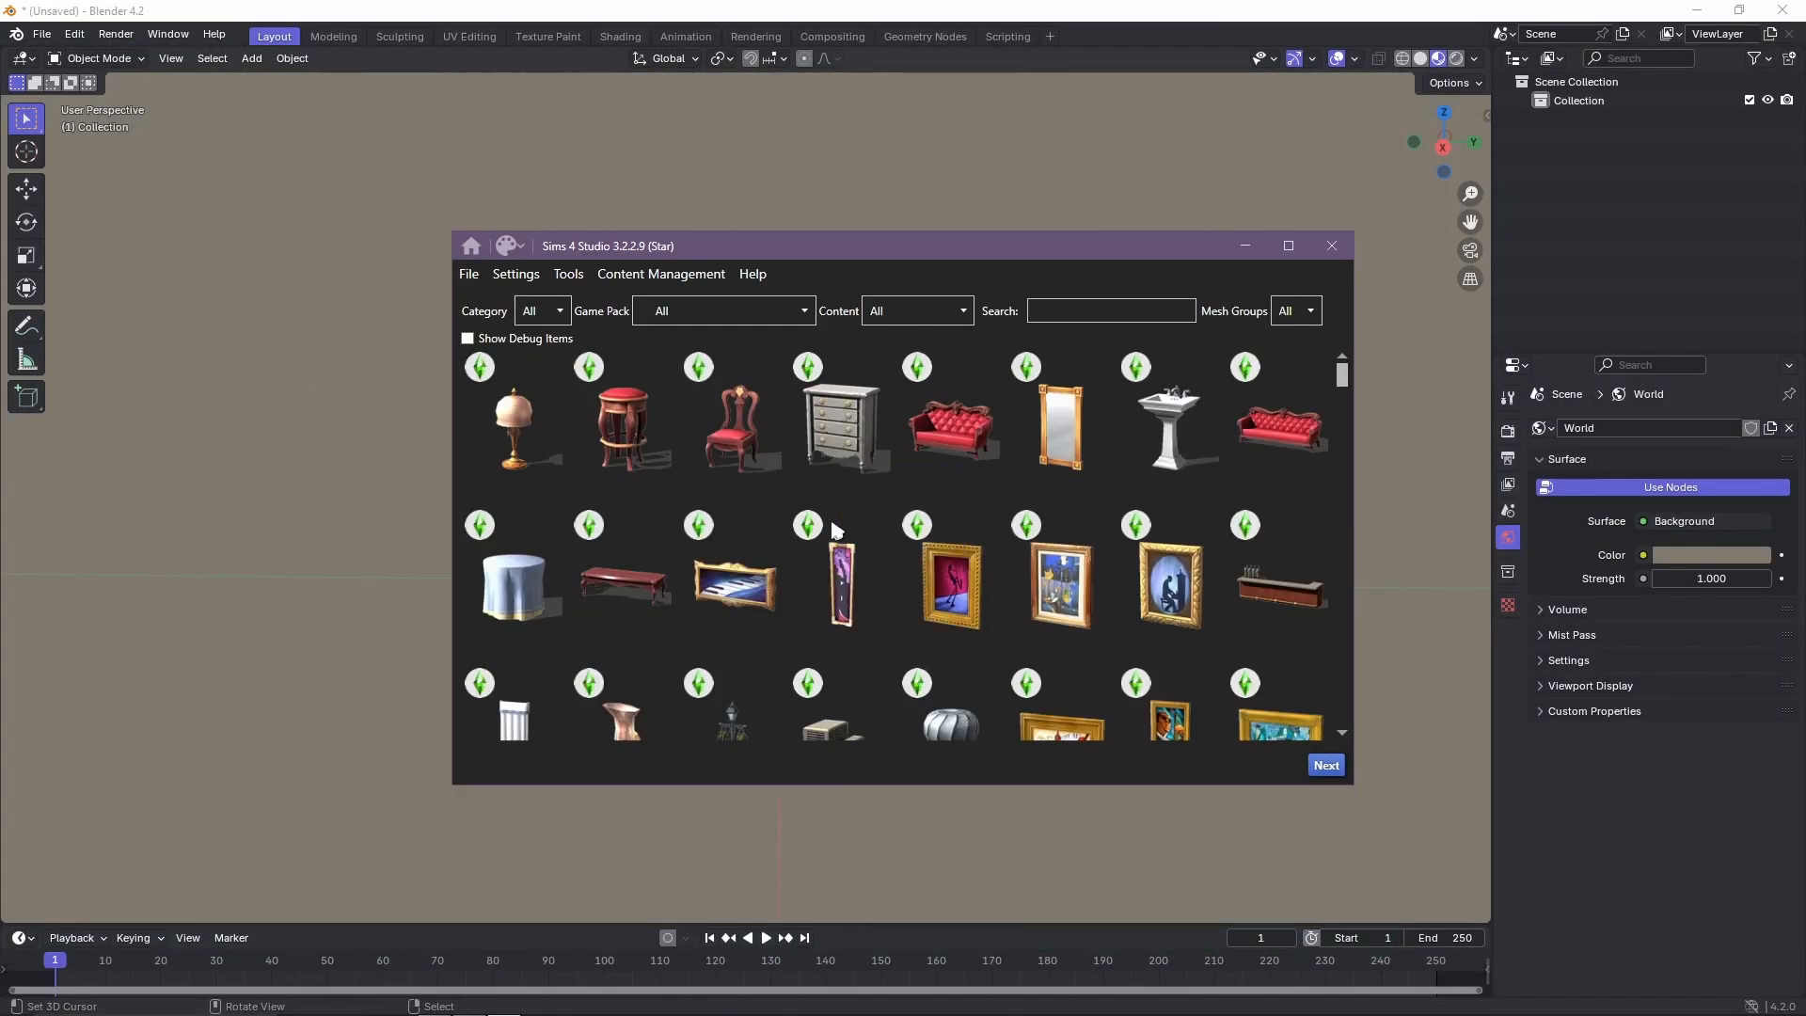
Switch to Sims 4 Studio, enlarge its window and search the Get to Work objects for TABLE.
{"action": "left_click_drag", "start_coordinate": [1343, 377], "coordinate": [1274, 672]}
{"action": "left_click_drag", "start_coordinate": [1353, 782], "coordinate": [1565, 895]}
{"action": "left_click_drag", "start_coordinate": [1566, 762], "coordinate": [1510, 388]}
{"action": "left_click", "coordinate": [1113, 198]}
{"action": "left_click", "coordinate": [1113, 199]}
{"action": "left_click", "coordinate": [885, 198]}
{"action": "type", "text": "TABLE"}
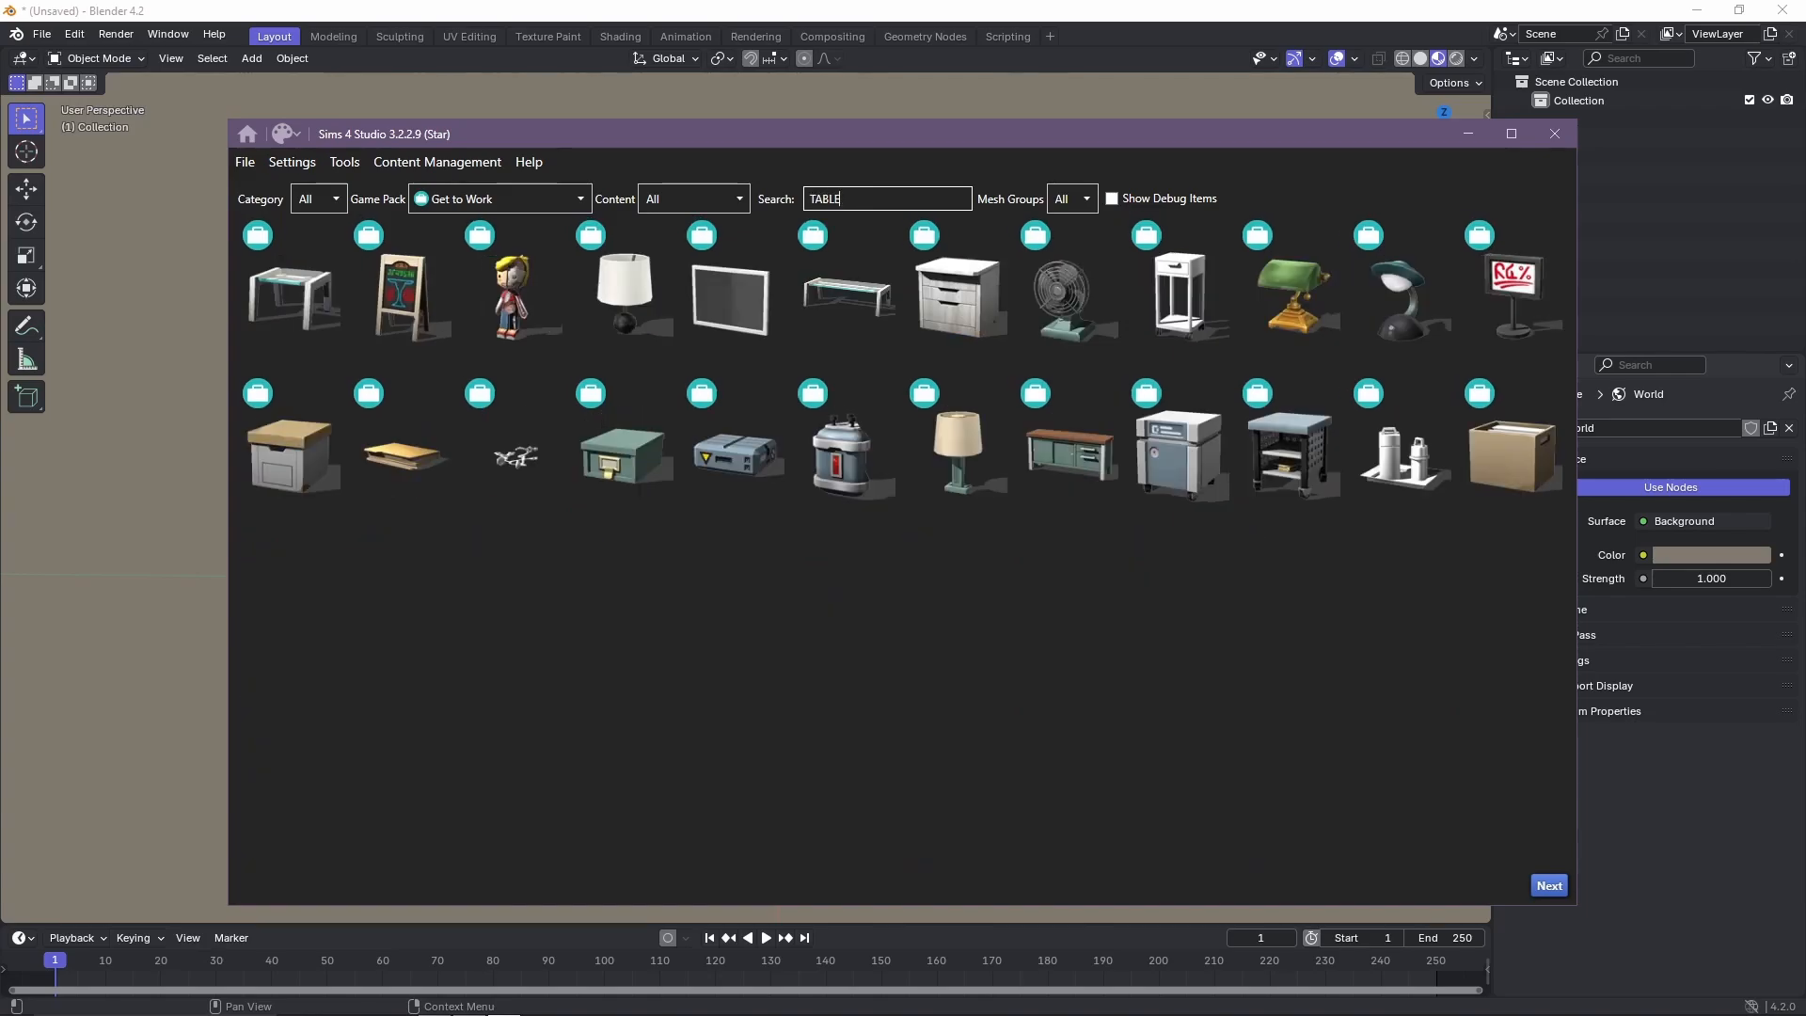
Widen the table search to all game packs, restrict it to Surfaces and look through the matches.
{"action": "left_click", "coordinate": [480, 199]}
{"action": "left_click", "coordinate": [461, 234]}
{"action": "scroll", "coordinate": [846, 451], "scroll_direction": "down", "scroll_amount": 15}
{"action": "left_click", "coordinate": [329, 200]}
{"action": "left_click", "coordinate": [325, 472]}
{"action": "scroll", "coordinate": [1036, 550], "scroll_direction": "down", "scroll_amount": 20}
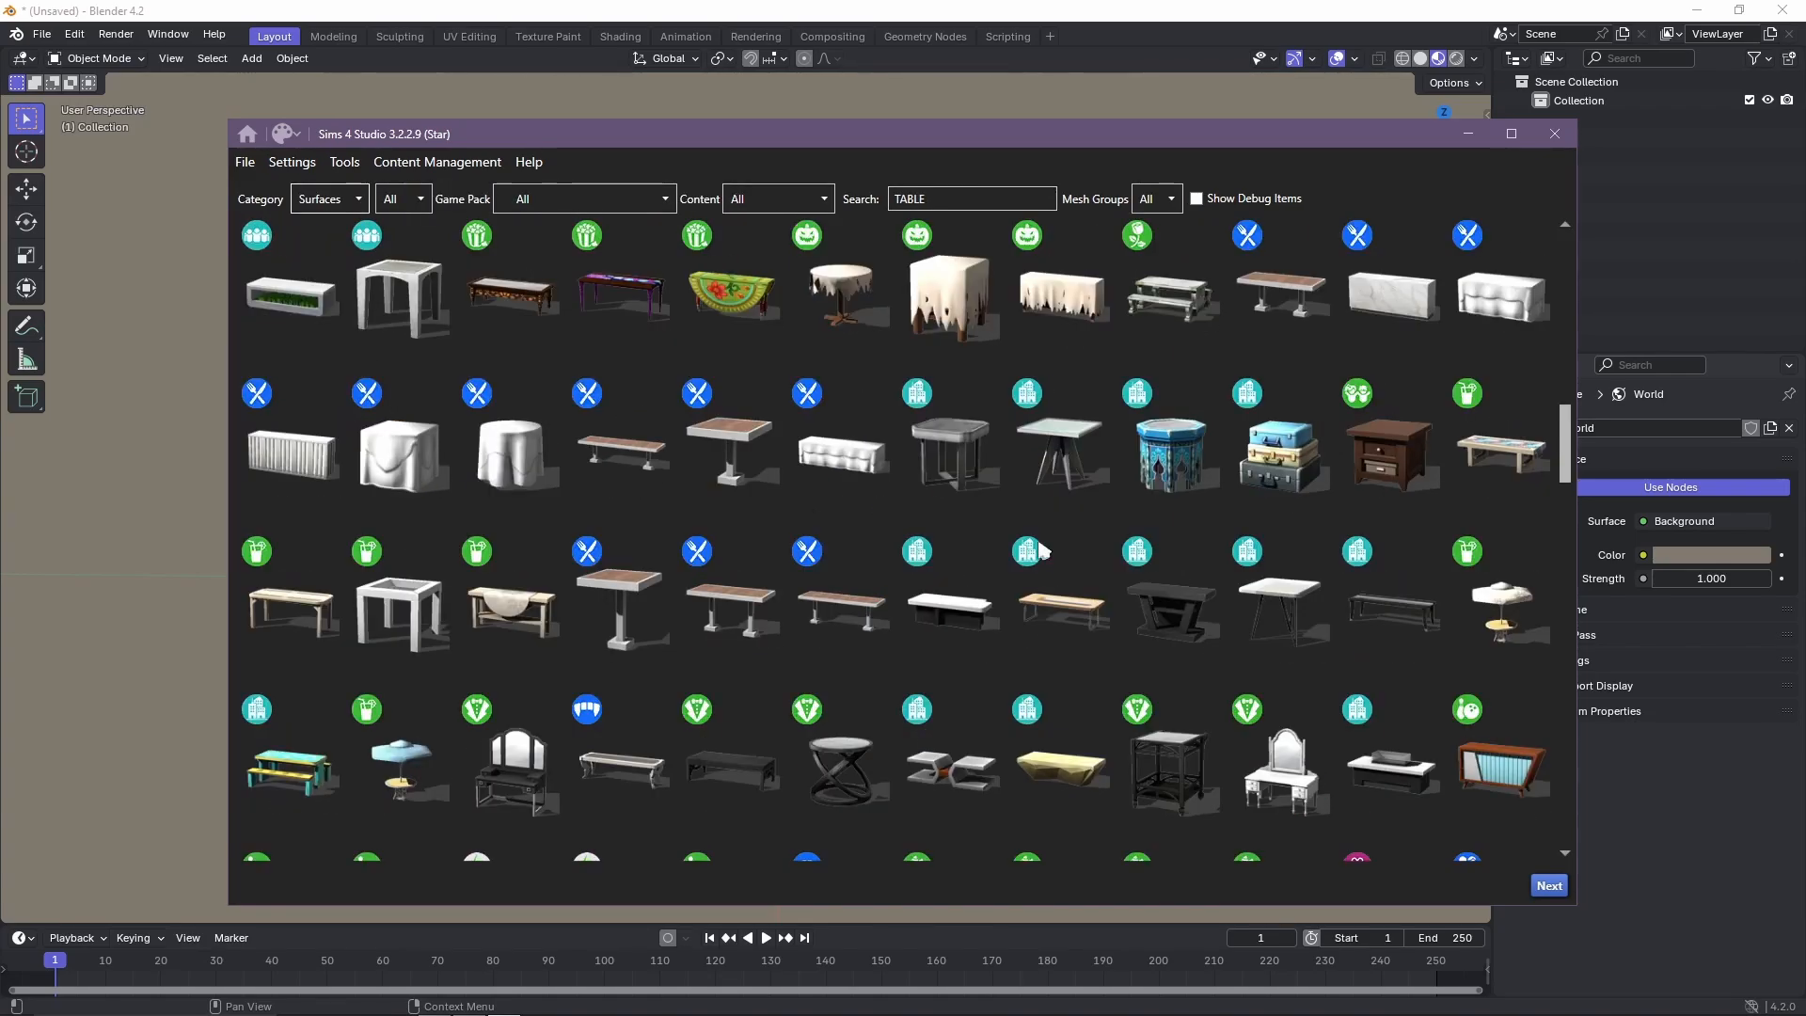
{"action": "left_click_drag", "start_coordinate": [1565, 443], "coordinate": [1588, 479]}
Compare the available tables by switching the game pack filter and narrowing the surface sub-category.
{"action": "left_click", "coordinate": [584, 199]}
{"action": "left_click", "coordinate": [555, 280]}
{"action": "left_click", "coordinate": [1262, 203]}
{"action": "left_click", "coordinate": [1262, 204]}
{"action": "left_click", "coordinate": [584, 198]}
{"action": "left_click", "coordinate": [556, 254]}
{"action": "left_click_drag", "start_coordinate": [1565, 414], "coordinate": [1469, 354]}
{"action": "left_click", "coordinate": [584, 198]}
{"action": "left_click", "coordinate": [556, 219]}
{"action": "left_click", "coordinate": [414, 199]}
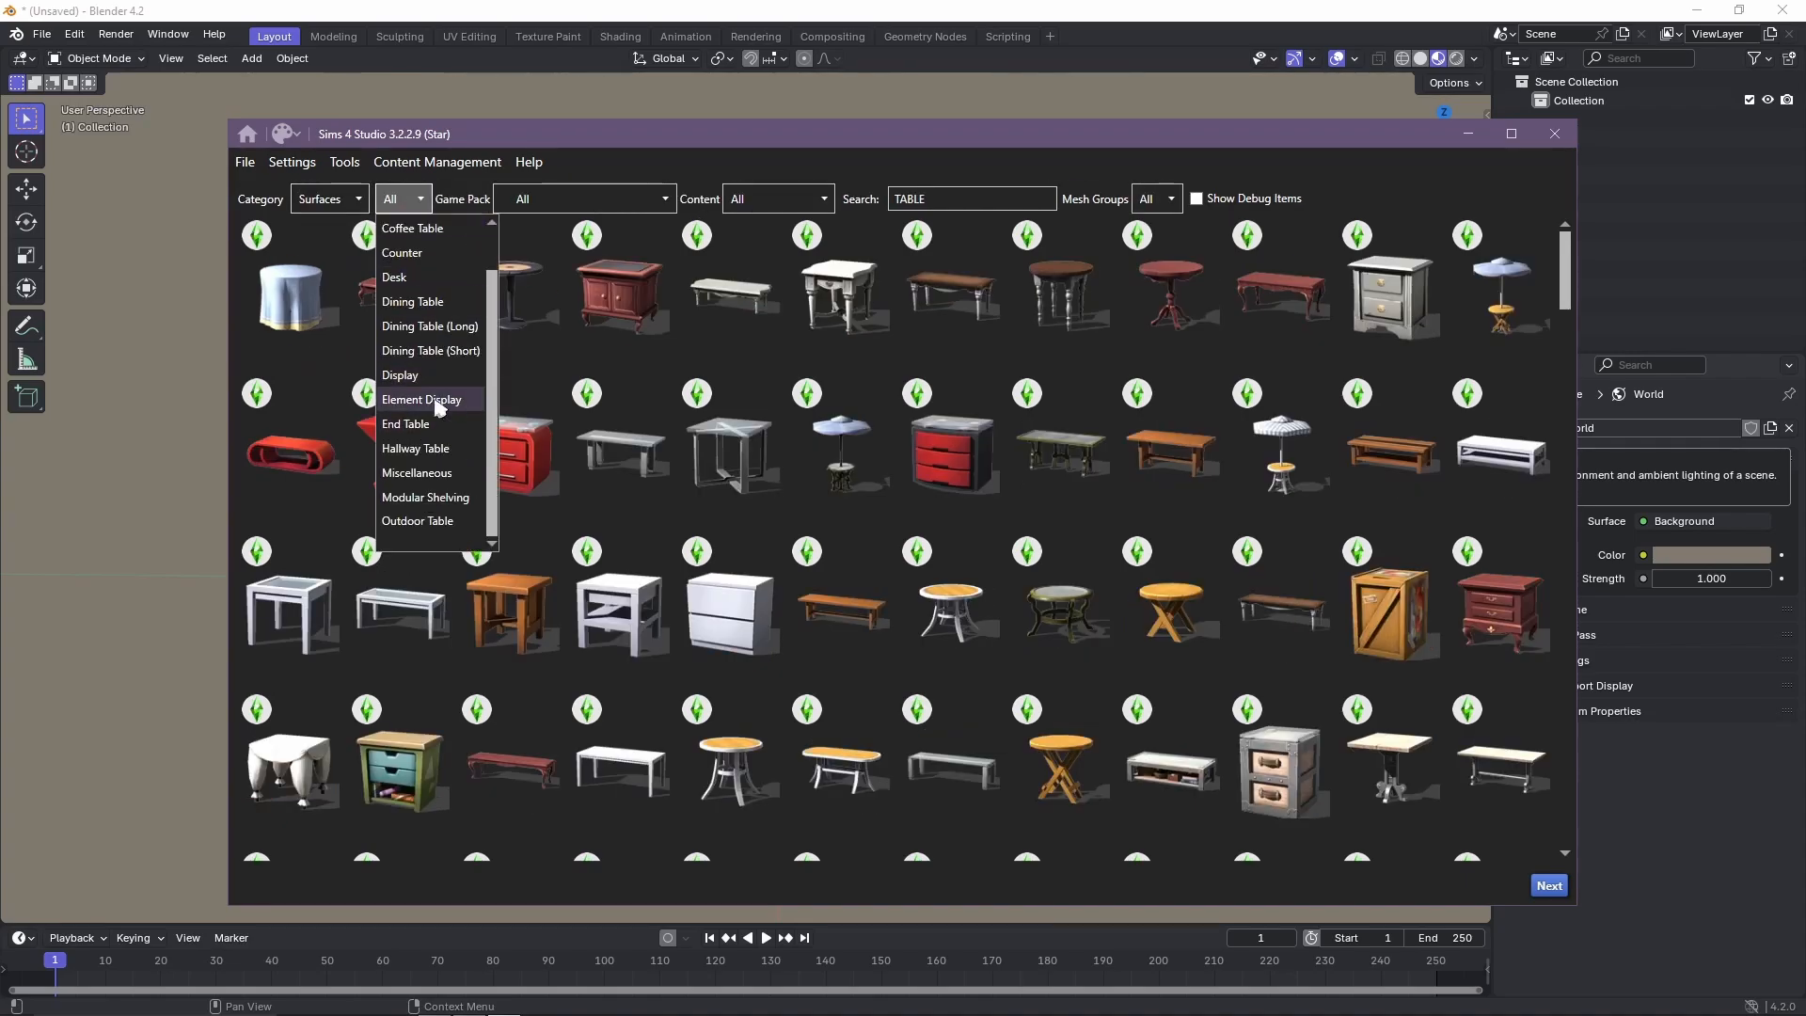
{"action": "left_click", "coordinate": [443, 404]}
{"action": "scroll", "coordinate": [903, 732], "scroll_direction": "down", "scroll_amount": 15}
{"action": "left_click_drag", "start_coordinate": [1565, 626], "coordinate": [1529, 259]}
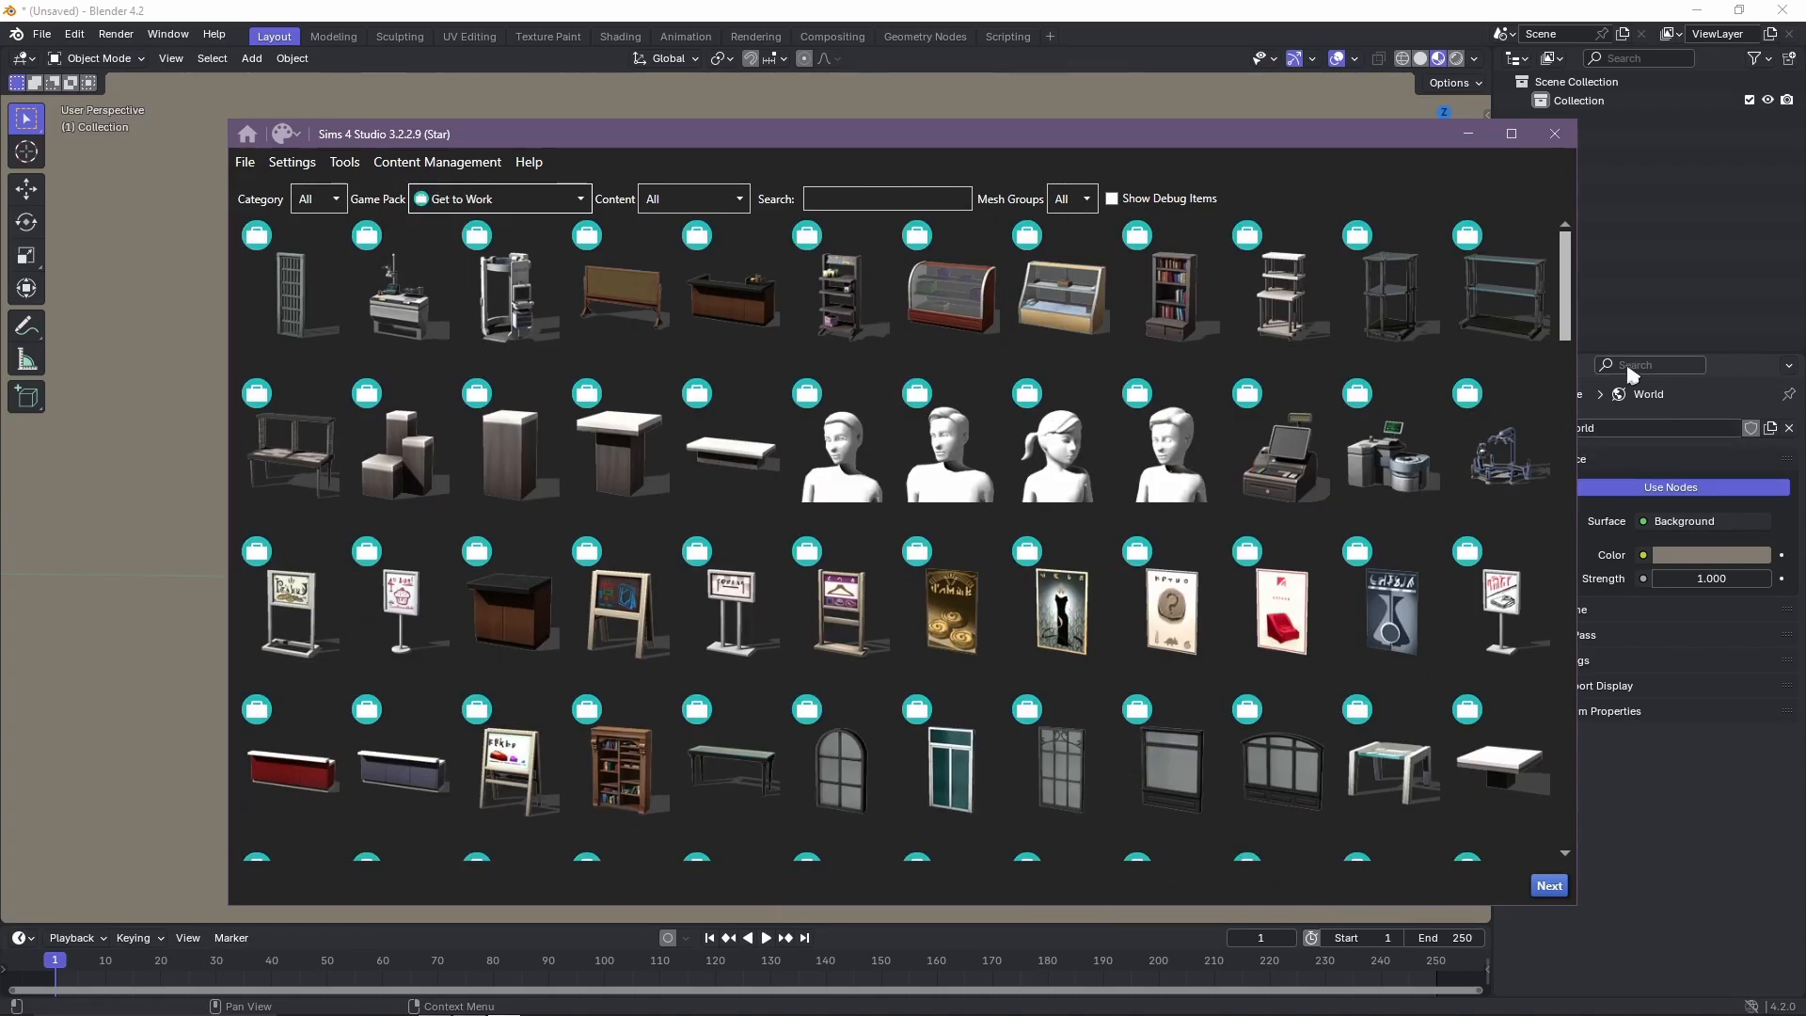
Clone the Around the Sun Table into a new package named WinterWondering_MysteryBags_Table in the Winter Wondering folder.
{"action": "scroll", "coordinate": [903, 537], "scroll_direction": "down", "scroll_amount": 10}
{"action": "left_click_drag", "start_coordinate": [1649, 438], "coordinate": [1548, 734]}
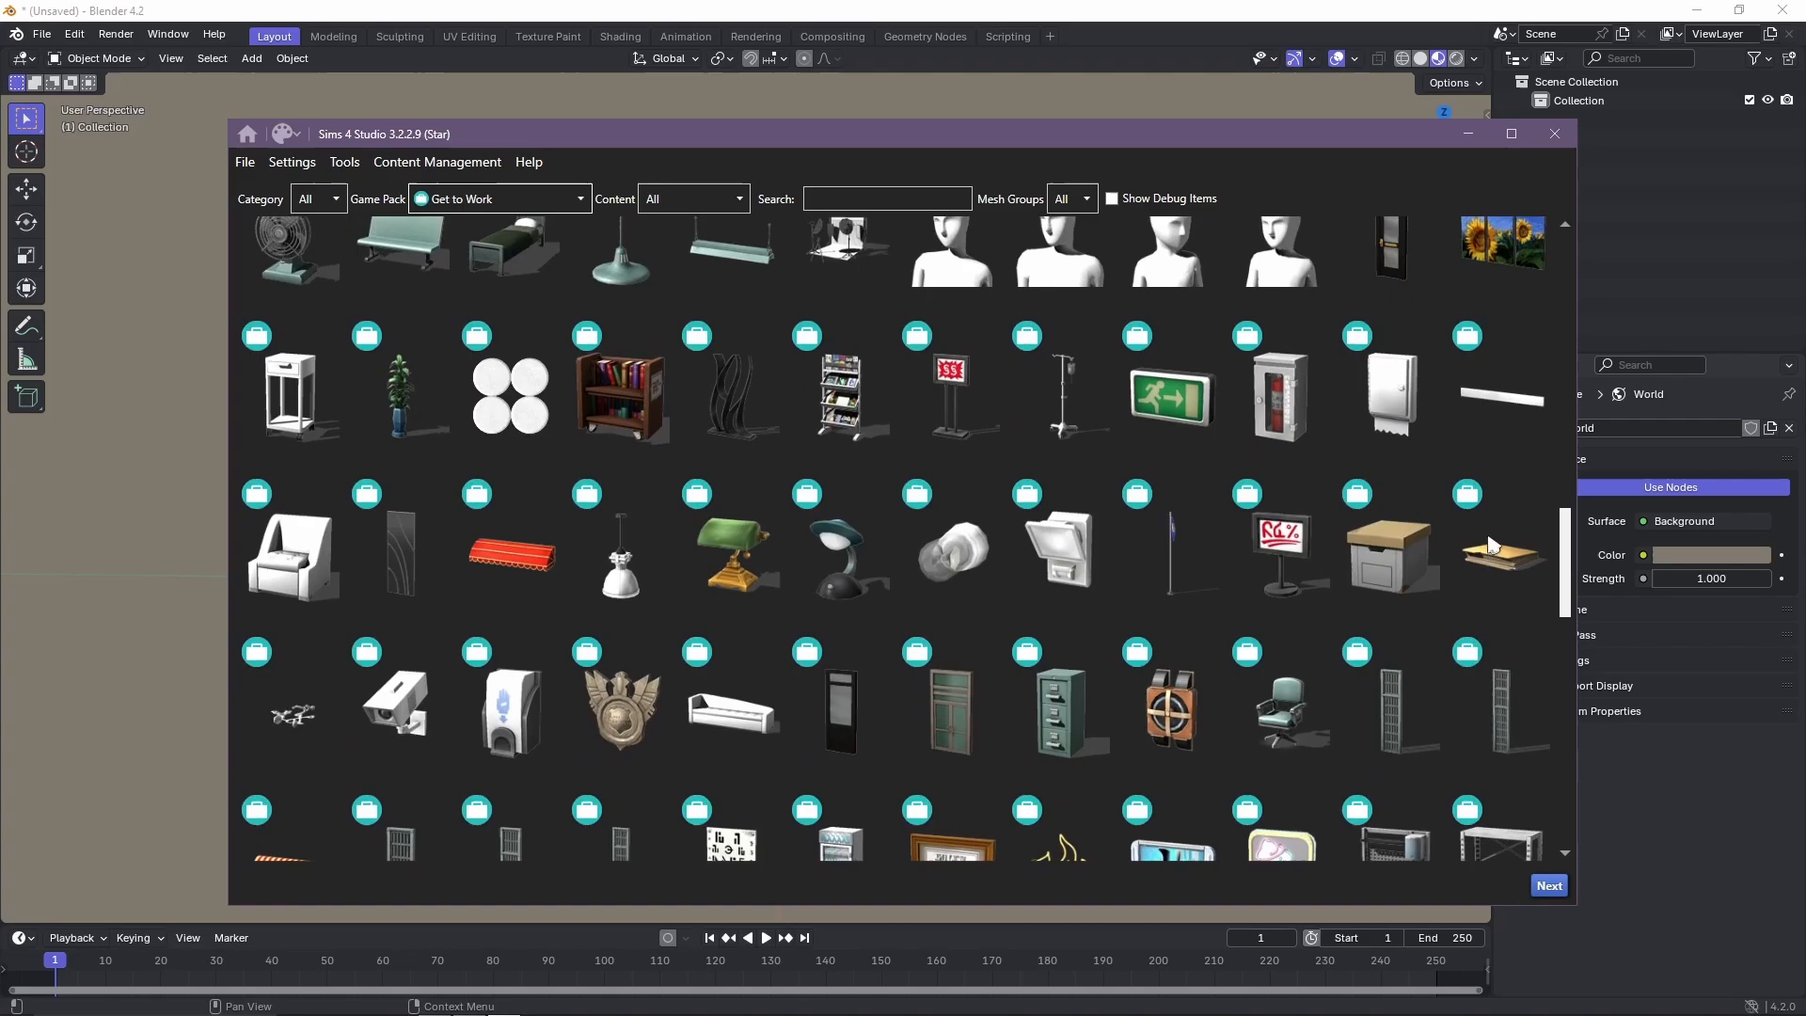
{"action": "scroll", "coordinate": [1443, 307], "scroll_direction": "up", "scroll_amount": 5}
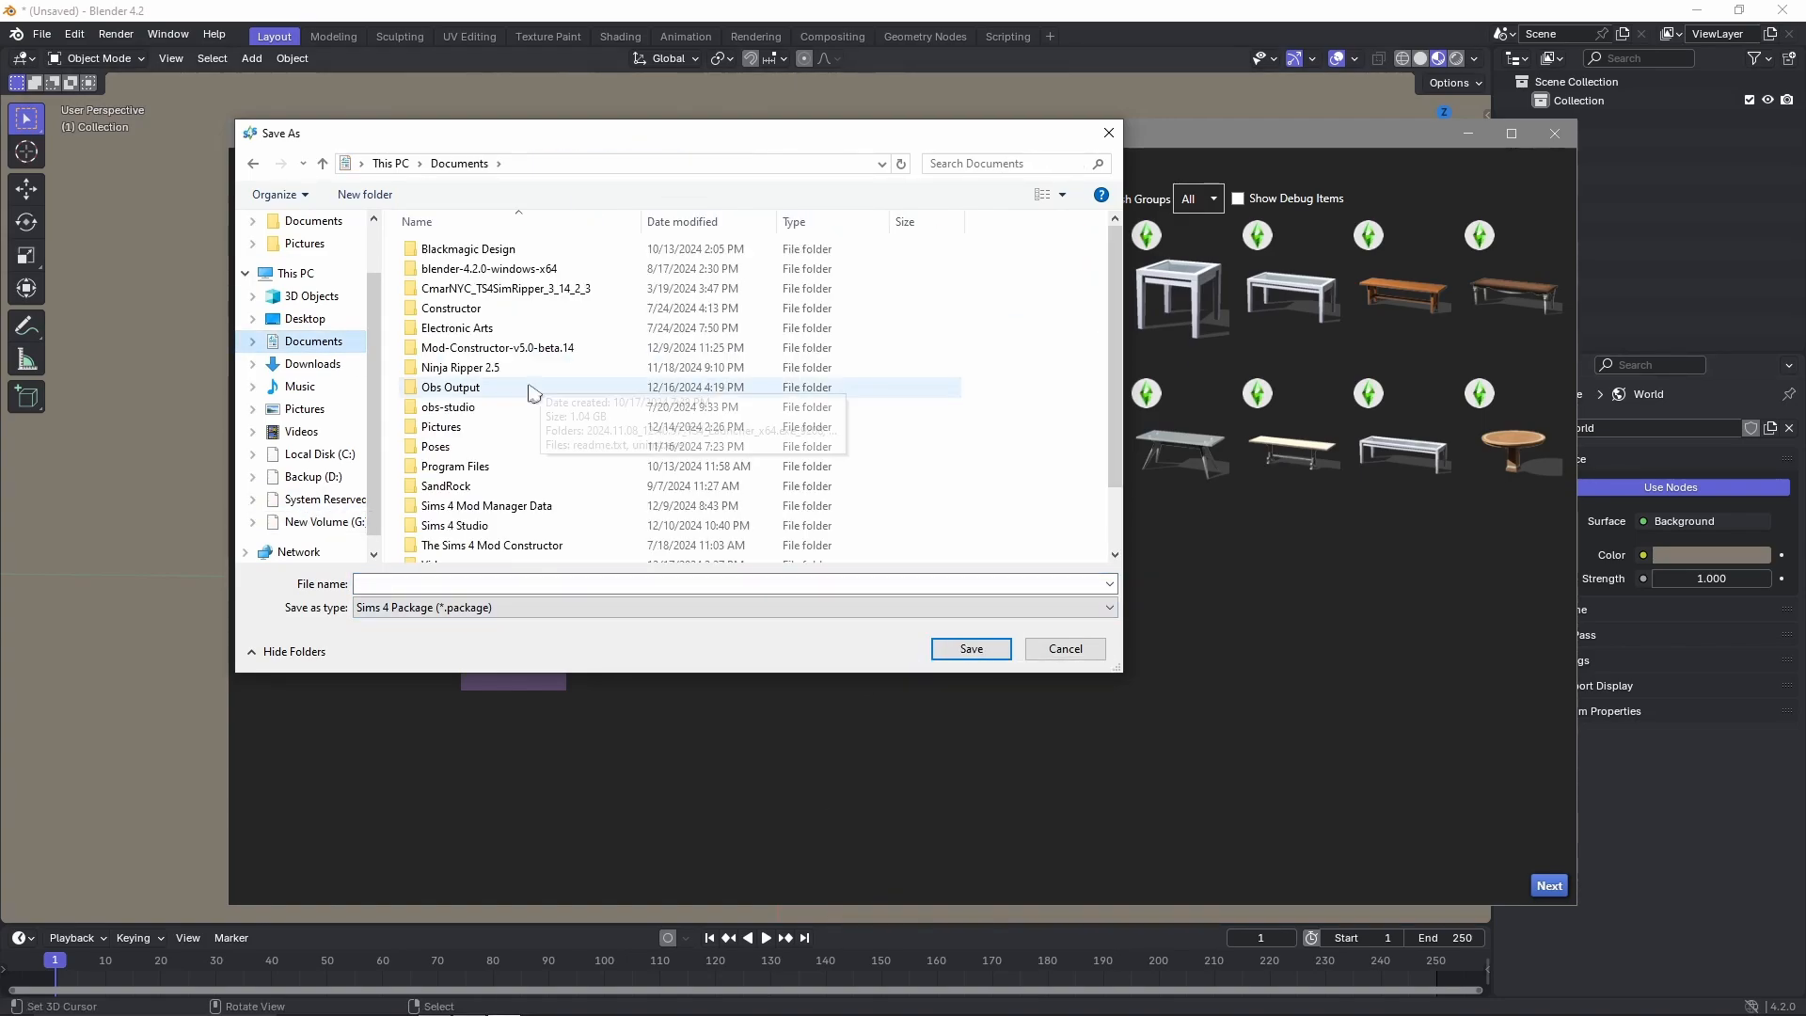
{"action": "type", "text": "WinterWondering_MysteryBags_Table"}
{"action": "key", "text": "Return"}
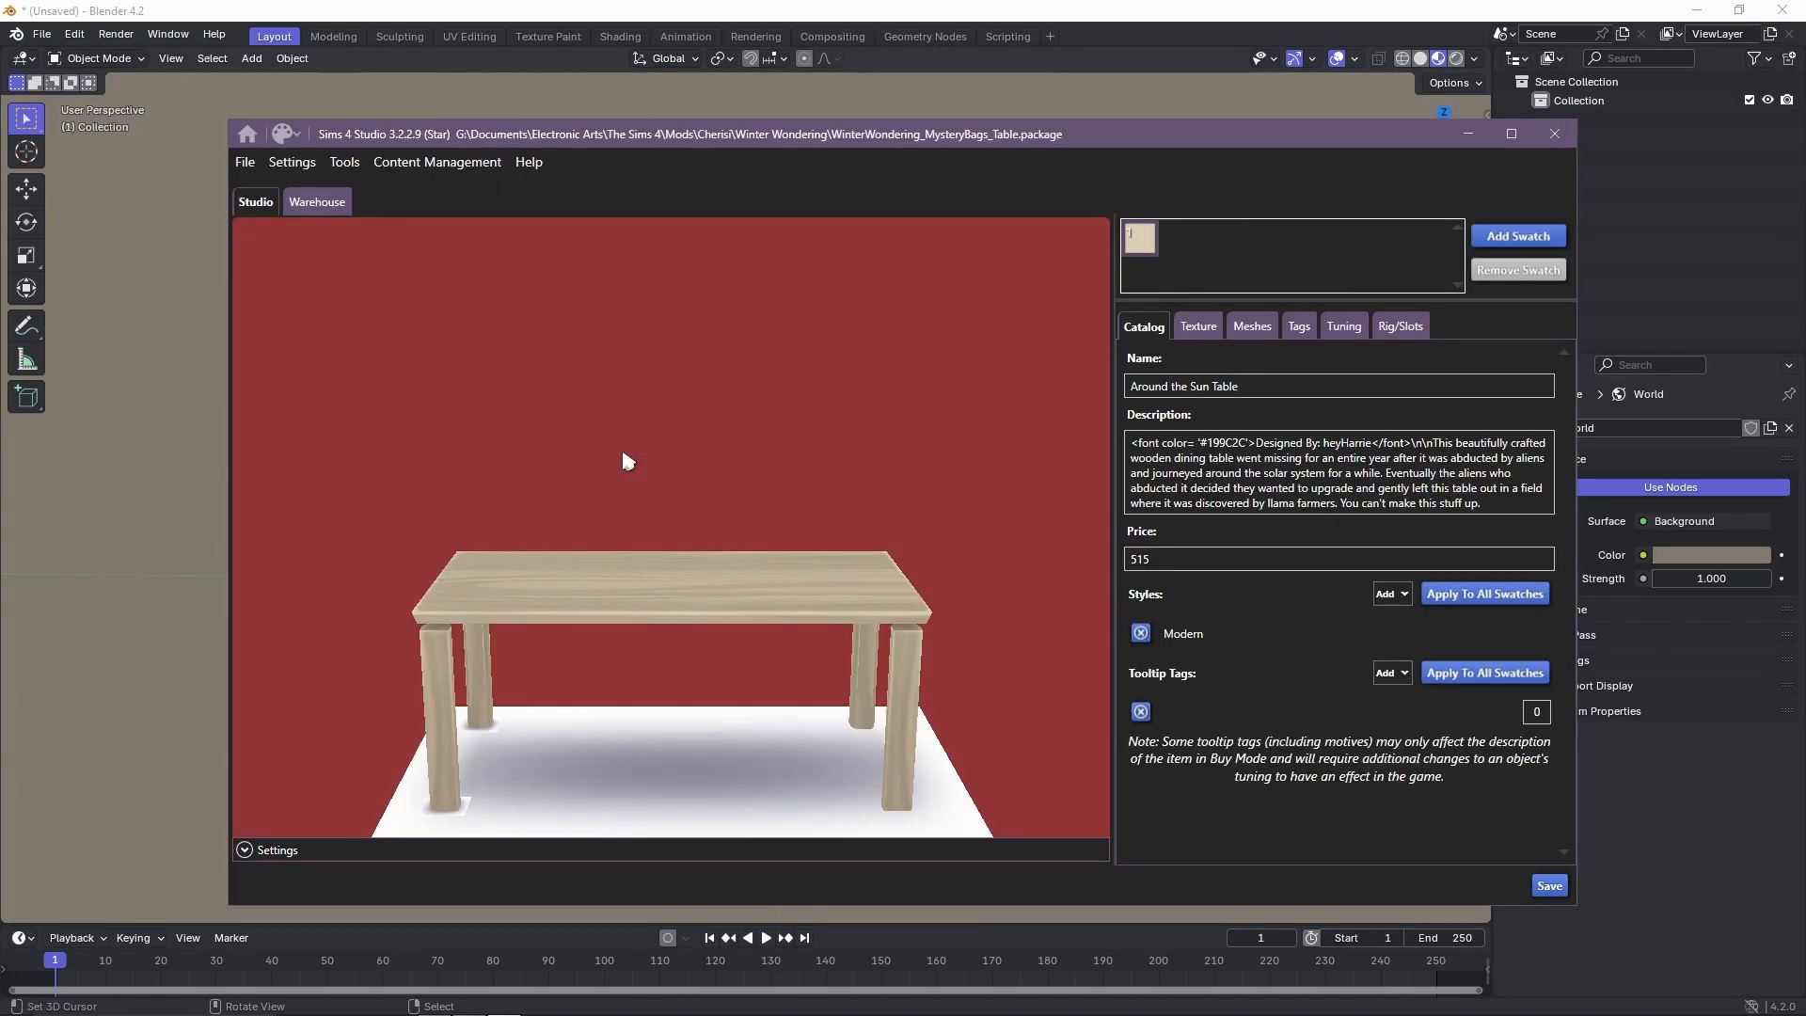
Open the game content browser for objects and inspect a Get to Work table in the 3D preview.
{"action": "left_click", "coordinate": [345, 163]}
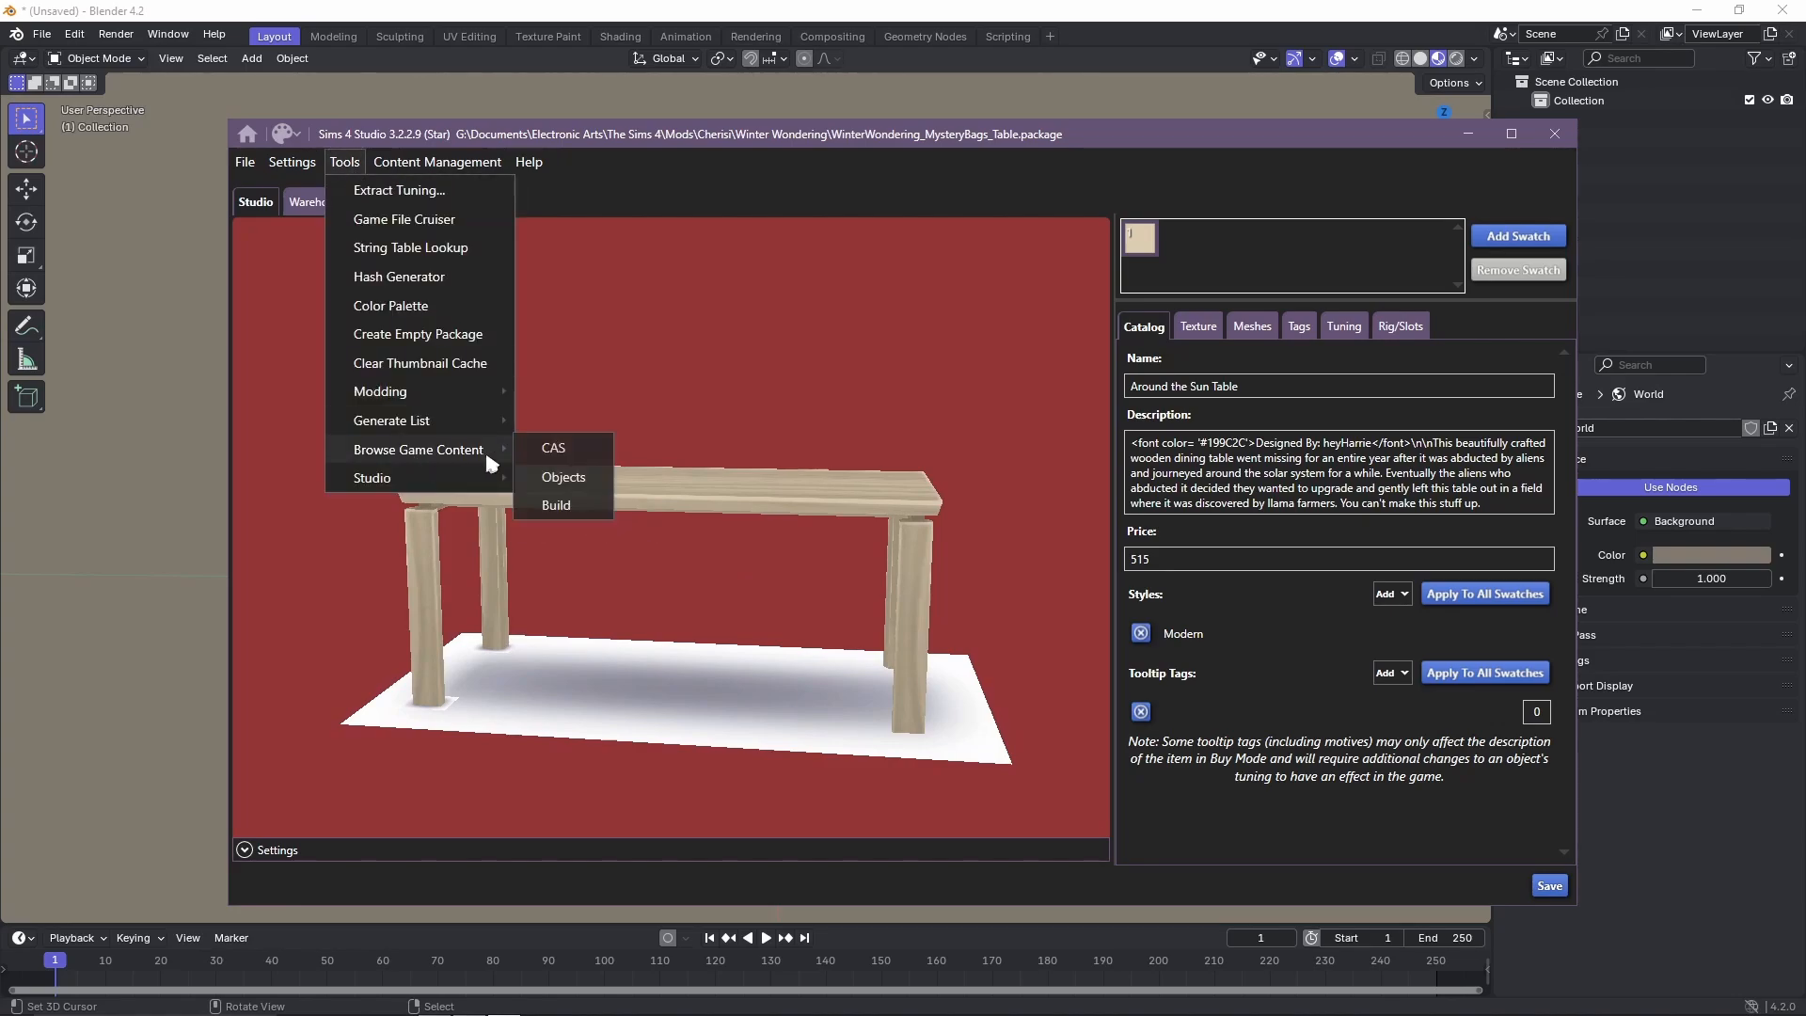
{"action": "left_click", "coordinate": [564, 477]}
{"action": "right_click_drag", "start_coordinate": [1138, 524], "coordinate": [886, 545]}
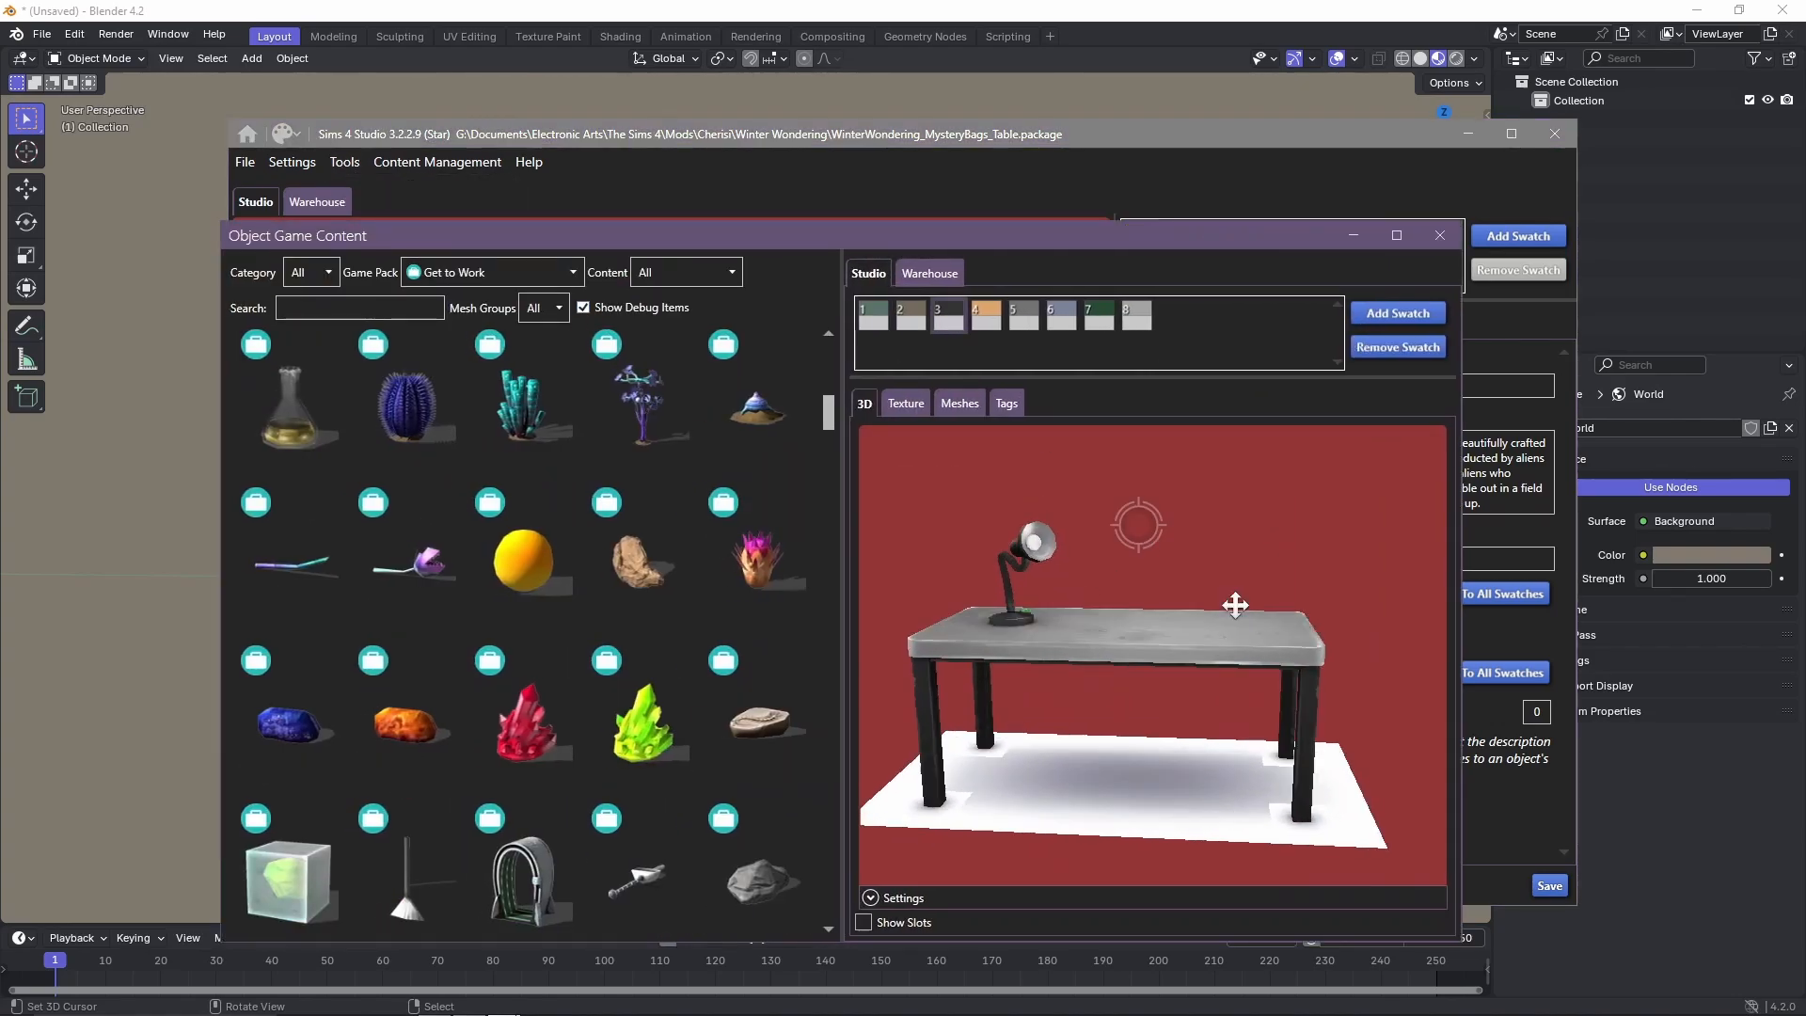
{"action": "right_click_drag", "start_coordinate": [1240, 588], "coordinate": [1143, 616]}
{"action": "scroll", "coordinate": [1133, 806], "scroll_direction": "up", "scroll_amount": 5}
{"action": "scroll", "coordinate": [1132, 806], "scroll_direction": "down", "scroll_amount": 5}
Export the table's texture as table_top.png to the MysteryBag folder on drive G.
{"action": "left_click", "coordinate": [906, 403]}
{"action": "left_click", "coordinate": [887, 911]}
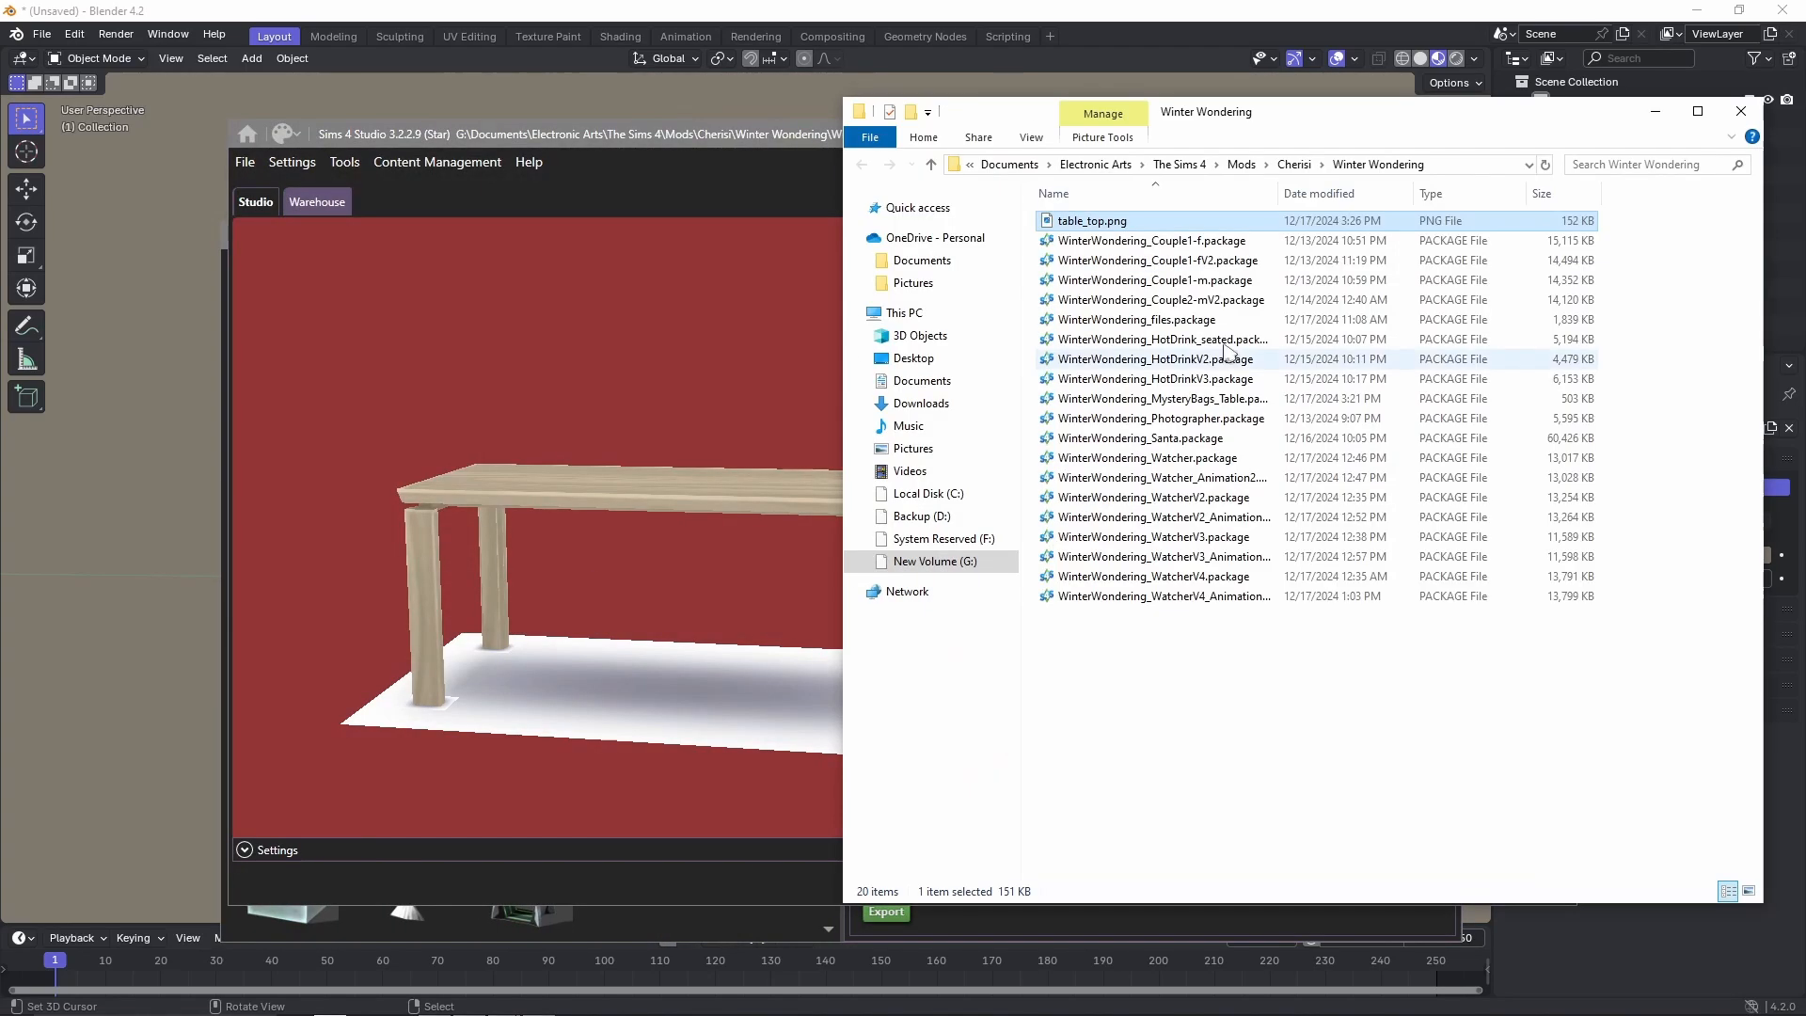
{"action": "left_click", "coordinate": [926, 561]}
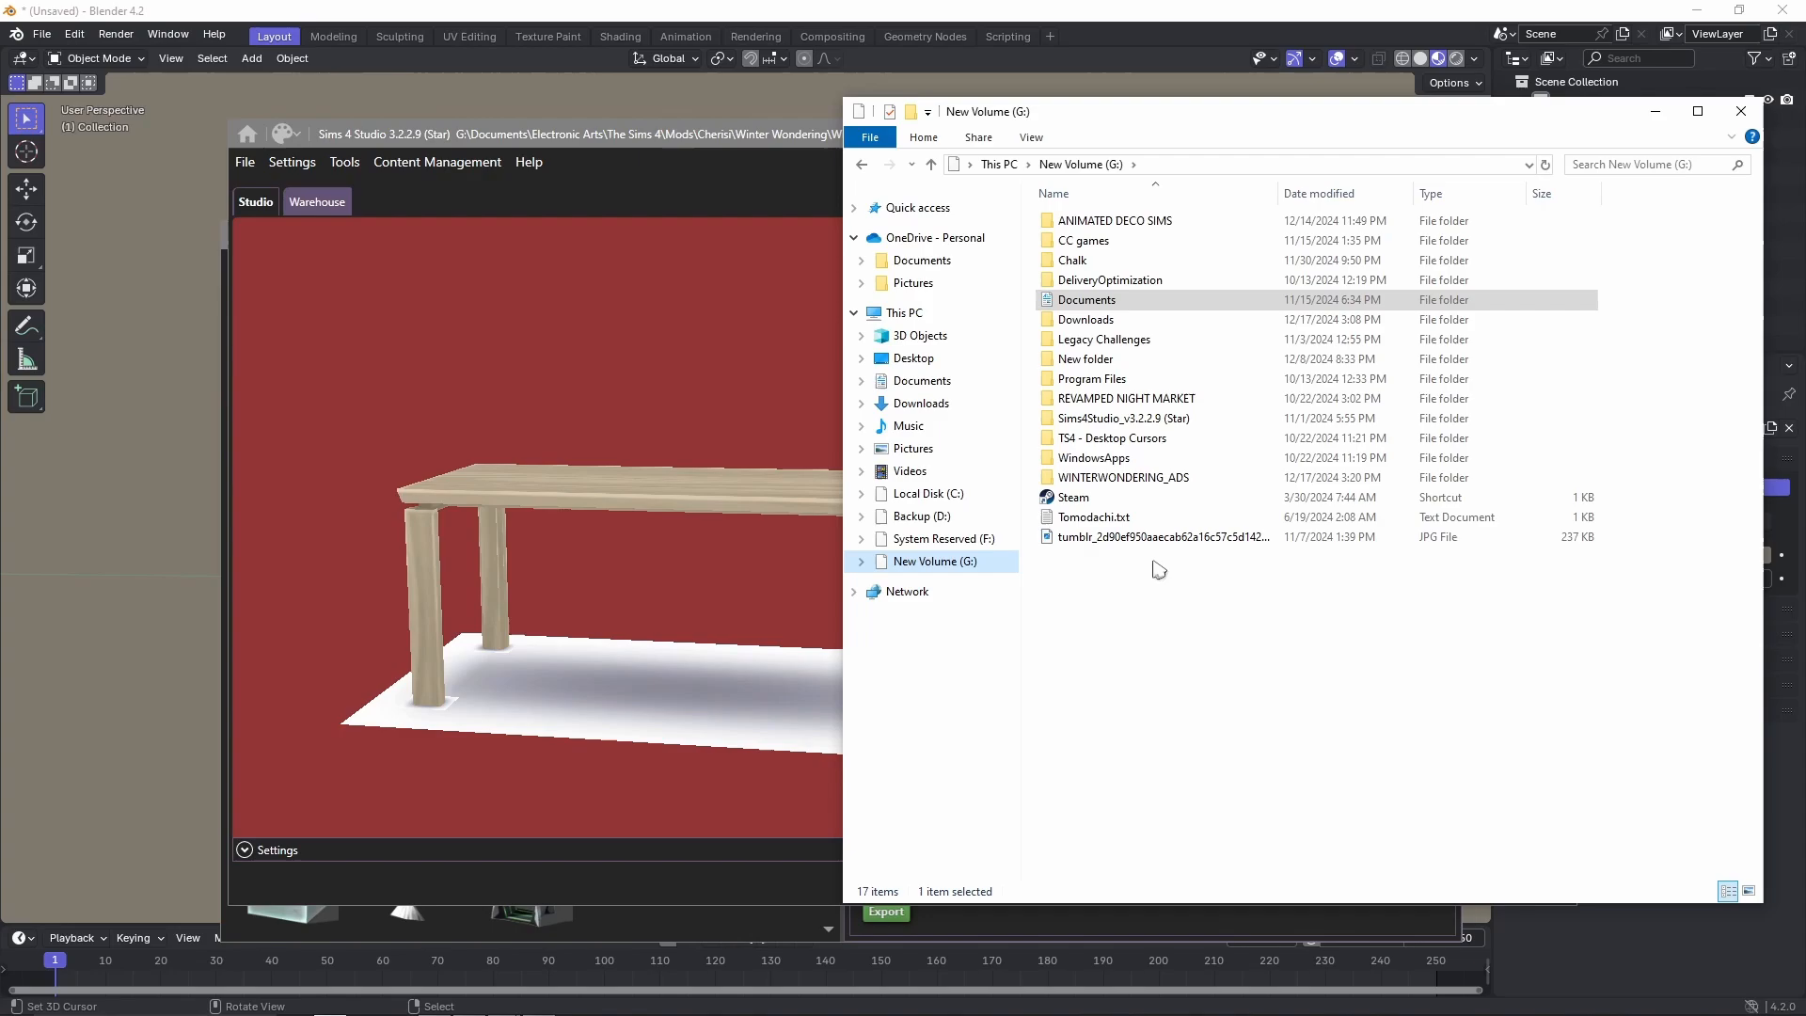
{"action": "left_click", "coordinate": [1742, 111]}
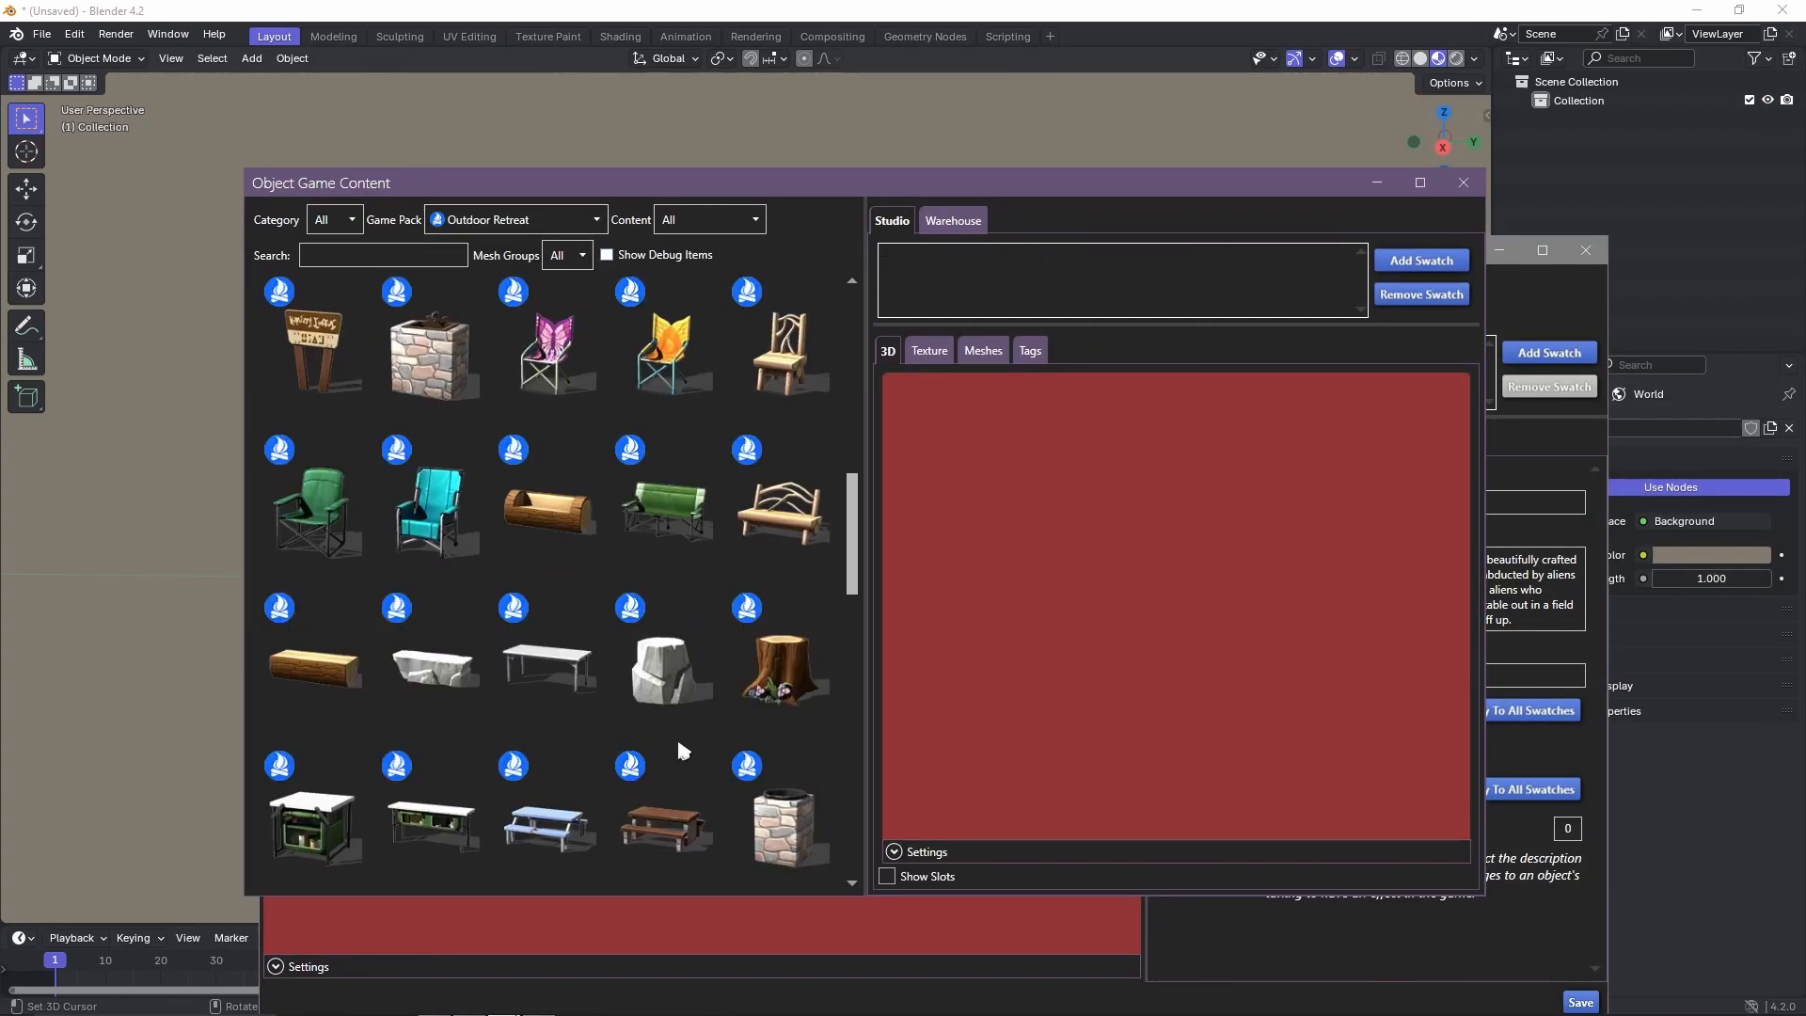
Filter the game objects to a Surfaces sub-category and inspect two of the tables in 3D.
{"action": "left_click", "coordinate": [334, 219]}
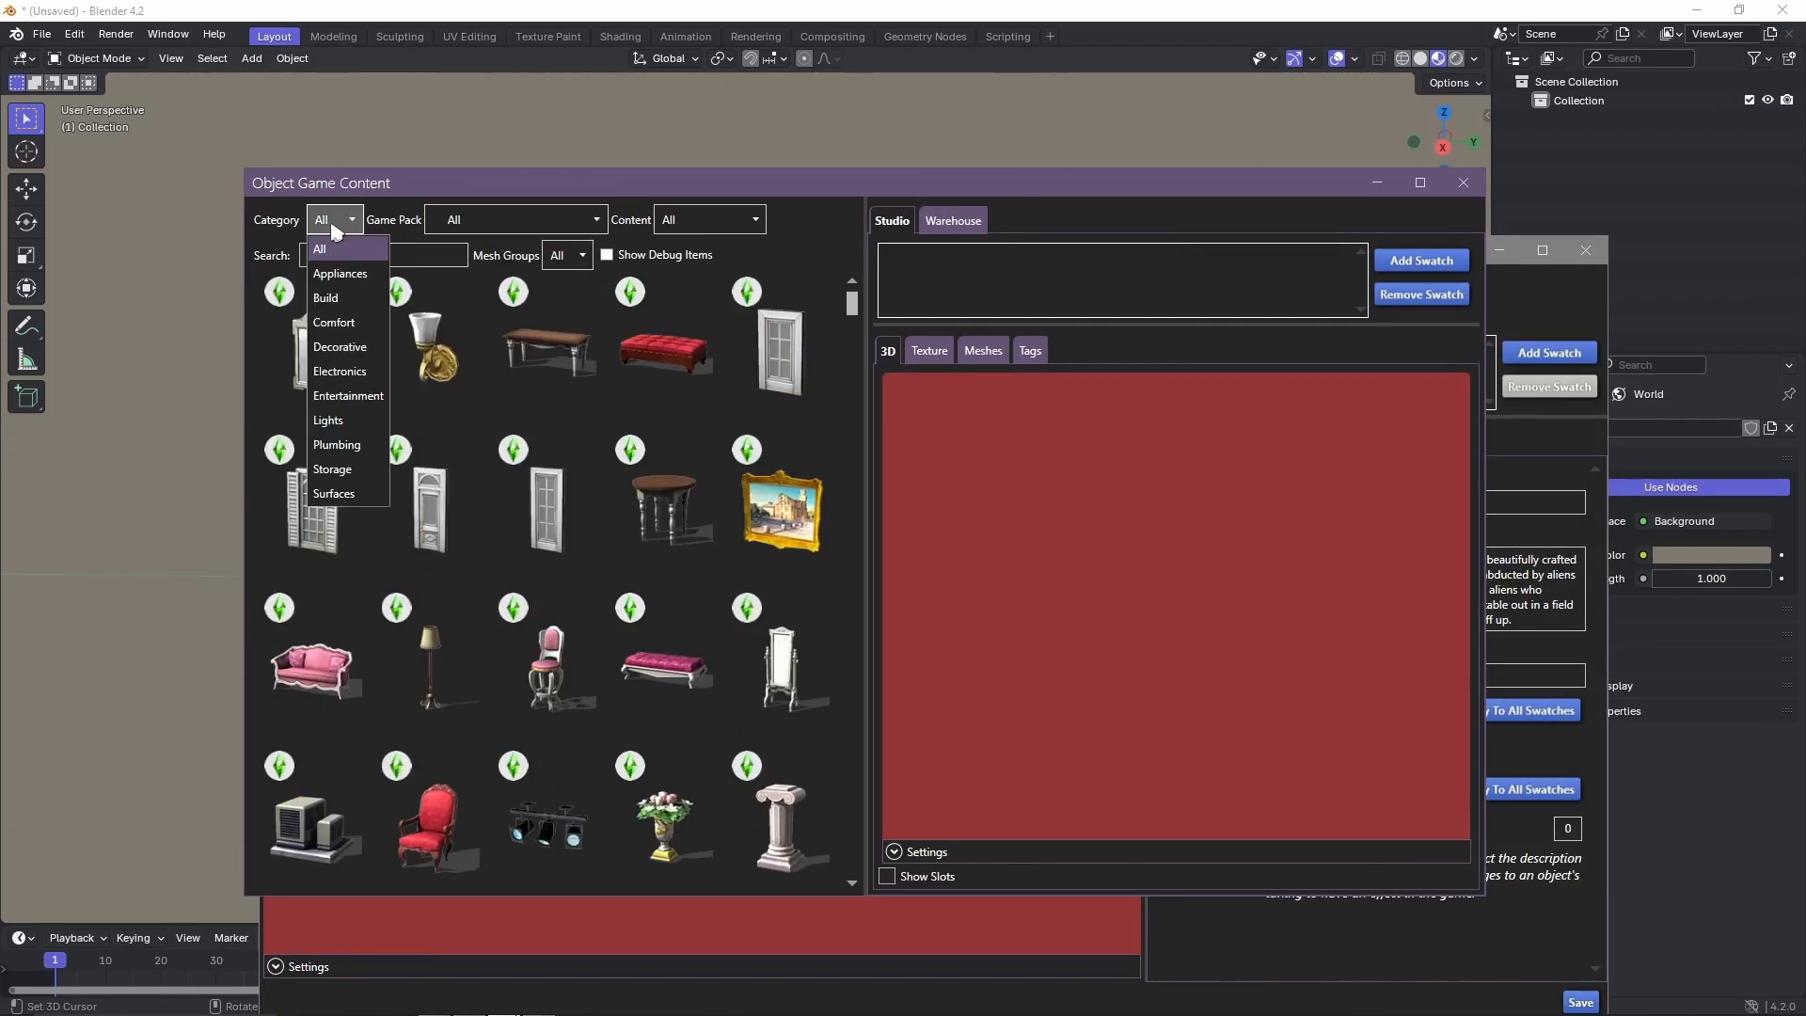
{"action": "left_click", "coordinate": [337, 494]}
{"action": "left_click", "coordinate": [420, 222]}
{"action": "left_click", "coordinate": [423, 348]}
{"action": "left_click_drag", "start_coordinate": [853, 367], "coordinate": [849, 557]}
{"action": "left_click", "coordinate": [549, 475]}
{"action": "left_click_drag", "start_coordinate": [1133, 678], "coordinate": [1060, 645]}
{"action": "left_click", "coordinate": [663, 475]}
{"action": "mouse_move", "coordinate": [1176, 640]}
{"action": "left_mouse_down"}
{"action": "mouse_move", "coordinate": [1363, 637]}
{"action": "mouse_move", "coordinate": [1157, 630]}
{"action": "left_mouse_up"}
{"action": "left_click_drag", "start_coordinate": [853, 564], "coordinate": [854, 396]}
Filter the surfaces to Dining Table and look through the models for a suitable table.
{"action": "left_click", "coordinate": [440, 219]}
{"action": "left_click", "coordinate": [433, 323]}
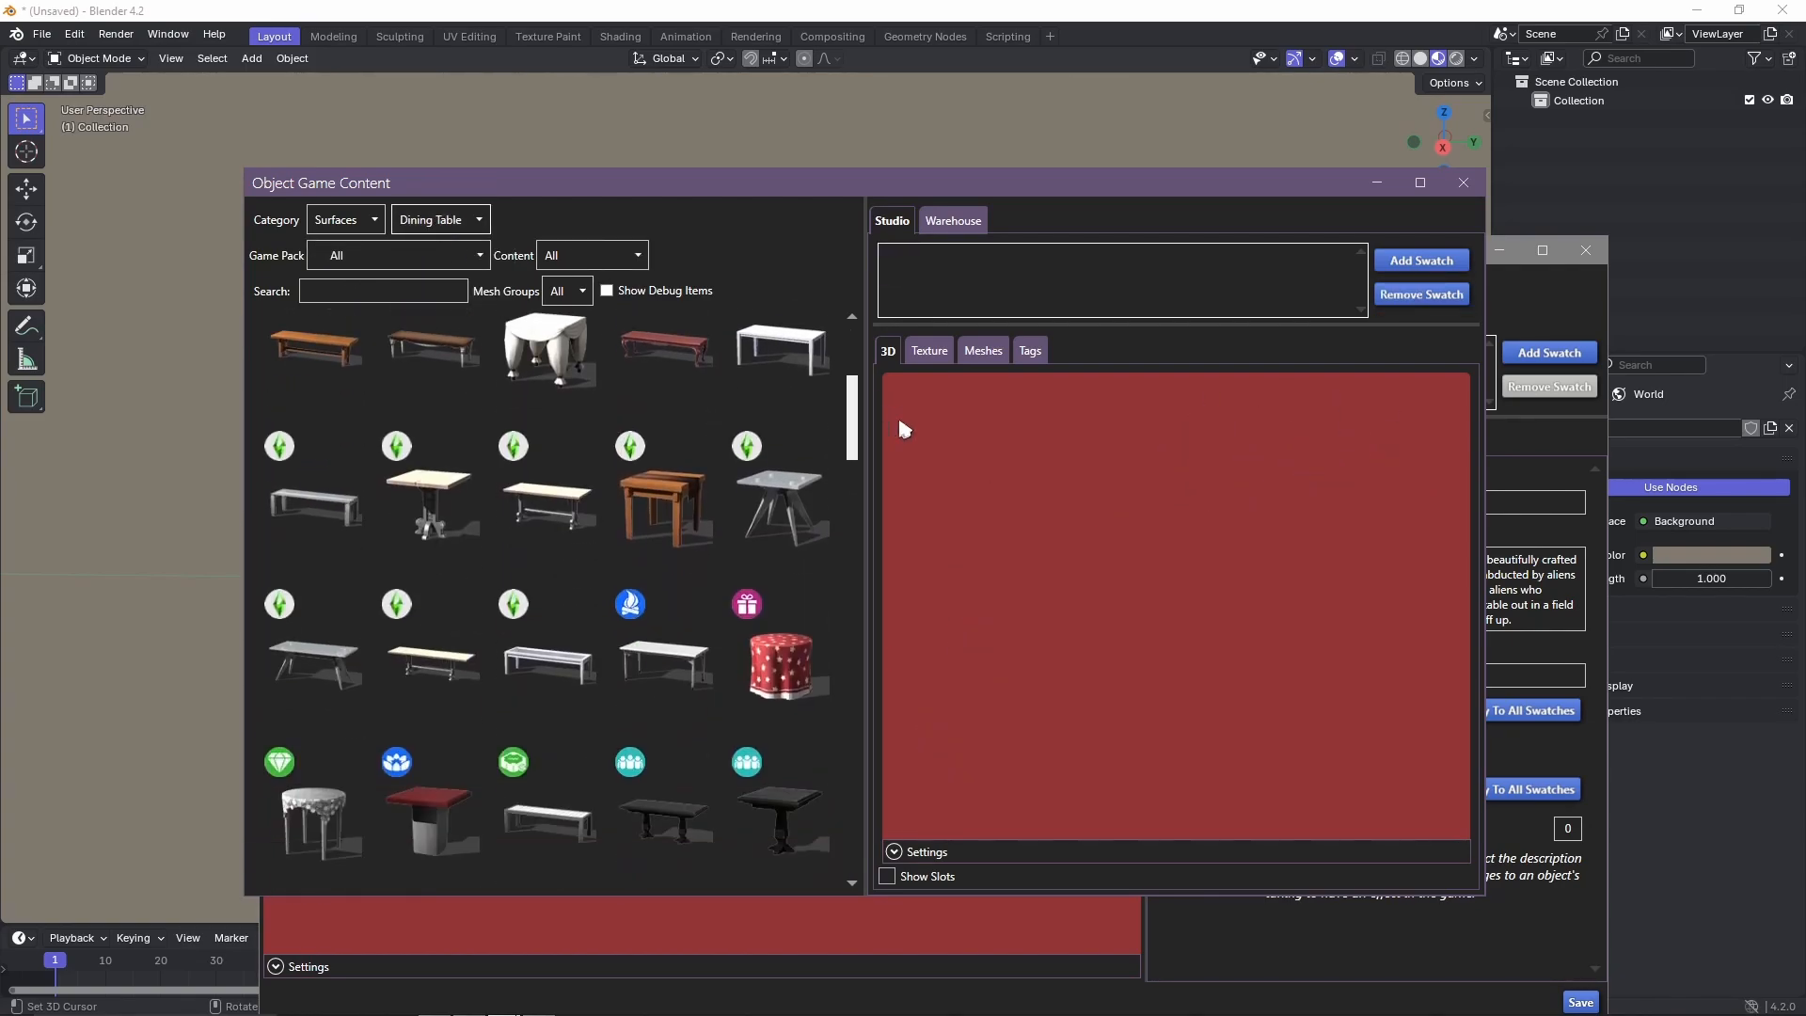
{"action": "scroll", "coordinate": [901, 429], "scroll_direction": "down", "scroll_amount": 10}
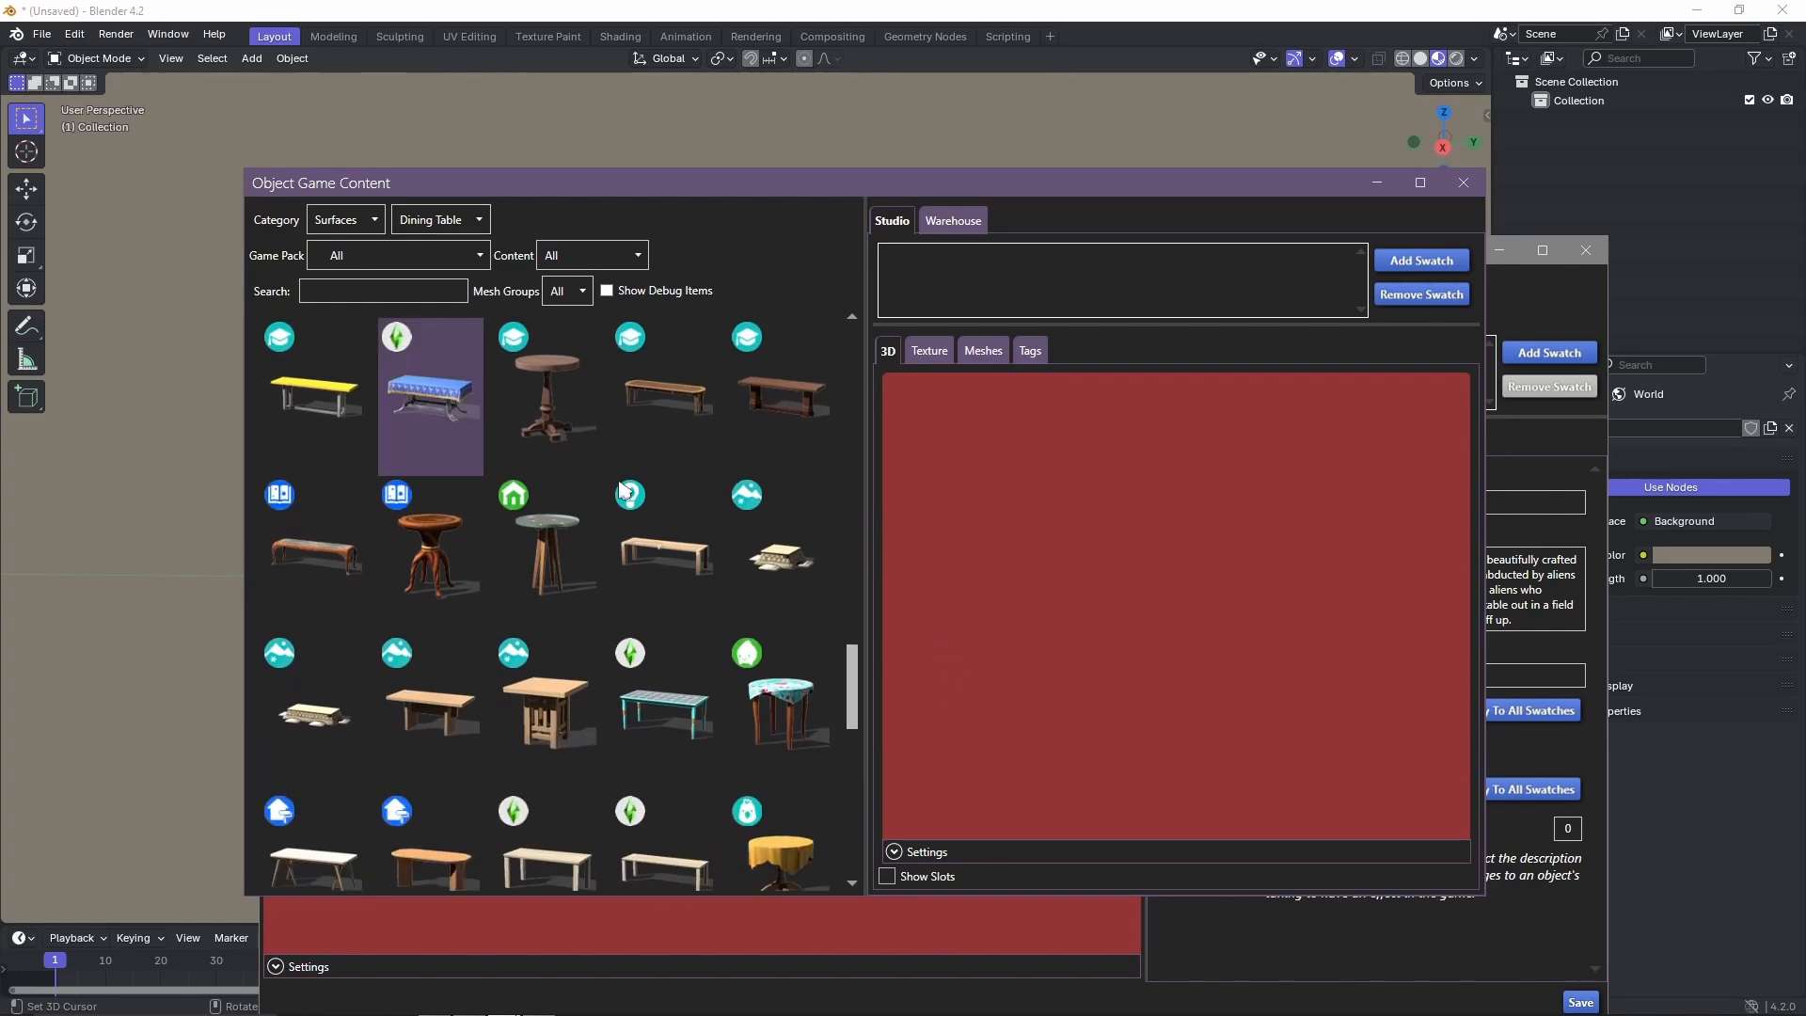
{"action": "left_click_drag", "start_coordinate": [853, 692], "coordinate": [853, 828]}
{"action": "left_click", "coordinate": [665, 649]}
{"action": "left_click", "coordinate": [342, 651]}
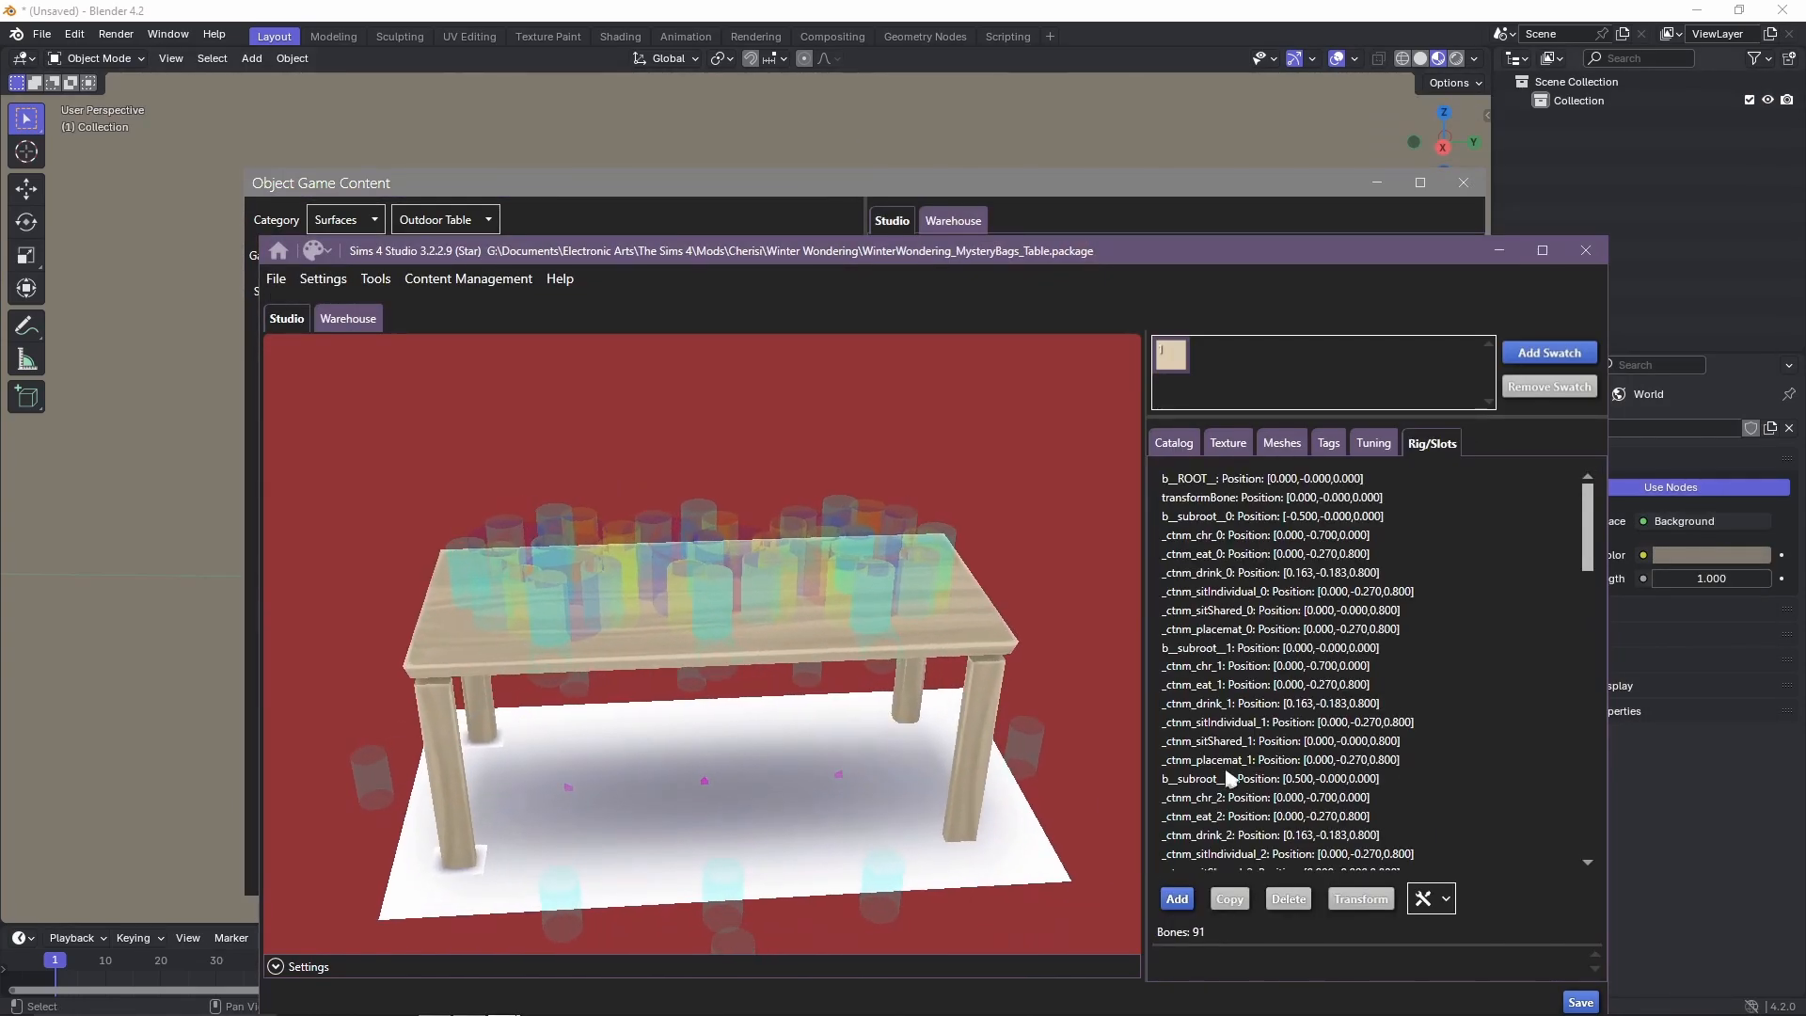
Examine the cloned table's rig slots, selecting _ctnm_sitShared_2 and _ctnm_placemat_2 in the bone list.
{"action": "scroll", "coordinate": [1363, 794], "scroll_direction": "down", "scroll_amount": 3}
{"action": "scroll", "coordinate": [1308, 610], "scroll_direction": "up", "scroll_amount": 3}
{"action": "left_click", "coordinate": [1303, 536]}
{"action": "scroll", "coordinate": [1300, 541], "scroll_direction": "down", "scroll_amount": 6}
{"action": "left_click", "coordinate": [1298, 547]}
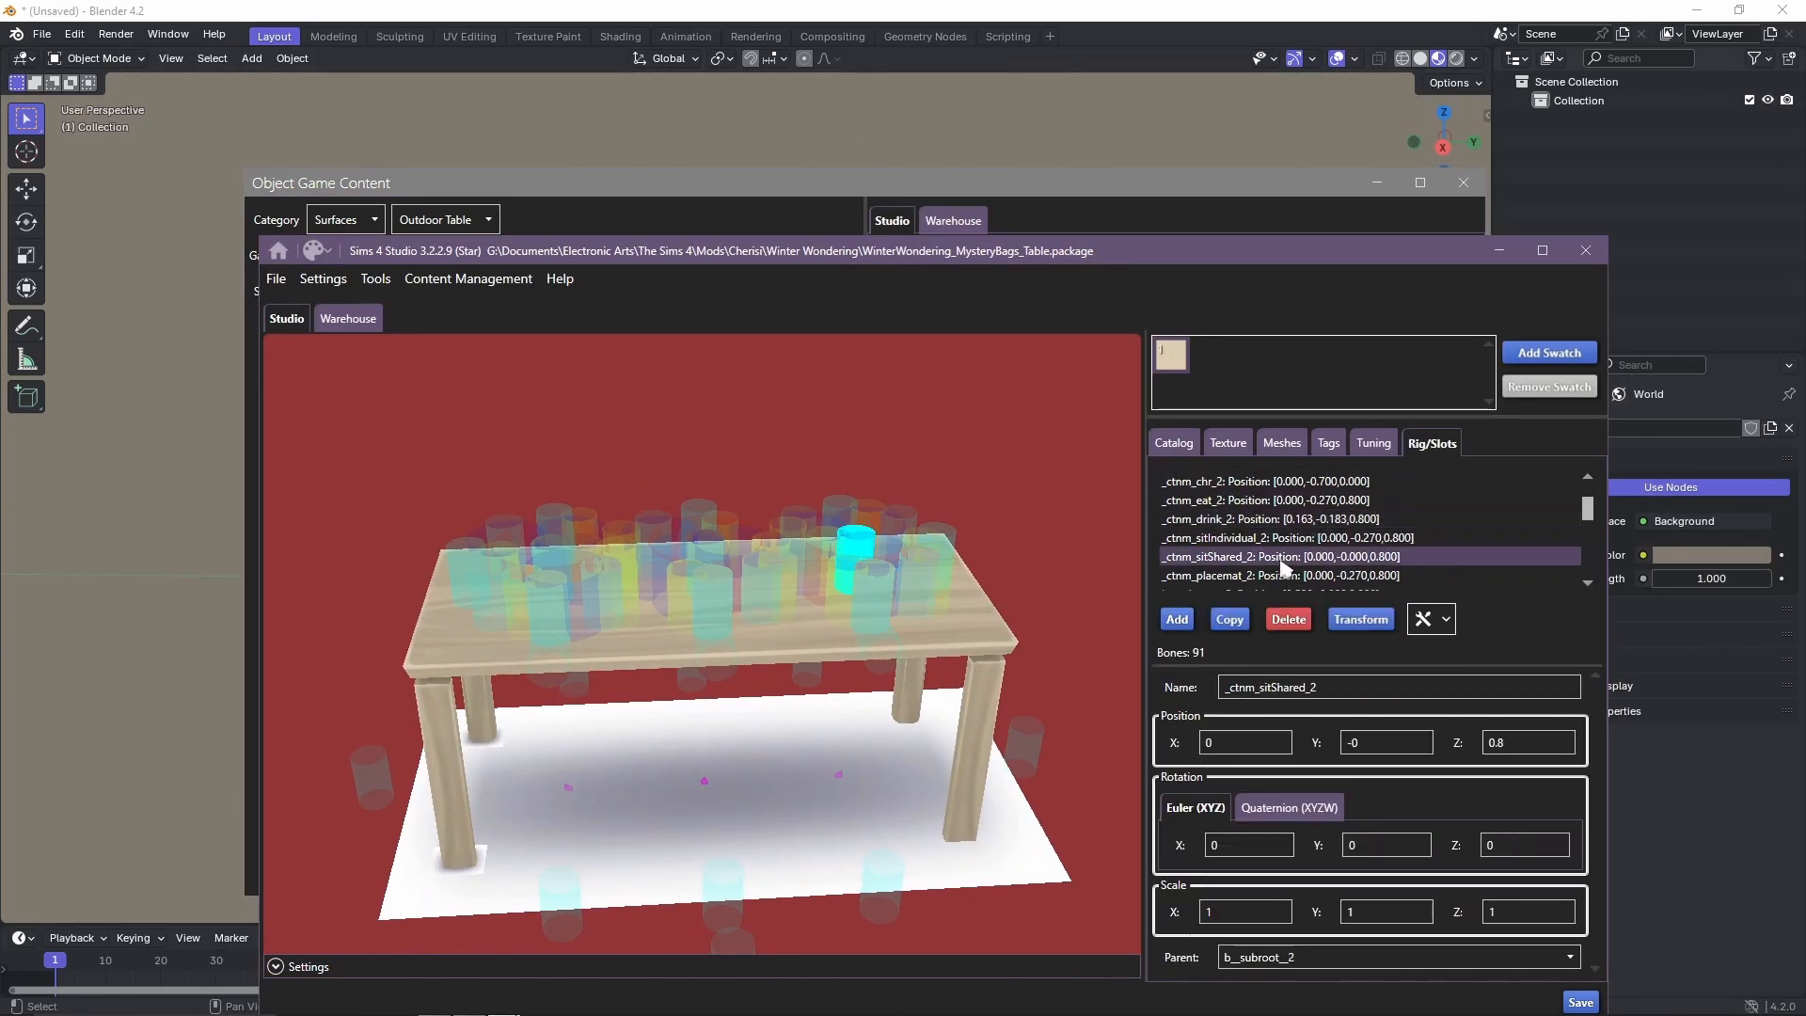
{"action": "left_click", "coordinate": [1284, 572]}
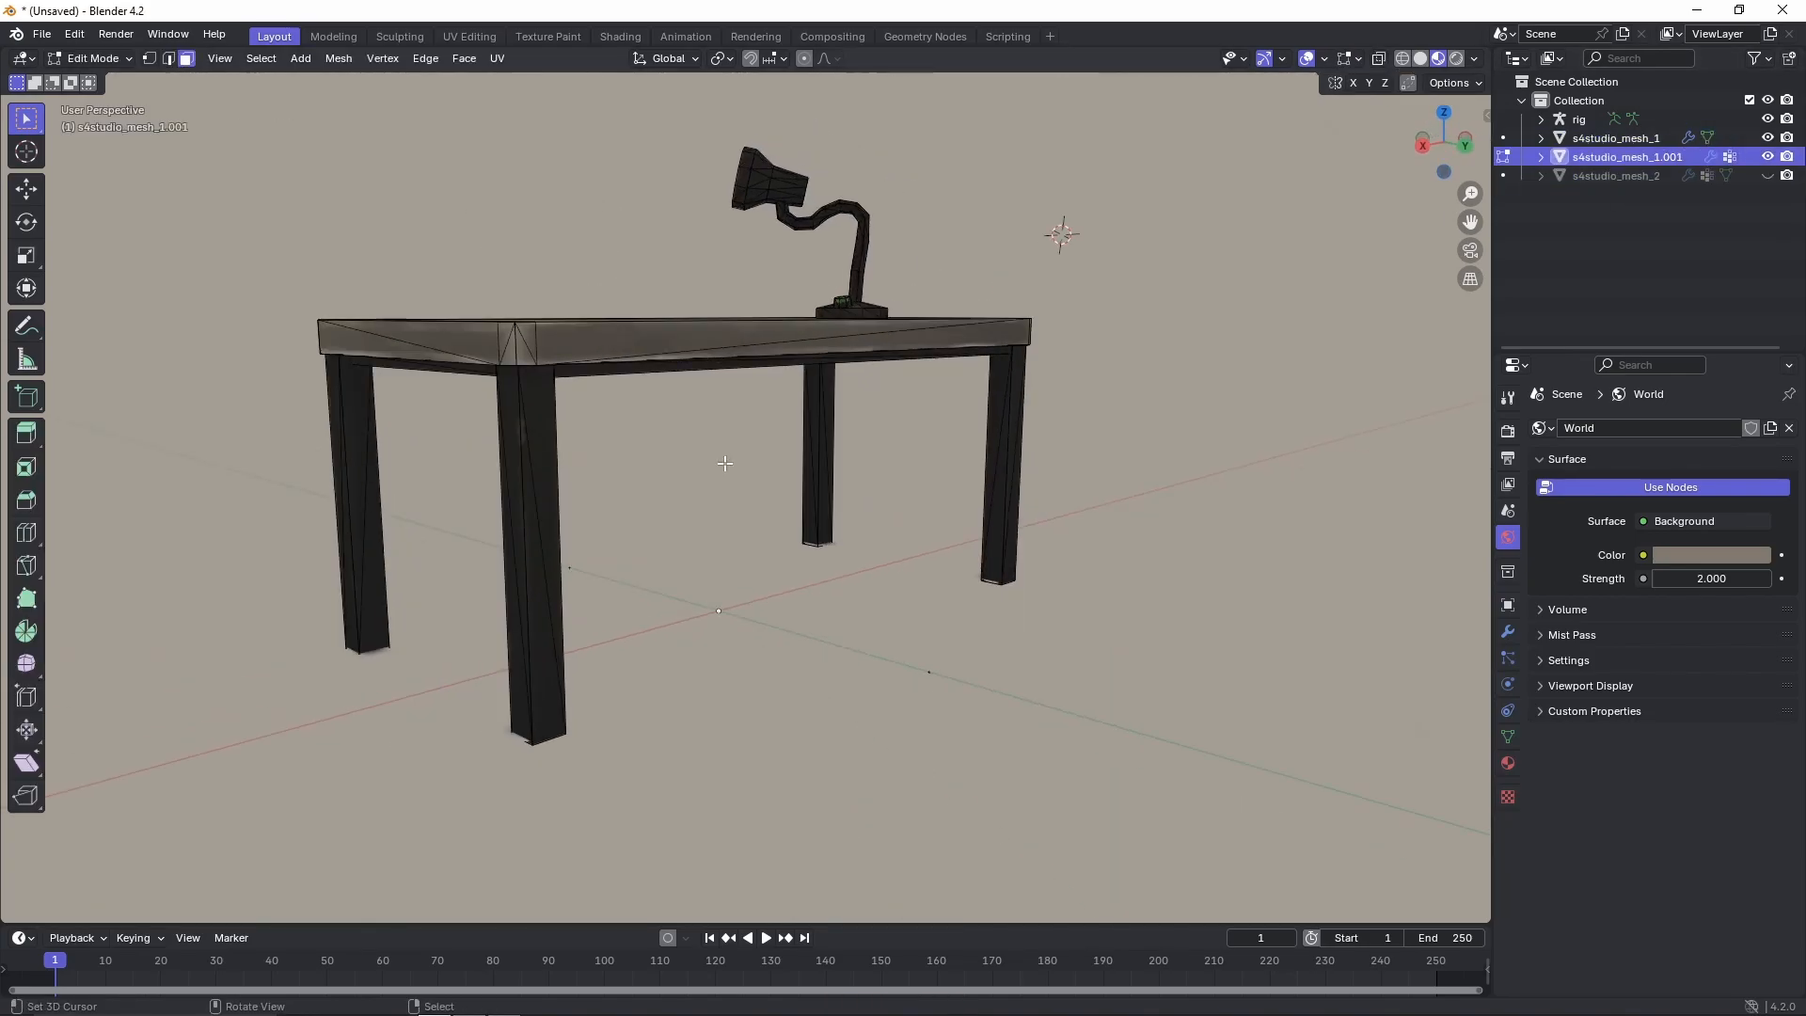
Delete the dark desk legs from s4studio_mesh_1.001, leaving the tabletop and lamp.
{"action": "key", "text": "l"}
{"action": "middle_click_drag", "start_coordinate": [516, 444], "coordinate": [532, 375]}
{"action": "key", "text": "l"}
{"action": "middle_click_drag", "start_coordinate": [828, 324], "coordinate": [456, 439]}
{"action": "key", "text": "l"}
Delete the desk lamp geometry from the tabletop mesh s4studio_mesh_1.001.
{"action": "key", "text": "l"}
{"action": "middle_click_drag", "start_coordinate": [799, 447], "coordinate": [1029, 302]}
{"action": "key", "text": "x"}
{"action": "left_click", "coordinate": [880, 692]}
{"action": "middle_click_drag", "start_coordinate": [941, 395], "coordinate": [1057, 496]}
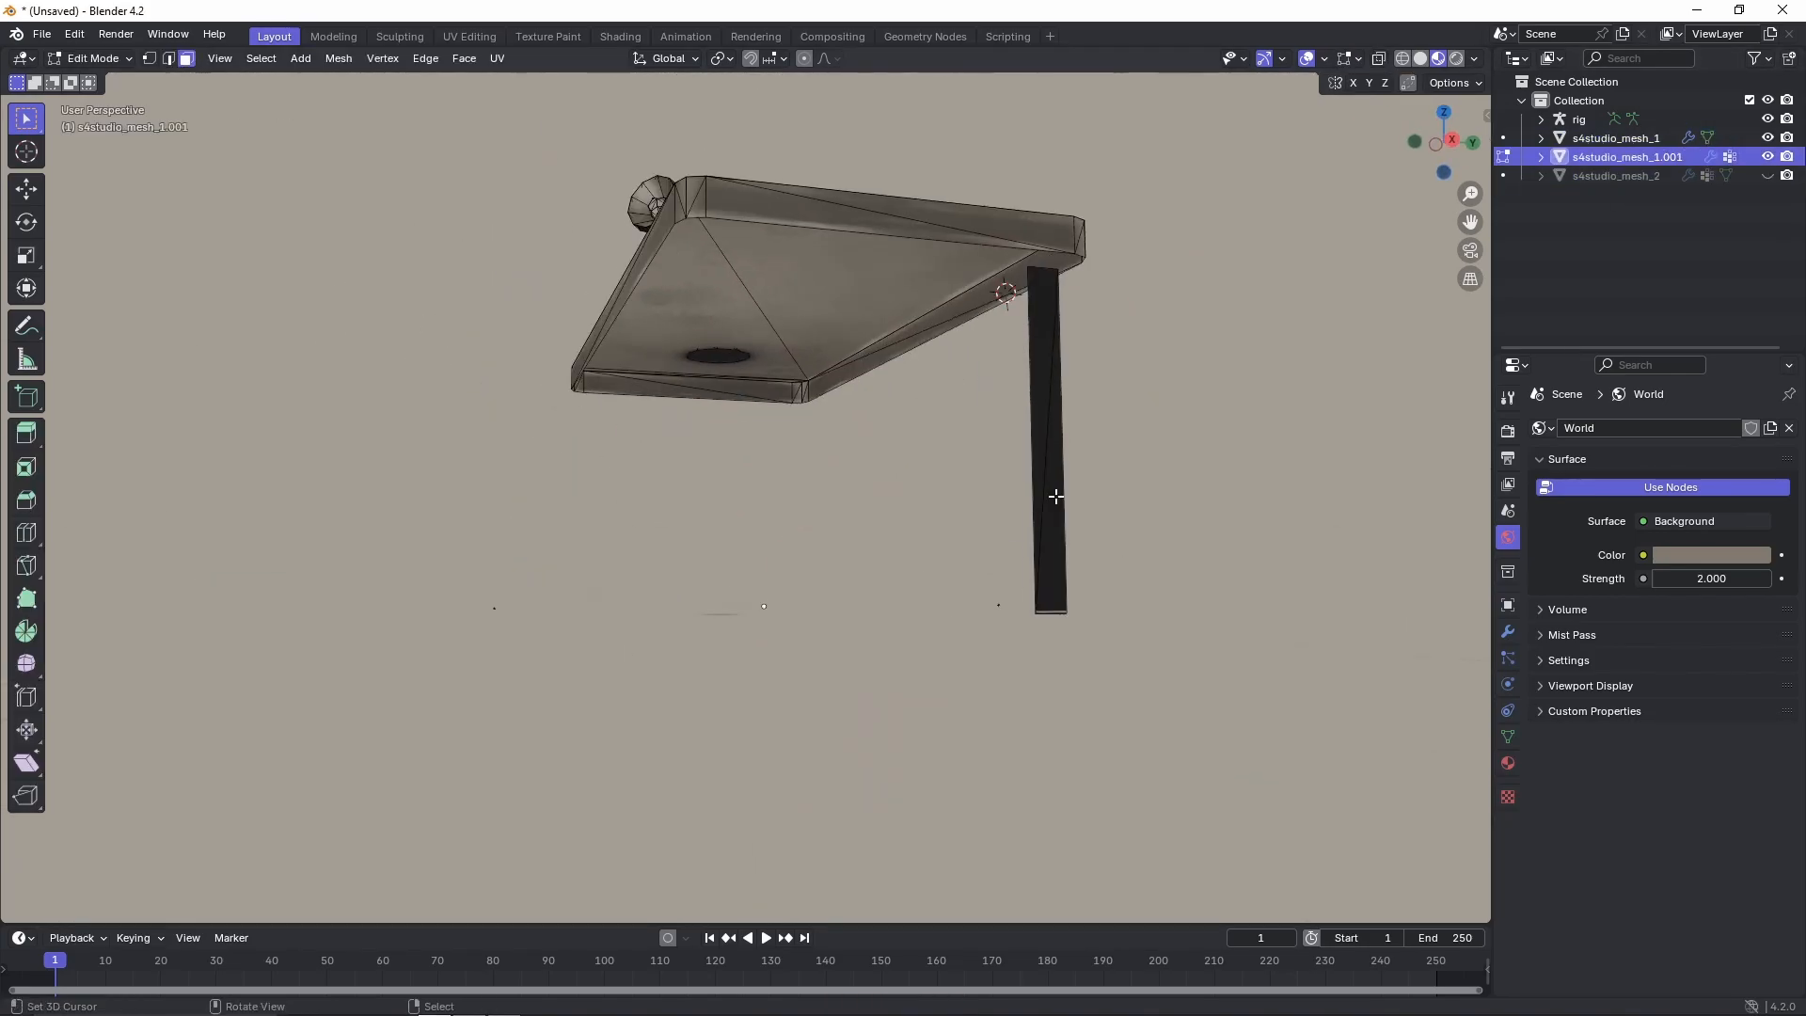
{"action": "key", "text": "x"}
{"action": "right_click", "coordinate": [698, 452]}
{"action": "right_click", "coordinate": [623, 423]}
{"action": "key", "text": "l"}
{"action": "key", "text": "l"}
{"action": "key", "text": "l"}
{"action": "key", "text": "l"}
{"action": "key", "text": "l"}
{"action": "middle_click_drag", "start_coordinate": [678, 235], "coordinate": [881, 266]}
{"action": "key", "text": "l"}
{"action": "key", "text": "x"}
{"action": "left_click", "coordinate": [759, 404]}
Leave mesh editing, make s4studio_mesh_2 visible again and delete the rig from the scene.
{"action": "scroll", "coordinate": [881, 266], "scroll_direction": "down", "scroll_amount": 5}
{"action": "key", "text": "Tab"}
{"action": "left_click", "coordinate": [1769, 176]}
{"action": "middle_click_drag", "start_coordinate": [941, 489], "coordinate": [1101, 533]}
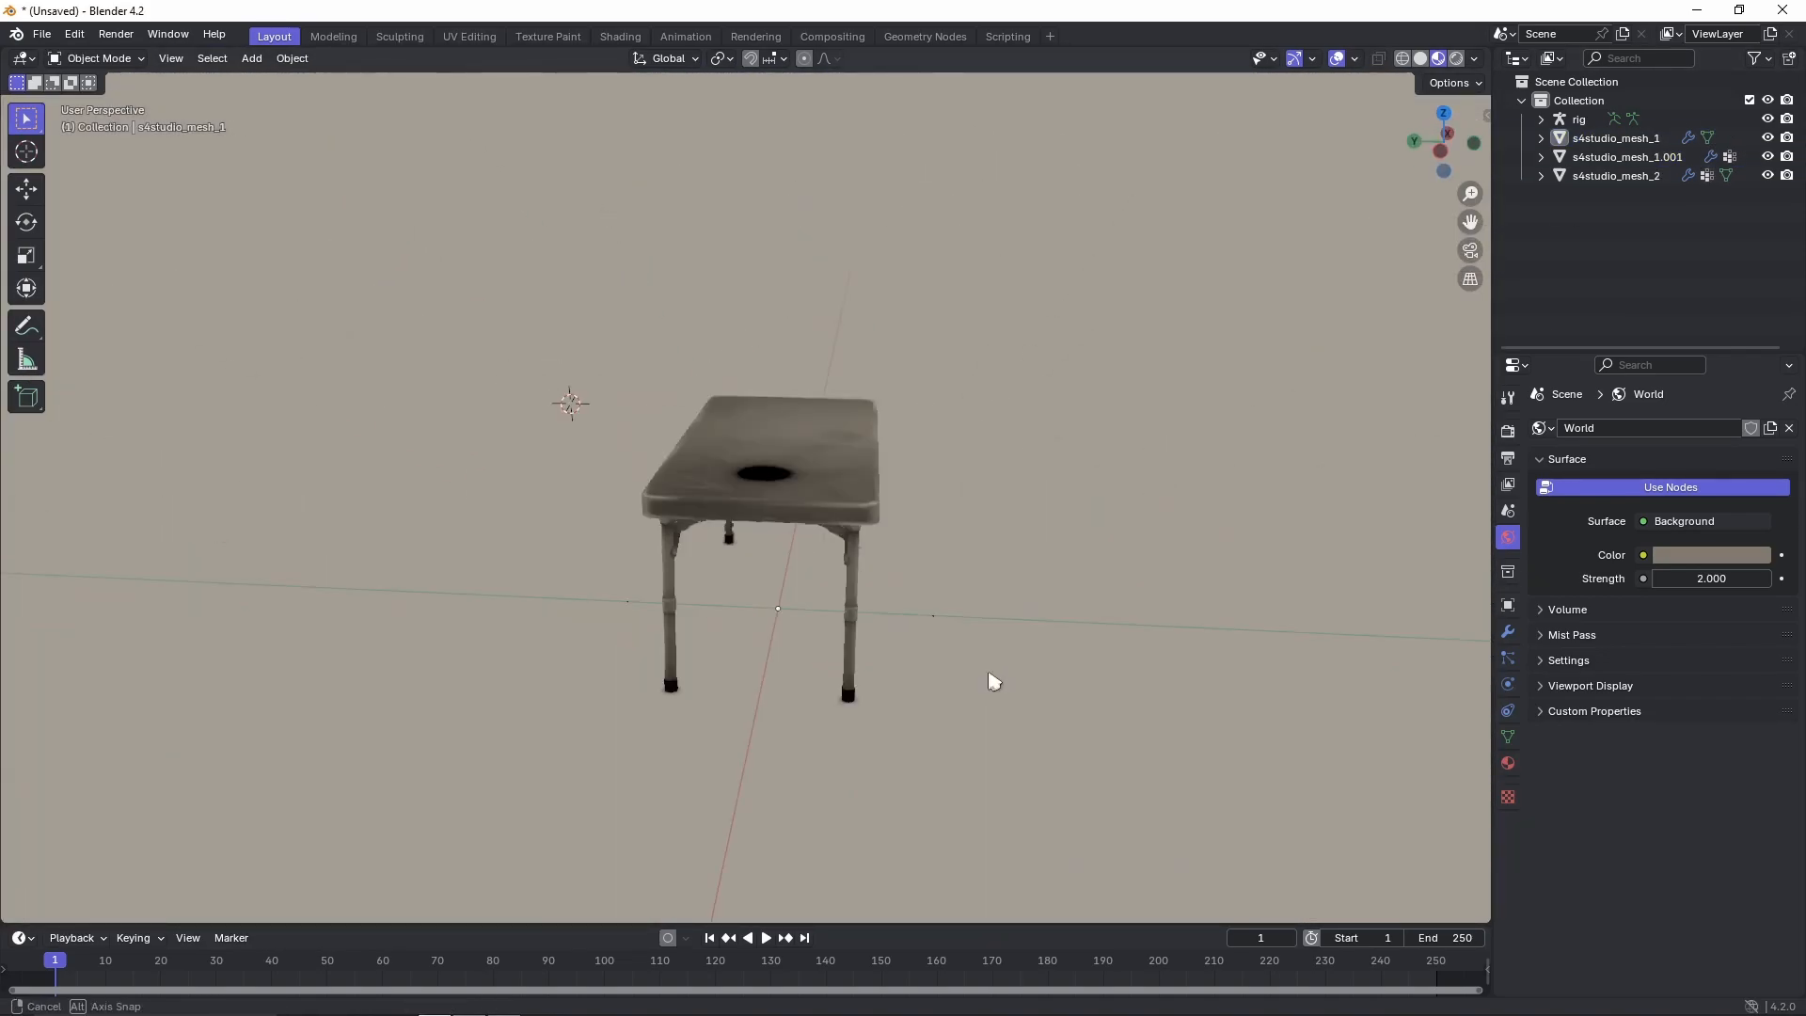
{"action": "right_click", "coordinate": [842, 649]}
{"action": "key", "text": "x"}
Switch to Sims 4 Studio, open the object game content browser and limit it to the Base Game pack.
{"action": "key", "text": "super"}
{"action": "left_click", "coordinate": [515, 1001]}
{"action": "left_click", "coordinate": [376, 167]}
{"action": "left_click", "coordinate": [404, 283]}
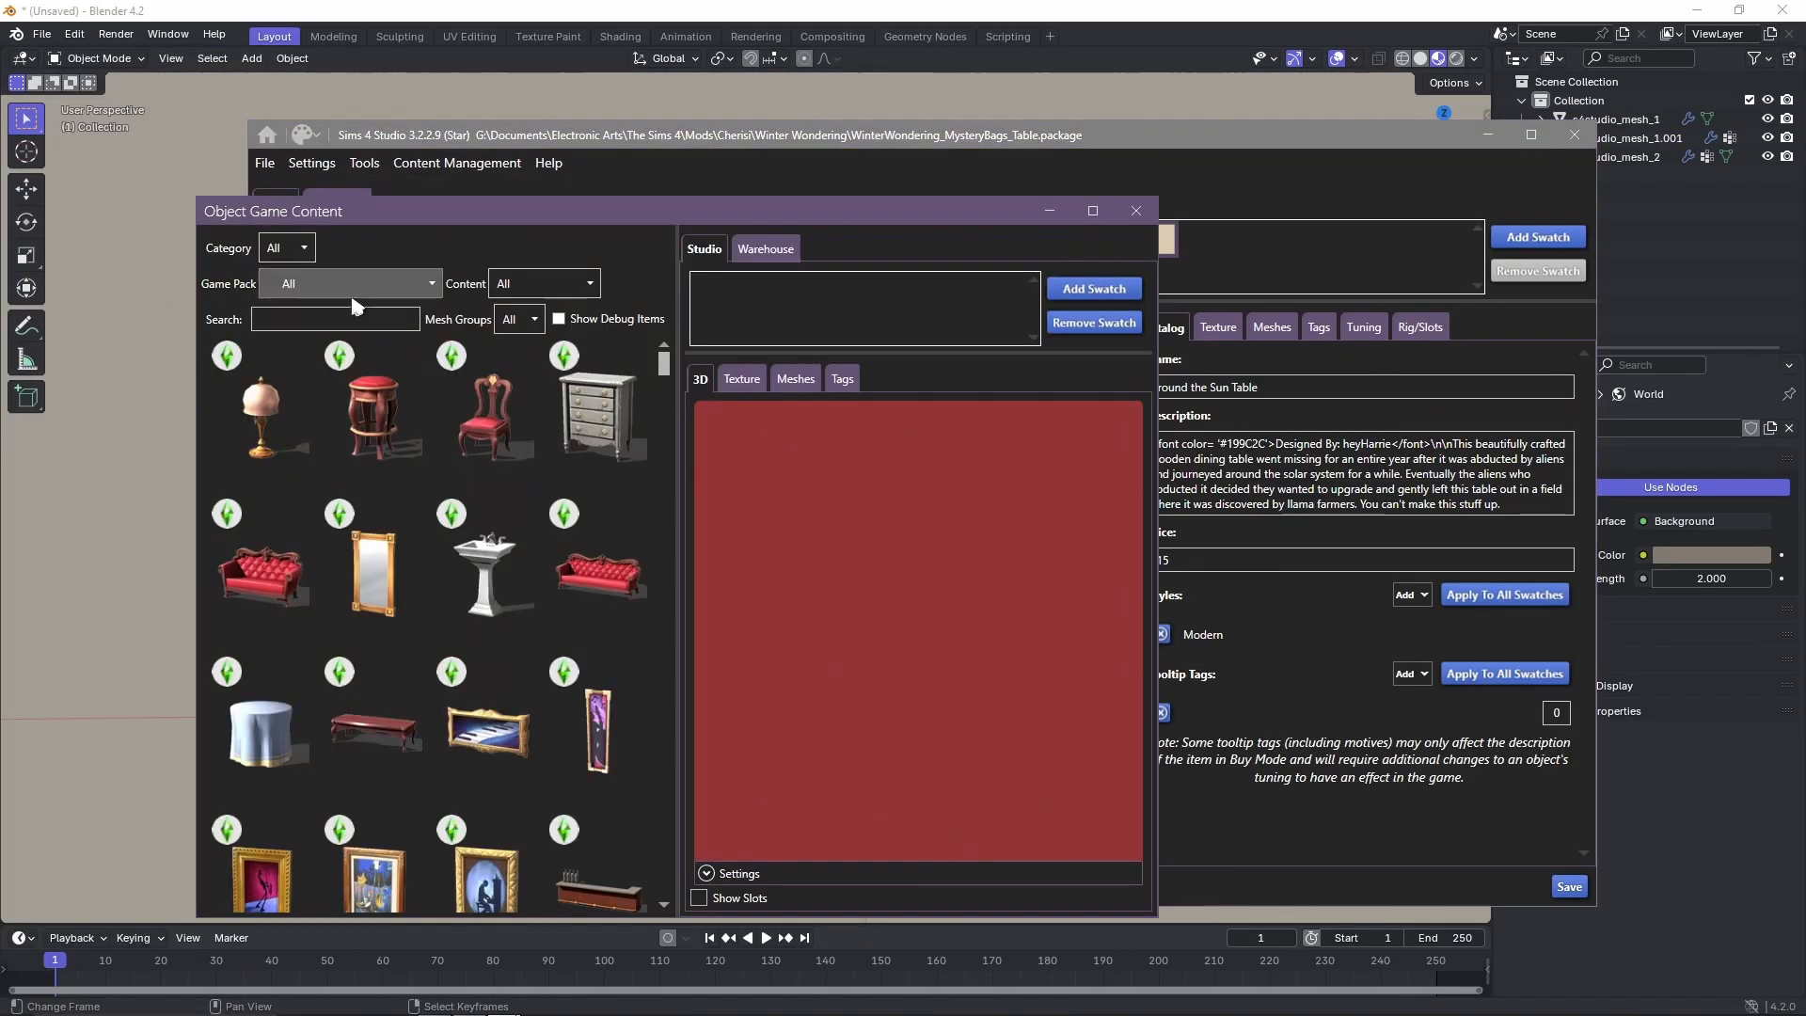
{"action": "left_click", "coordinate": [352, 289]}
{"action": "left_click_drag", "start_coordinate": [1223, 478], "coordinate": [1597, 476]}
Filter the objects to Surfaces and Outdoor Table, select the table with a tablecloth and show its meshes.
{"action": "left_click", "coordinate": [365, 146]}
{"action": "left_click", "coordinate": [386, 400]}
{"action": "left_click", "coordinate": [448, 146]}
{"action": "scroll", "coordinate": [475, 376], "scroll_direction": "down", "scroll_amount": 2}
{"action": "left_click", "coordinate": [475, 467]}
{"action": "left_click", "coordinate": [551, 630]}
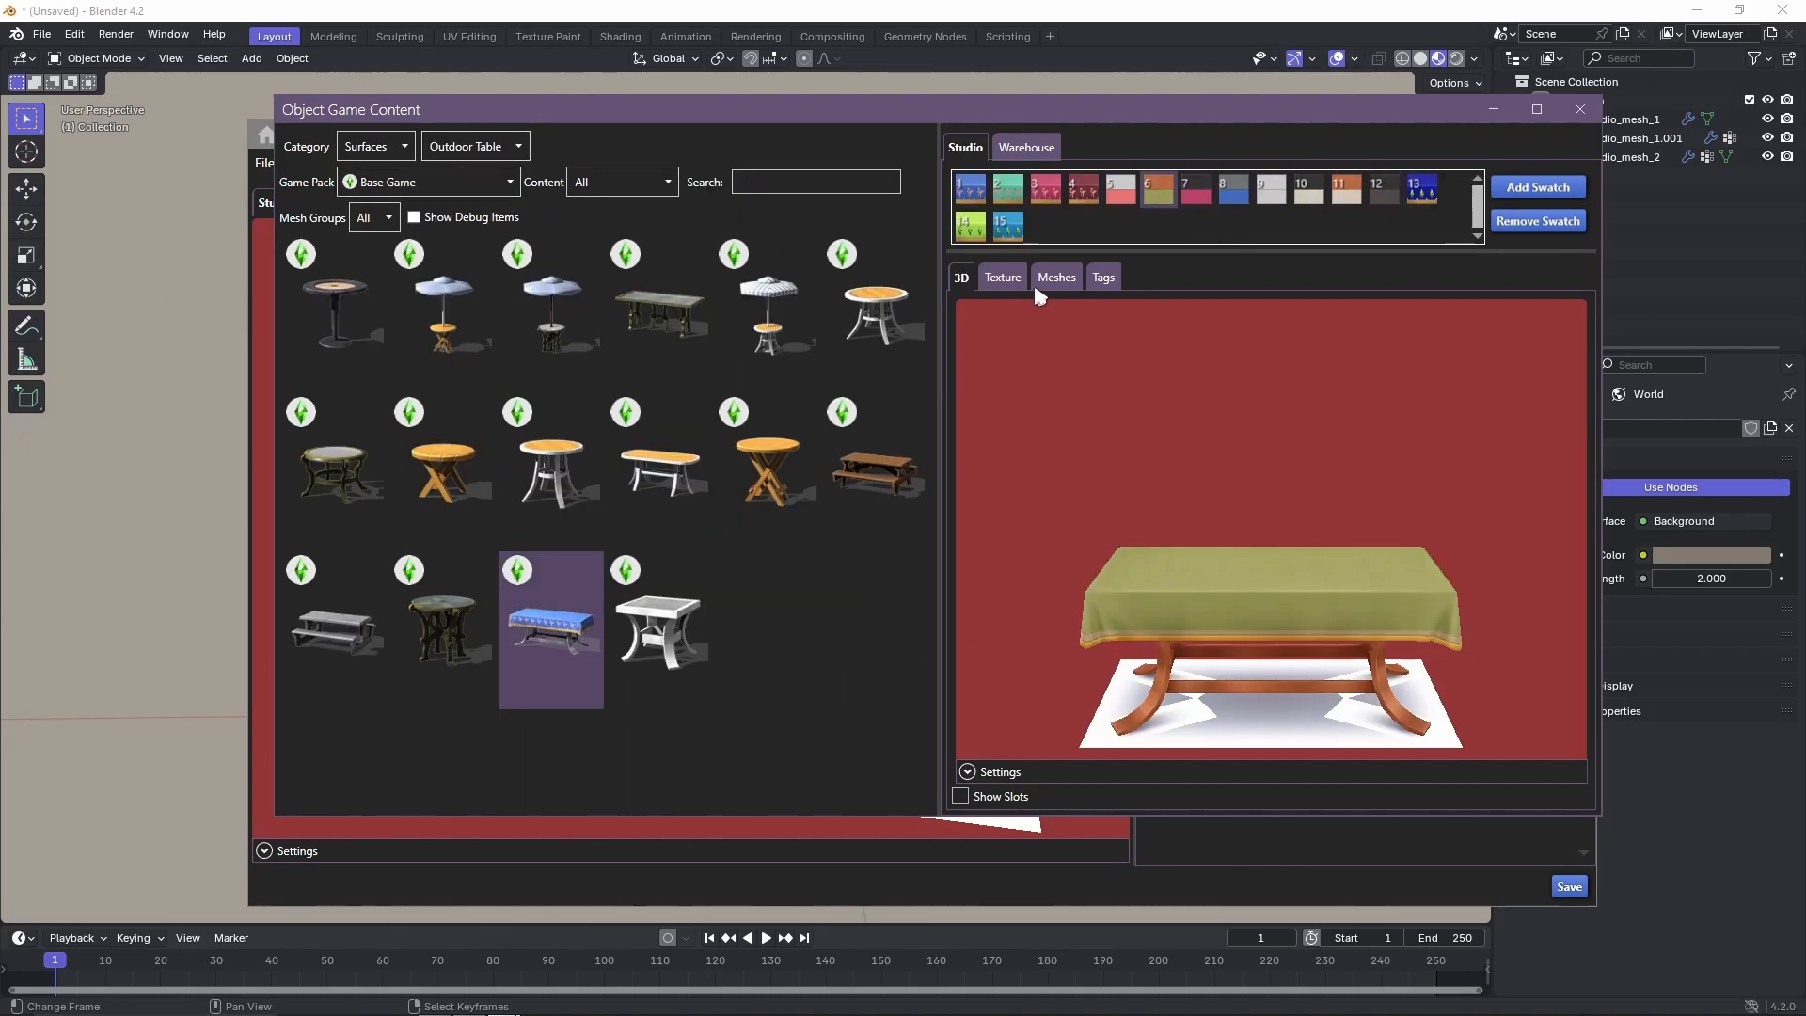
{"action": "left_click", "coordinate": [1055, 277]}
Change the game pack filter and look for further table models in other sub-categories.
{"action": "left_click", "coordinate": [428, 181]}
{"action": "scroll", "coordinate": [431, 513], "scroll_direction": "down", "scroll_amount": 5}
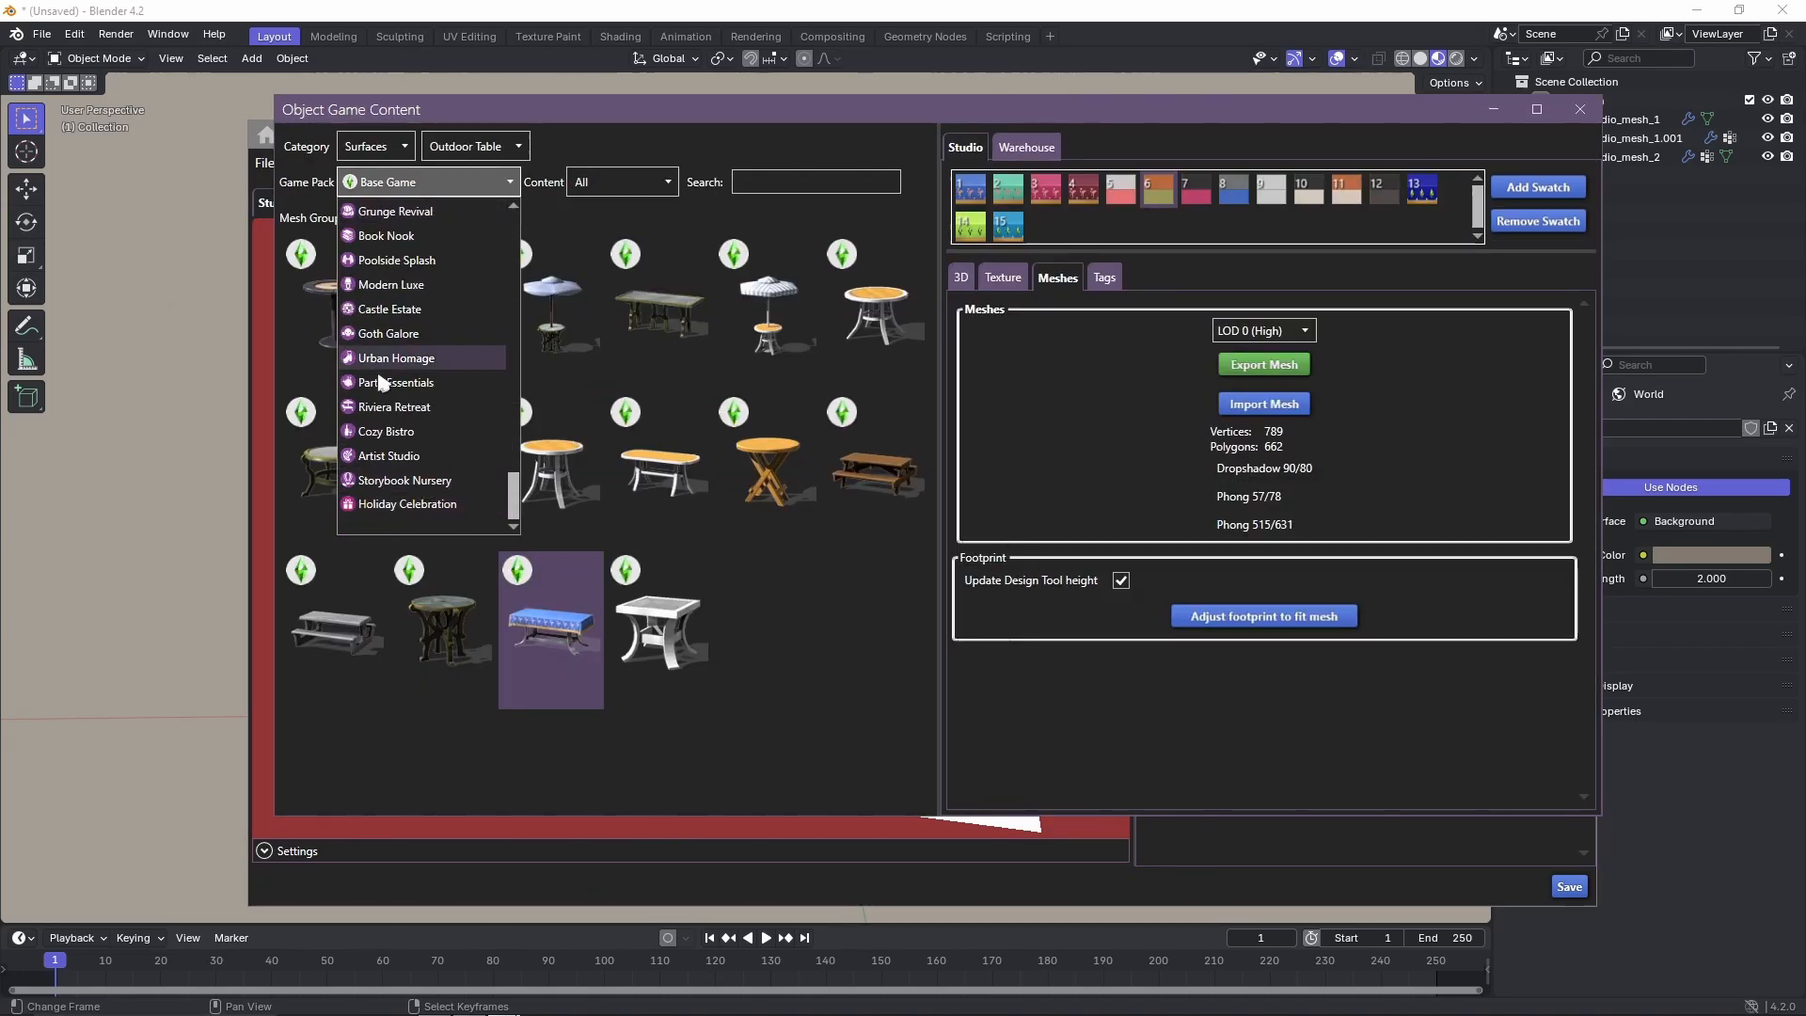
{"action": "left_click", "coordinate": [380, 382]}
{"action": "left_click", "coordinate": [489, 147]}
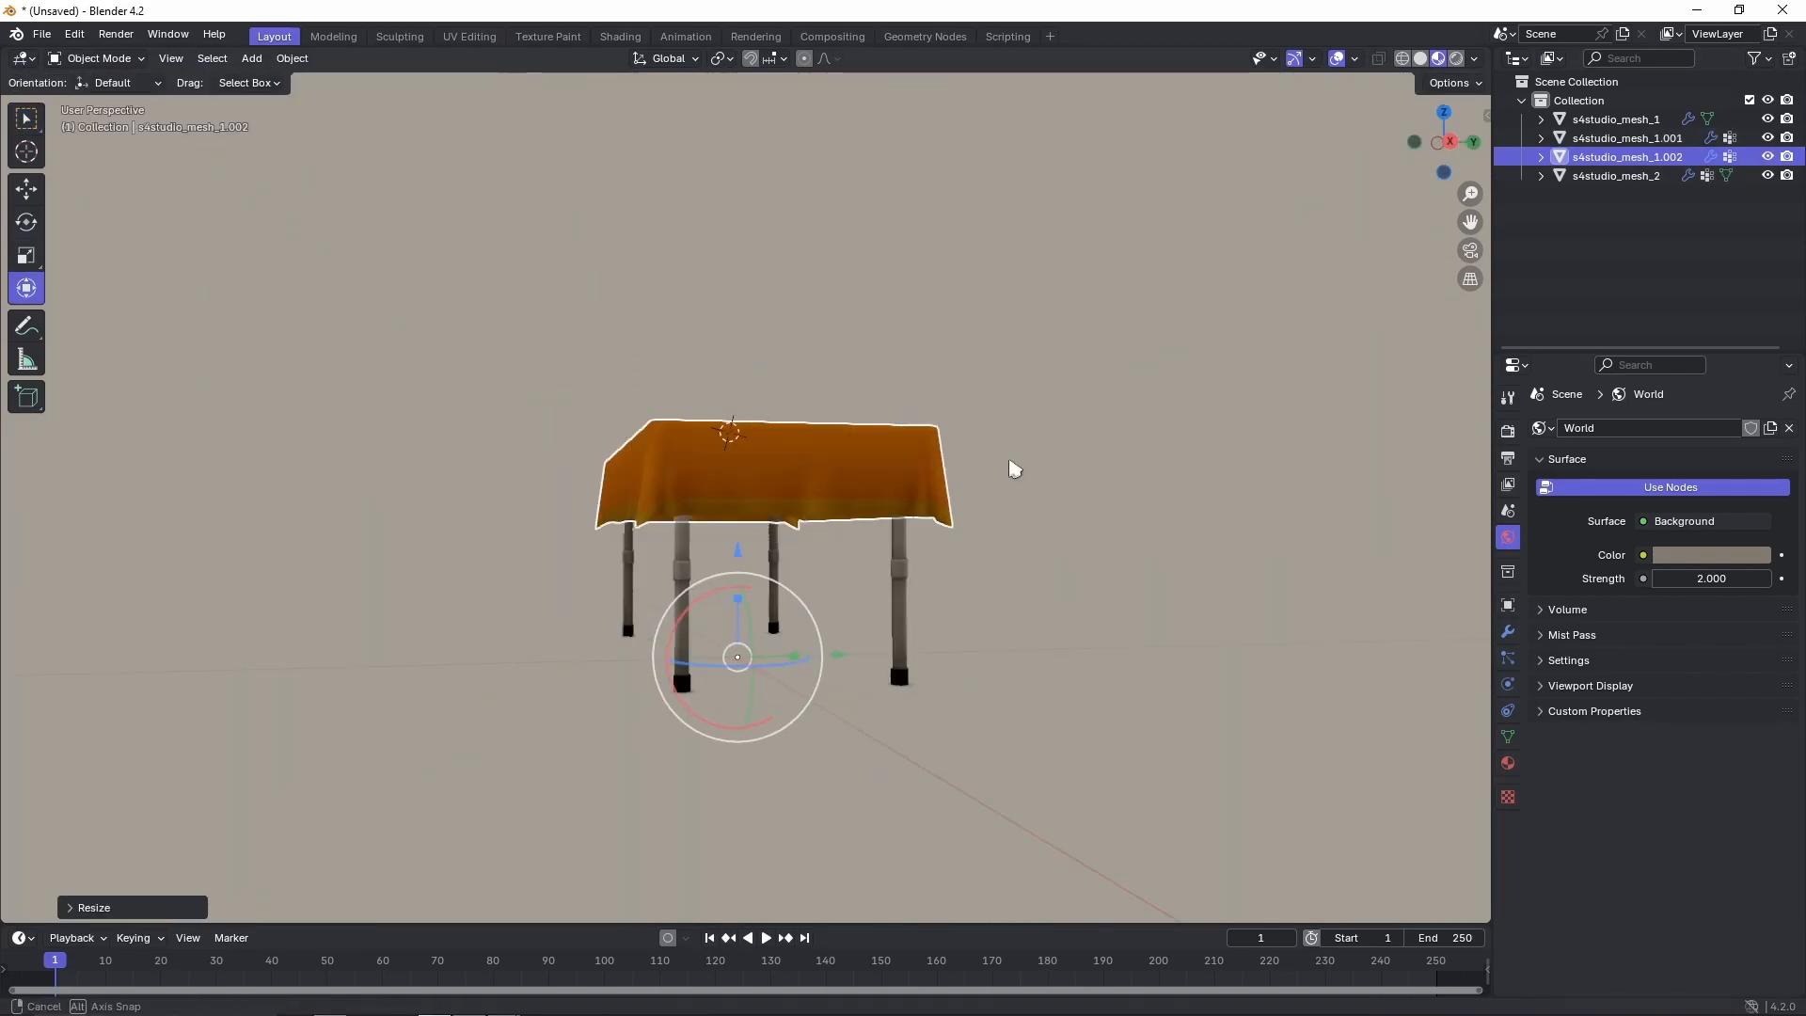
Inspect in Blender how the orange tablecloth fits over the folding table from different angles.
{"action": "middle_click_drag", "start_coordinate": [1011, 467], "coordinate": [995, 391]}
{"action": "scroll", "coordinate": [923, 342], "scroll_direction": "up", "scroll_amount": 4}
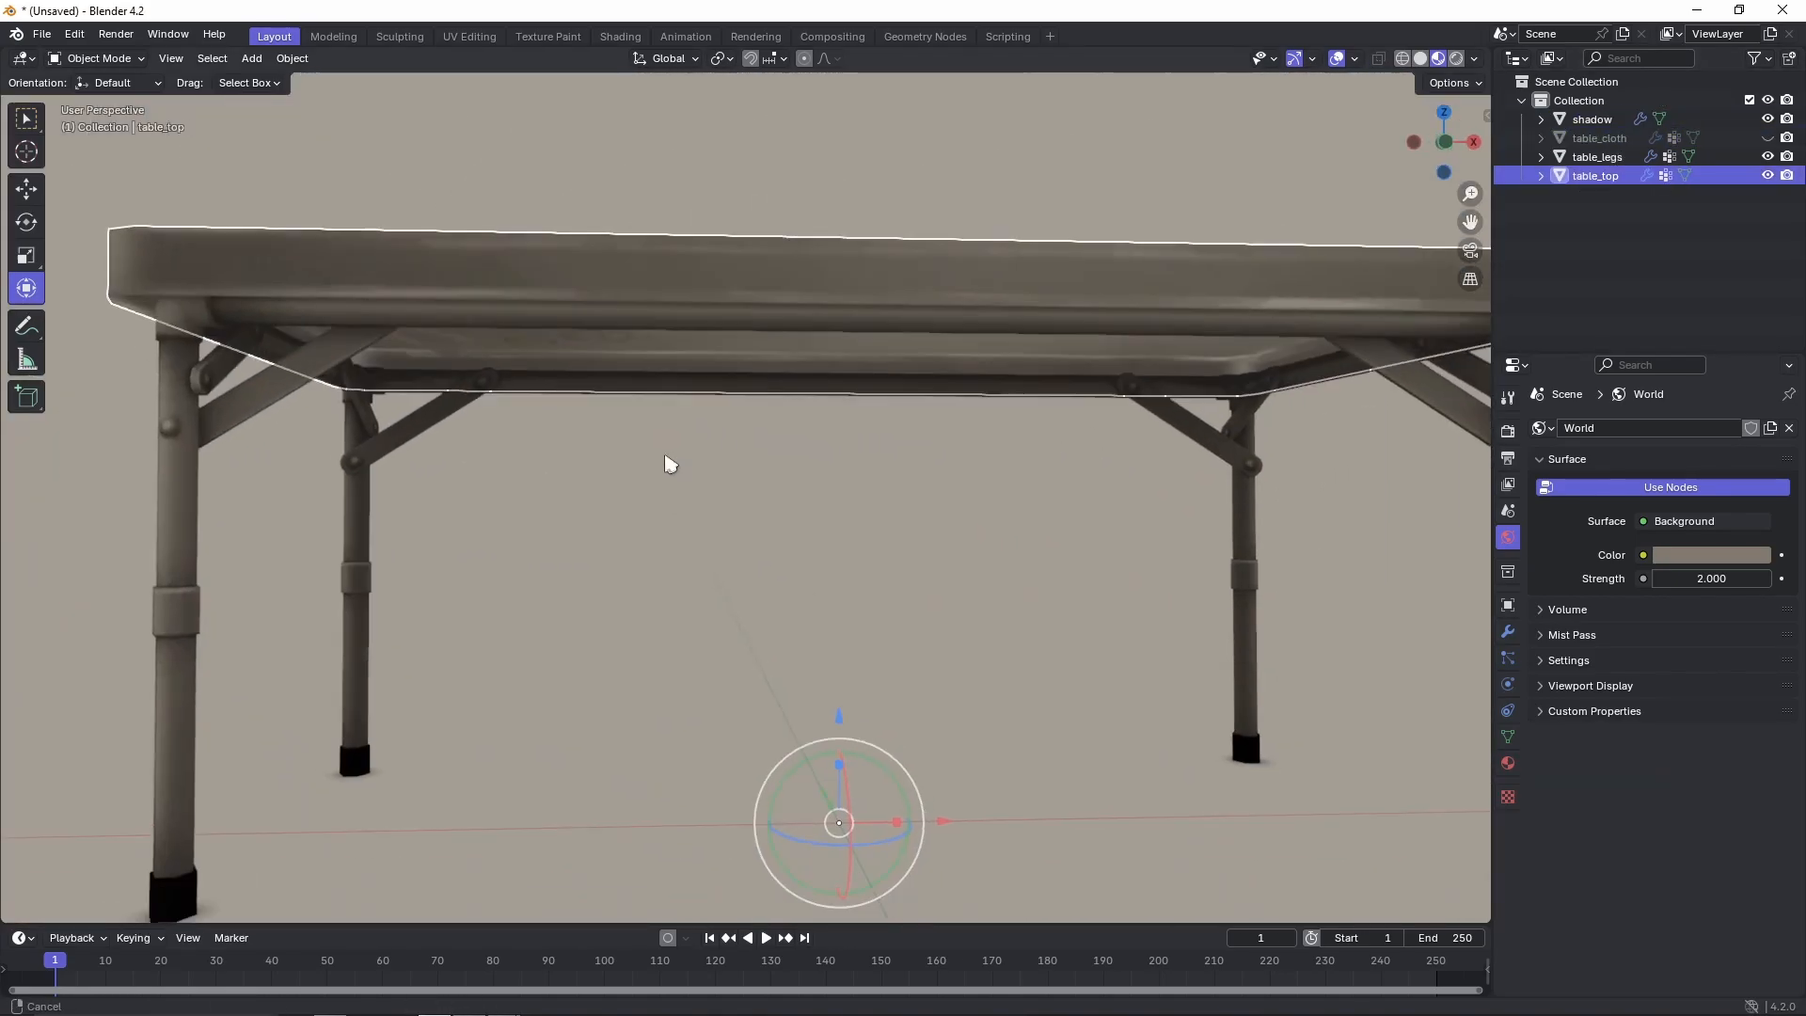
{"action": "middle_click_drag", "start_coordinate": [666, 464], "coordinate": [722, 222]}
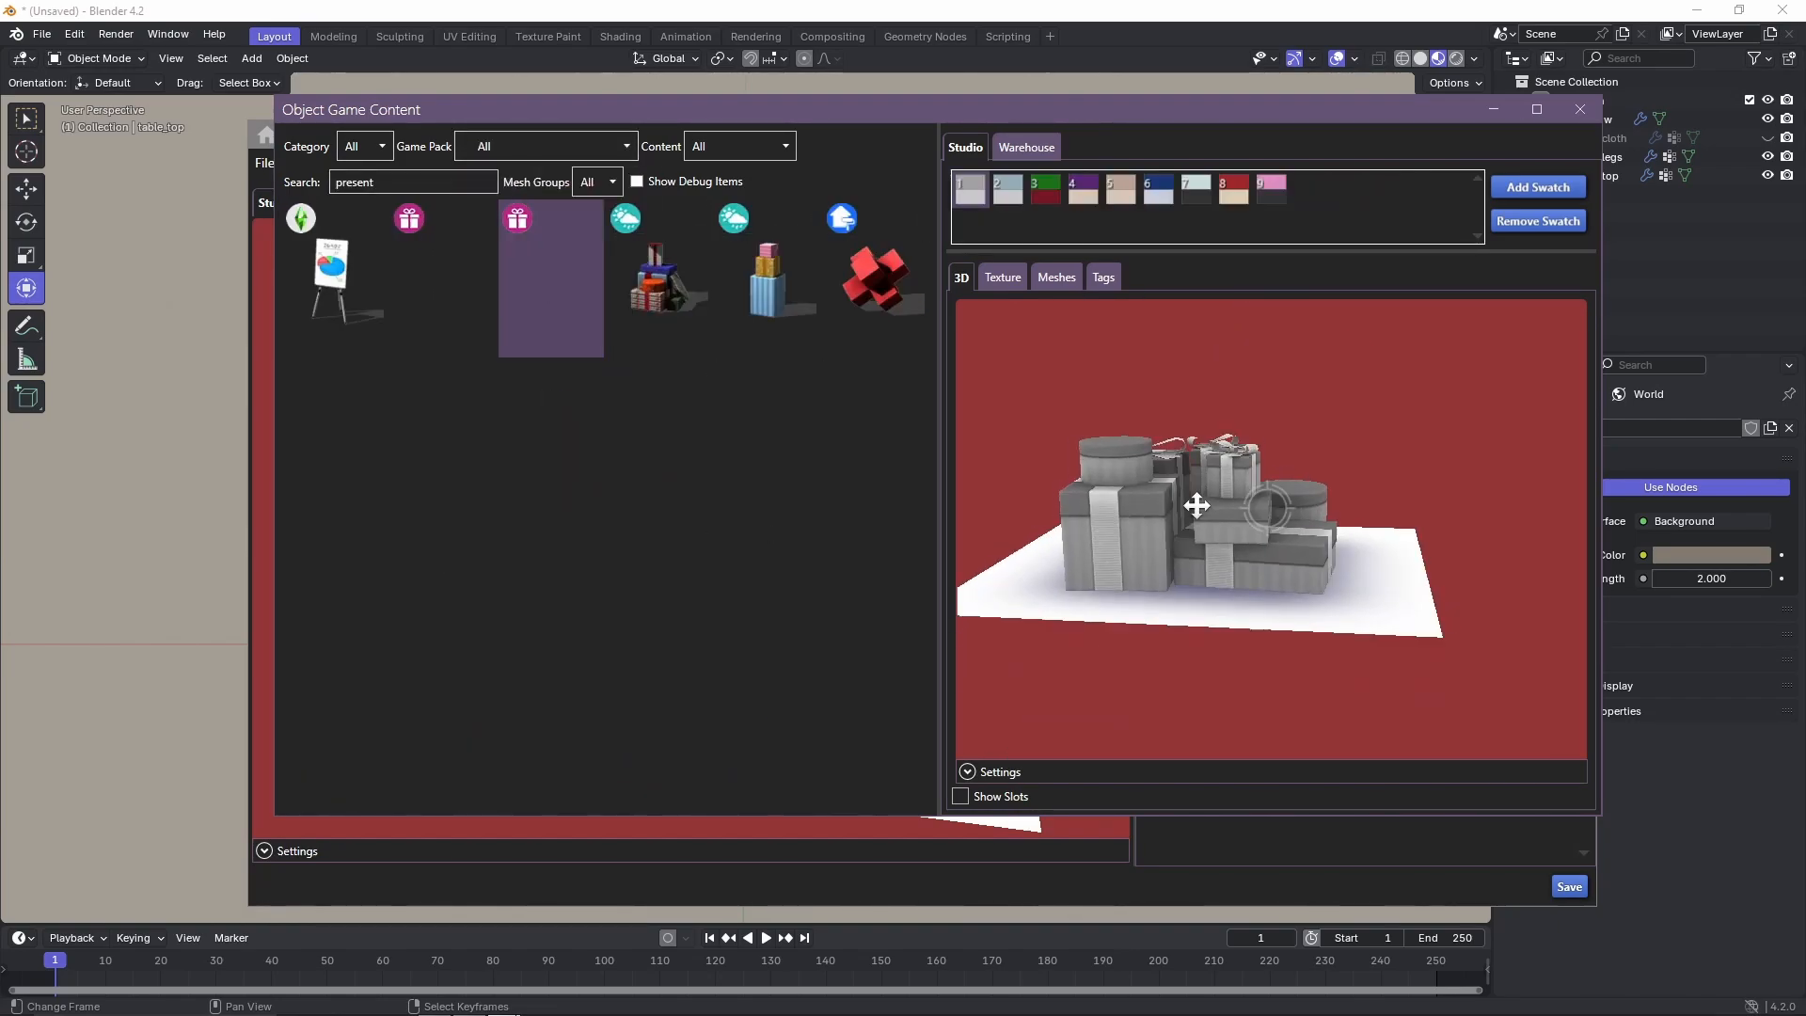
Compare swatches and models among the "present" objects in Sims 4 Studio and view the mixed gift pile's textures.
{"action": "left_click", "coordinate": [1048, 189]}
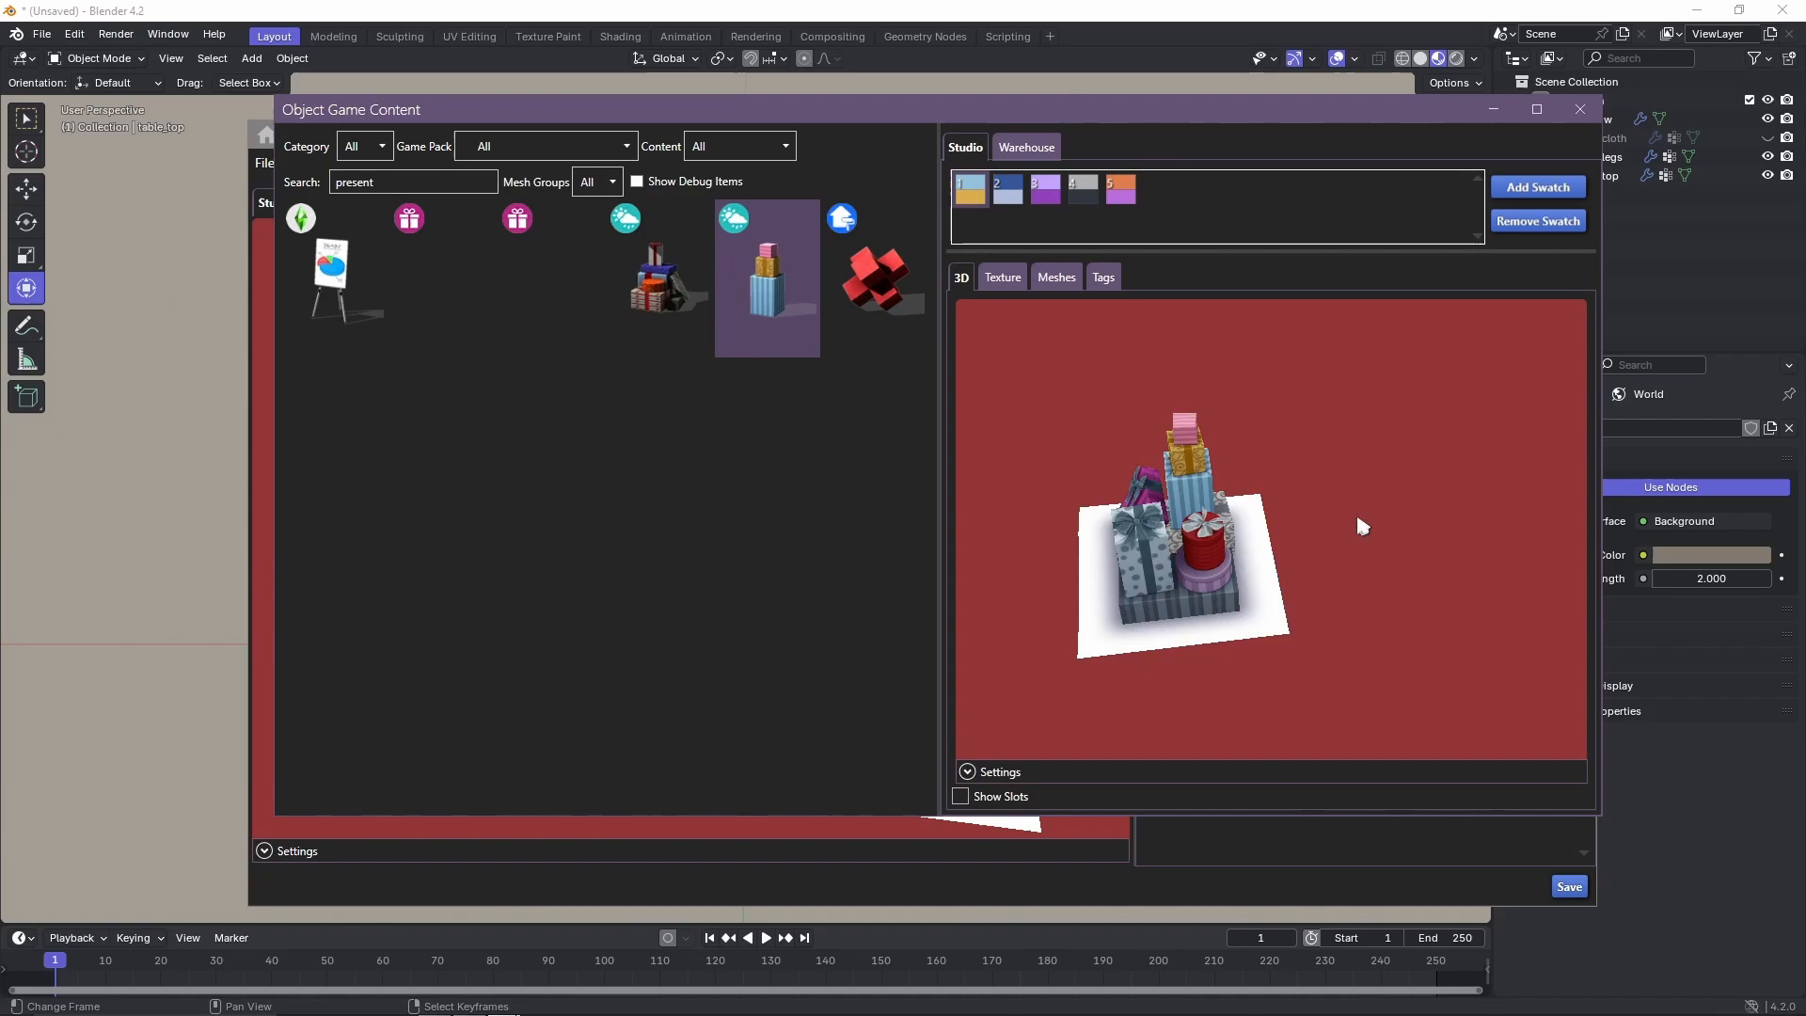
{"action": "scroll", "coordinate": [1142, 593], "scroll_direction": "up", "scroll_amount": 3}
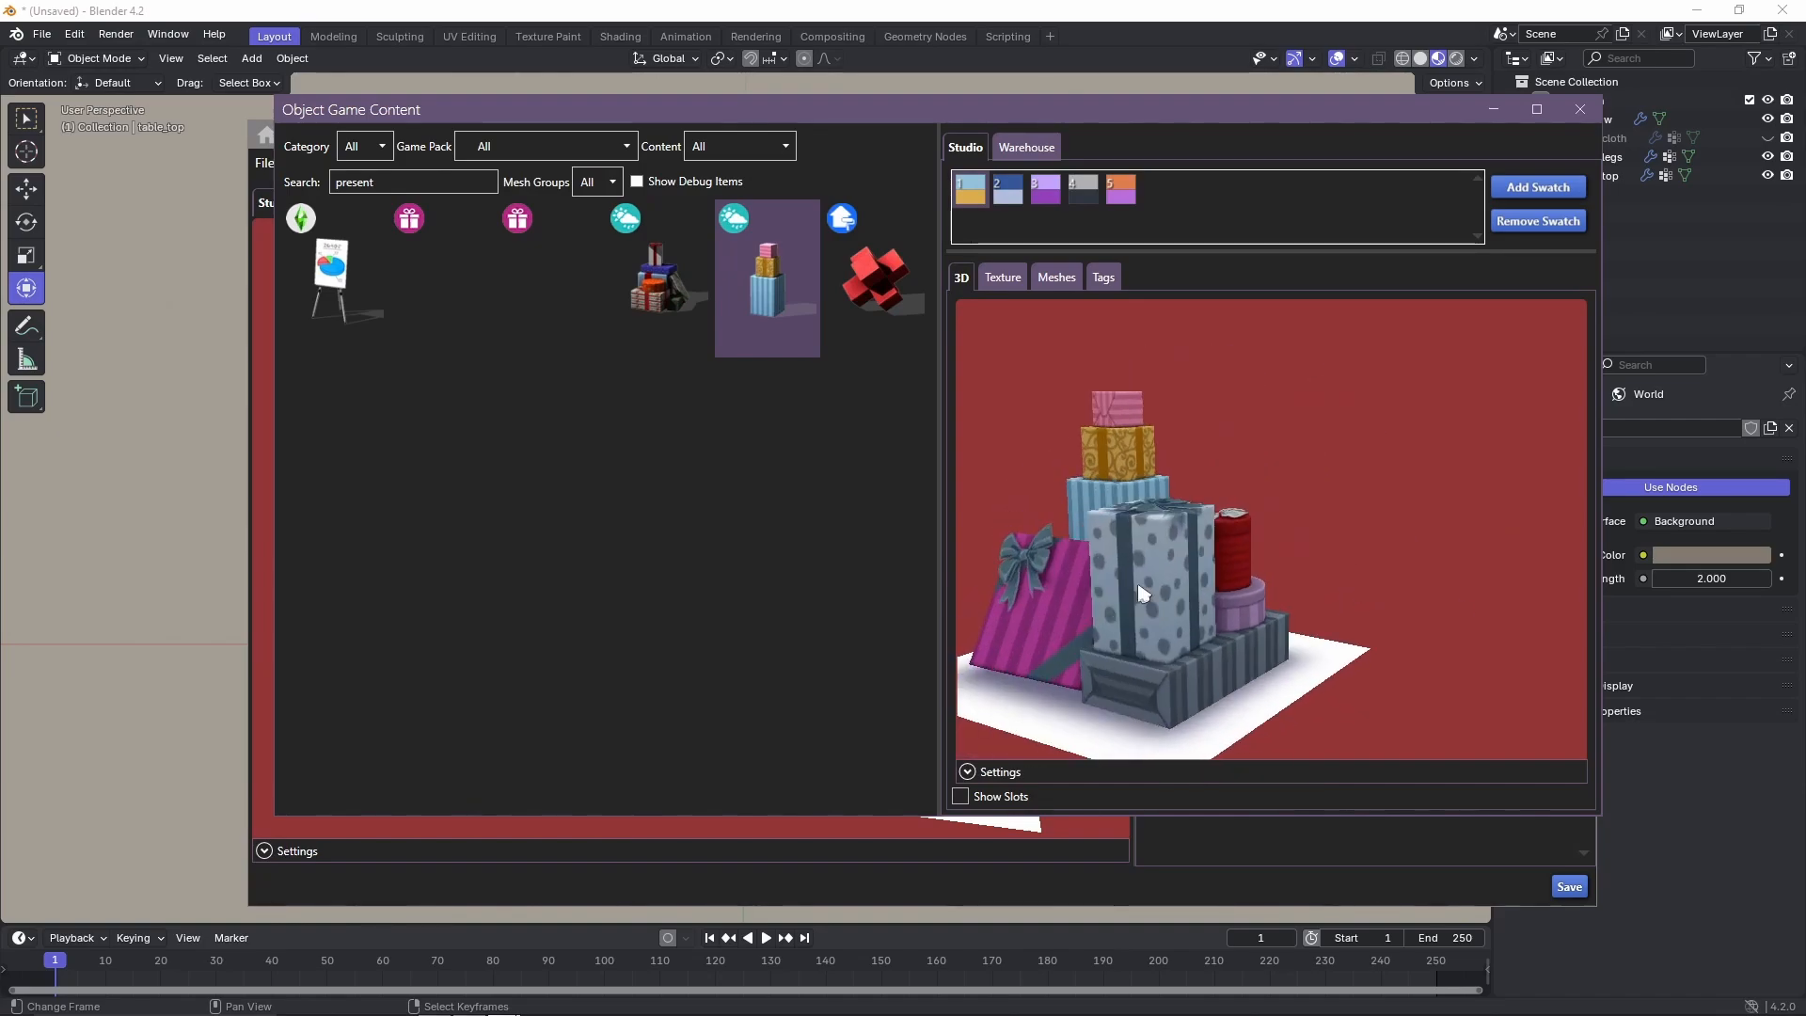
{"action": "left_click", "coordinate": [658, 279]}
{"action": "left_click", "coordinate": [1003, 277]}
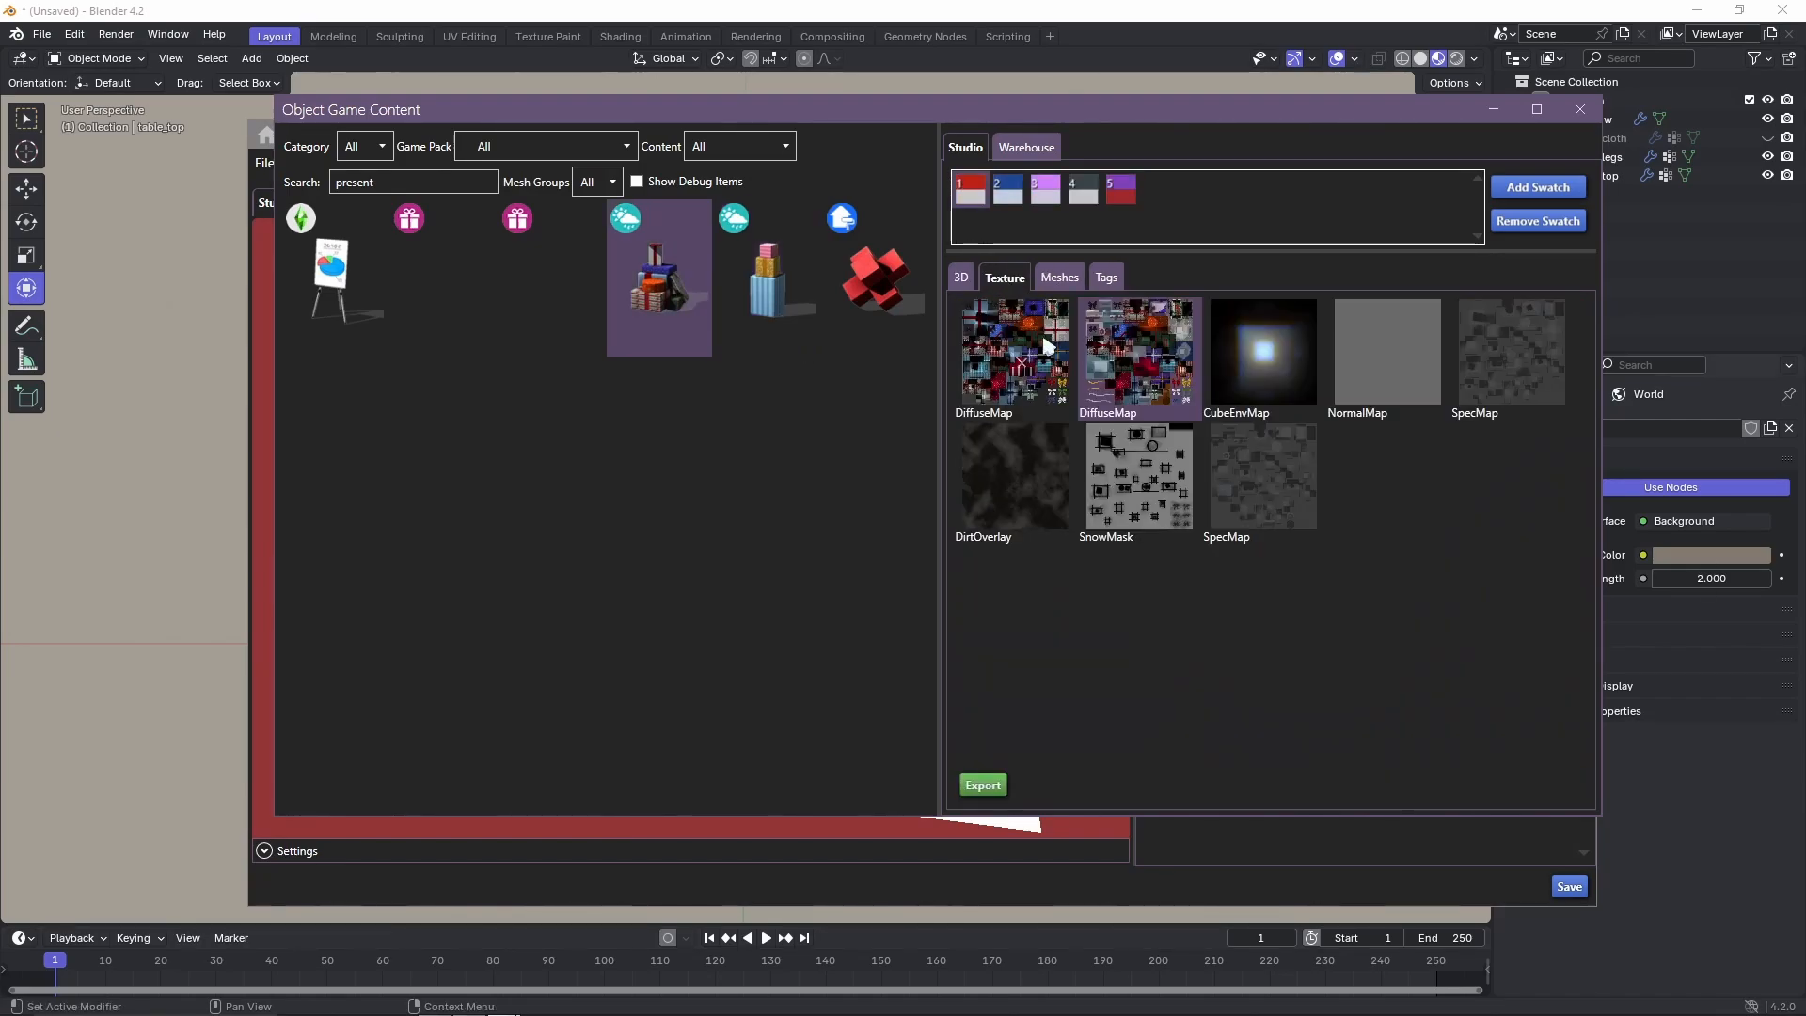
{"action": "left_click", "coordinate": [961, 276]}
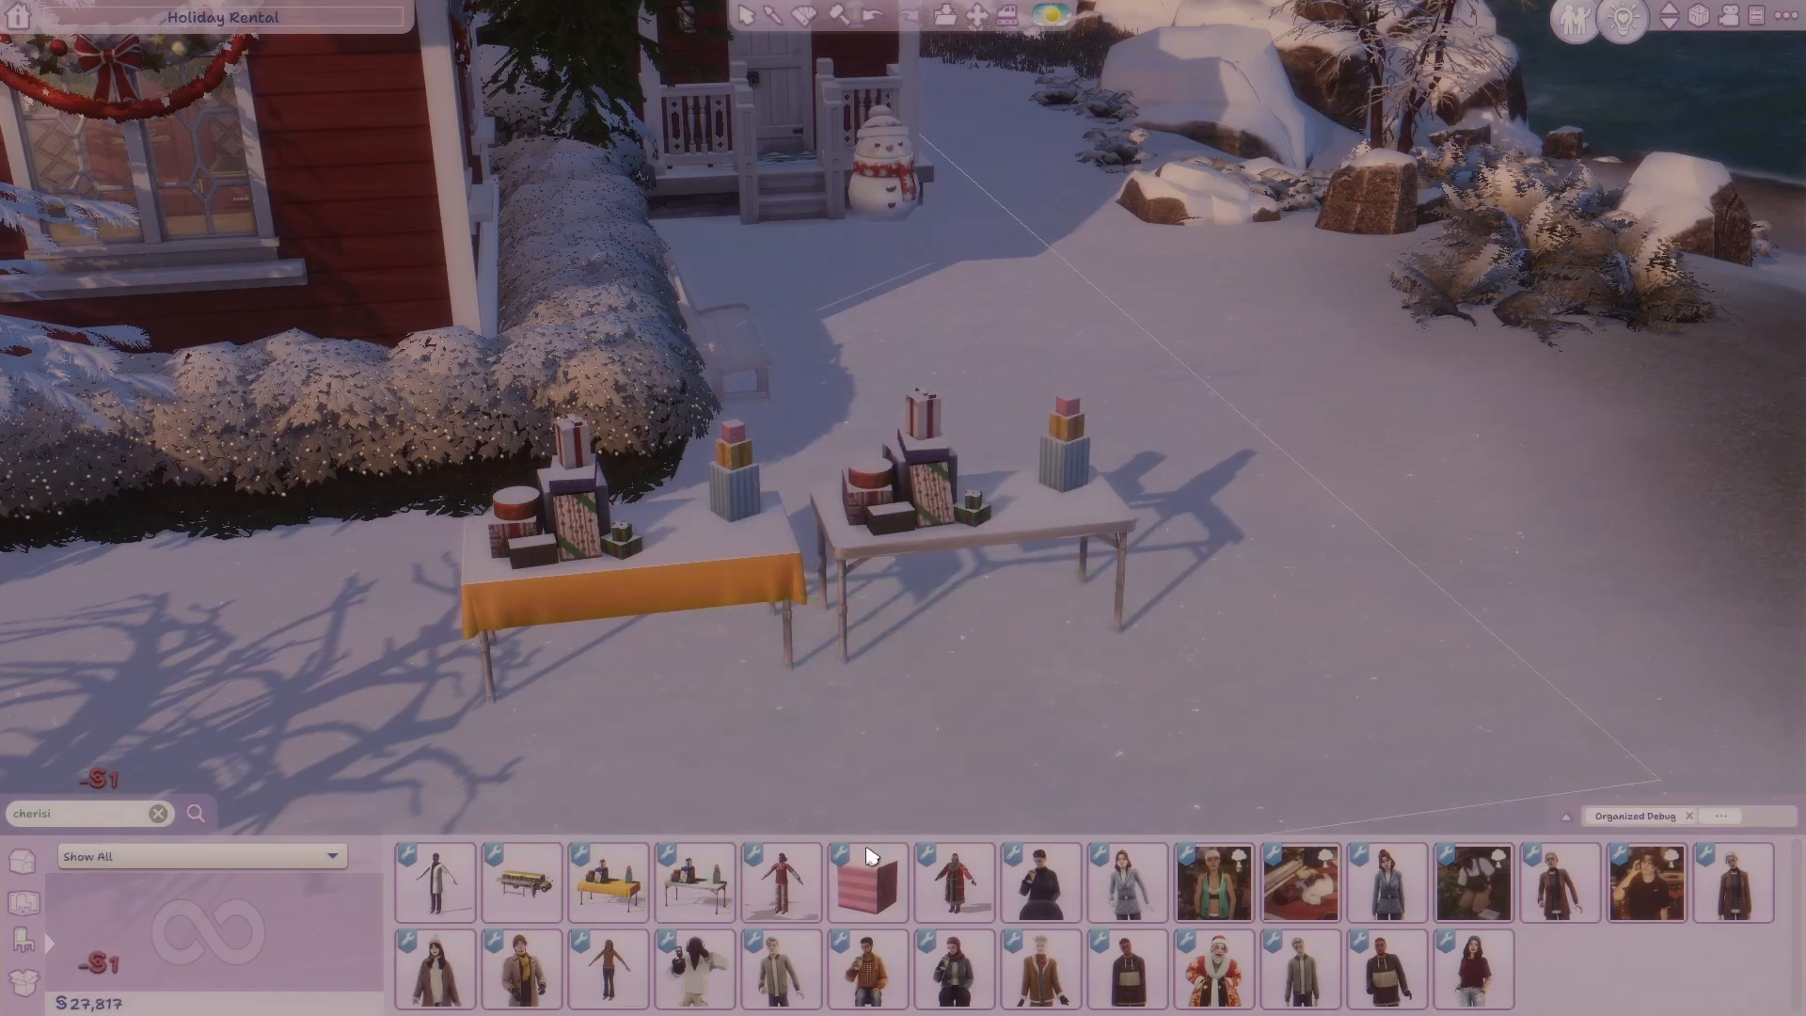
Switch to The Sims 4 and place the pink striped gift box on the bare folding table beside the stacked presents.
{"action": "scroll", "coordinate": [1109, 732], "scroll_direction": "up", "scroll_amount": 3}
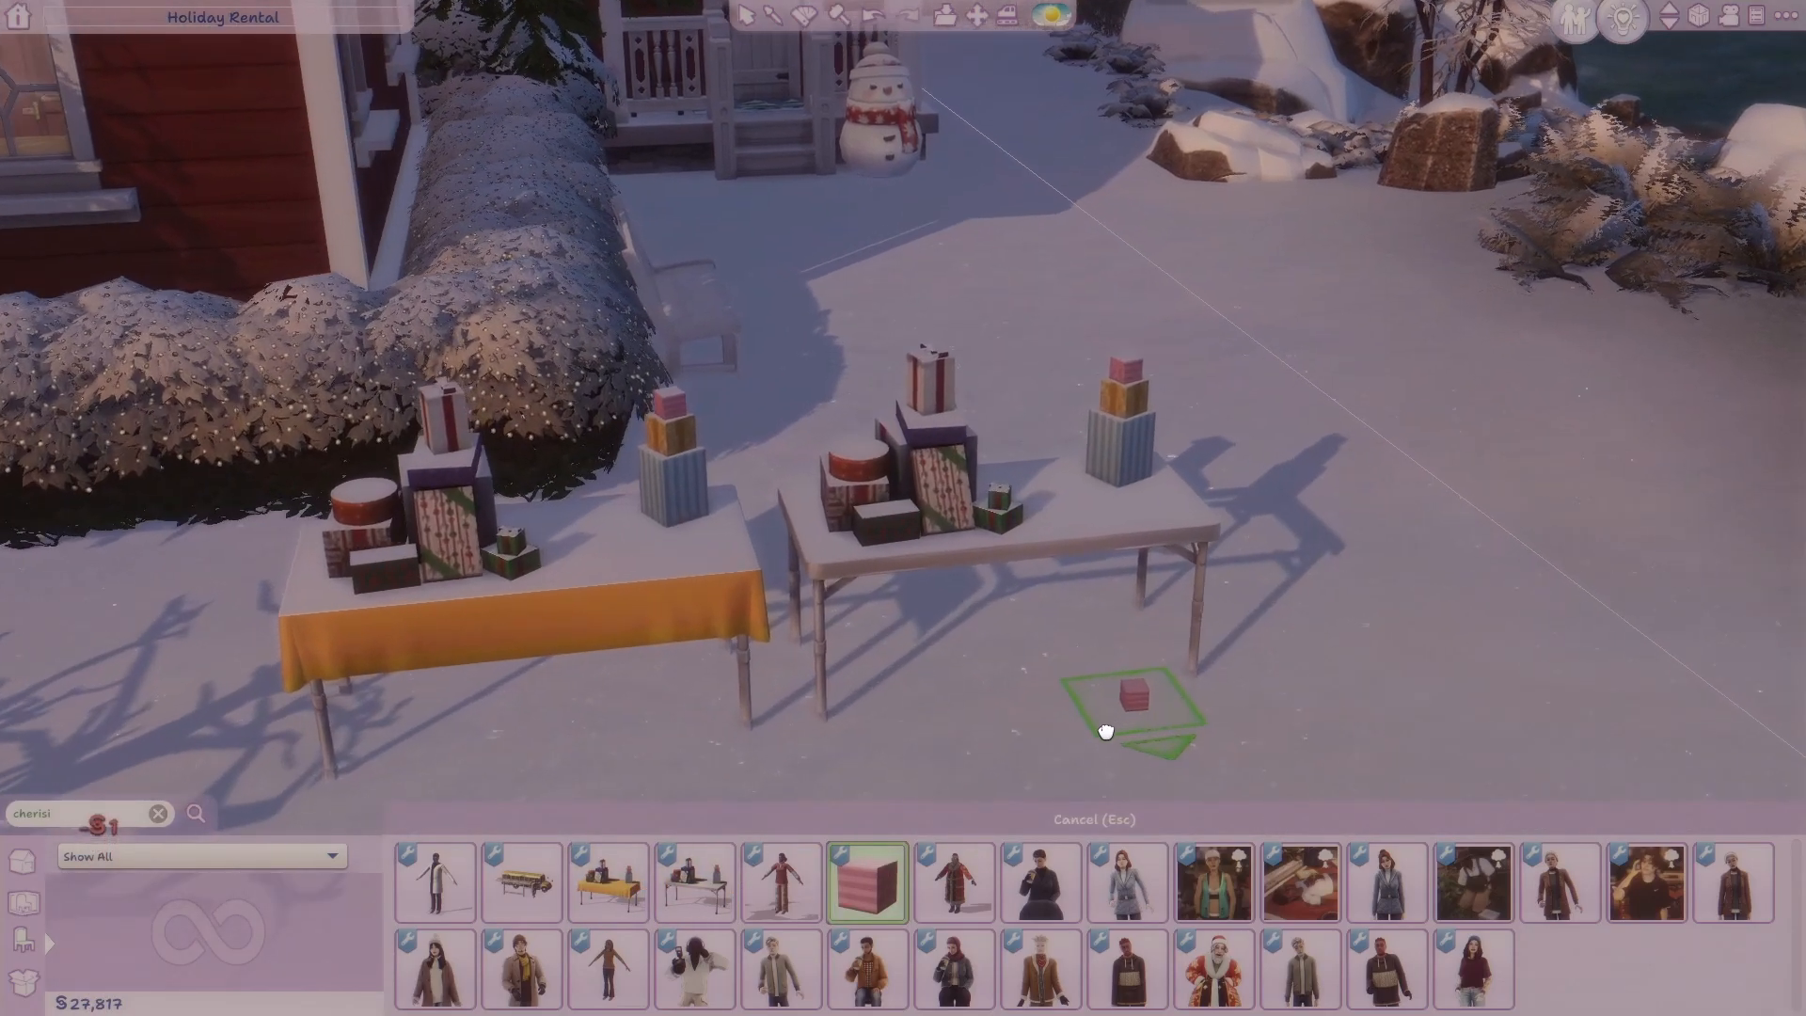
{"action": "middle_click_drag", "start_coordinate": [1108, 732], "coordinate": [1064, 722]}
{"action": "scroll", "coordinate": [1035, 687], "scroll_direction": "up", "scroll_amount": 2}
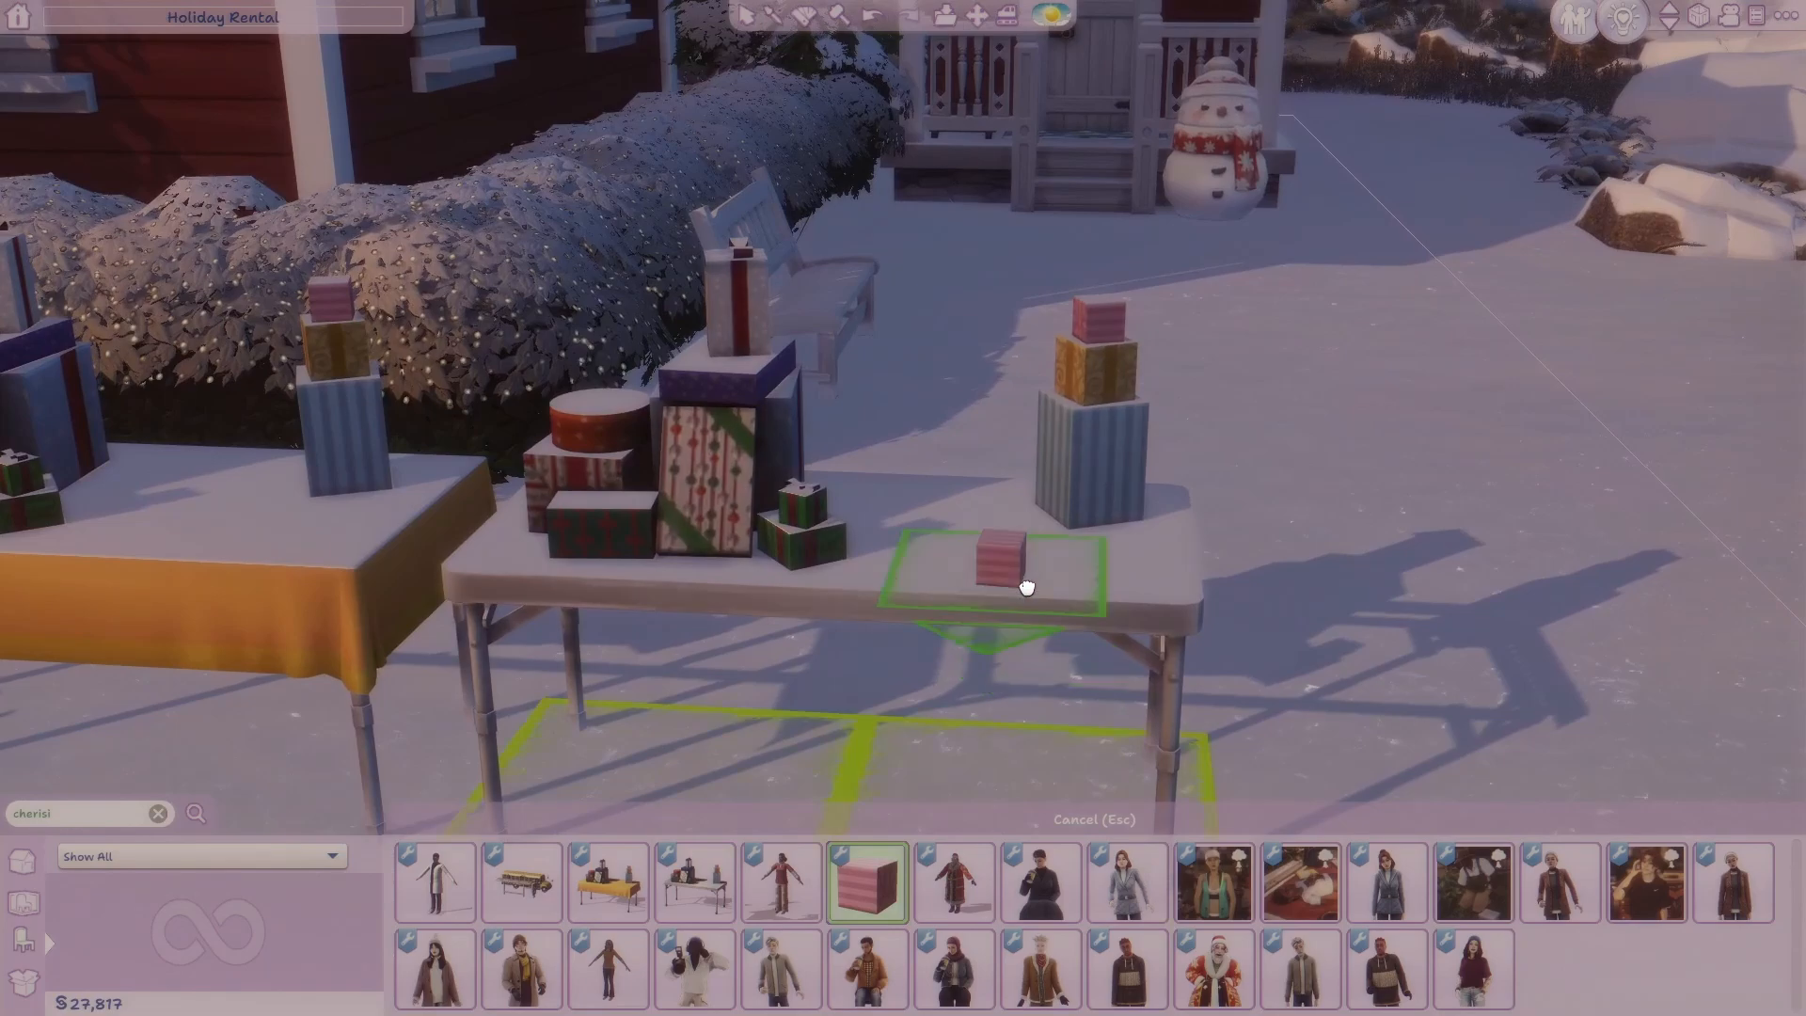
{"action": "scroll", "coordinate": [1321, 487], "scroll_direction": "down", "scroll_amount": 1}
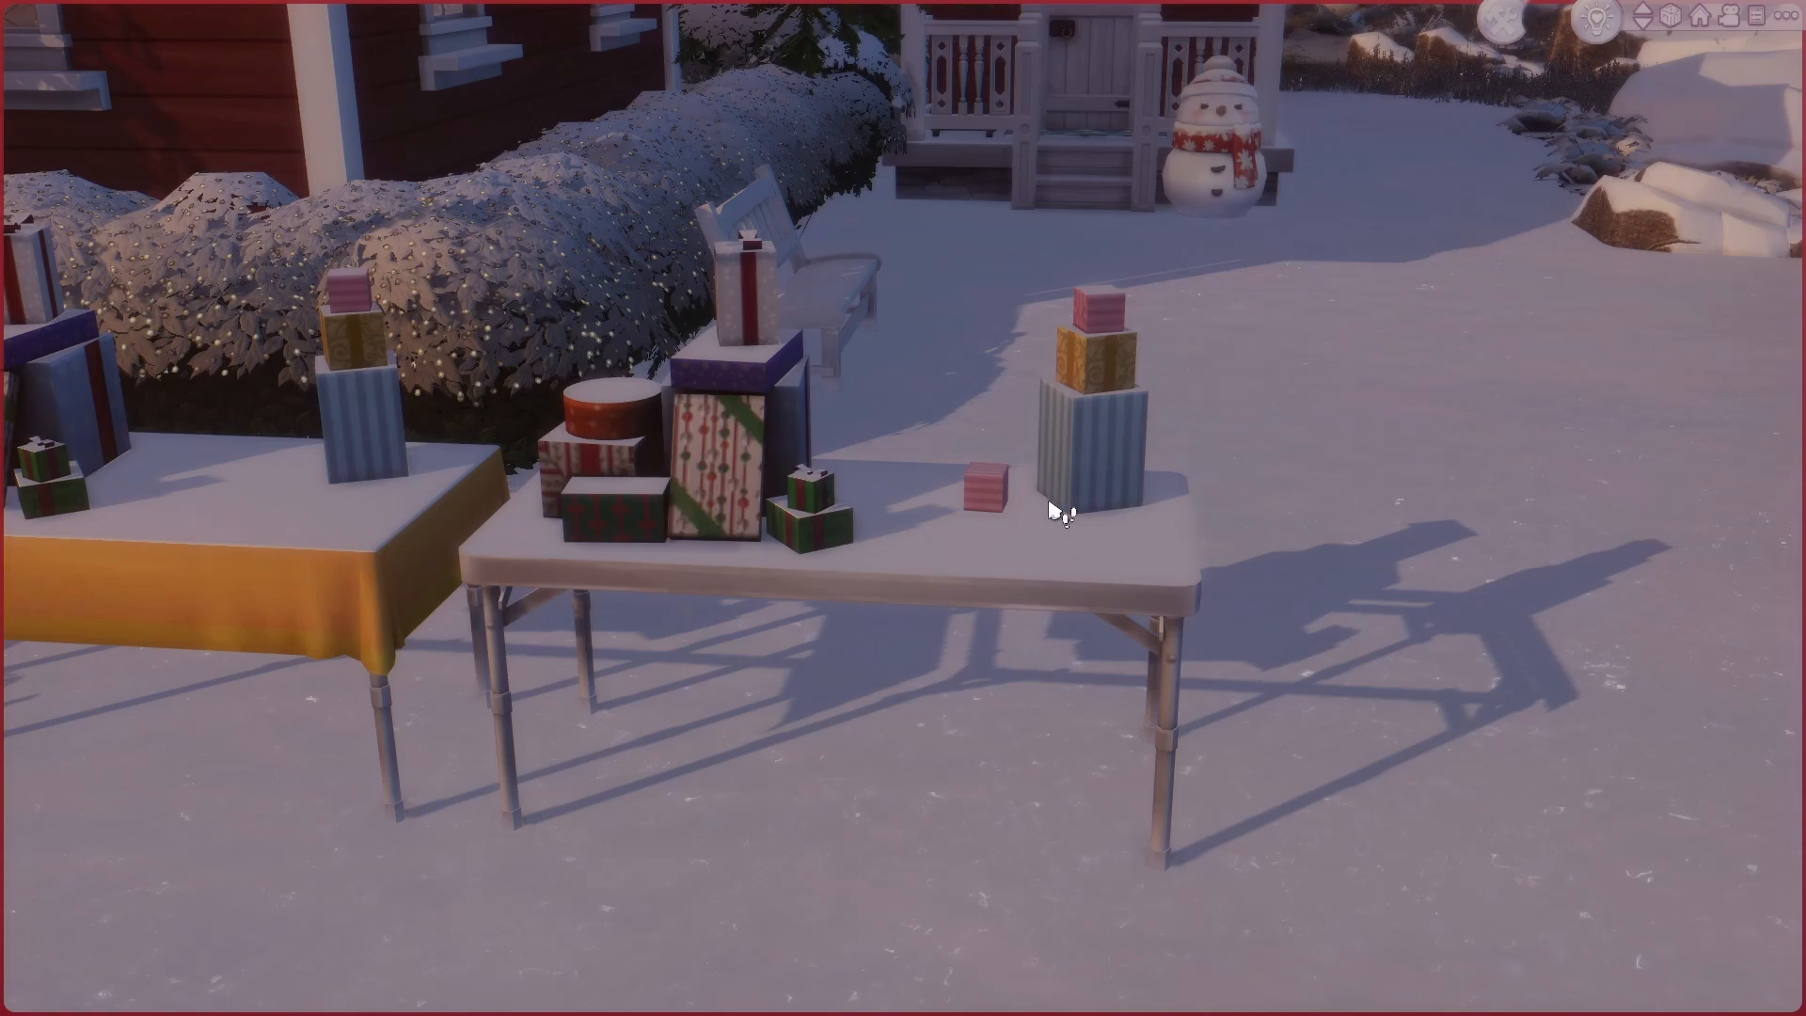
Open the pink gift box's inventory and place its flower vase and book on the table.
{"action": "middle_click_drag", "start_coordinate": [1017, 561], "coordinate": [1071, 538]}
{"action": "left_click", "coordinate": [1184, 553]}
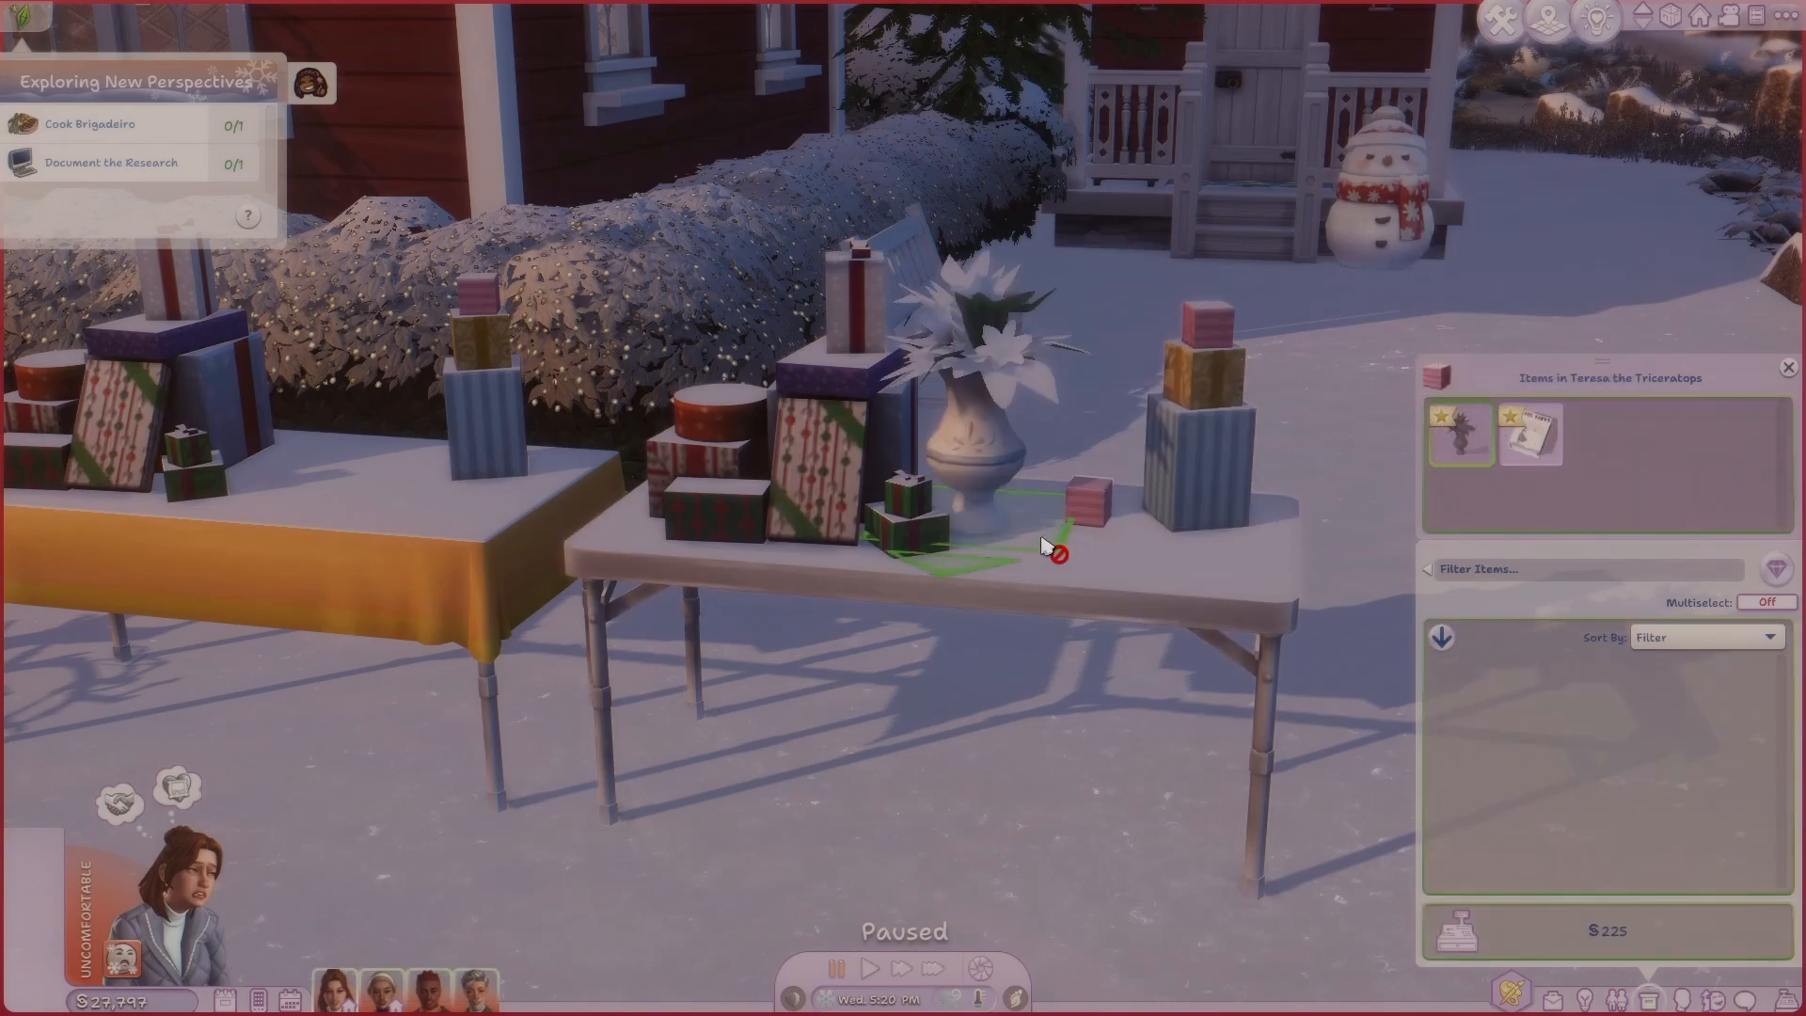
{"action": "left_click_drag", "start_coordinate": [1457, 445], "coordinate": [1087, 557]}
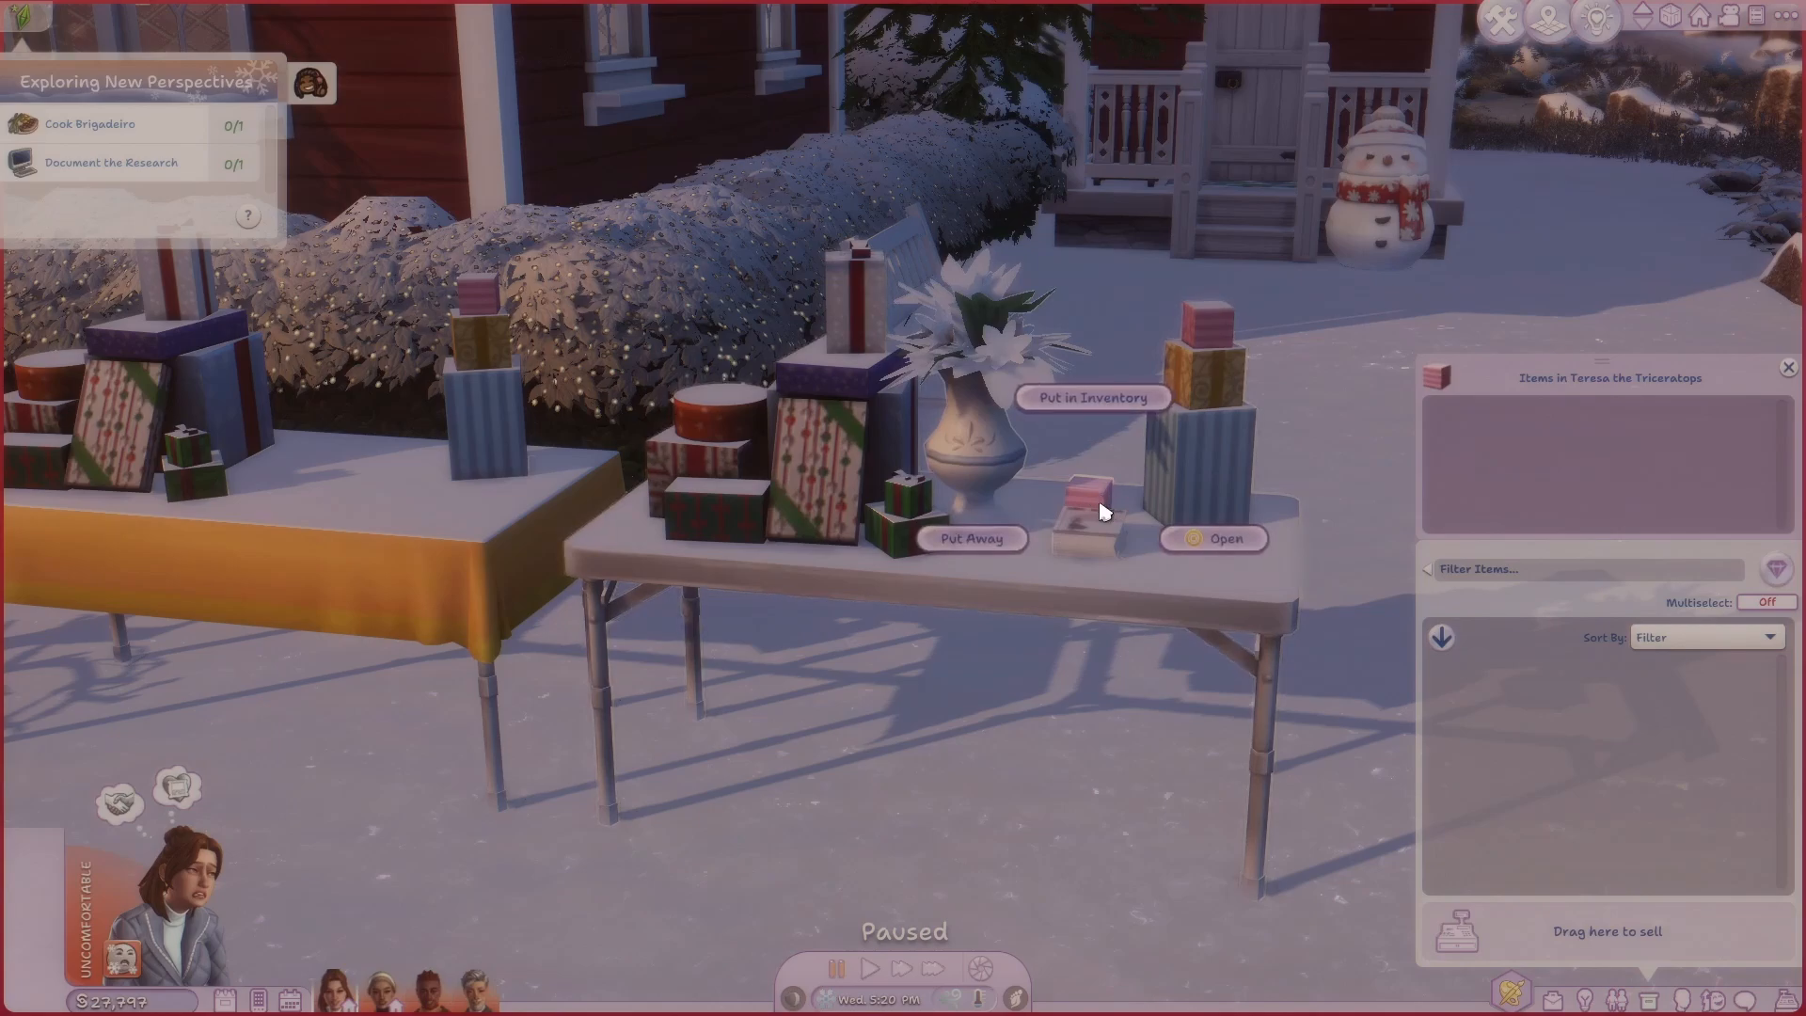
Move the pink gift box to the table's front corner and put the book and flower vase back in its inventory.
{"action": "left_click_drag", "start_coordinate": [1094, 498], "coordinate": [1461, 745]}
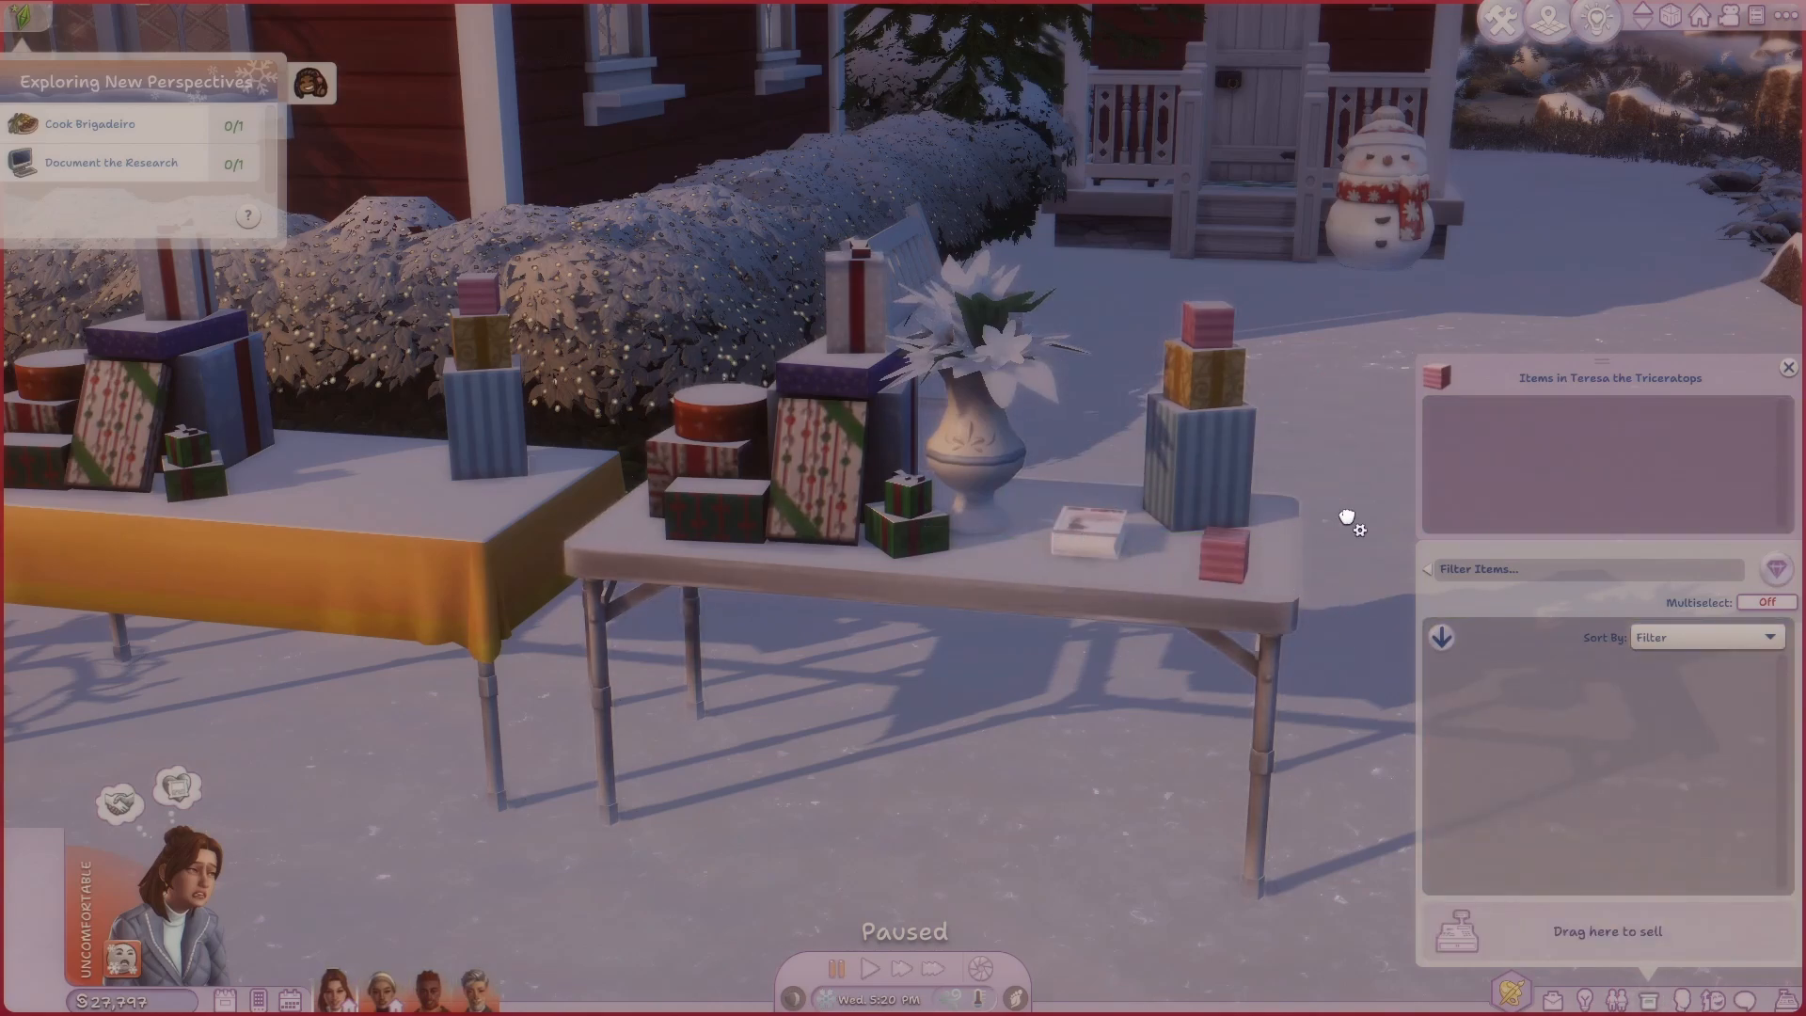
{"action": "left_click_drag", "start_coordinate": [1348, 518], "coordinate": [1505, 475]}
{"action": "left_click_drag", "start_coordinate": [1343, 459], "coordinate": [1751, 424]}
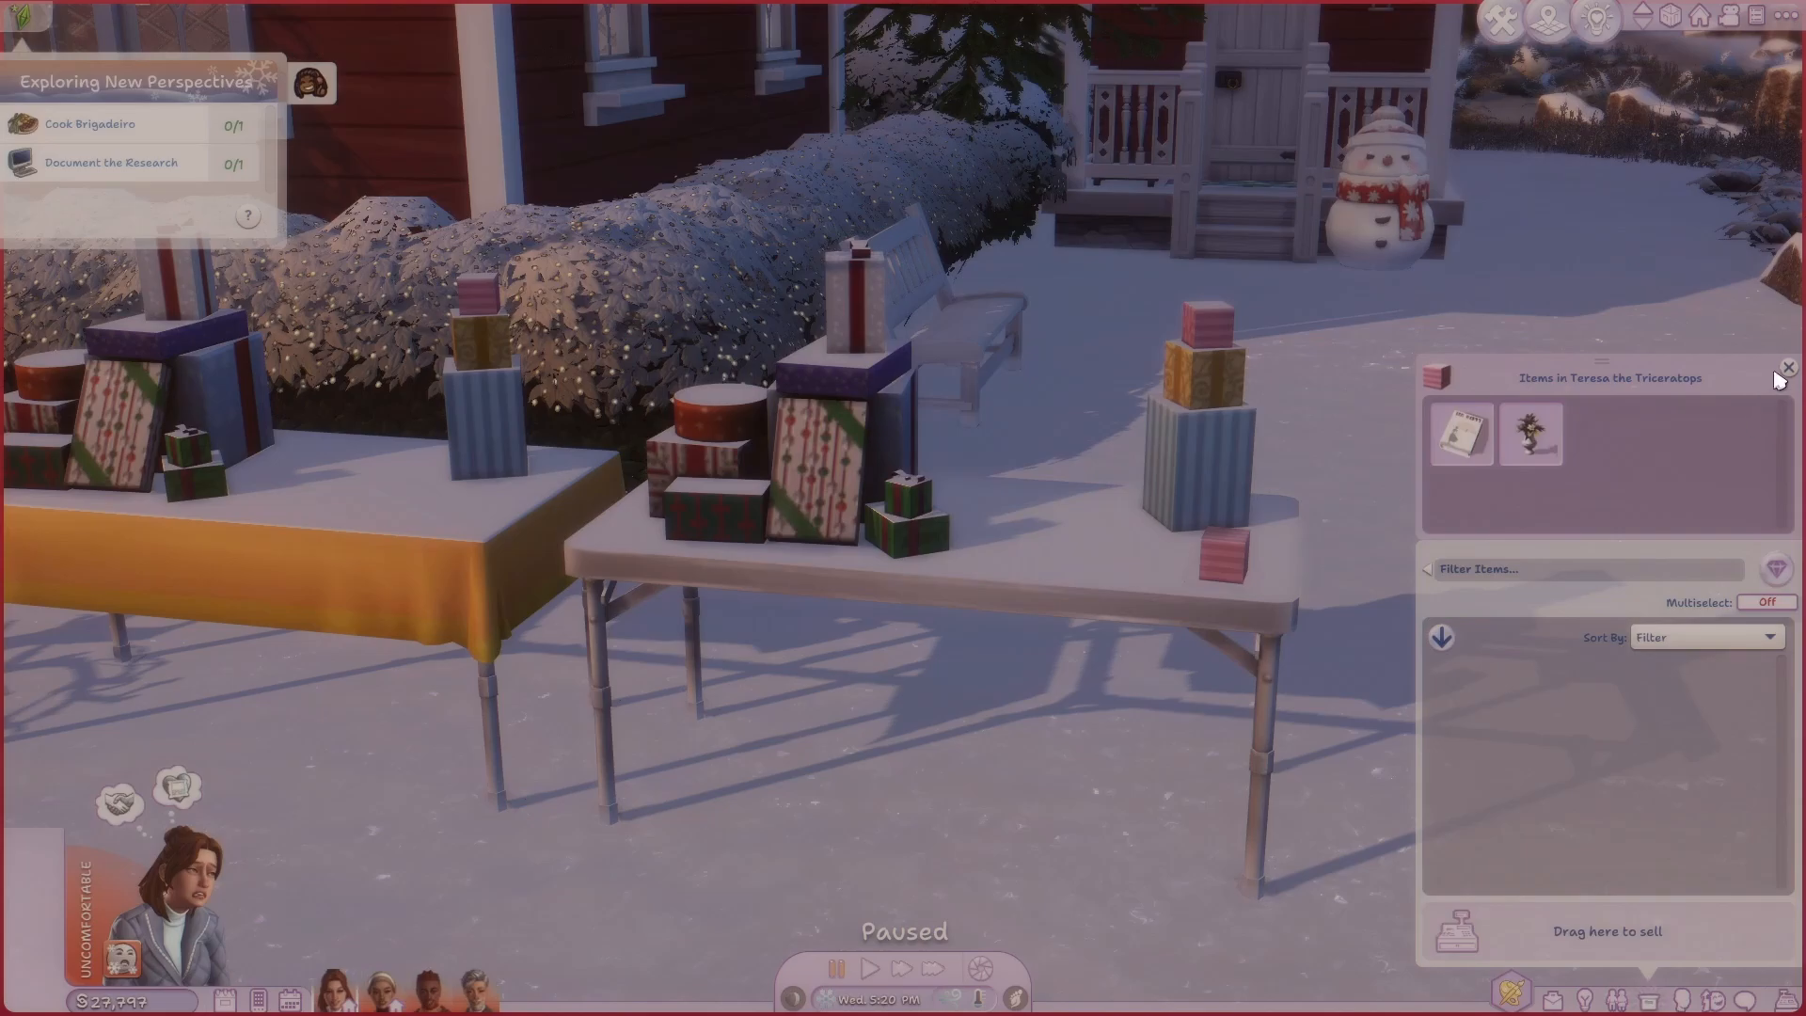